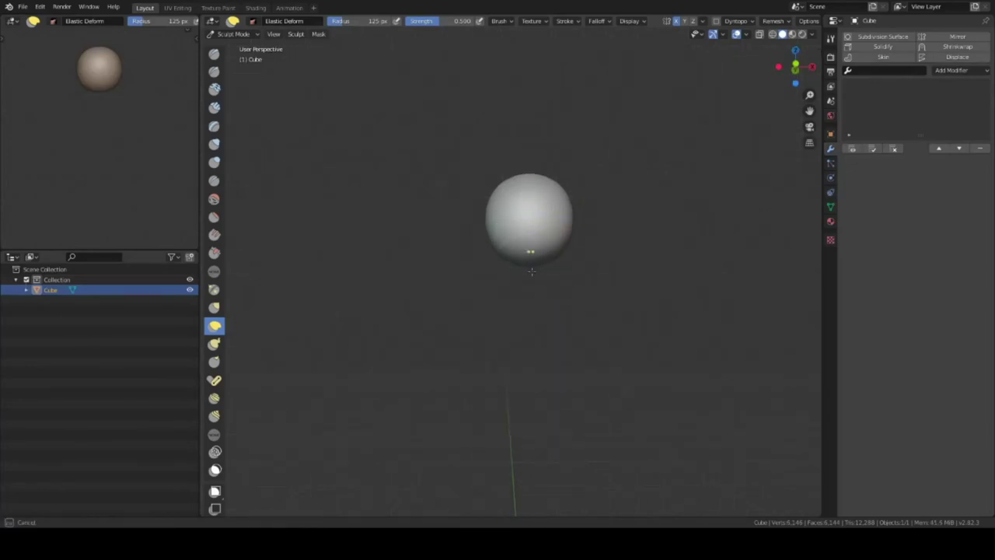
- Orbit around the egg-shaped head to inspect it from several angles
mouse_move(546, 246)
middle_down()
mouse_move(559, 257)
mouse_move(557, 280)
mouse_move(515, 210)
mouse_move(581, 155)
mouse_move(551, 260)
mouse_move(506, 353)
middle_up()
middle_drag(578, 247, 475, 227)
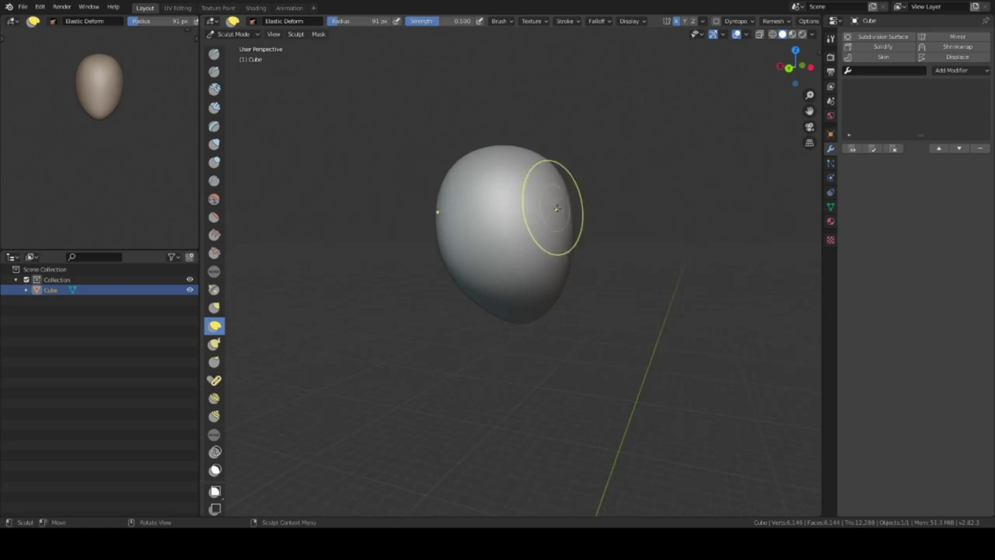
middle_drag(557, 208, 568, 226)
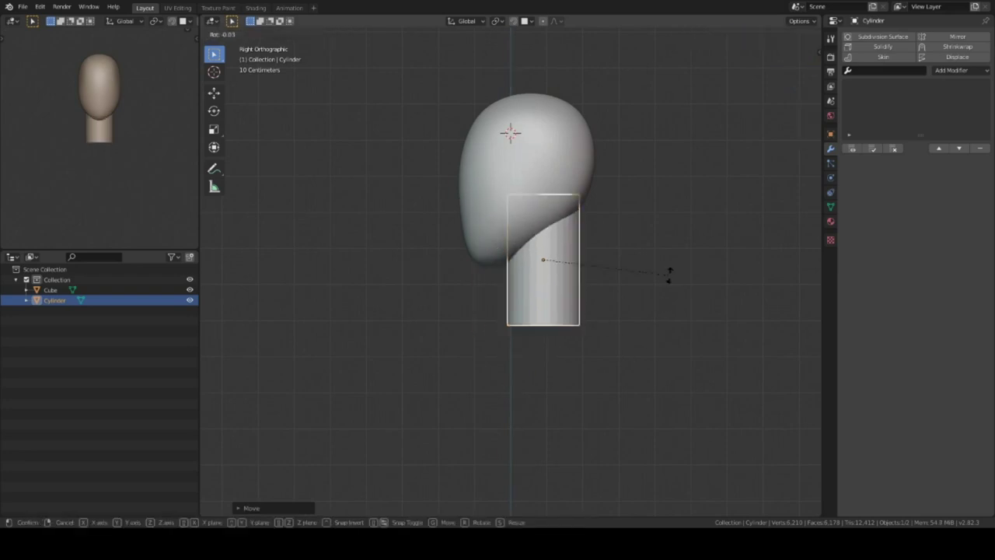
- Add a Round Cube below the neck, apply its transforms and switch it to Sculpt Mode
key(shift+a)
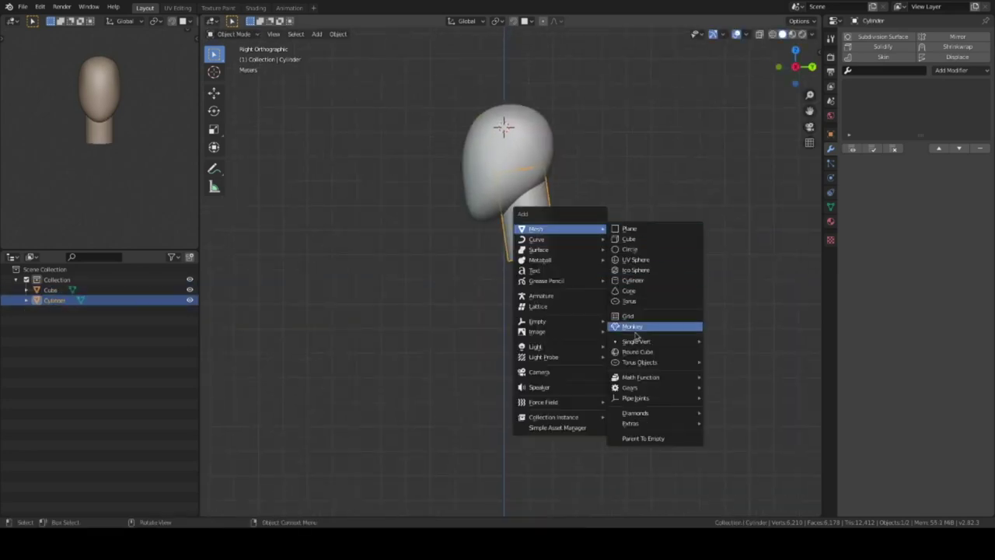
click(637, 351)
key(ctrl+a)
click(631, 345)
key(q)
click(613, 315)
- Stretch the Round Cube with Elastic Deform into an egg-like body, pulling the lower part downward
middle_drag(578, 289, 599, 322)
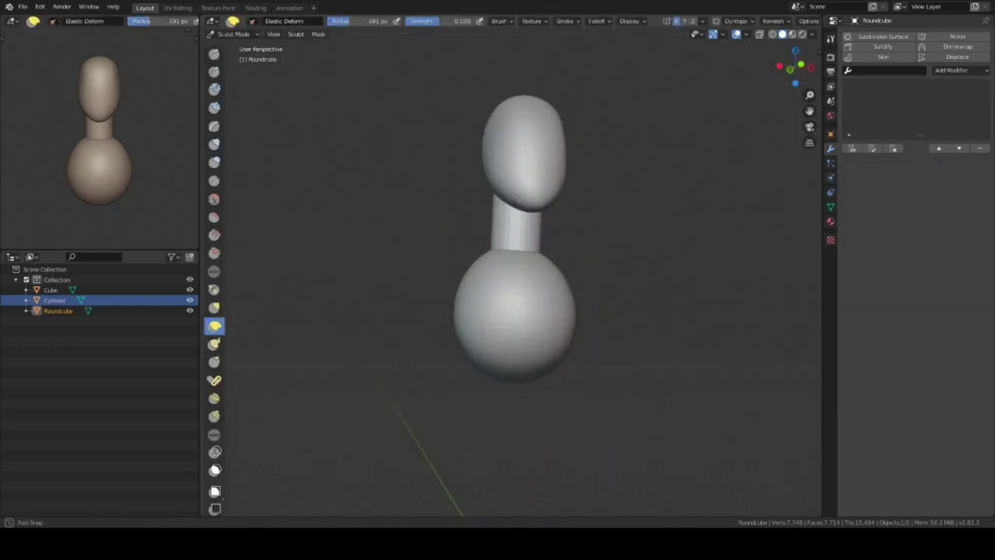
middle_drag(575, 280, 554, 231)
key(f)
drag(552, 399, 488, 210)
mouse_move(489, 211)
middle_down()
mouse_move(538, 343)
mouse_move(595, 262)
middle_up()
drag(595, 262, 582, 382)
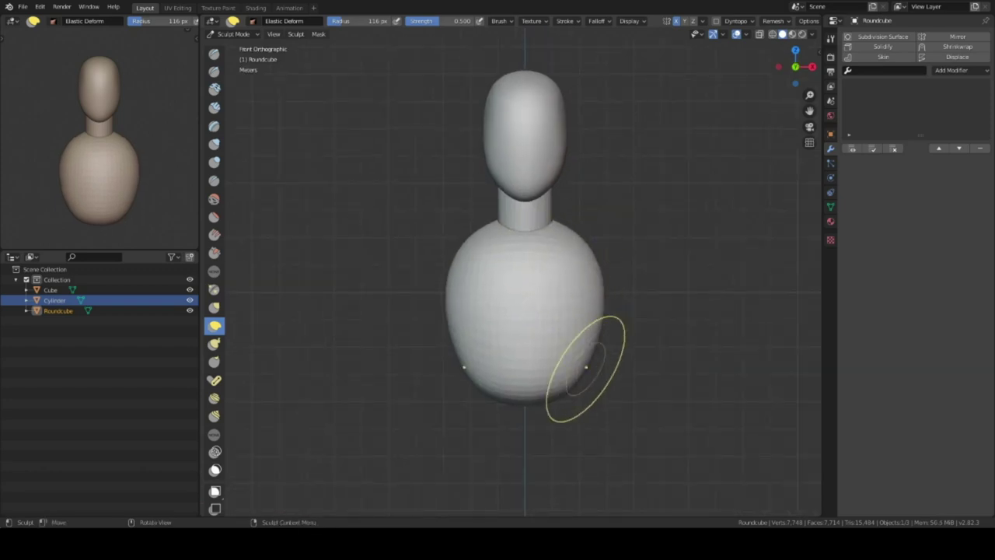
mouse_move(582, 382)
middle_down()
mouse_move(700, 383)
mouse_move(567, 210)
middle_up()
scroll(567, 211, up, 3)
scroll(577, 276, down, 3)
mouse_move(577, 275)
middle_down()
mouse_move(639, 248)
mouse_move(617, 298)
mouse_move(520, 260)
middle_up()
- Select all parts of the figure, scale them together and apply the scale
key(ctrl+Tab)
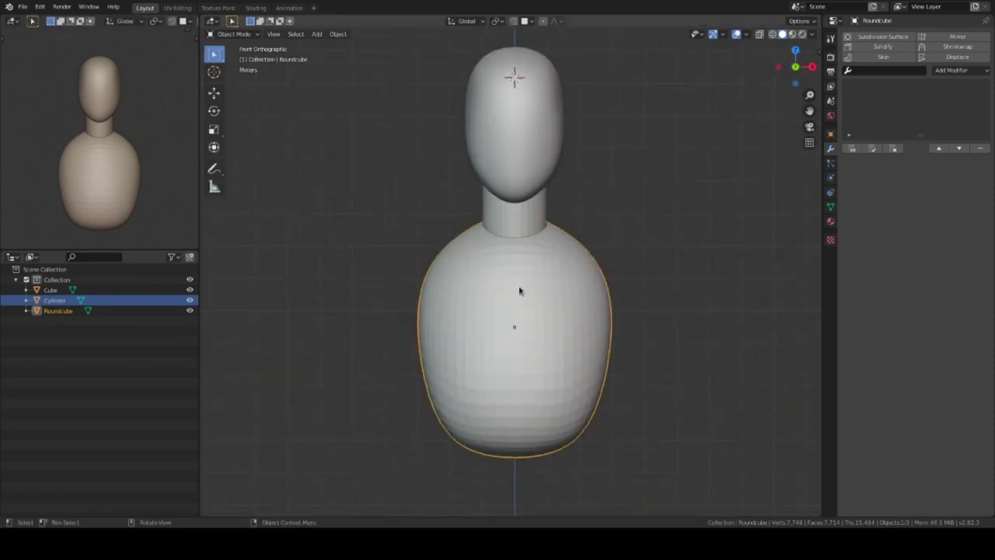
click(513, 108)
key(ctrl+Tab)
key(ctrl+Tab)
scroll(555, 248, up, 3)
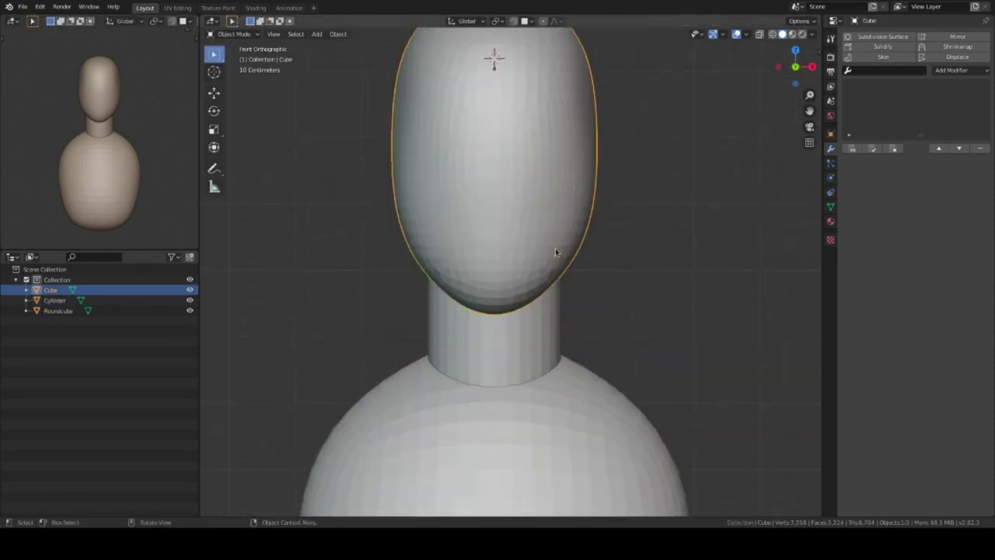
scroll(617, 351, down, 5)
key(a)
key(s)
click(710, 389)
scroll(655, 233, up, 3)
scroll(544, 233, down, 4)
right_click(498, 214)
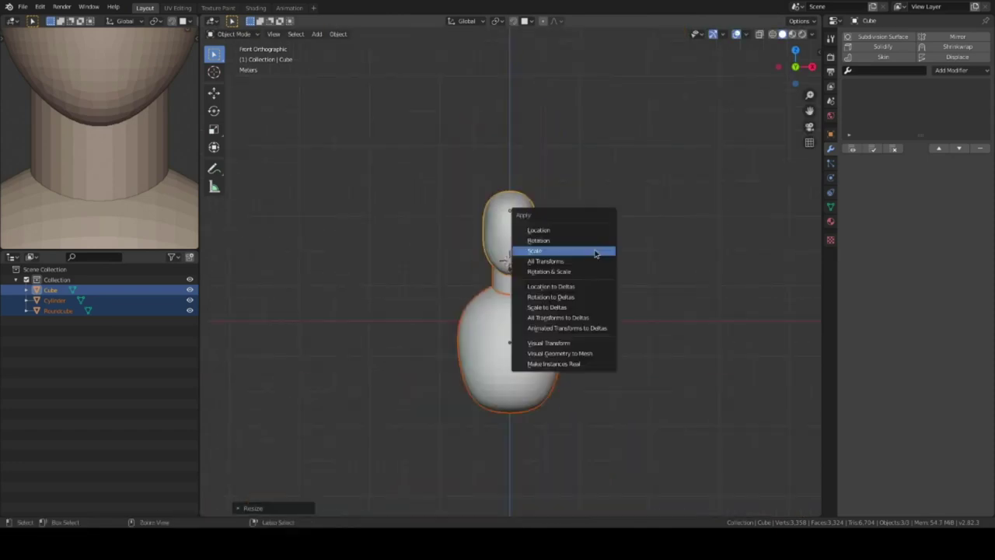
key(Escape)
- Enter Sculpt Mode on the head and switch to the Clay Strips brush
key(ctrl+Tab)
scroll(536, 196, up, 10)
shift+scroll(599, 222, up, 3)
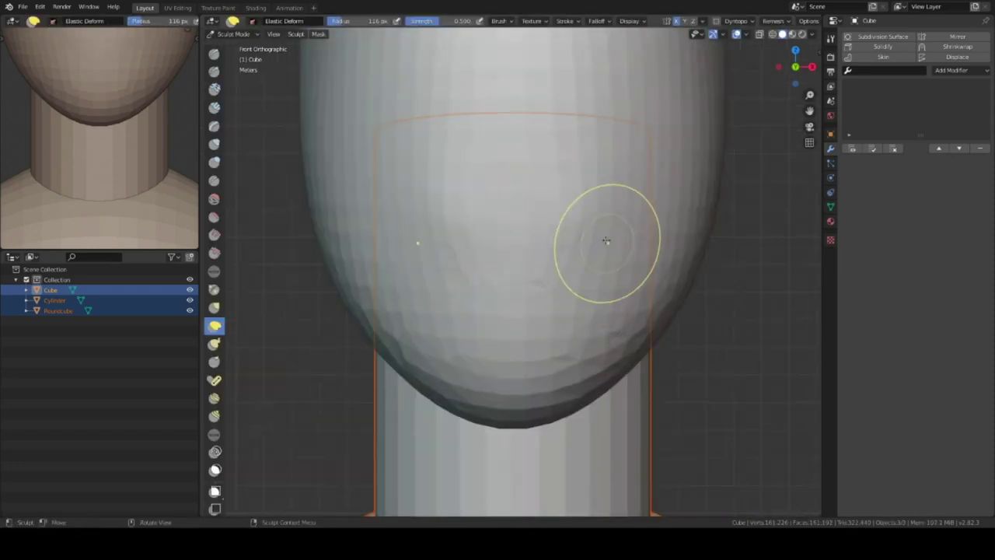
key(c)
drag(565, 179, 560, 195)
key(ctrl+z)
scroll(588, 237, down, 2)
- Adjust the Clay Strips radius and set its strength to 1.000
right_click(557, 166)
click(830, 38)
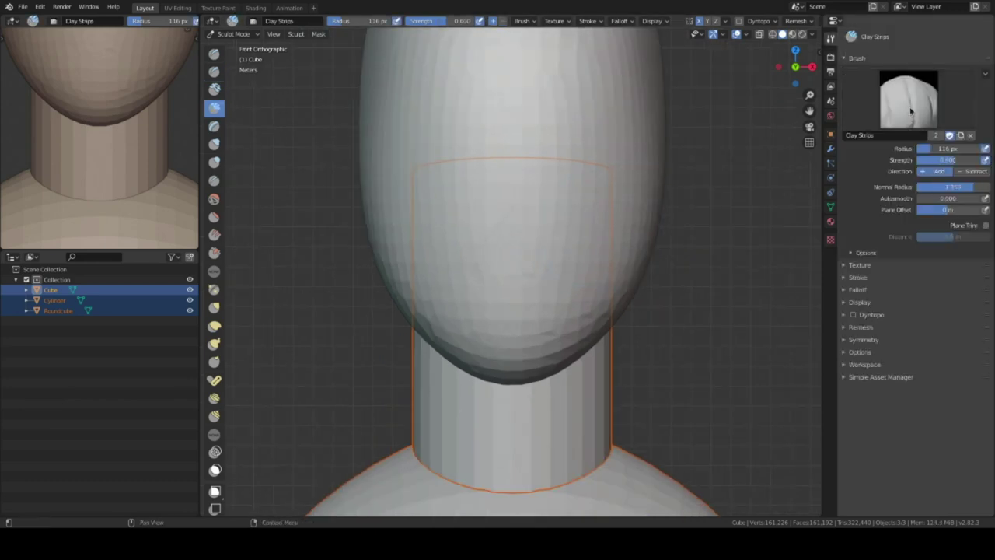
key(f)
key(shift+f)
click(587, 21)
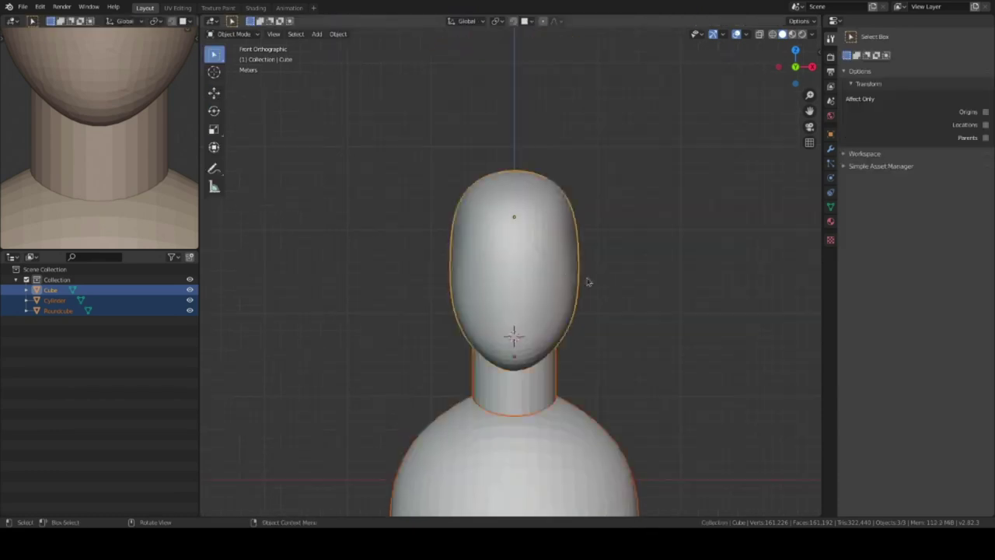
click(796, 21)
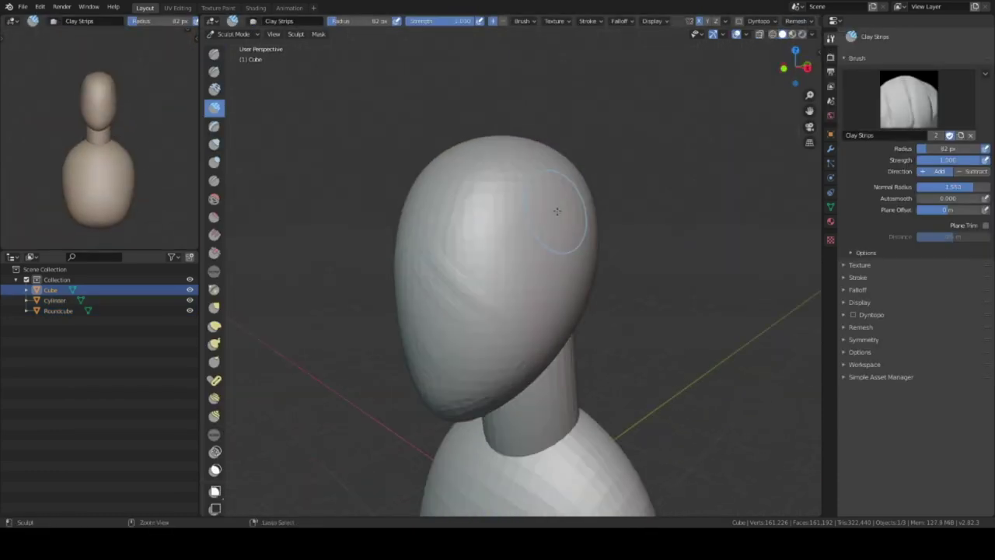
- Inspect the remeshed head from the side and front, then return to Clay Strips at 49 px
mouse_move(548, 250)
middle_down()
mouse_move(560, 232)
mouse_move(548, 241)
middle_up()
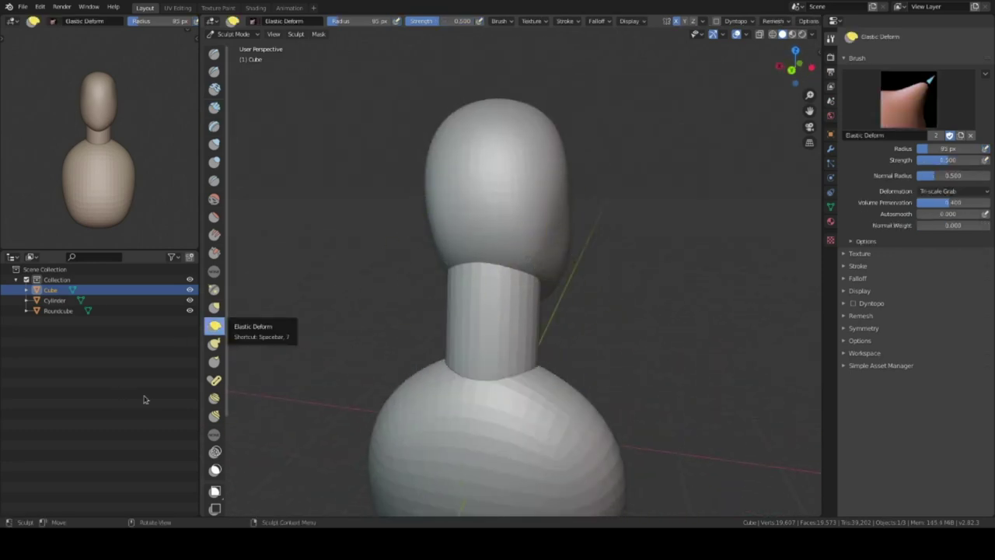
mouse_move(433, 223)
middle_down()
mouse_move(543, 235)
mouse_move(566, 262)
mouse_move(552, 262)
middle_up()
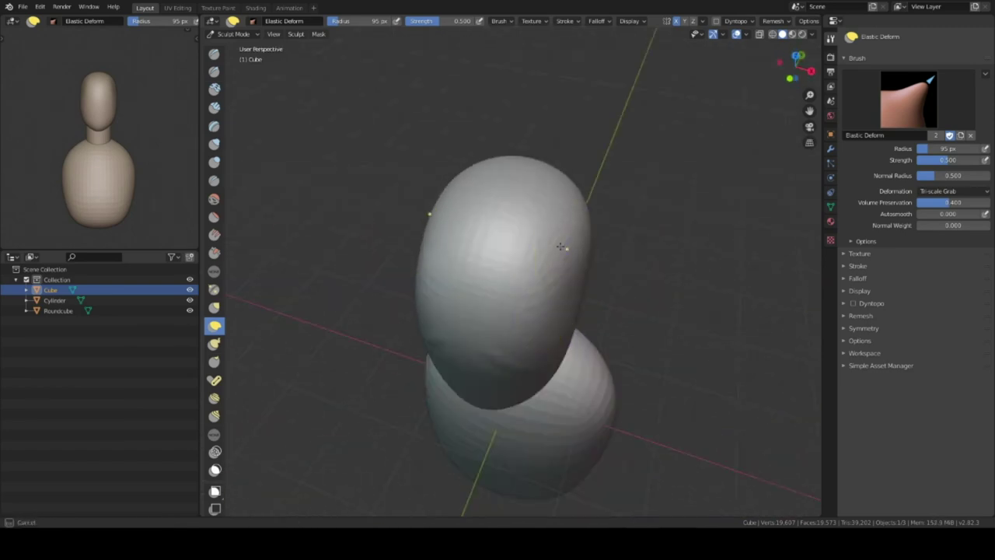
middle_drag(447, 313, 481, 279)
key(shift+c)
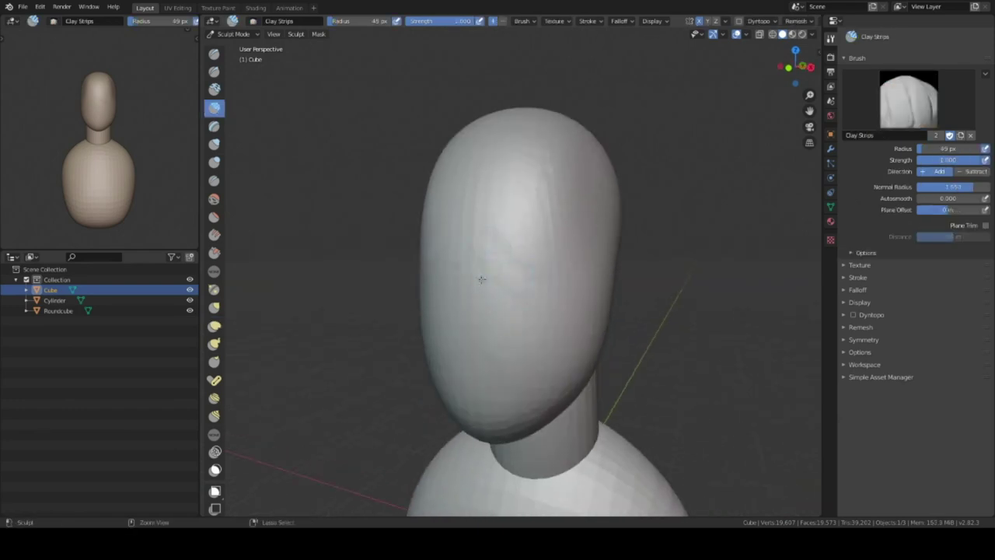
- Set the Clay Strips brush autosmooth to 0.112
mouse_move(559, 321)
middle_down()
mouse_move(471, 272)
mouse_move(514, 289)
mouse_move(496, 254)
middle_up()
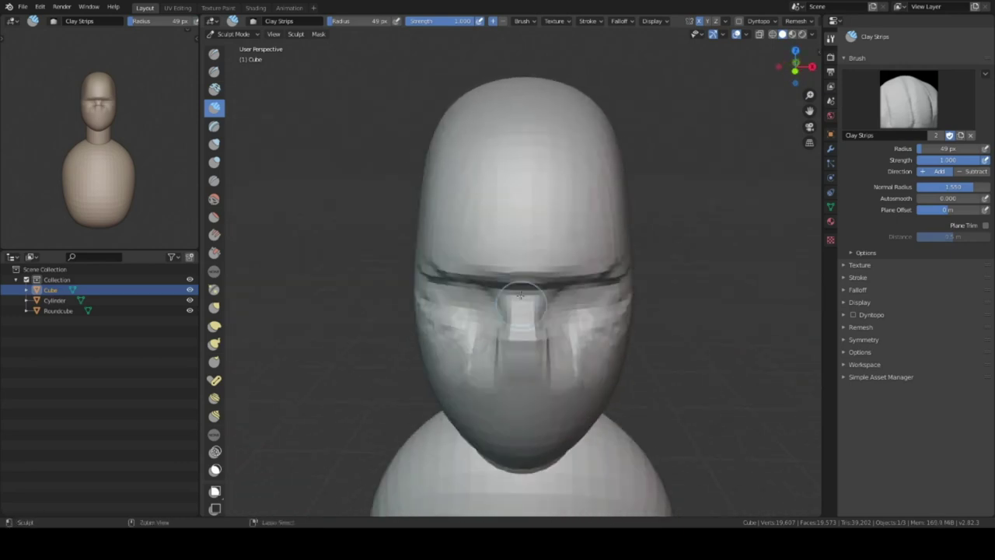
middle_drag(524, 337, 523, 295)
click(521, 21)
drag(544, 53, 554, 54)
- Build up the brow ridge, eyelids, nose, lips and cheekbones with Clay Strips, ending in front view
mouse_move(544, 234)
middle_down()
mouse_move(512, 262)
mouse_move(494, 255)
middle_up()
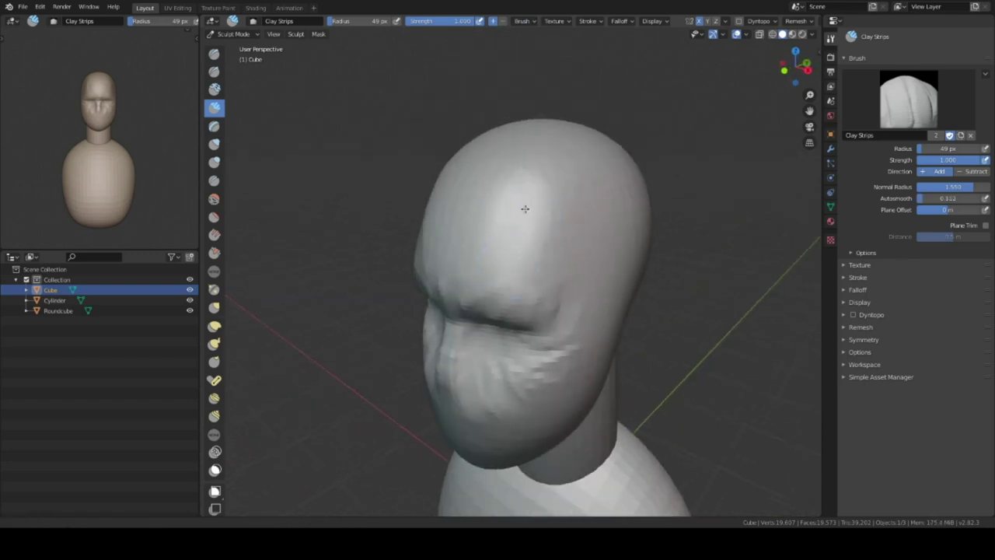
middle_drag(560, 233, 601, 156)
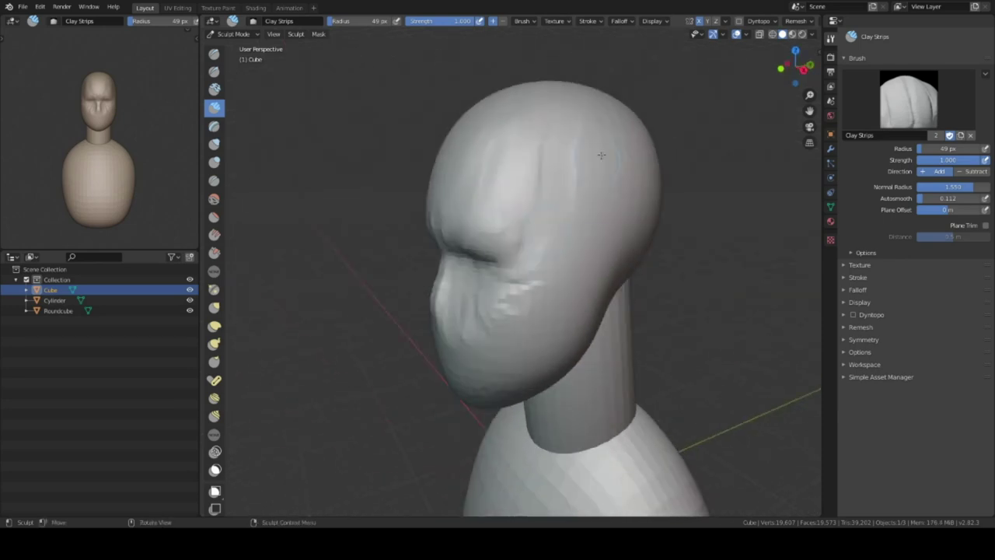
mouse_move(529, 332)
middle_down()
mouse_move(514, 266)
mouse_move(569, 132)
mouse_move(514, 305)
mouse_move(506, 285)
mouse_move(506, 318)
mouse_move(479, 183)
mouse_move(493, 233)
mouse_move(499, 223)
mouse_move(558, 266)
mouse_move(511, 272)
mouse_move(501, 314)
mouse_move(492, 306)
mouse_move(546, 206)
mouse_move(514, 225)
mouse_move(667, 260)
middle_up()
scroll(498, 222, up, 2)
click(521, 21)
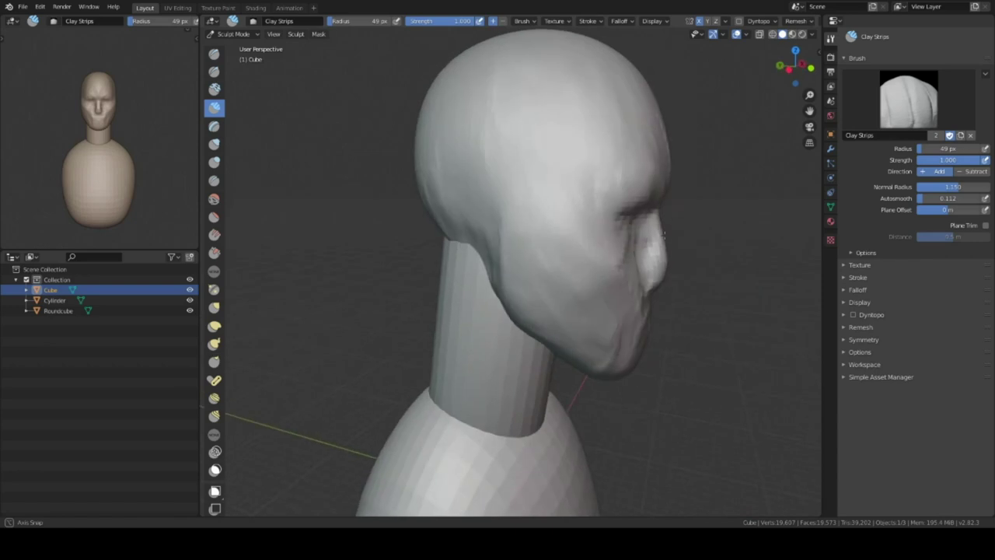
scroll(665, 233, up, 2)
mouse_move(628, 222)
middle_down()
mouse_move(439, 290)
mouse_move(549, 242)
middle_up()
key(c)
mouse_move(635, 246)
middle_down()
mouse_move(553, 237)
mouse_move(661, 231)
mouse_move(93, 150)
middle_up()
middle_drag(159, 144, 506, 311)
- Add a Round Cube beside the head, scale it down and apply its transforms
key(ctrl+Tab)
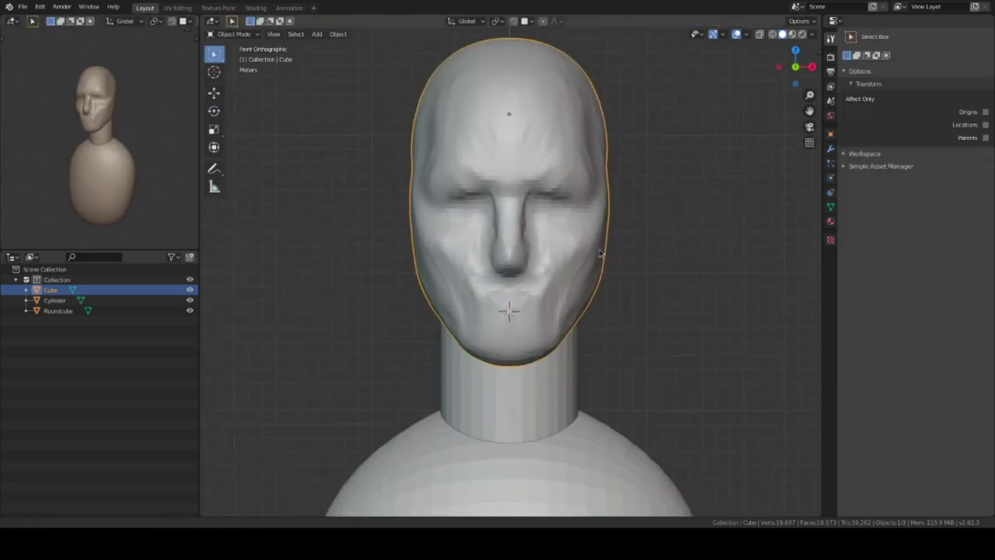
key(shift+a)
click(684, 376)
key(s)
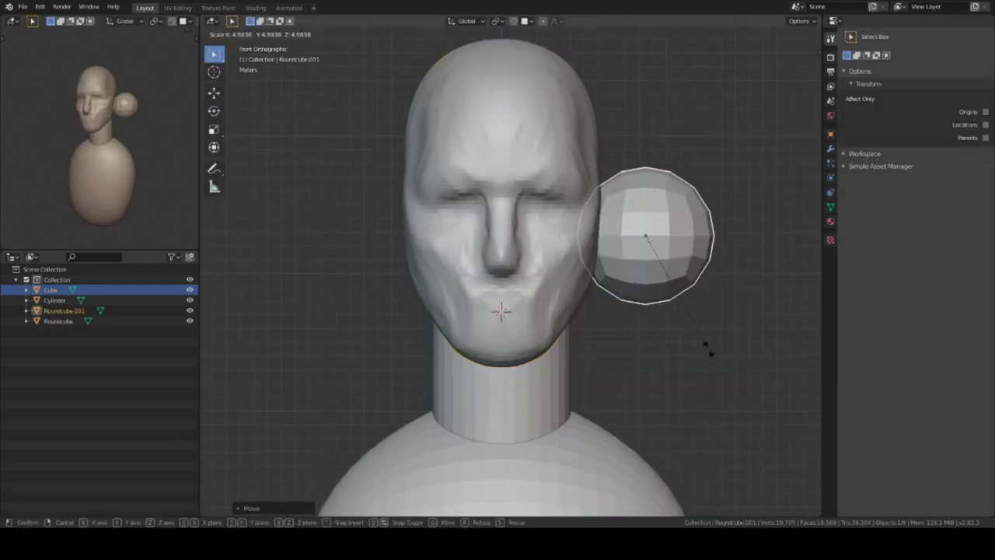
click(707, 215)
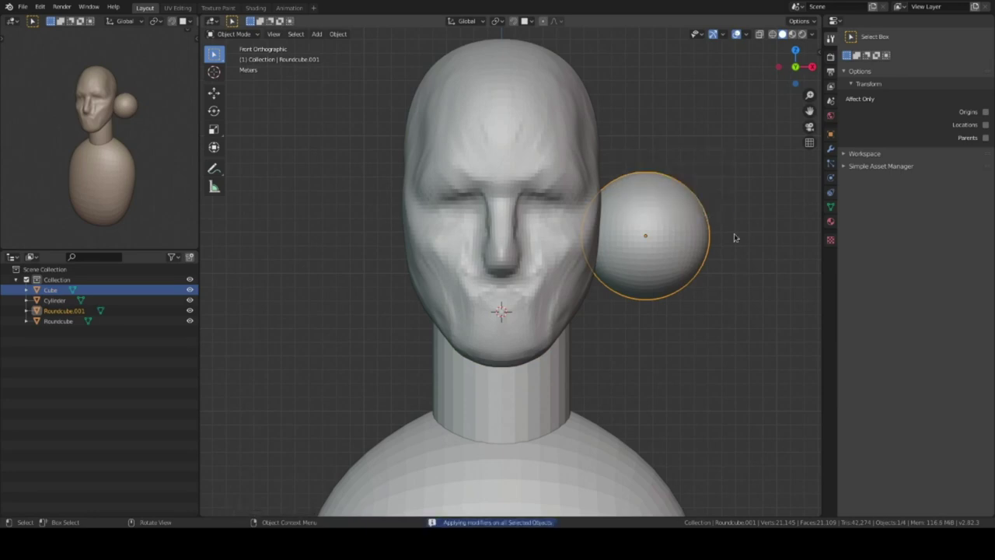
- Flatten the ear along X, rotate it about Z and apply its rotation and scale
key(s)
key(x)
key(r)
key(z)
click(706, 248)
key(KP_3)
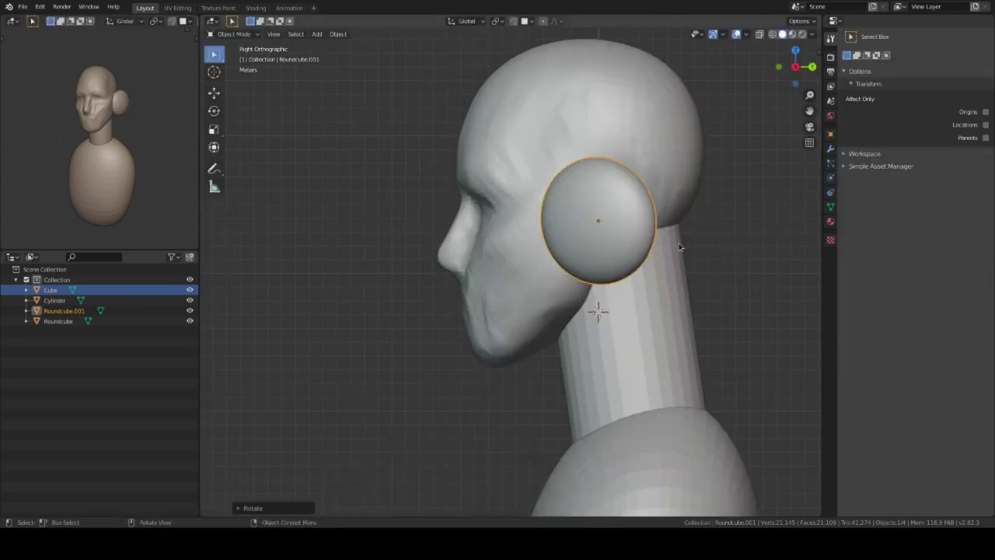
key(ctrl+a)
click(670, 247)
key(KP_1)
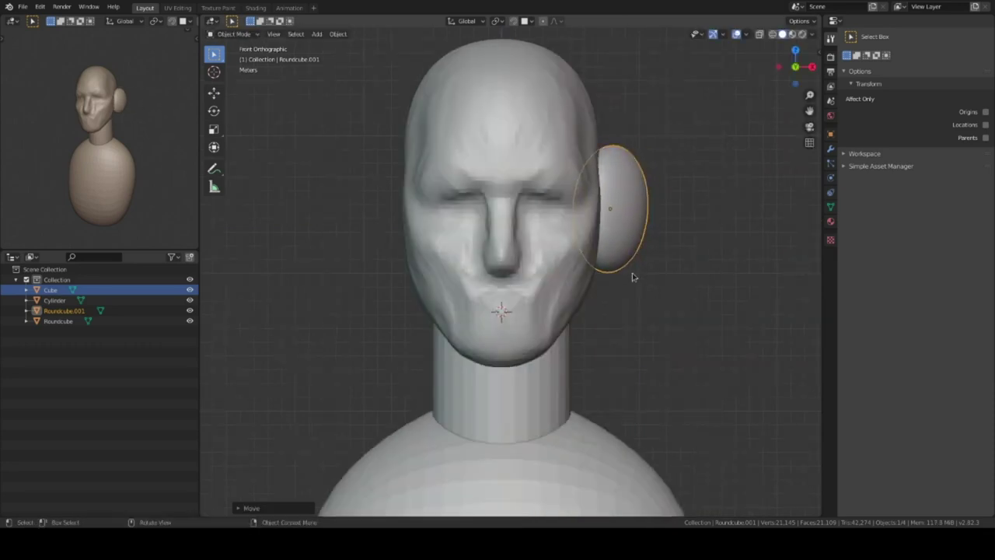
key(ctrl+a)
- Add a Mirror modifier to the ear with the head Cube as mirror object
click(653, 261)
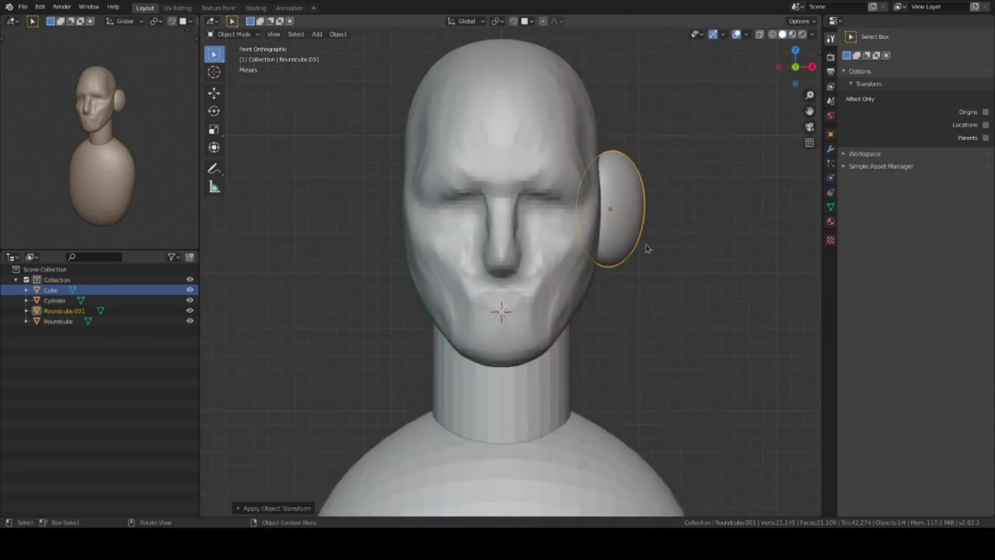
click(831, 148)
click(958, 36)
click(982, 255)
click(615, 251)
- Shrink both ears, apply the mirror, and enter Sculpt Mode on them
key(s)
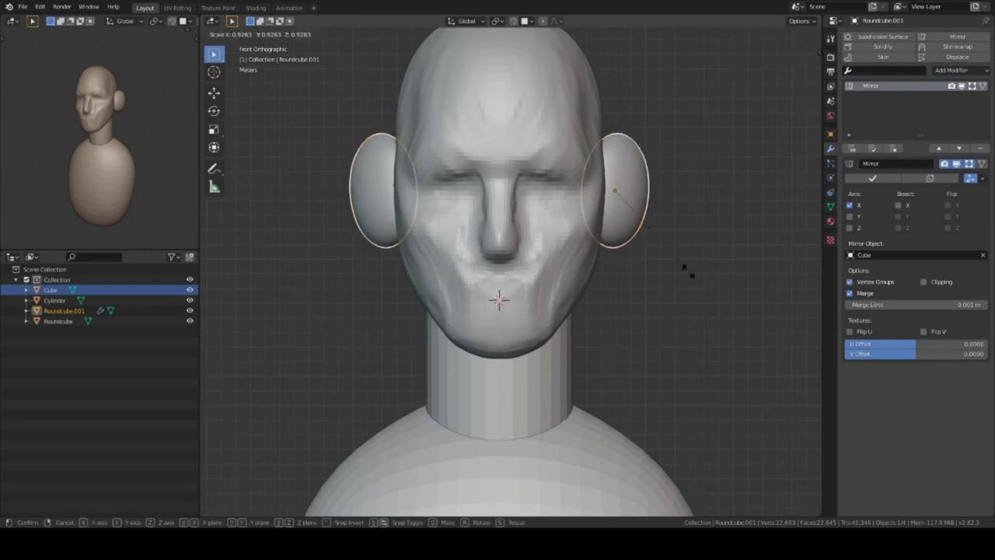
click(681, 277)
key(ctrl+a)
click(695, 304)
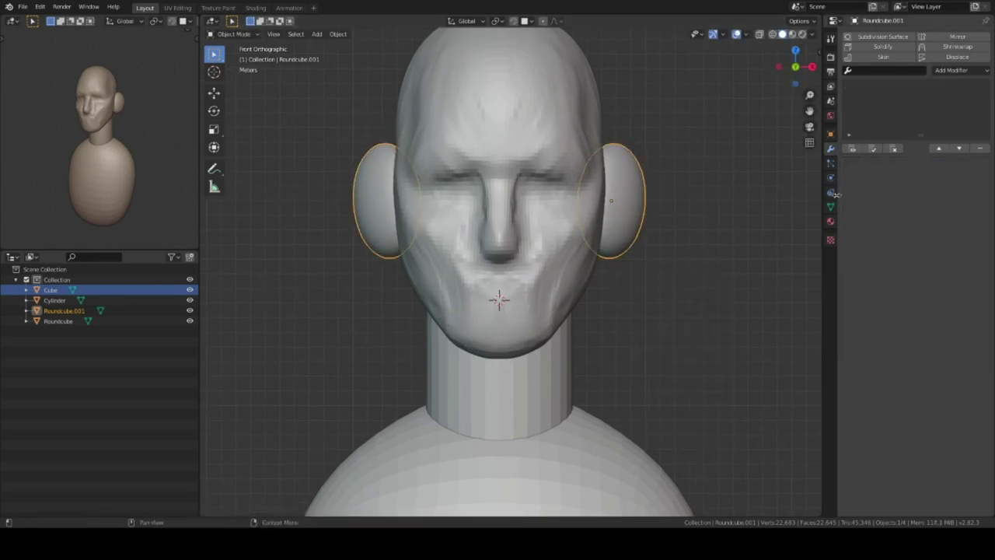
key(ctrl+Tab)
click(634, 232)
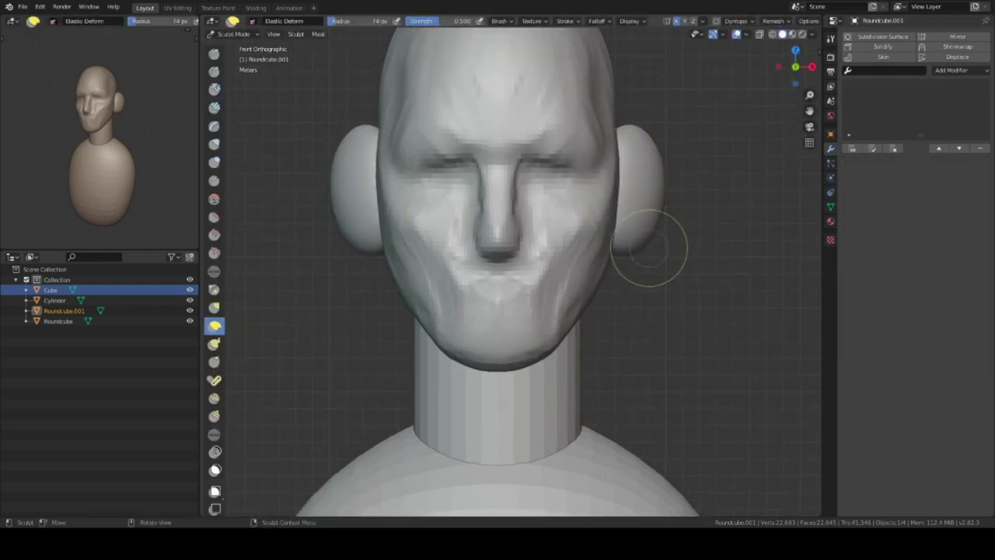
- Orbit around the head to inspect the rounded ear blob from the side, back and front
scroll(645, 253, down, 2)
middle_drag(643, 259, 649, 295)
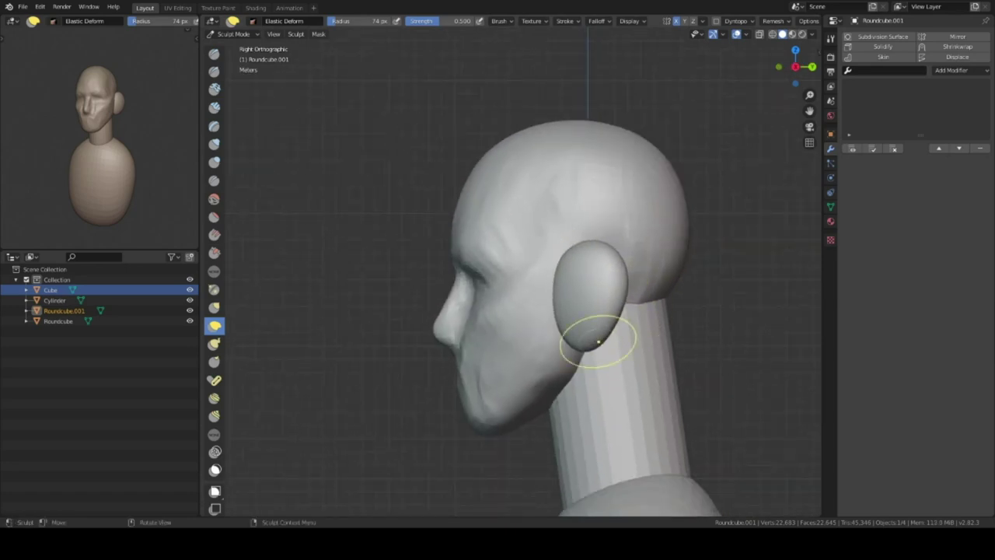
middle_drag(598, 341, 651, 315)
middle_drag(645, 277, 491, 272)
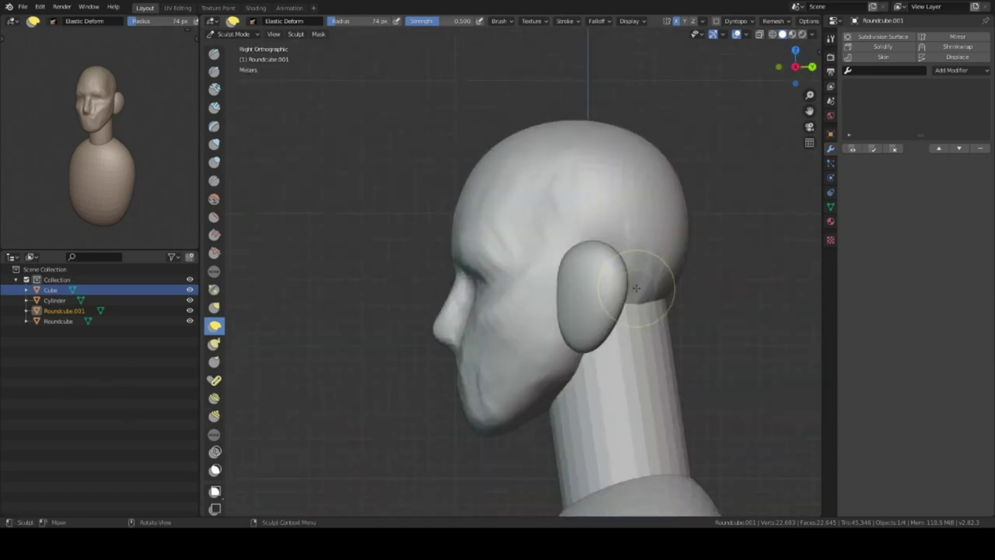
scroll(490, 272, up, 3)
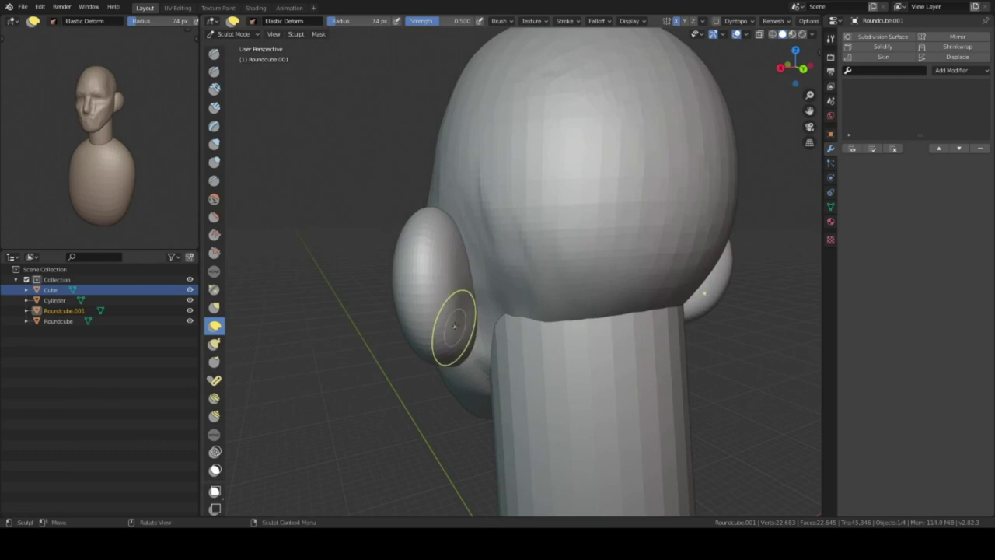
middle_drag(444, 322, 640, 237)
scroll(629, 240, up, 3)
- Rough out the ear blob with the Grab and Clay Strips brushes, checking it from several angles
click(803, 17)
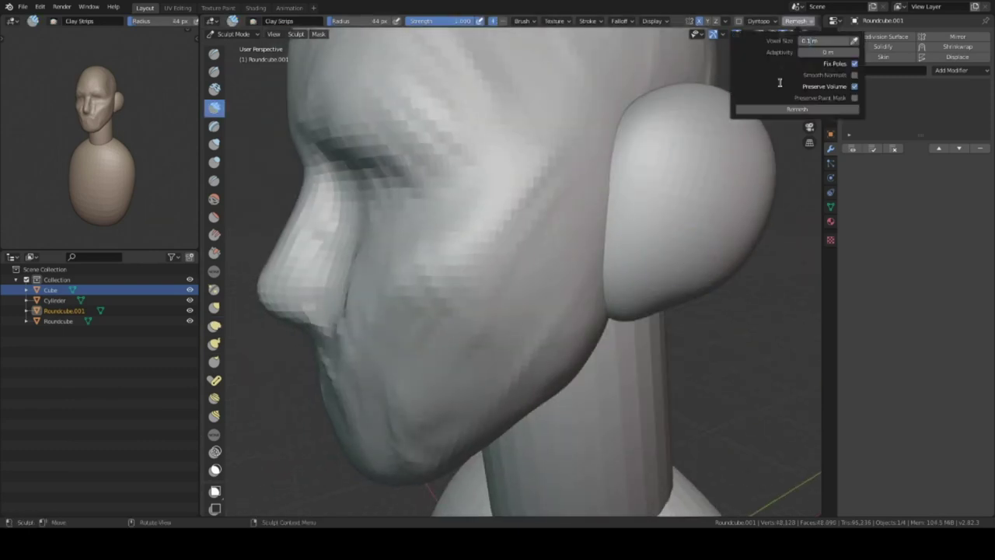
mouse_move(644, 289)
middle_down()
mouse_move(578, 288)
mouse_move(614, 246)
mouse_move(565, 266)
mouse_move(626, 262)
mouse_move(623, 278)
mouse_move(585, 264)
mouse_move(633, 210)
mouse_move(555, 332)
mouse_move(573, 282)
mouse_move(642, 231)
mouse_move(549, 237)
mouse_move(471, 195)
mouse_move(455, 311)
mouse_move(412, 272)
mouse_move(455, 333)
mouse_move(565, 182)
middle_up()
scroll(584, 259, down, 2)
key(shift+space)
key(g)
key(c)
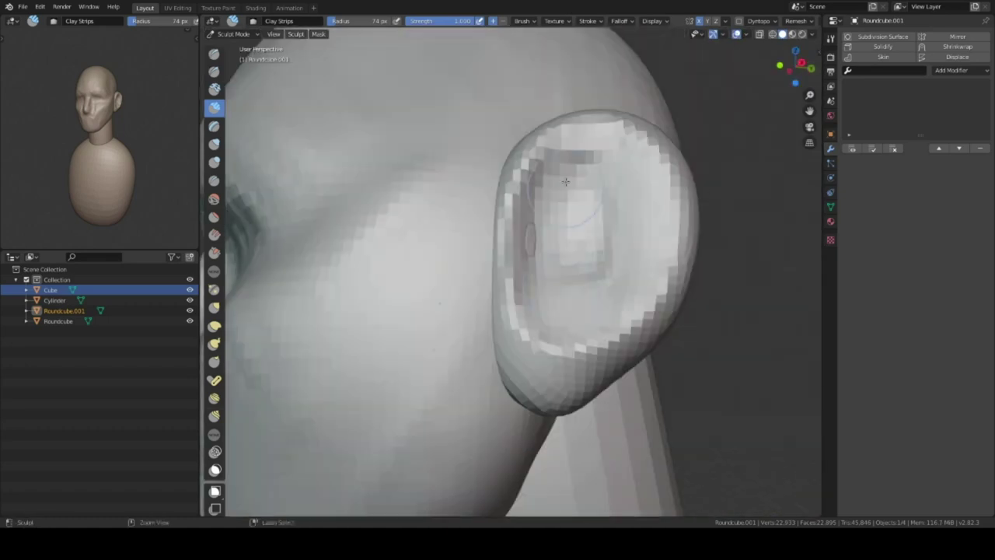
scroll(546, 189, down, 5)
middle_drag(552, 233, 645, 267)
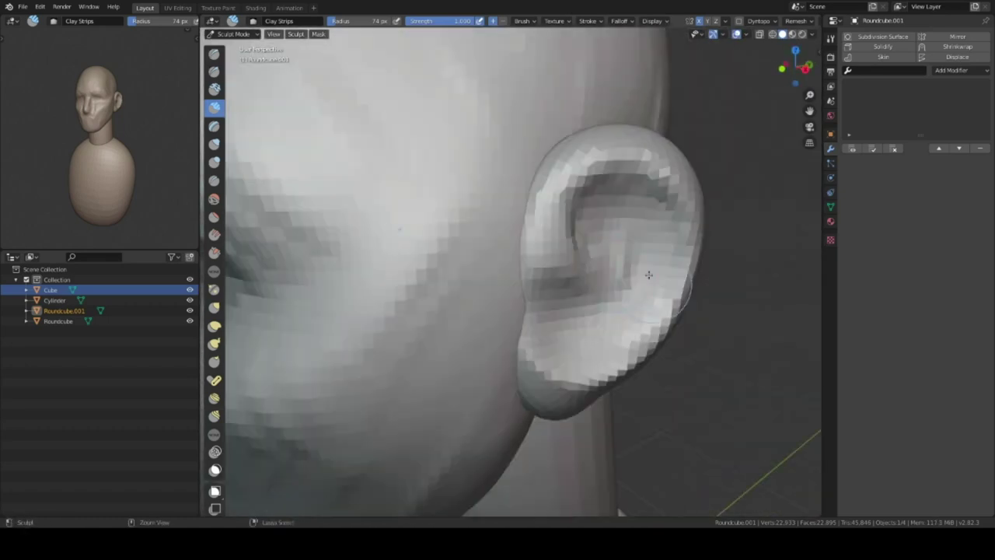
scroll(563, 293, up, 5)
middle_drag(563, 293, 551, 328)
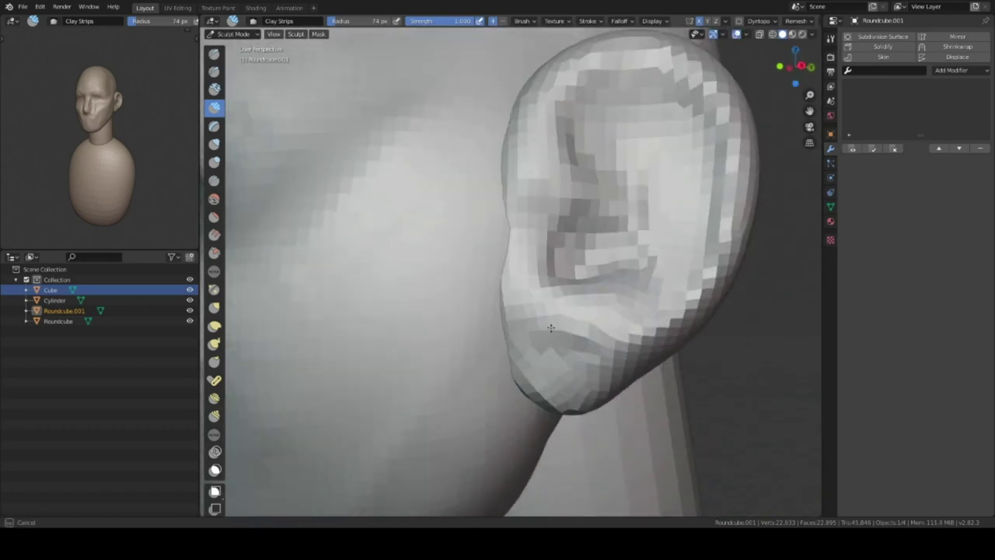
middle_drag(653, 339, 602, 144)
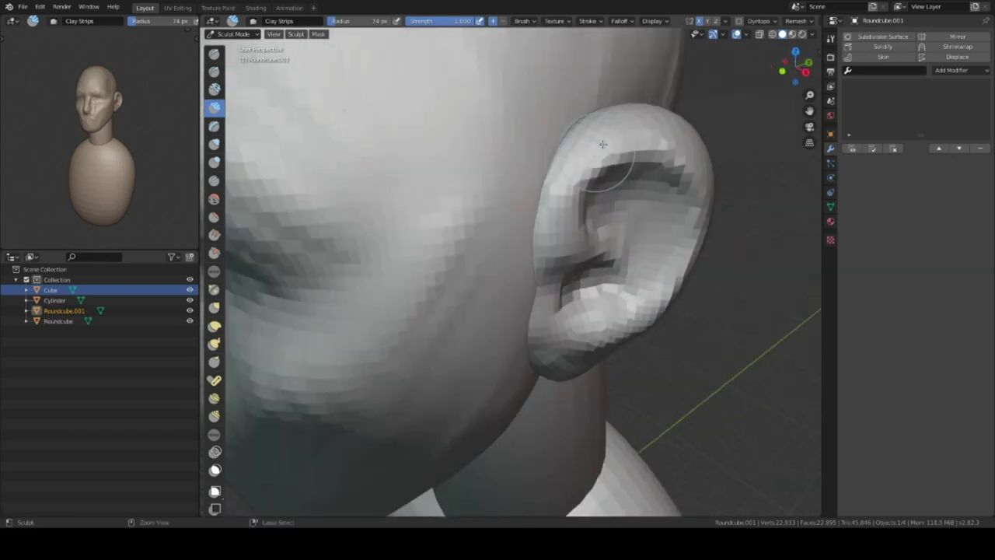
mouse_move(589, 198)
middle_down()
mouse_move(533, 189)
mouse_move(645, 233)
mouse_move(604, 289)
mouse_move(614, 259)
middle_up()
- Remesh the ear, then carve its rim, folds and lobe with Elastic Deform and Clay Strips
key(shift+space)
click(787, 22)
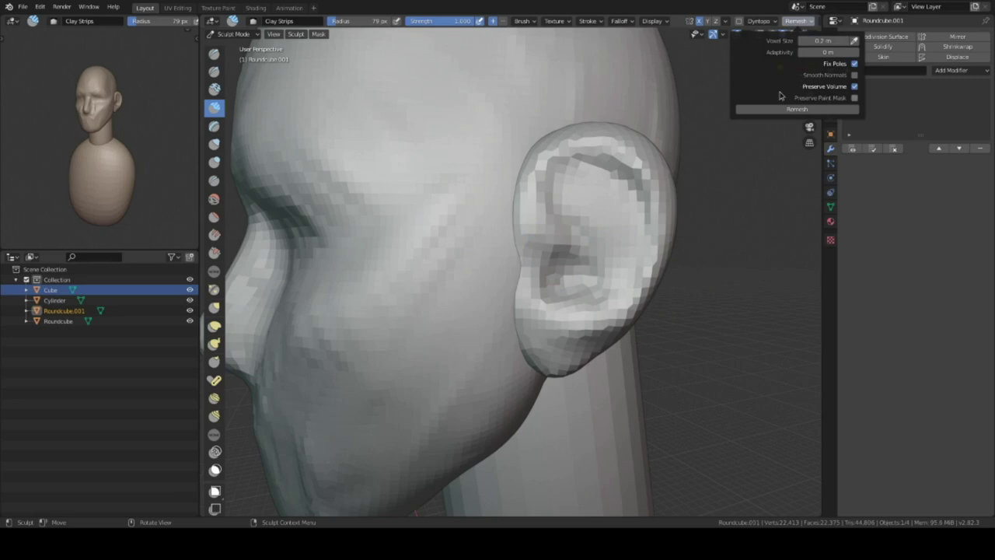
click(797, 109)
mouse_move(797, 109)
middle_down()
mouse_move(575, 195)
mouse_move(593, 199)
middle_up()
middle_drag(609, 236, 575, 169)
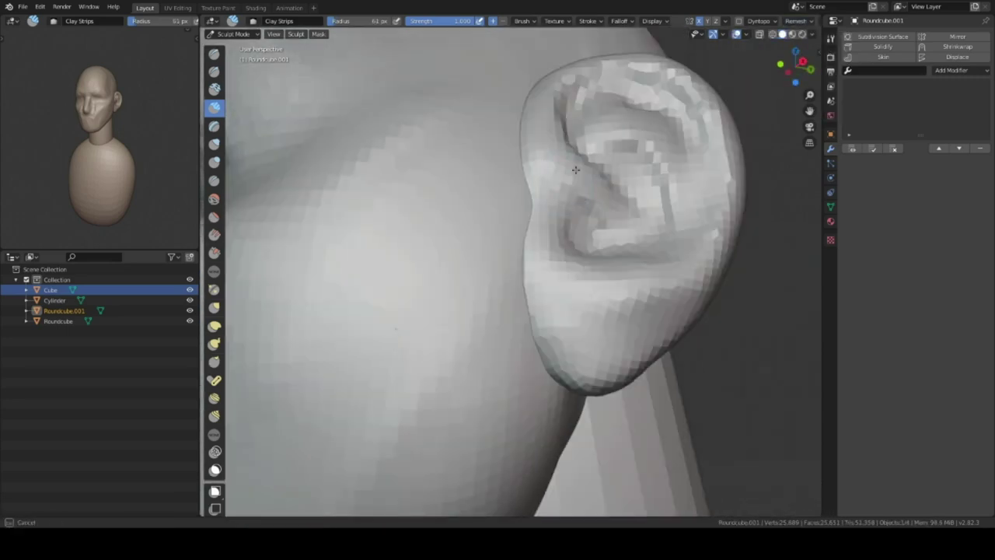
mouse_move(650, 147)
middle_down()
mouse_move(631, 262)
mouse_move(544, 288)
middle_up()
key(shift+space)
scroll(503, 349, up, 3)
mouse_move(601, 329)
middle_down()
mouse_move(515, 216)
mouse_move(446, 272)
mouse_move(478, 313)
mouse_move(478, 237)
mouse_move(449, 222)
mouse_move(627, 382)
middle_up()
key(c)
mouse_move(608, 333)
middle_down()
mouse_move(593, 300)
mouse_move(604, 328)
mouse_move(580, 389)
mouse_move(556, 294)
middle_up()
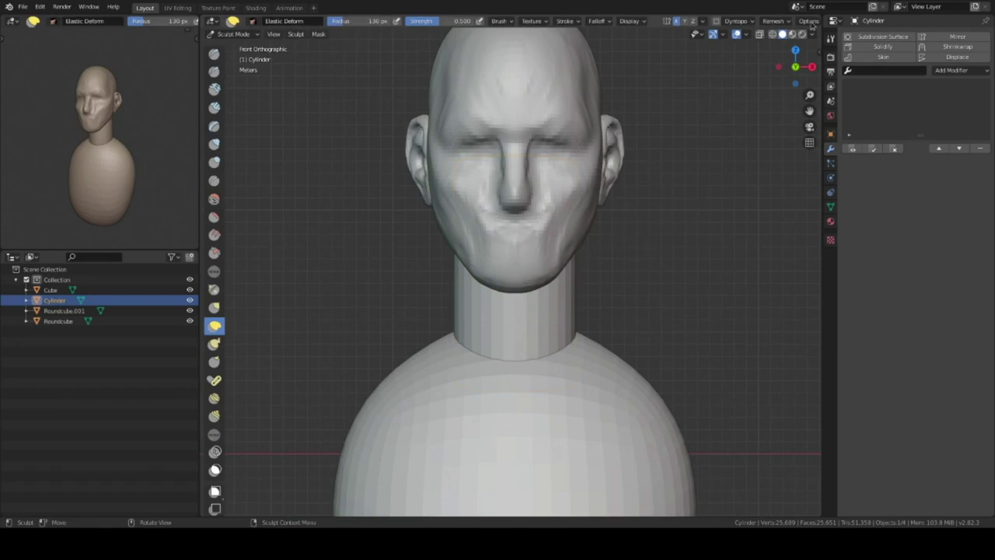
- Remesh the neck cylinder and taper it into the jaw with Elastic Deform
click(773, 21)
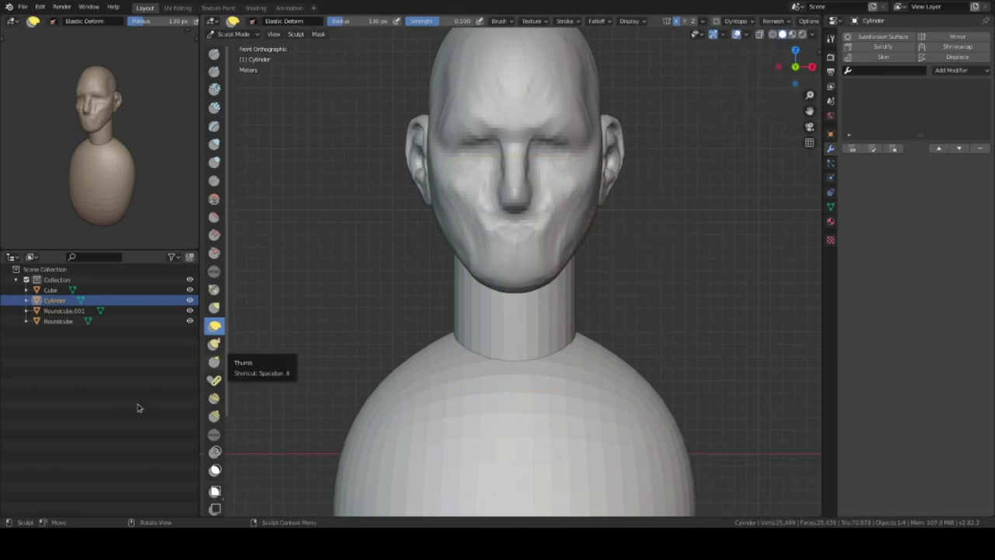
mouse_move(593, 200)
middle_down()
mouse_move(583, 260)
mouse_move(544, 176)
mouse_move(471, 162)
mouse_move(518, 234)
middle_up()
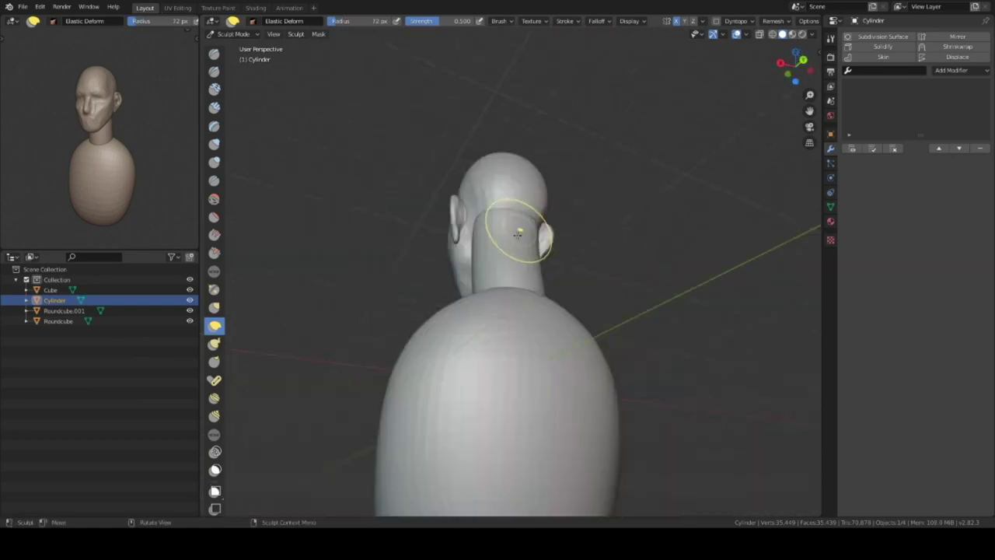
mouse_move(582, 297)
middle_down()
mouse_move(516, 240)
mouse_move(544, 288)
mouse_move(530, 279)
mouse_move(503, 285)
mouse_move(492, 342)
mouse_move(482, 319)
mouse_move(504, 305)
middle_up()
key(shift+space)
mouse_move(496, 379)
middle_down()
mouse_move(495, 267)
mouse_move(513, 254)
mouse_move(575, 254)
middle_up()
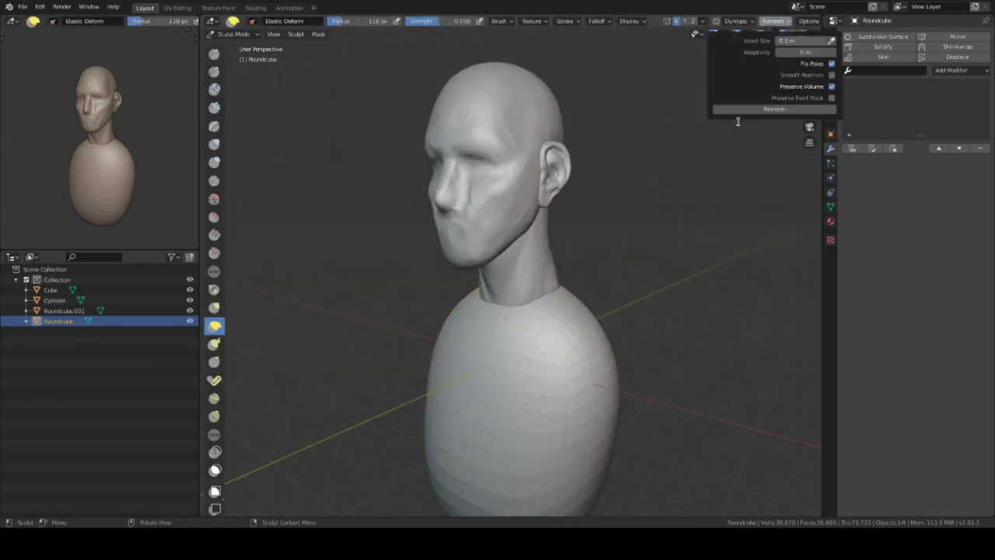
- Build up broad shoulders and a chest on the Round Cube torso with Clay Strips
mouse_move(579, 248)
middle_down()
mouse_move(530, 278)
mouse_move(562, 198)
middle_up()
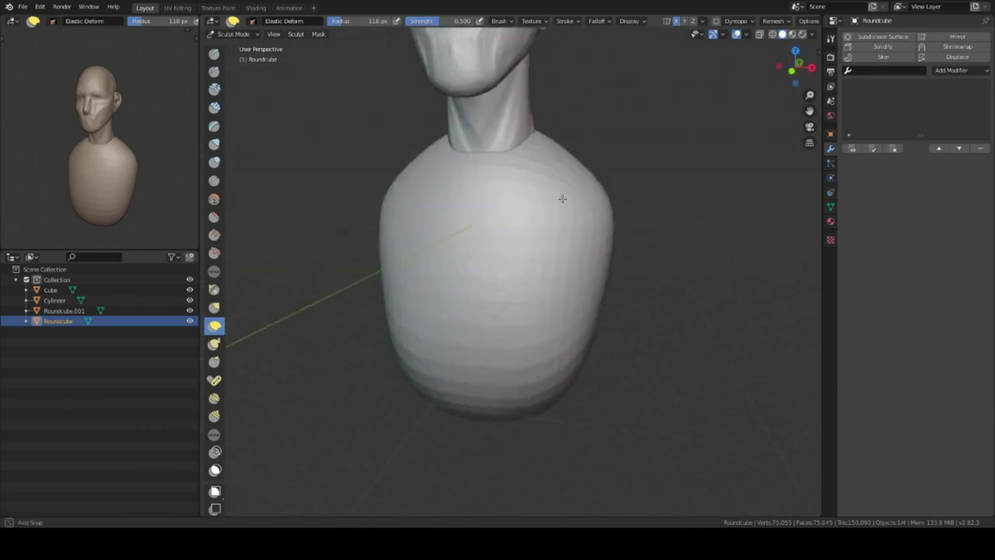
key(c)
mouse_move(574, 262)
middle_down()
mouse_move(596, 278)
mouse_move(560, 272)
mouse_move(554, 287)
mouse_move(516, 262)
mouse_move(540, 300)
mouse_move(511, 256)
mouse_move(492, 333)
middle_up()
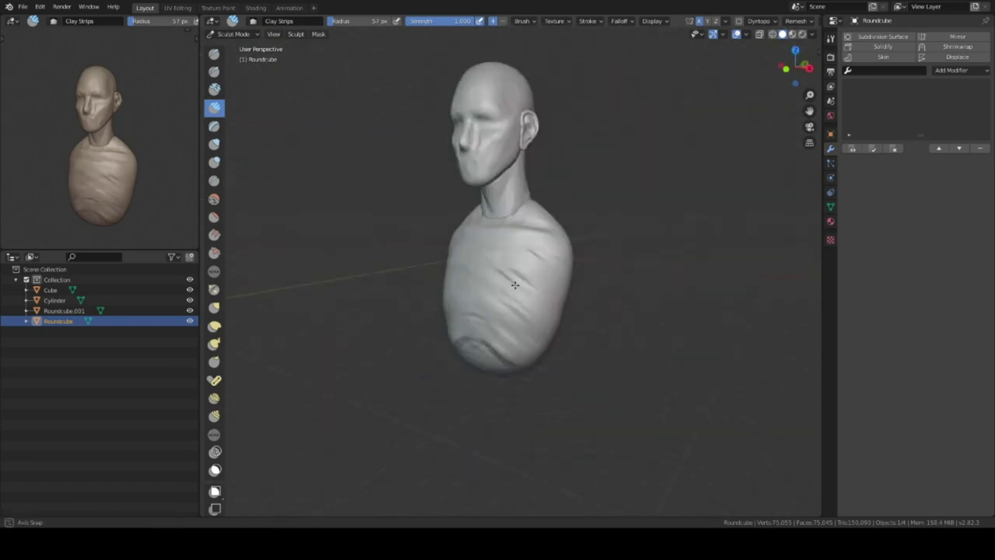
mouse_move(553, 215)
middle_down()
mouse_move(428, 216)
mouse_move(388, 295)
middle_up()
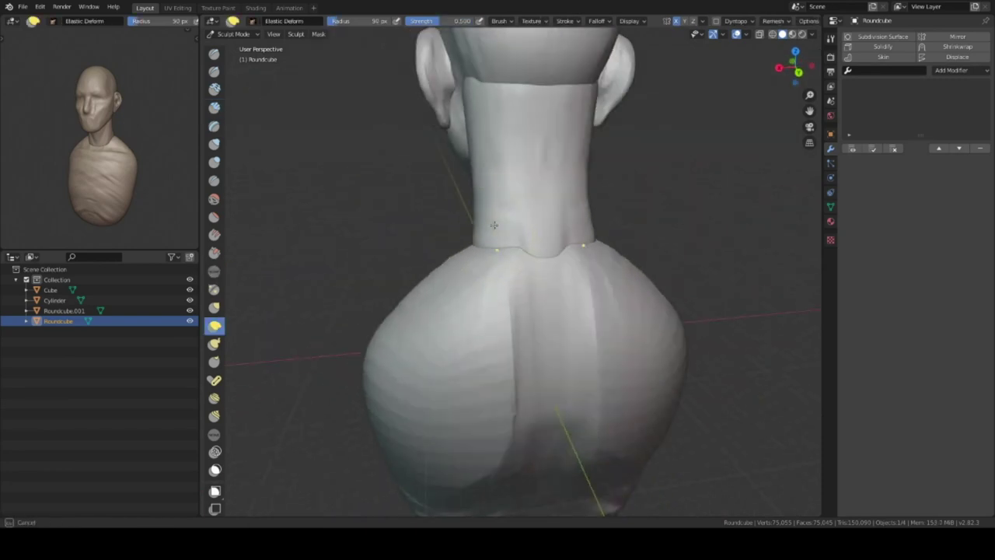
mouse_move(372, 331)
middle_down()
mouse_move(334, 322)
mouse_move(469, 272)
mouse_move(588, 278)
mouse_move(544, 311)
mouse_move(572, 336)
middle_up()
scroll(544, 311, up, 3)
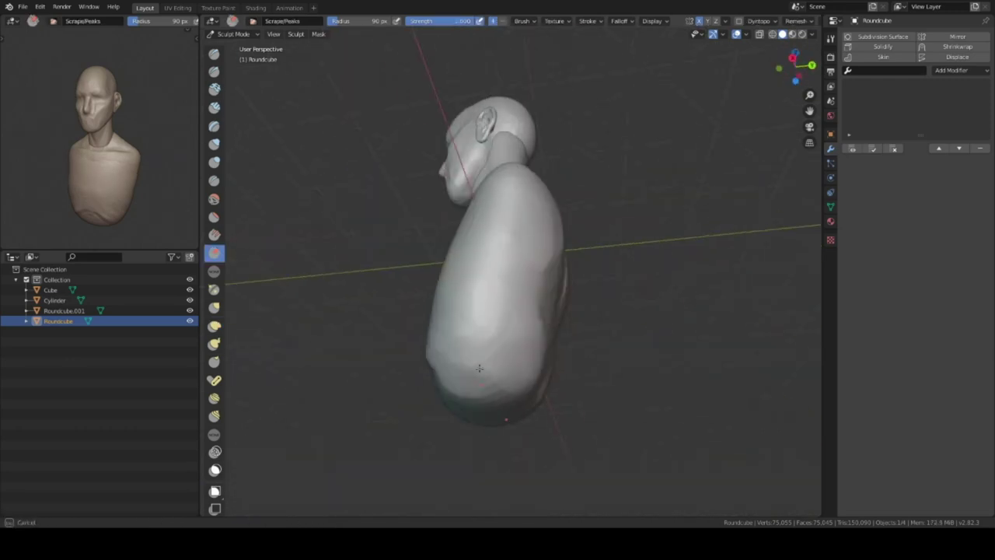
middle_drag(571, 373, 508, 395)
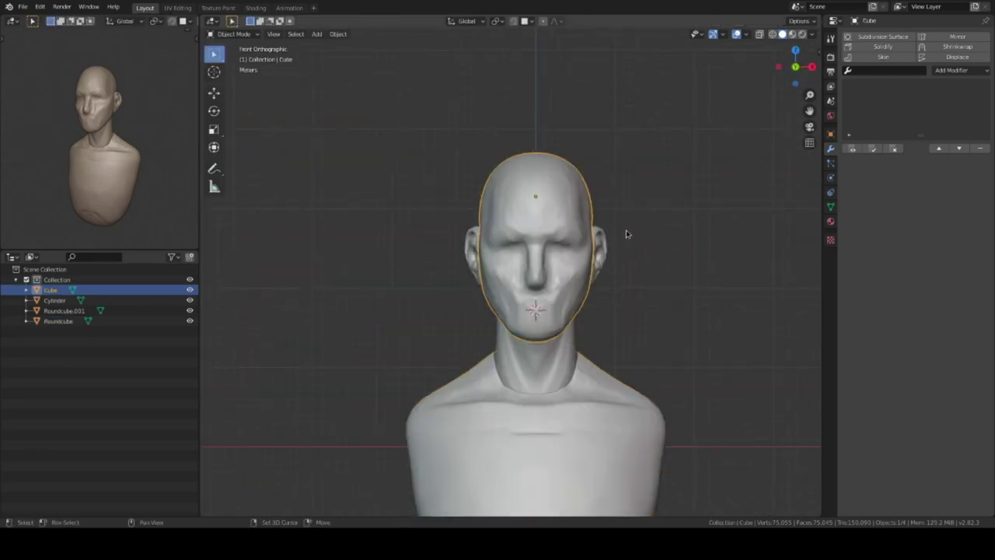
key(shift+a)
- Add a Round Cube and scale it over the head as a hair cap
click(669, 344)
key(s)
click(629, 361)
key(KP_3)
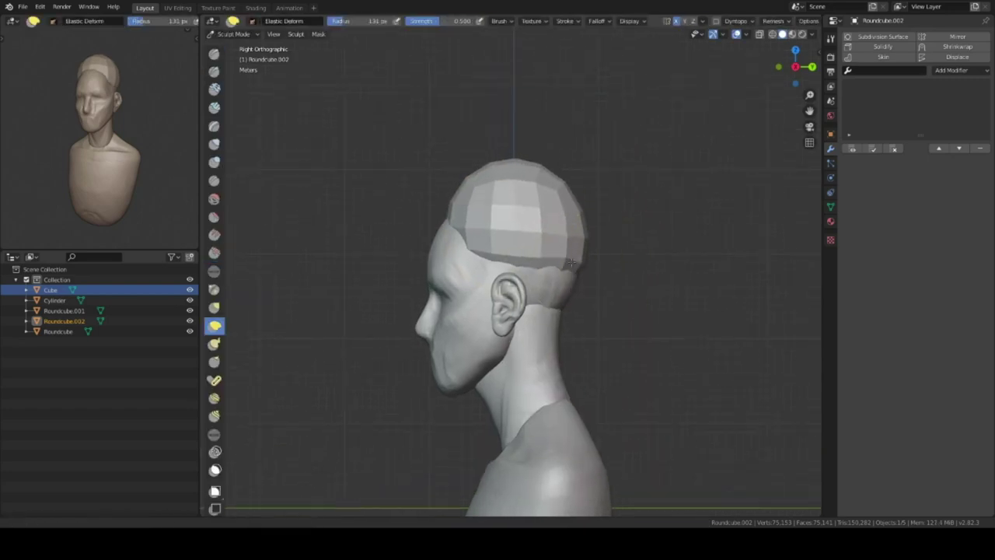
key(ctrl+Tab)
click(544, 269)
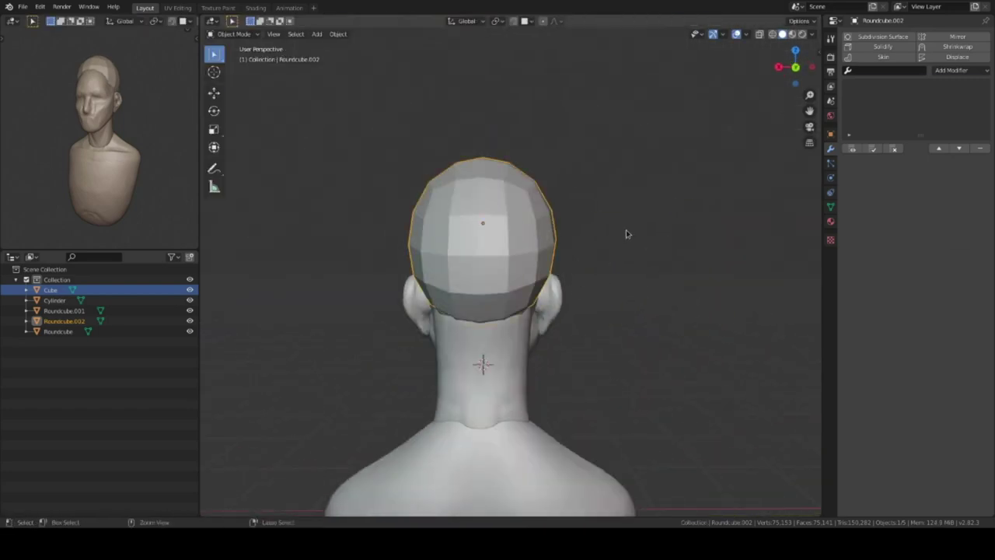
- Apply a level-2 subdivision to the hair cap and sculpt it around the skull
key(ctrl+2)
key(ctrl+a)
click(591, 284)
key(ctrl+Tab)
click(774, 21)
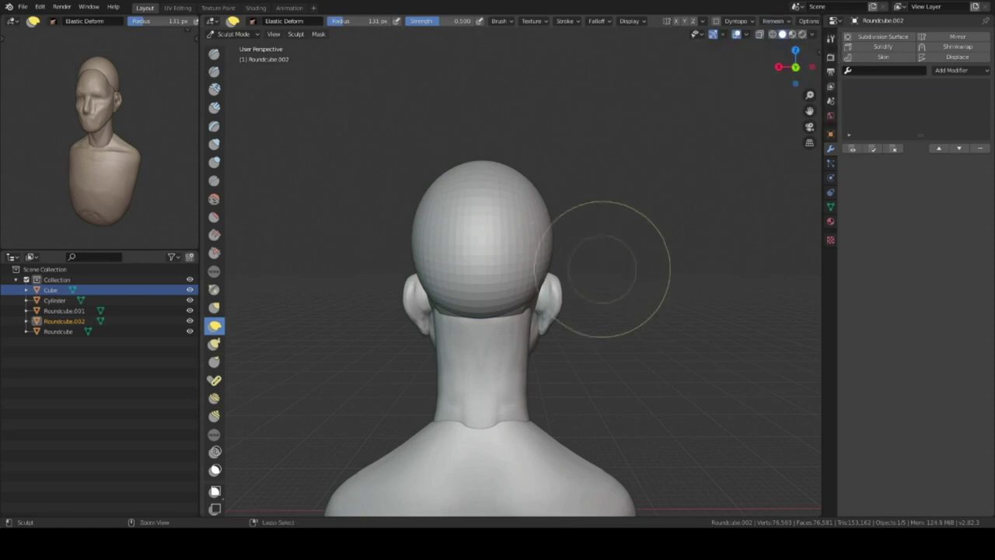
middle_drag(603, 270, 553, 379)
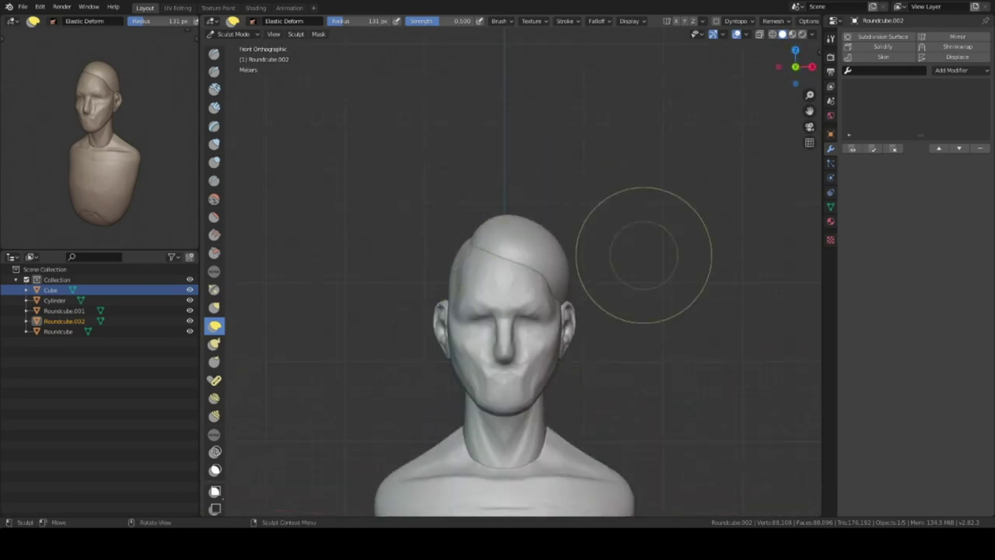
key(ctrl+Tab)
- Duplicate the hair cap and sculpt the copy into a side-swept parting
key(shift+d)
key(ctrl+Tab)
mouse_move(589, 237)
middle_down()
mouse_move(530, 214)
mouse_move(622, 267)
mouse_move(559, 246)
mouse_move(467, 300)
middle_up()
scroll(559, 247, up, 3)
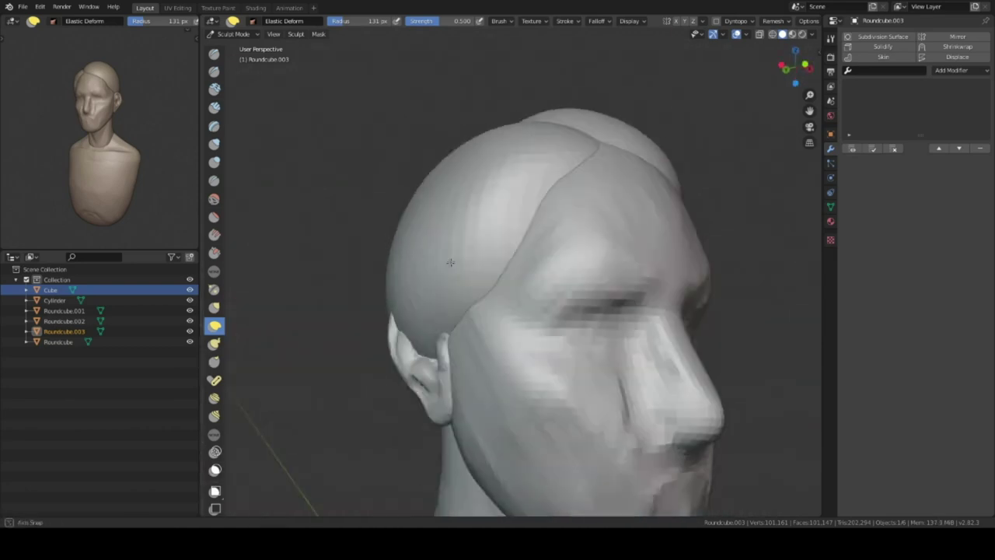
key(ctrl+Tab)
click(604, 260)
key(ctrl+Tab)
click(604, 313)
mouse_move(604, 313)
middle_down()
mouse_move(559, 286)
mouse_move(545, 166)
mouse_move(585, 229)
mouse_move(485, 178)
mouse_move(527, 172)
middle_up()
- Select each hair piece in turn and continue sculpting their shapes
key(ctrl+Tab)
- Add another Round Cube, then size and place it as a bun behind the head
key(KP_3)
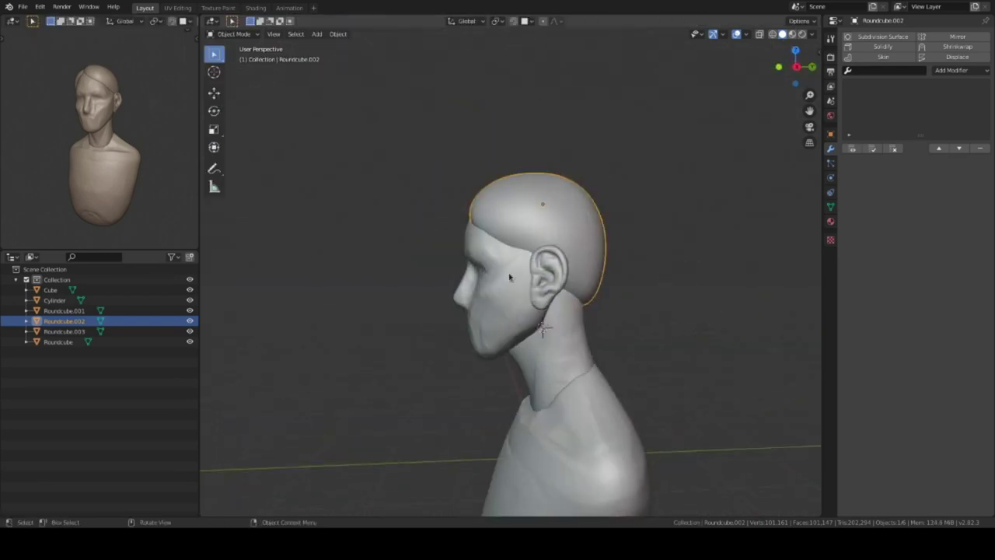
key(shift+a)
click(622, 311)
key(KP_3)
key(g)
click(699, 390)
mouse_move(699, 390)
middle_down()
mouse_move(677, 286)
mouse_move(428, 277)
mouse_move(493, 215)
mouse_move(600, 311)
mouse_move(596, 253)
mouse_move(533, 147)
mouse_move(522, 195)
mouse_move(533, 160)
mouse_move(483, 158)
mouse_move(544, 194)
mouse_move(648, 207)
mouse_move(582, 114)
middle_up()
key(KP_1)
click(428, 278)
key(ctrl+Tab)
key(ctrl+Tab)
key(ctrl+Tab)
key(ctrl+Tab)
click(582, 114)
key(ctrl+Tab)
click(570, 270)
mouse_move(569, 269)
middle_down()
mouse_move(493, 251)
mouse_move(459, 354)
mouse_move(589, 205)
mouse_move(693, 422)
middle_up()
key(ctrl+Tab)
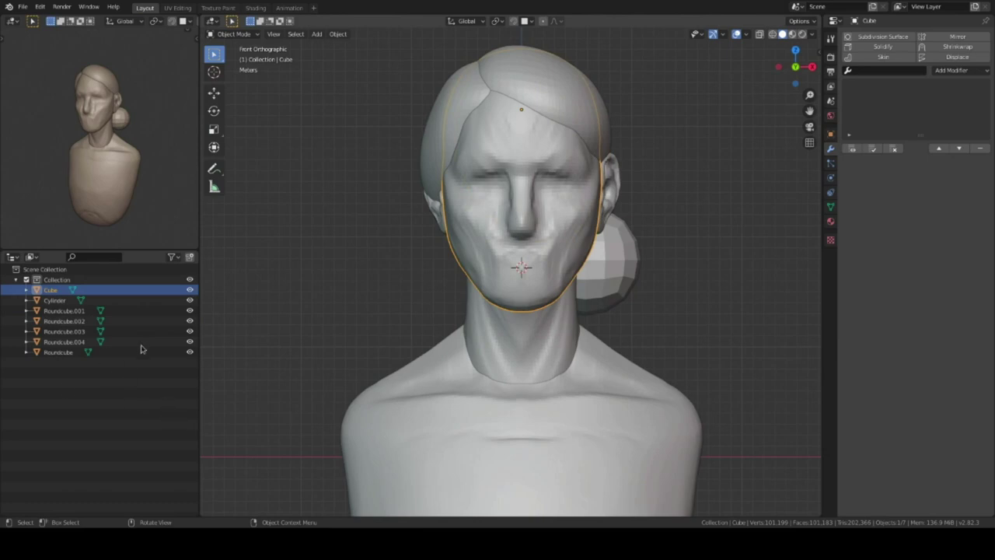
- Switch the face to Clay Strips and begin building up the lips and mouth corners
key(ctrl+Tab)
scroll(559, 291, up, 6)
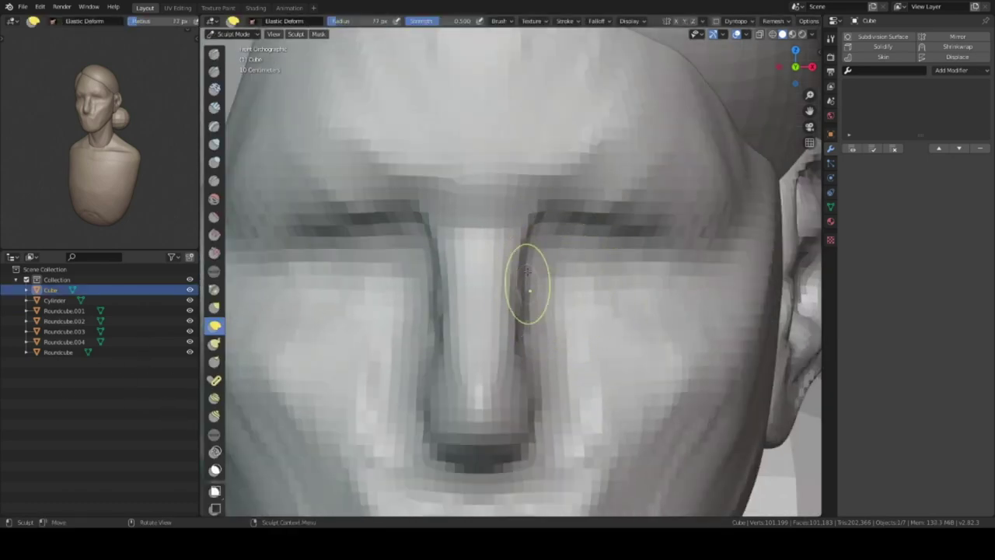
middle_drag(570, 272, 532, 220)
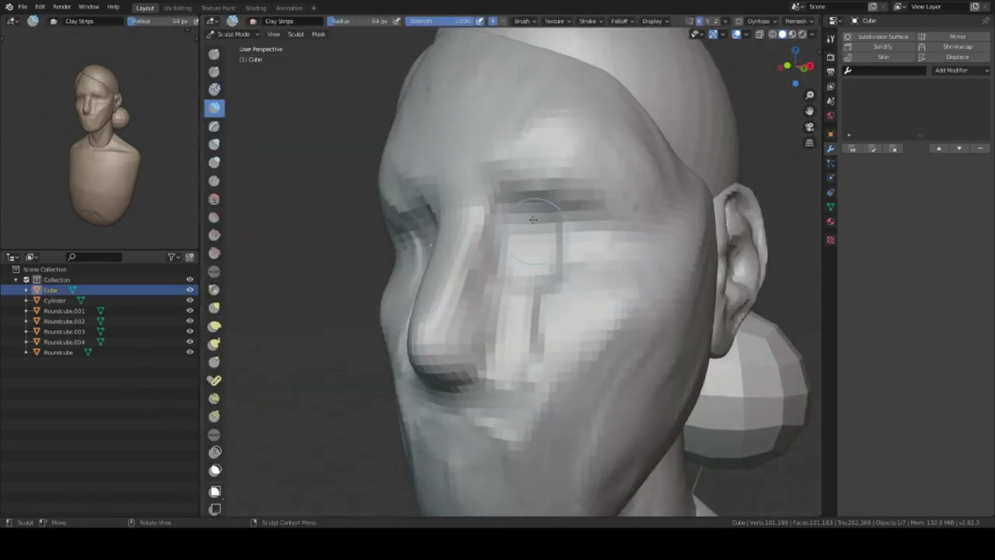
scroll(573, 244, down, 4)
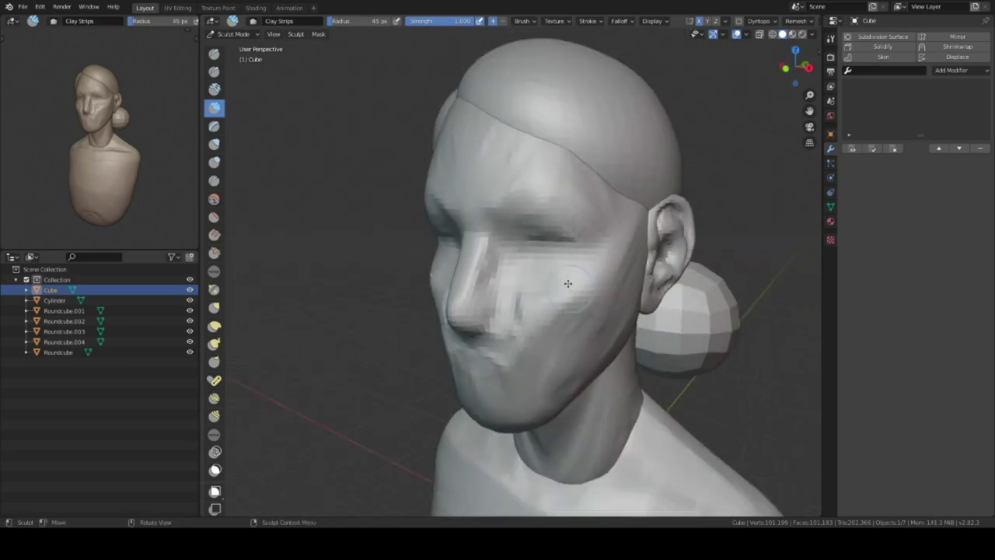
scroll(573, 284, up, 1)
middle_drag(614, 251, 523, 271)
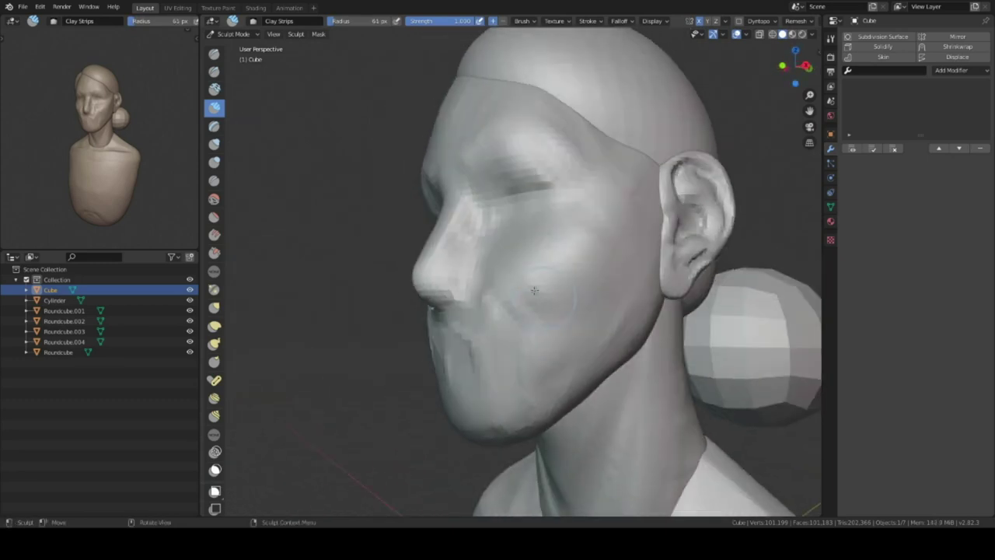
mouse_move(482, 266)
middle_down()
mouse_move(533, 211)
mouse_move(417, 278)
mouse_move(515, 265)
mouse_move(529, 339)
mouse_move(533, 288)
mouse_move(573, 228)
mouse_move(576, 204)
mouse_move(562, 251)
mouse_move(600, 200)
mouse_move(623, 262)
mouse_move(545, 238)
mouse_move(549, 289)
mouse_move(548, 266)
middle_up()
key(c)
scroll(467, 272, up, 2)
key(c)
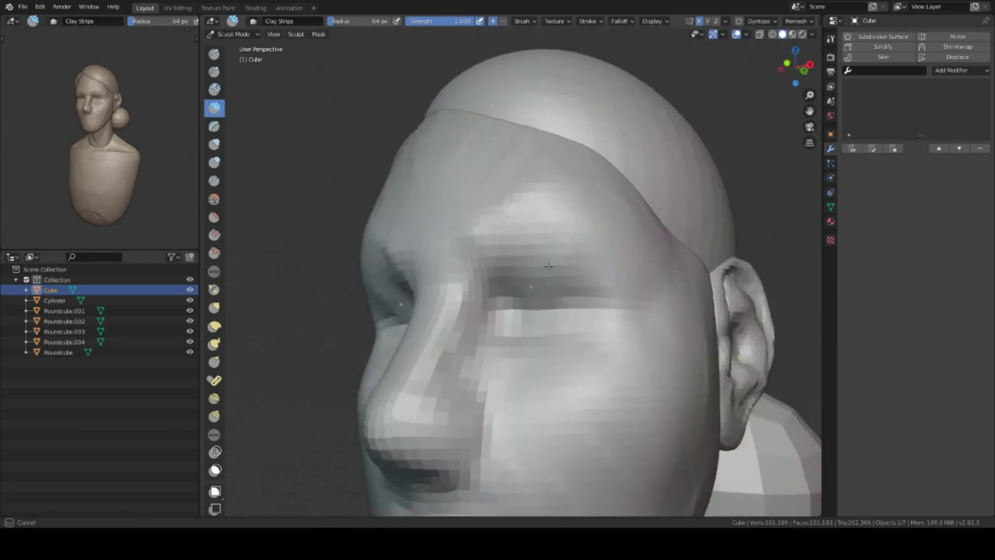
- Refine the cheeks and chin around the mouth with brush strength 0.861
mouse_move(609, 227)
middle_down()
mouse_move(504, 216)
mouse_move(514, 241)
mouse_move(490, 268)
mouse_move(501, 239)
mouse_move(497, 281)
mouse_move(478, 303)
middle_up()
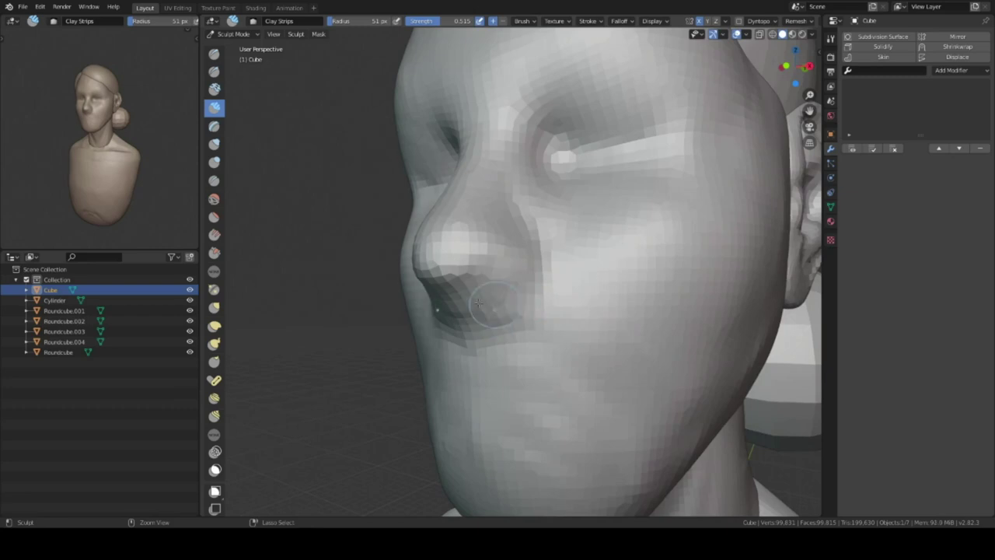
mouse_move(468, 238)
middle_down()
mouse_move(567, 319)
mouse_move(645, 189)
mouse_move(594, 196)
mouse_move(544, 225)
mouse_move(603, 237)
middle_up()
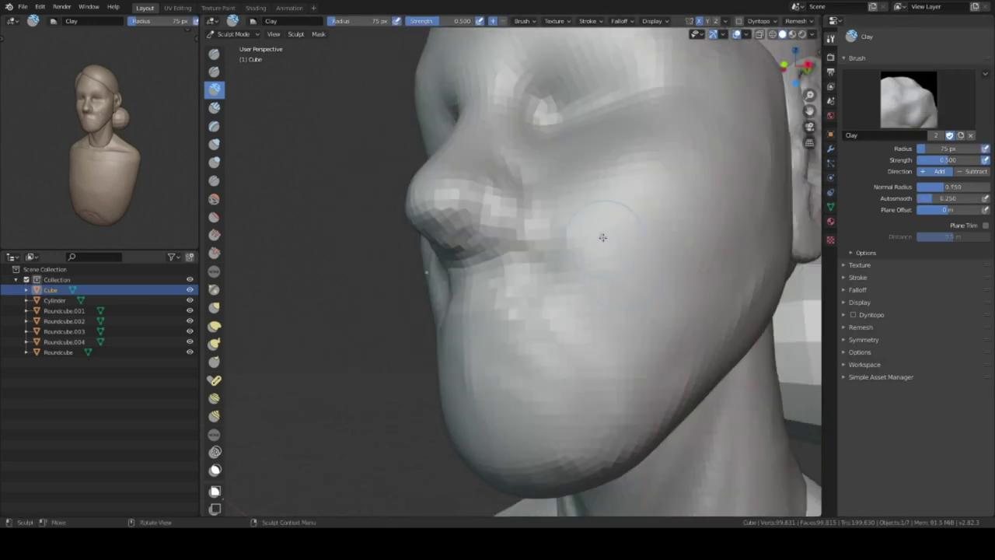
mouse_move(628, 275)
middle_down()
mouse_move(591, 257)
mouse_move(610, 243)
mouse_move(583, 309)
mouse_move(678, 340)
mouse_move(521, 303)
mouse_move(544, 295)
mouse_move(547, 266)
mouse_move(625, 230)
mouse_move(592, 231)
mouse_move(606, 296)
mouse_move(576, 256)
middle_up()
click(602, 299)
scroll(604, 185, down, 2)
click(521, 21)
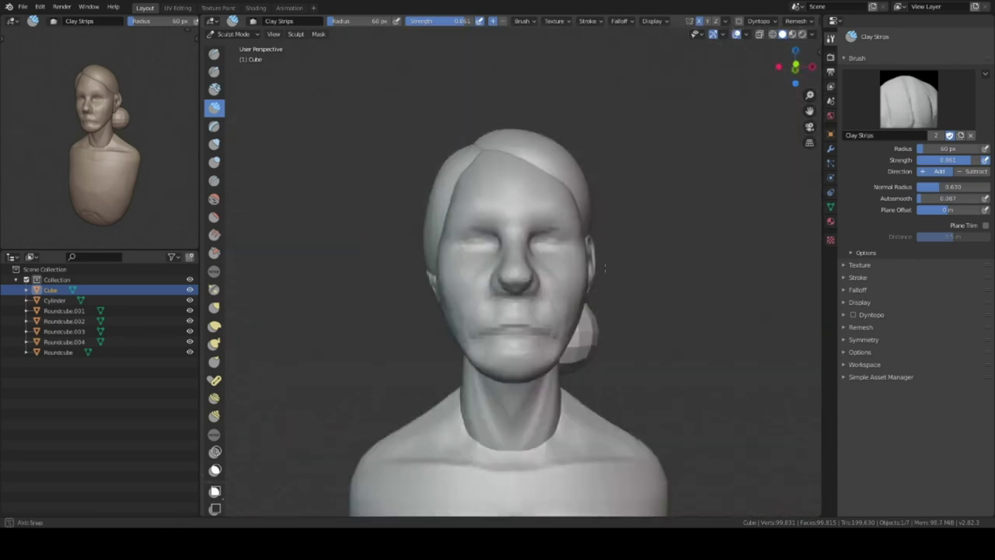
scroll(539, 233, up, 3)
- Sculpt stronger brows, eye sockets and nose forms with Clay Strips
scroll(585, 220, up, 2)
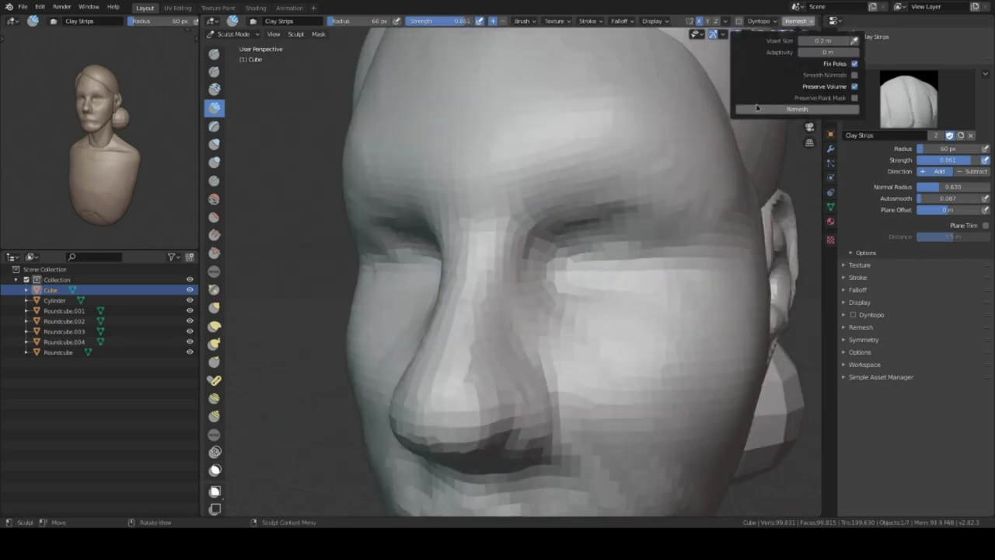
mouse_move(556, 213)
middle_down()
mouse_move(553, 167)
mouse_move(588, 149)
mouse_move(493, 229)
middle_up()
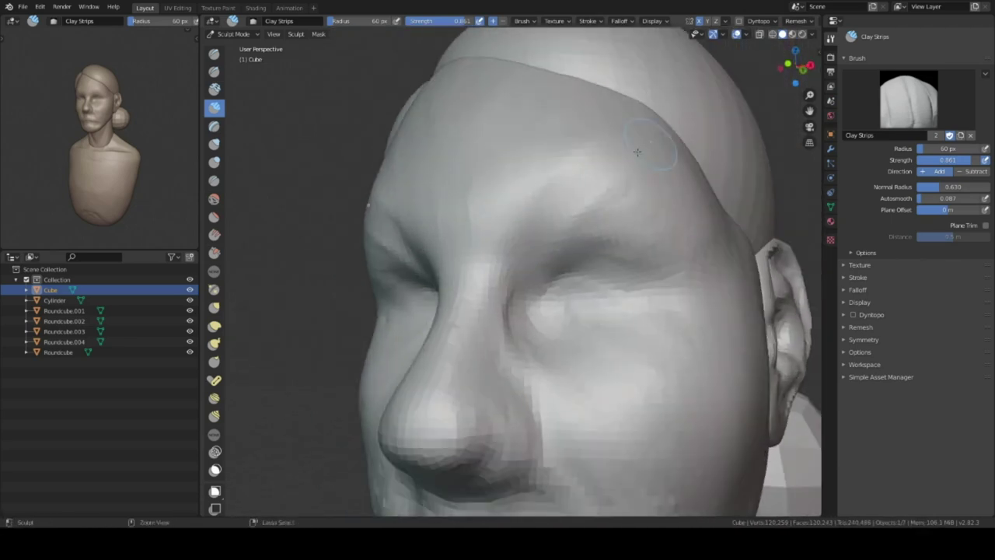
middle_drag(637, 151, 534, 247)
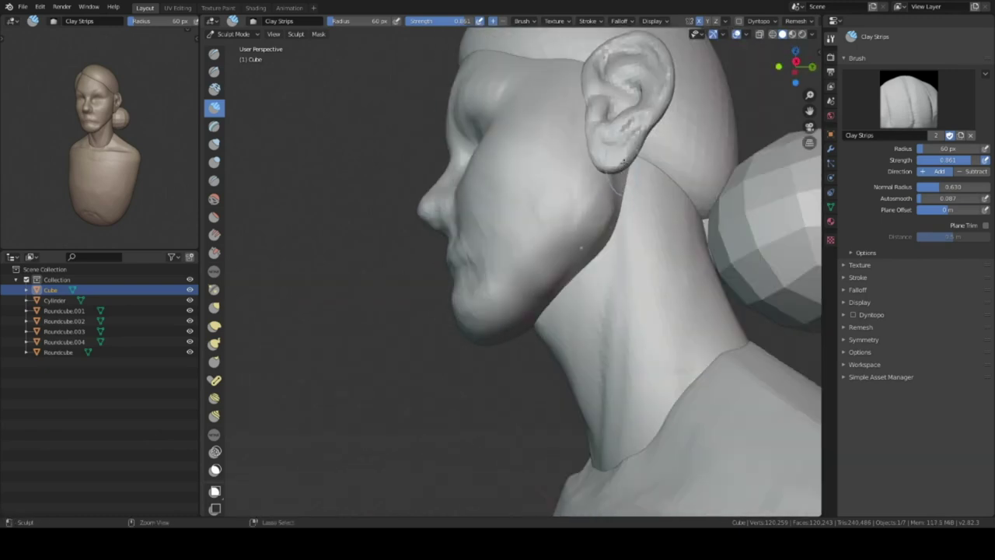
mouse_move(548, 337)
middle_down()
mouse_move(590, 224)
mouse_move(521, 241)
mouse_move(455, 285)
mouse_move(411, 285)
mouse_move(422, 298)
mouse_move(495, 312)
mouse_move(575, 299)
mouse_move(629, 378)
mouse_move(611, 399)
mouse_move(585, 291)
mouse_move(558, 267)
mouse_move(570, 294)
middle_up()
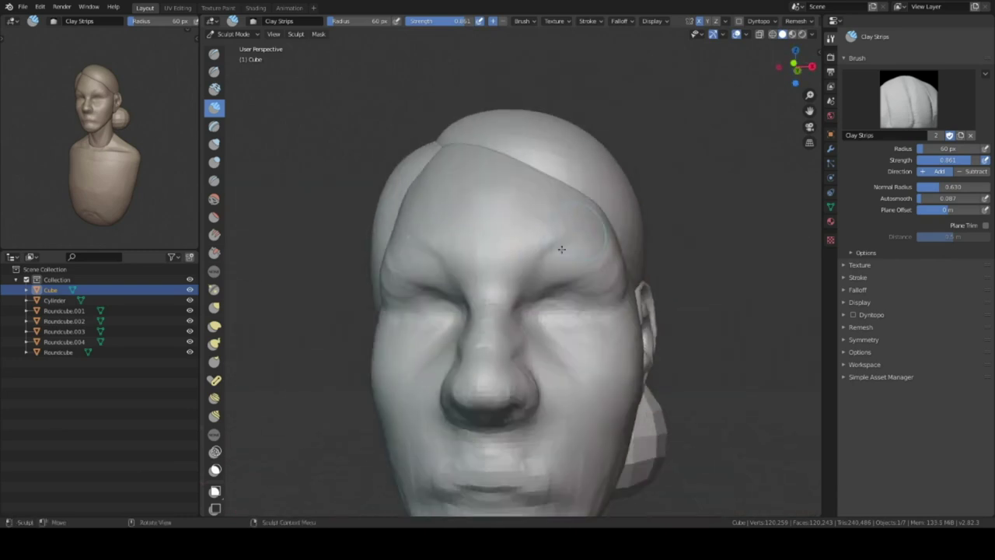
ctrl+middle_drag(561, 248, 505, 286)
mouse_move(531, 203)
ctrl+middle_down()
mouse_move(518, 235)
mouse_move(548, 278)
mouse_move(520, 272)
ctrl+middle_up()
- Refine the side of the head in local view, then return to a front view of the bust
key(KP_Divide)
mouse_move(591, 242)
middle_down()
mouse_move(559, 266)
mouse_move(495, 253)
mouse_move(533, 342)
mouse_move(618, 362)
mouse_move(475, 225)
mouse_move(515, 251)
mouse_move(557, 245)
mouse_move(553, 197)
mouse_move(614, 241)
mouse_move(595, 200)
mouse_move(511, 351)
mouse_move(586, 275)
mouse_move(574, 276)
middle_up()
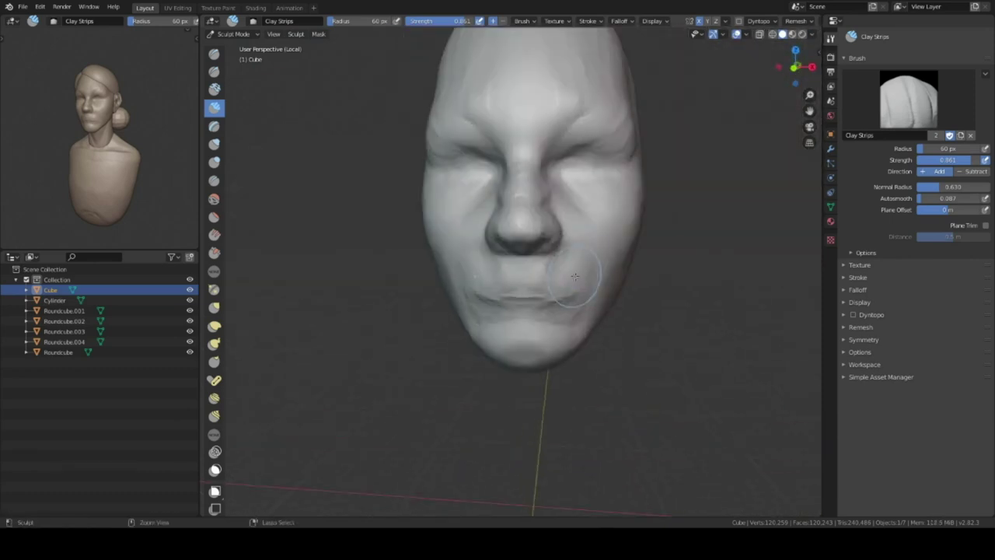
key(KP_Divide)
key(KP_1)
- Add a Round Cube with an Array modifier as a row of spheres across the eyes
key(ctrl+Tab)
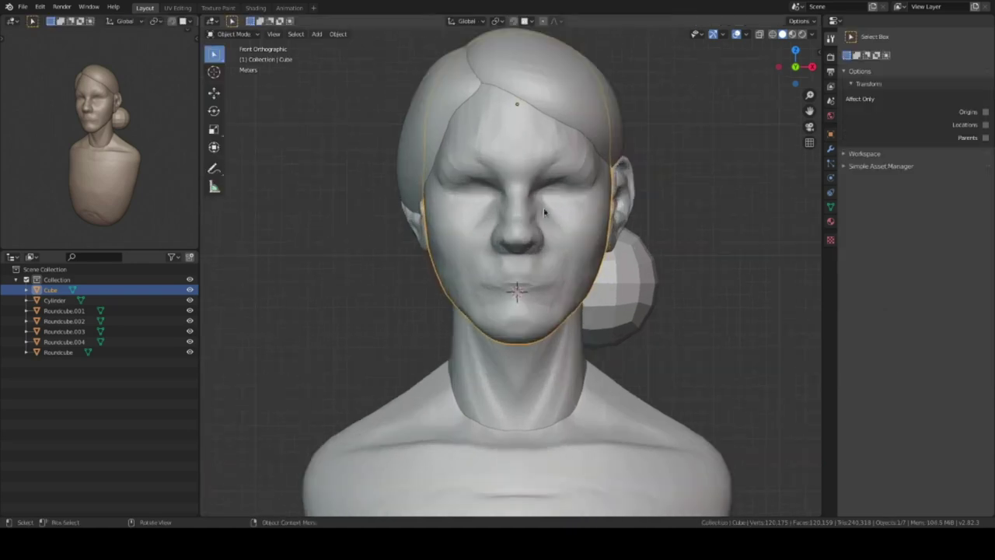
key(shift+a)
click(611, 378)
key(g)
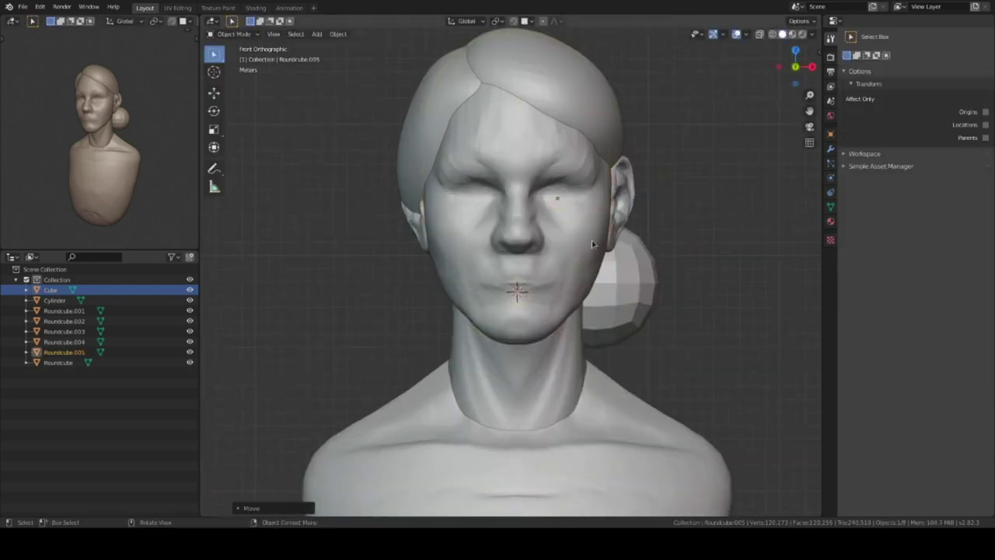
click(830, 149)
click(962, 70)
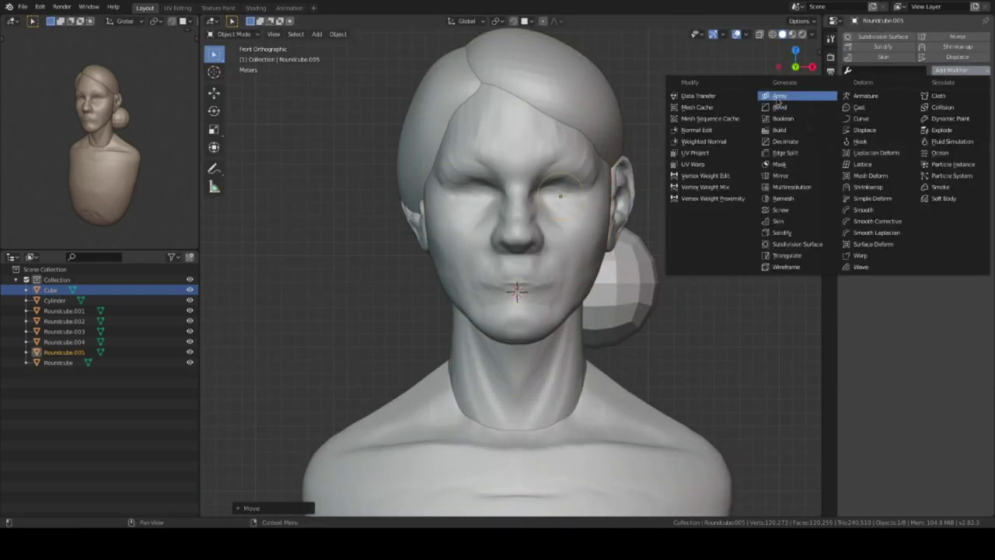
click(785, 94)
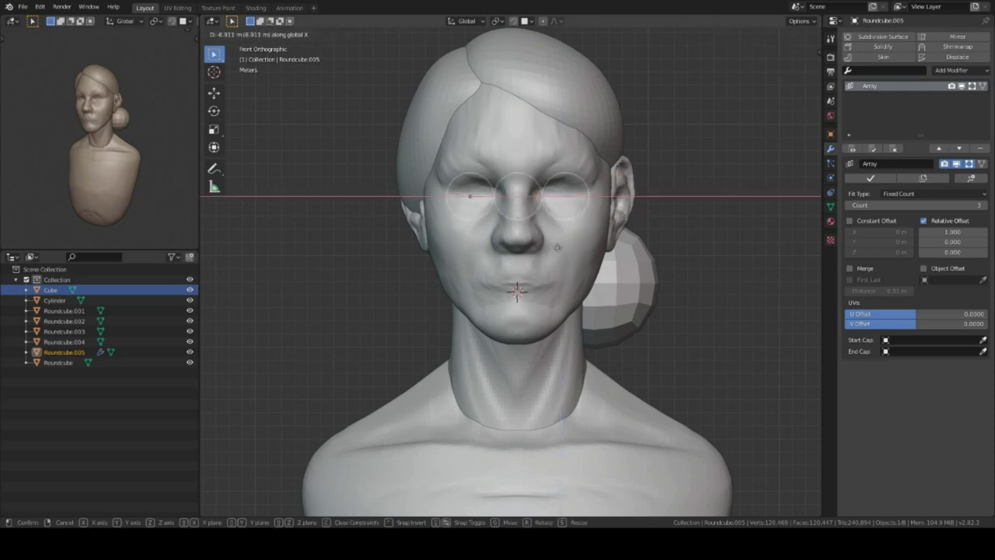
click(557, 247)
scroll(575, 249, up, 2)
scroll(599, 261, up, 1)
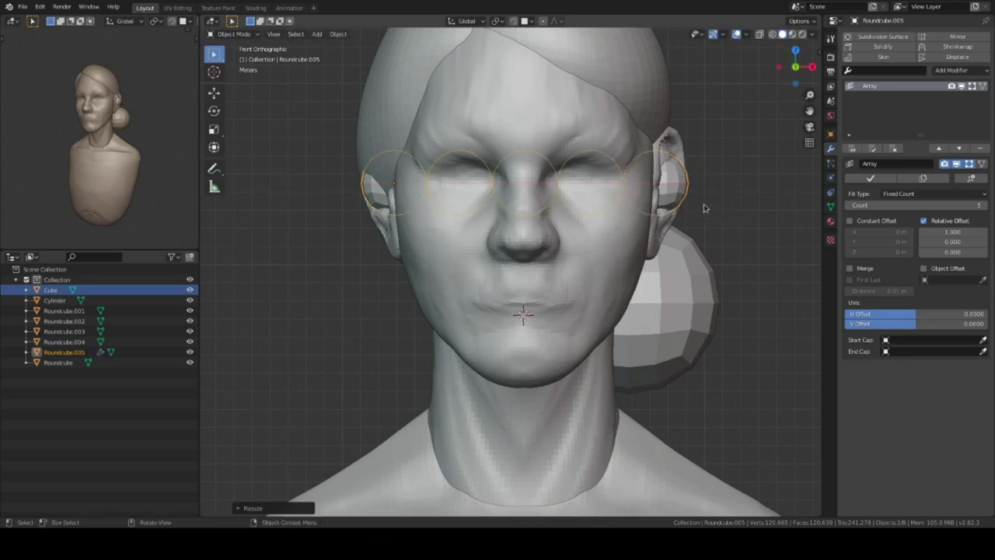
- Add another Round Cube at the eye and give it a Mirror modifier
key(alt+z)
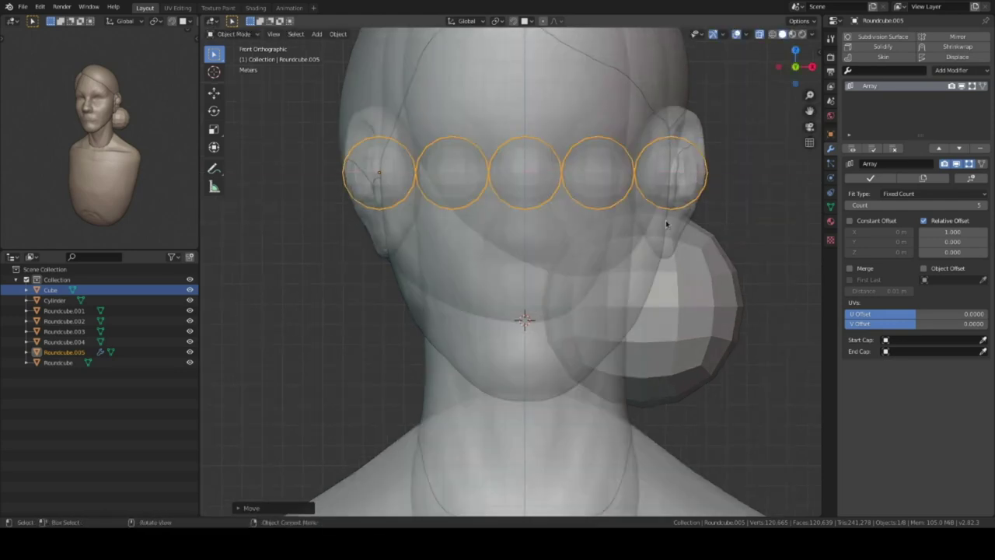
key(alt+z)
key(shift+a)
click(785, 317)
key(alt+z)
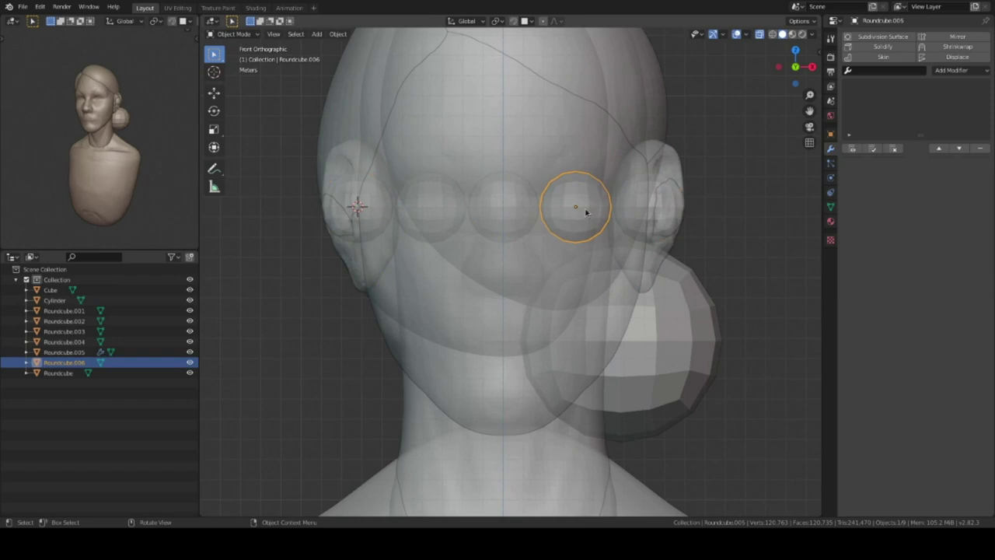
click(958, 36)
key(alt+z)
- Move the arrayed sphere row into a new hidden 'backup' collection
click(673, 219)
key(m)
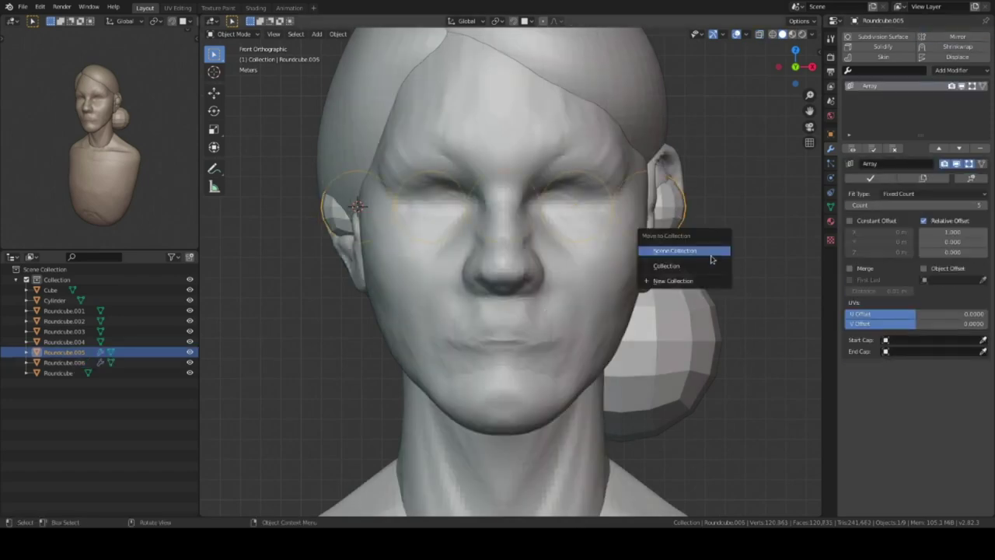
key(n)
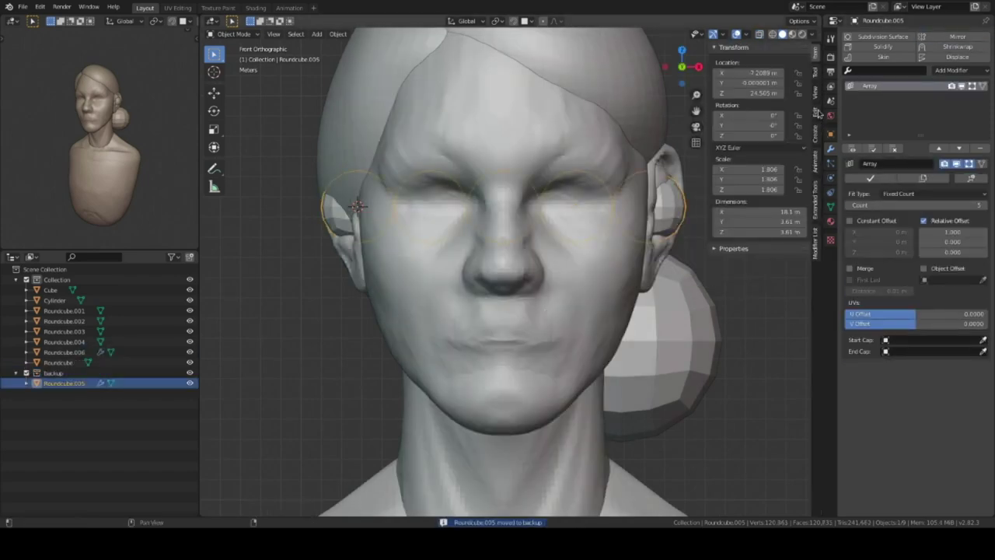
key(n)
key(KP_3)
key(alt+z)
- Scale and rotate the mirrored eye spheres to fit the sockets
click(656, 207)
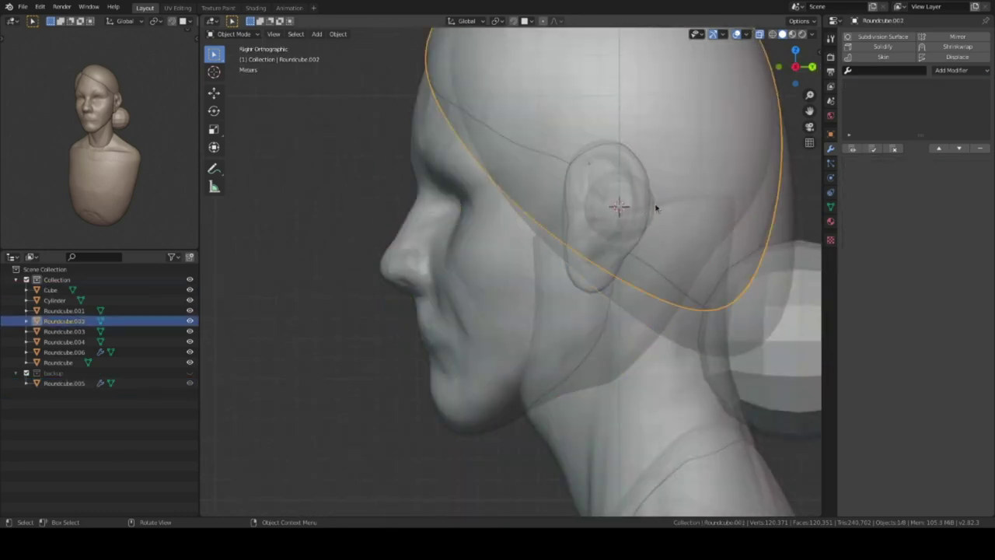
click(614, 206)
key(KP_1)
key(alt+z)
middle_drag(523, 248, 568, 212)
key(KP_1)
key(s)
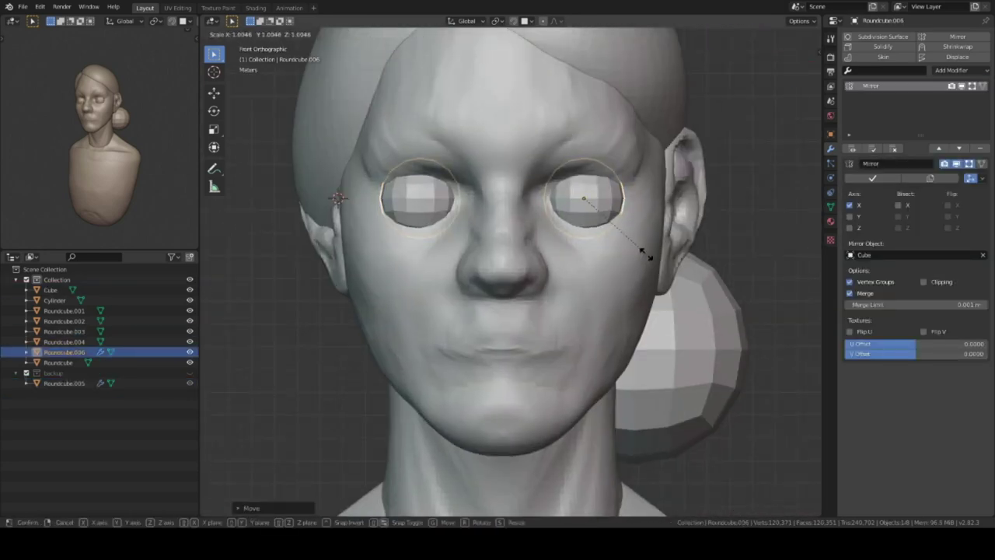
mouse_move(633, 258)
middle_down()
mouse_move(578, 269)
mouse_move(553, 251)
mouse_move(577, 216)
middle_up()
scroll(577, 215, up, 3)
key(KP_3)
key(r)
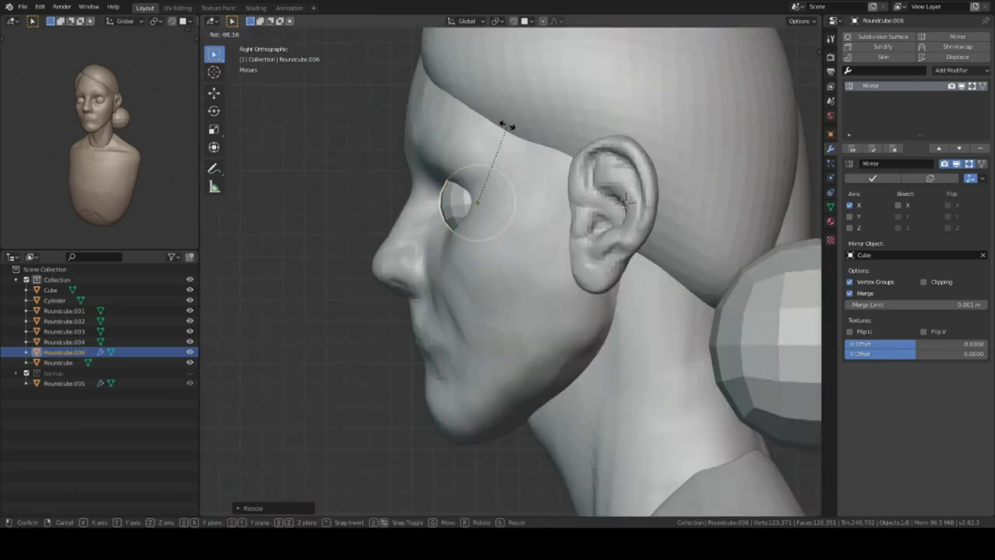
key(KP_1)
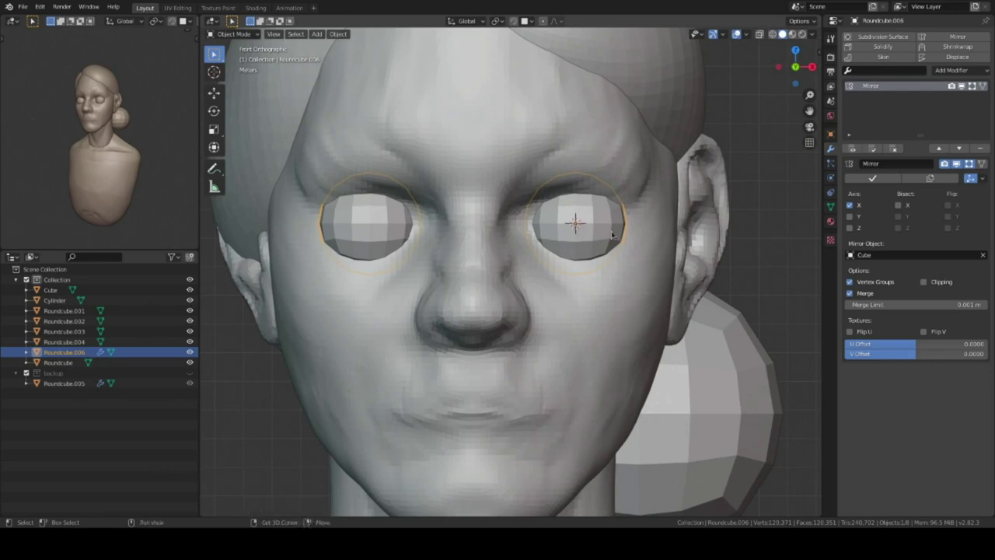
- Add a UV Sphere sized as an eyeball and delete the faceted Roundcube.006
key(shift+a)
click(666, 259)
key(s)
click(662, 255)
key(alt+z)
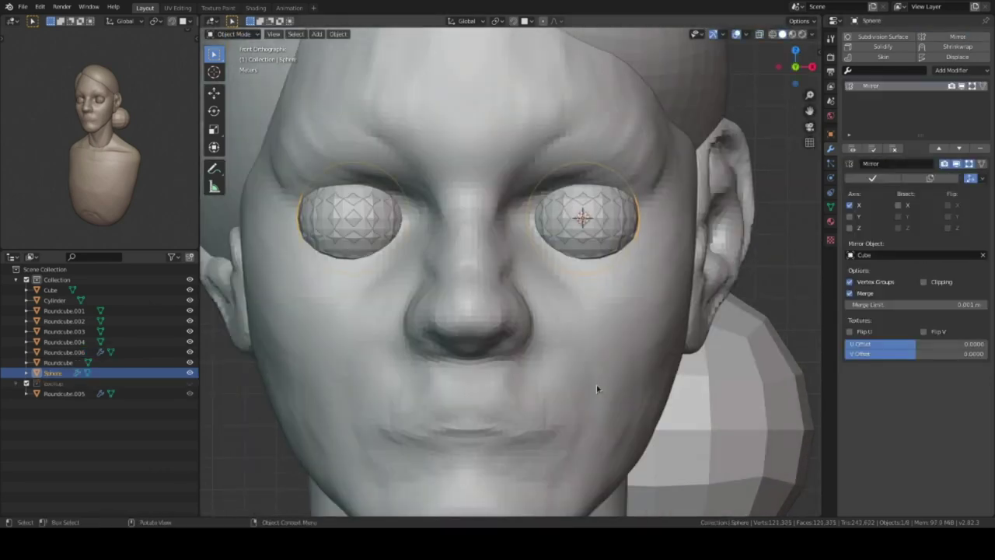
key(Delete)
click(601, 241)
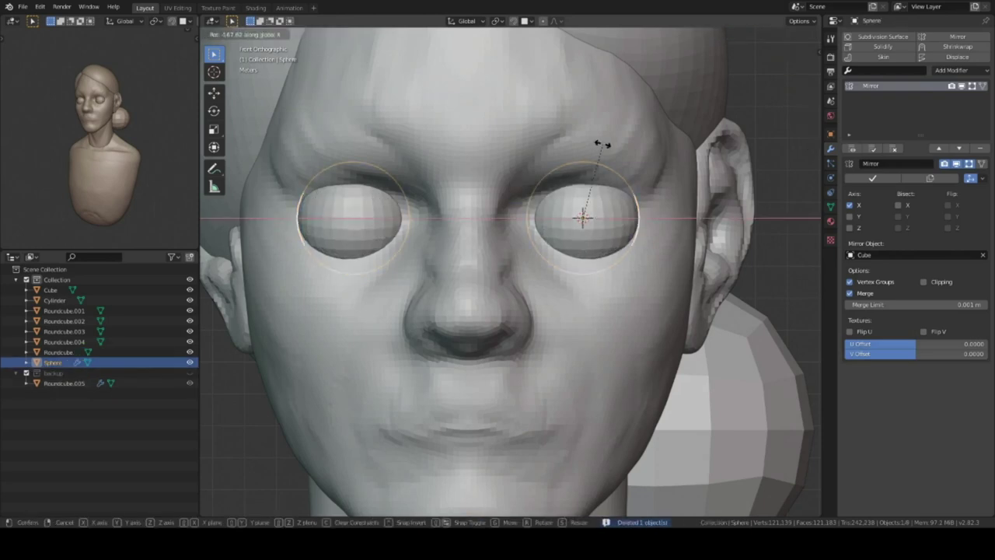
scroll(599, 229, down, 3)
middle_drag(599, 229, 501, 338)
- Move the eyeball into the socket and put the head into Sculpt Mode
scroll(502, 338, up, 4)
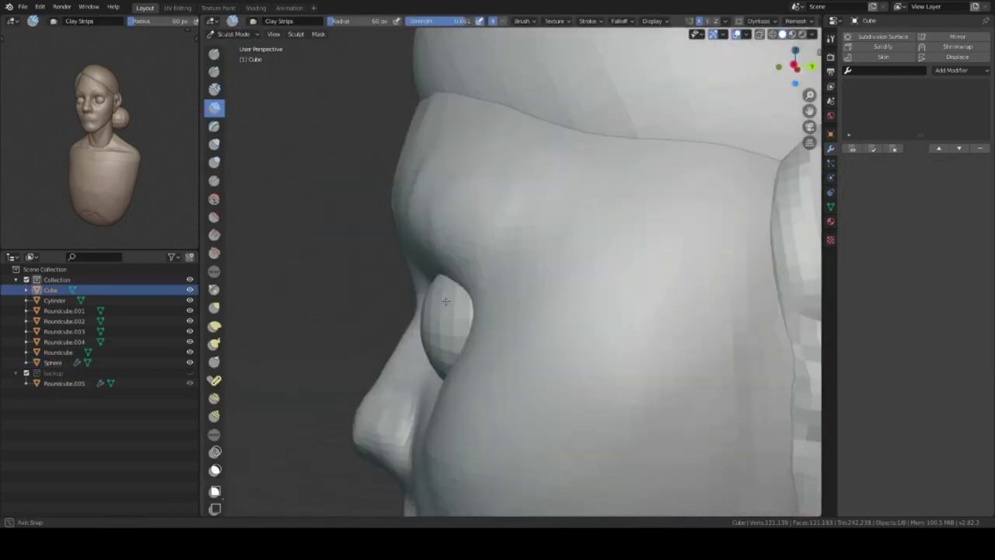
key(g)
click(529, 330)
click(573, 233)
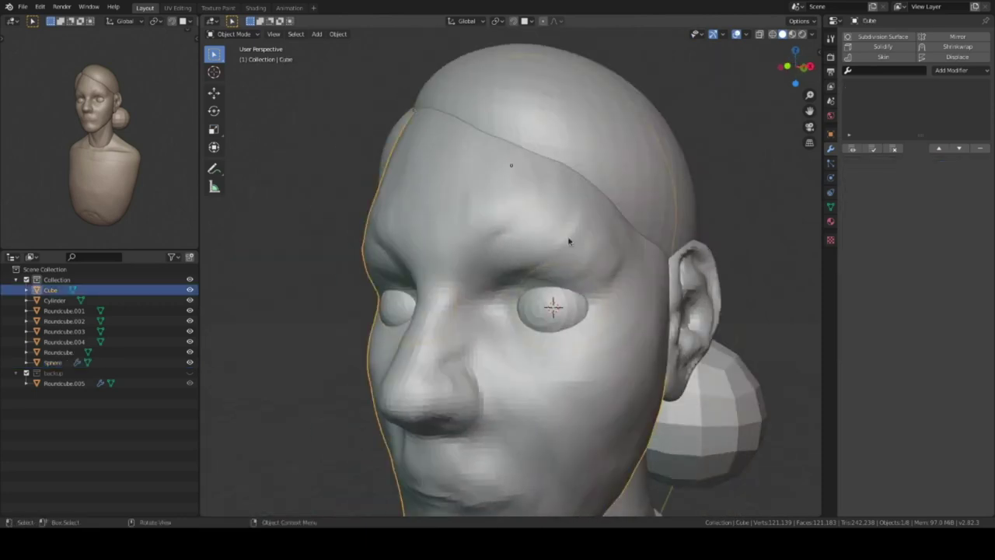
key(ctrl+Tab)
- Sculpt eyelids around the eyeballs with Clay Strips
mouse_move(573, 233)
middle_down()
mouse_move(560, 280)
mouse_move(623, 215)
mouse_move(617, 268)
middle_up()
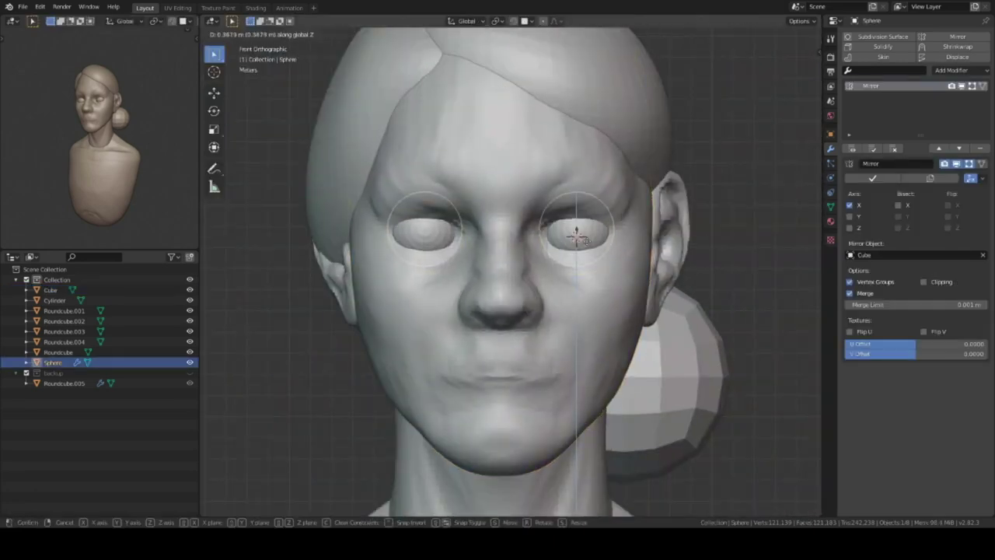
mouse_move(616, 268)
middle_down()
mouse_move(536, 306)
mouse_move(643, 185)
middle_up()
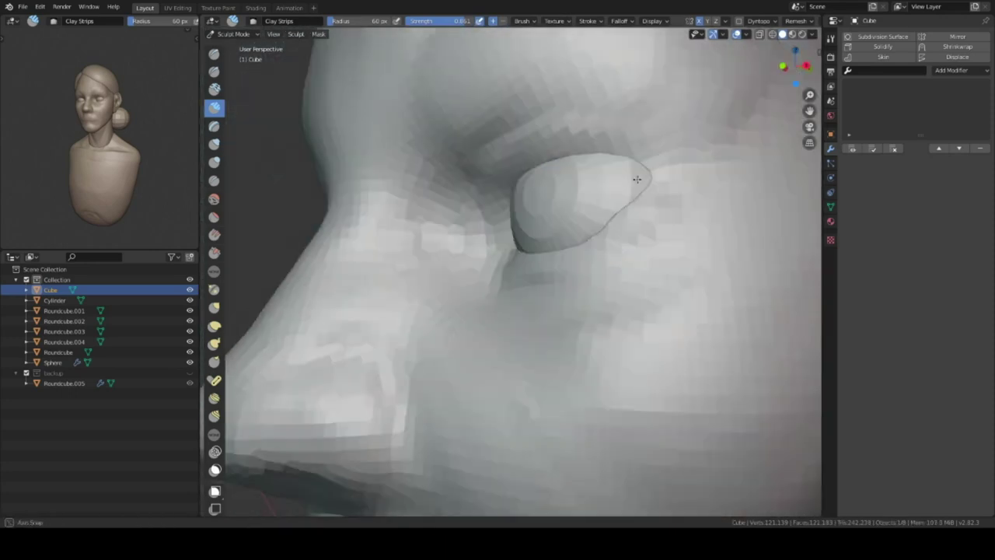
mouse_move(644, 185)
middle_down()
mouse_move(542, 203)
mouse_move(681, 237)
mouse_move(615, 192)
middle_up()
scroll(542, 203, down, 5)
scroll(542, 203, up, 5)
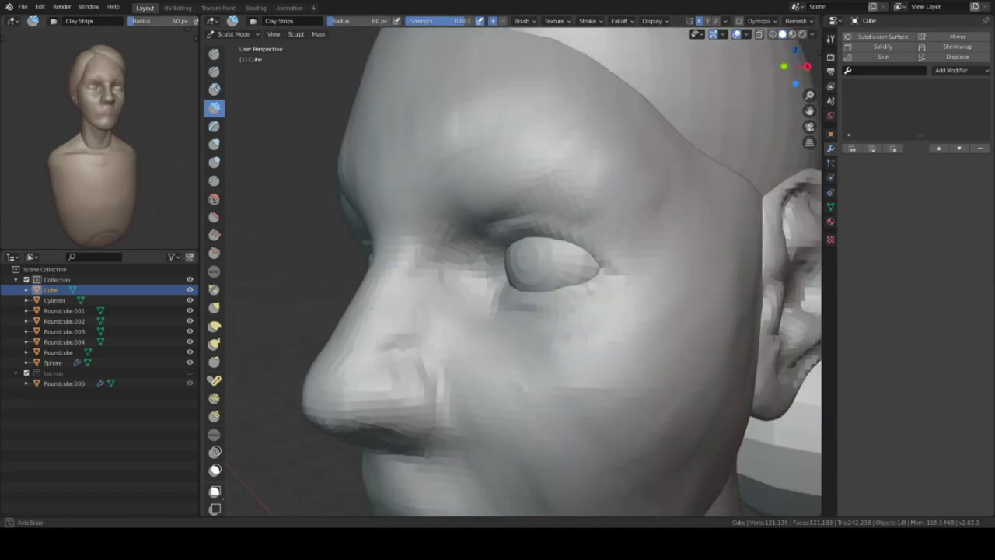
- Reshape the skull with Elastic Deform, comparing against the reference bust
middle_drag(143, 141, 150, 416)
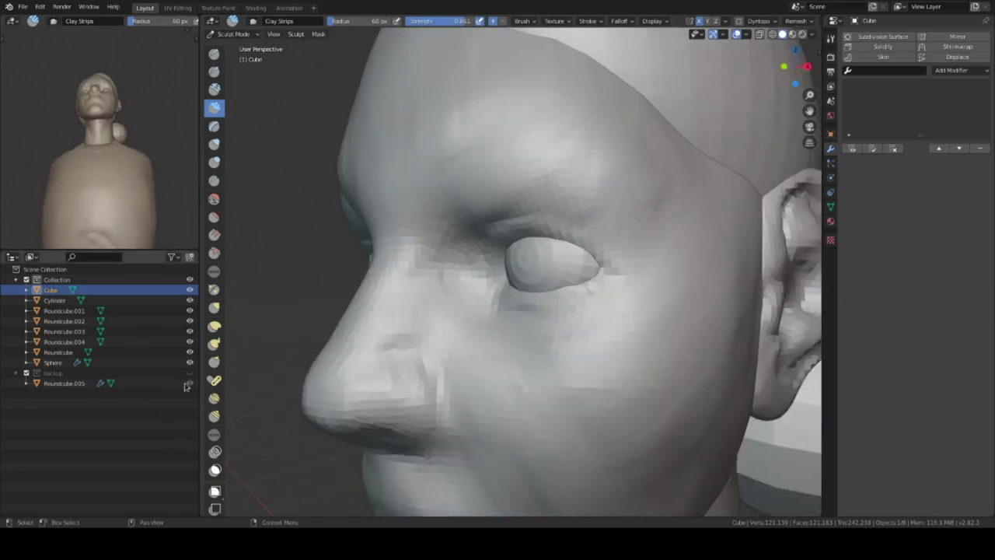
scroll(125, 109, up, 2)
scroll(539, 219, down, 5)
mouse_move(539, 218)
middle_down()
mouse_move(478, 215)
mouse_move(460, 250)
middle_up()
scroll(456, 206, down, 2)
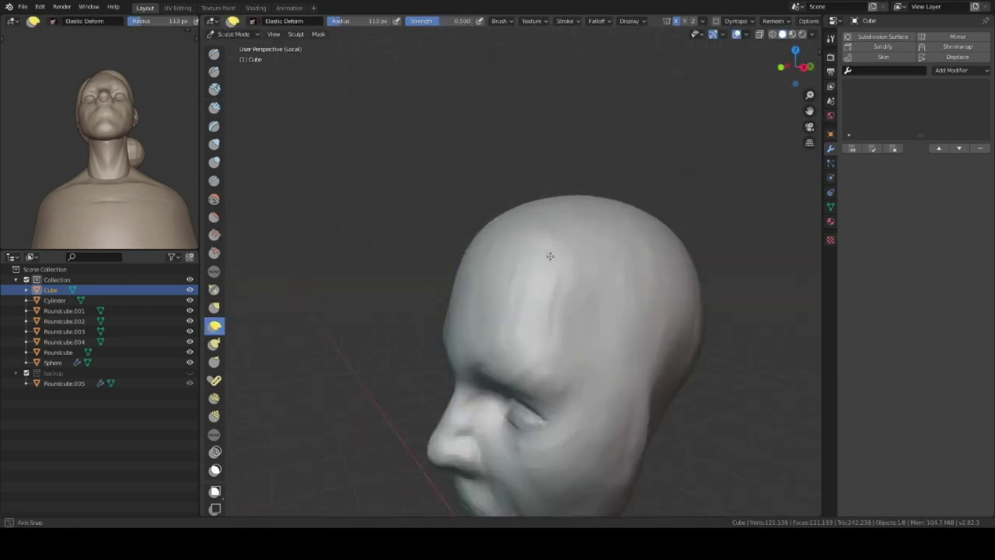
scroll(549, 256, up, 2)
mouse_move(568, 291)
middle_down()
mouse_move(611, 318)
mouse_move(580, 271)
mouse_move(425, 272)
mouse_move(618, 213)
mouse_move(474, 249)
mouse_move(562, 231)
mouse_move(478, 259)
mouse_move(493, 289)
middle_up()
scroll(580, 272, down, 2)
scroll(426, 272, up, 3)
- Outside local view, build up the chin and jaw with Clay Strips
key(KP_Divide)
mouse_move(500, 232)
alt+middle_down()
mouse_move(500, 311)
mouse_move(536, 318)
mouse_move(547, 313)
mouse_move(552, 233)
mouse_move(554, 241)
mouse_move(606, 220)
mouse_move(458, 353)
mouse_move(478, 262)
mouse_move(486, 284)
mouse_move(526, 264)
mouse_move(497, 238)
mouse_move(499, 262)
mouse_move(550, 291)
mouse_move(520, 340)
mouse_move(477, 347)
alt+middle_up()
scroll(573, 313, up, 3)
click(534, 306)
key(c)
mouse_move(533, 315)
middle_down()
mouse_move(589, 257)
mouse_move(576, 233)
mouse_move(552, 272)
mouse_move(589, 233)
mouse_move(575, 249)
mouse_move(522, 216)
mouse_move(538, 220)
middle_up()
- From a front view in Object Mode, add a mirrored Symmetrical Object mesh
key(KP_1)
key(ctrl+Tab)
scroll(560, 276, up, 2)
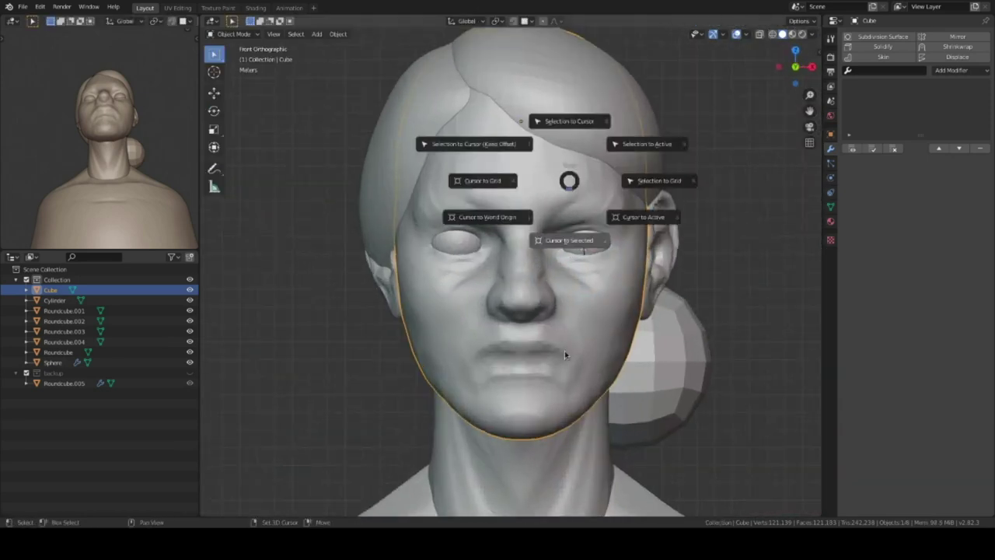
key(shift+a)
click(748, 406)
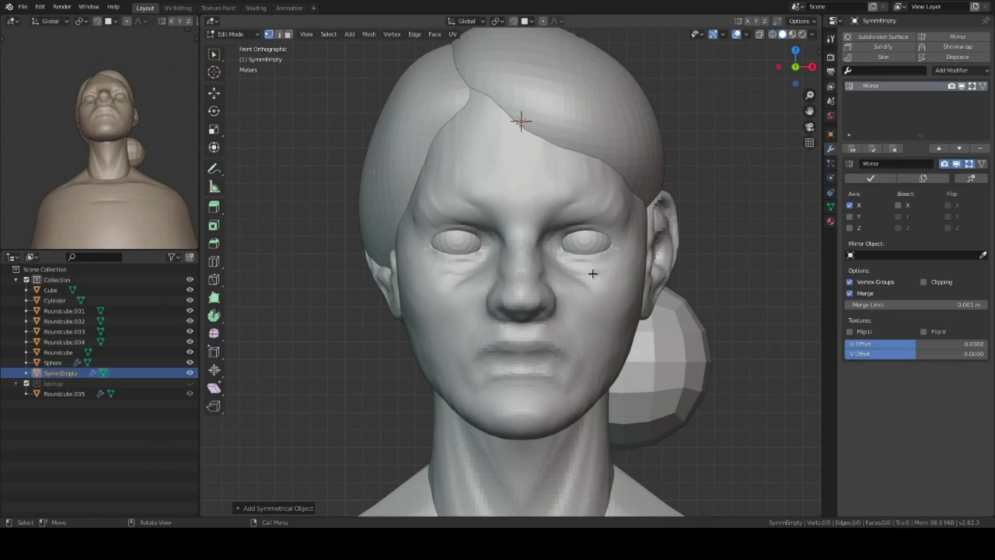
scroll(604, 184, up, 2)
- Place vertices along the brow ridge and extend them into an eyebrow strip
middle_drag(587, 181, 576, 154)
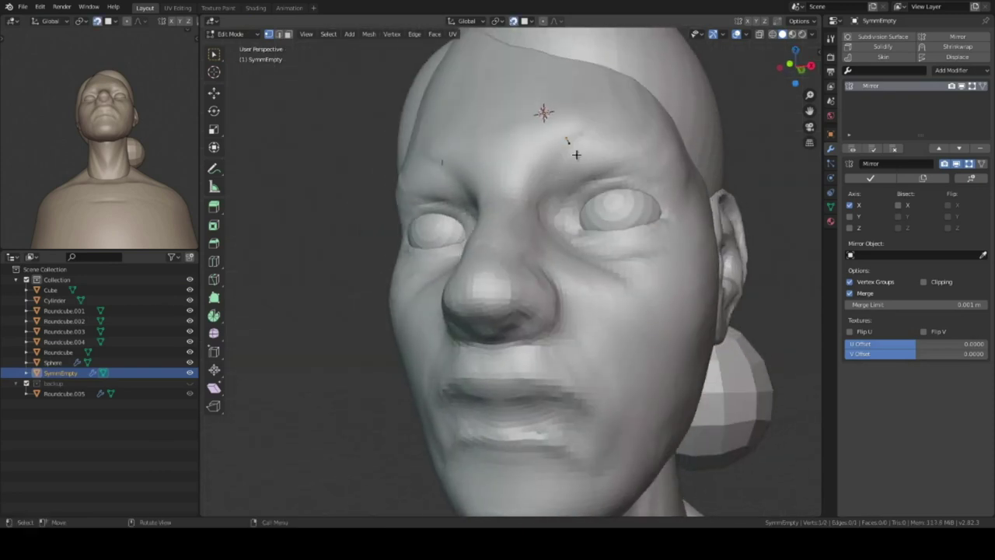
scroll(591, 173, up, 2)
key(w)
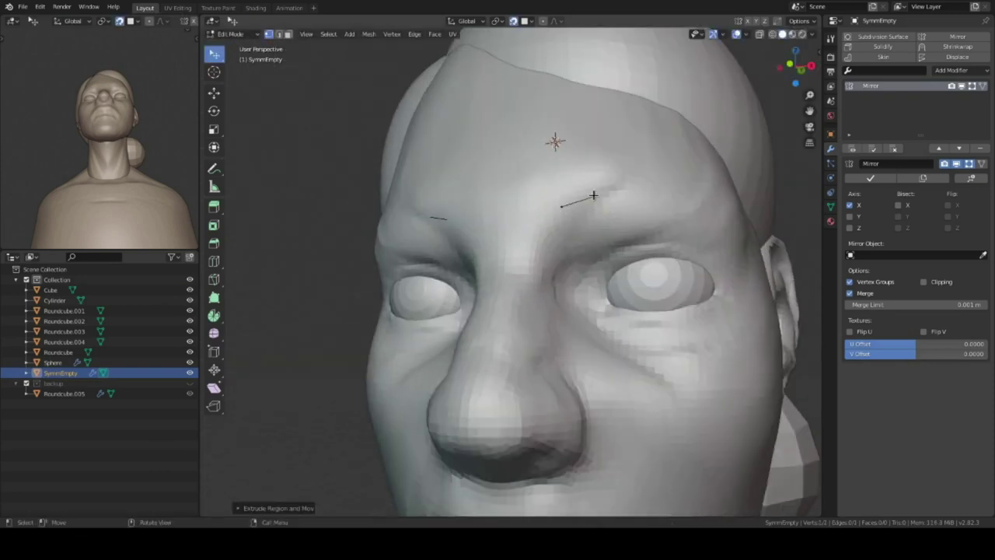
ctrl+click(626, 194)
ctrl+click(661, 199)
ctrl+click(692, 206)
middle_drag(593, 195, 527, 246)
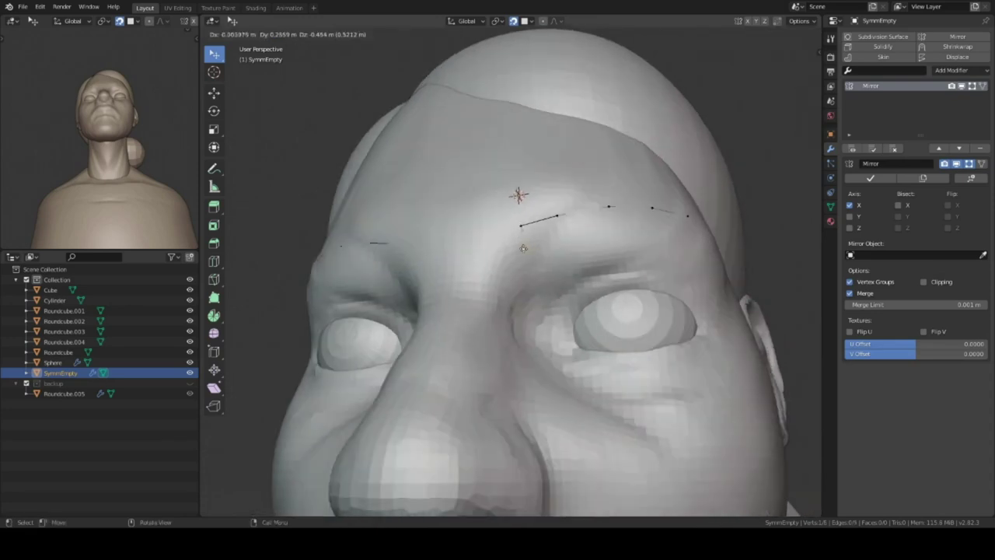
mouse_move(630, 227)
middle_down()
mouse_move(584, 238)
mouse_move(647, 219)
middle_up()
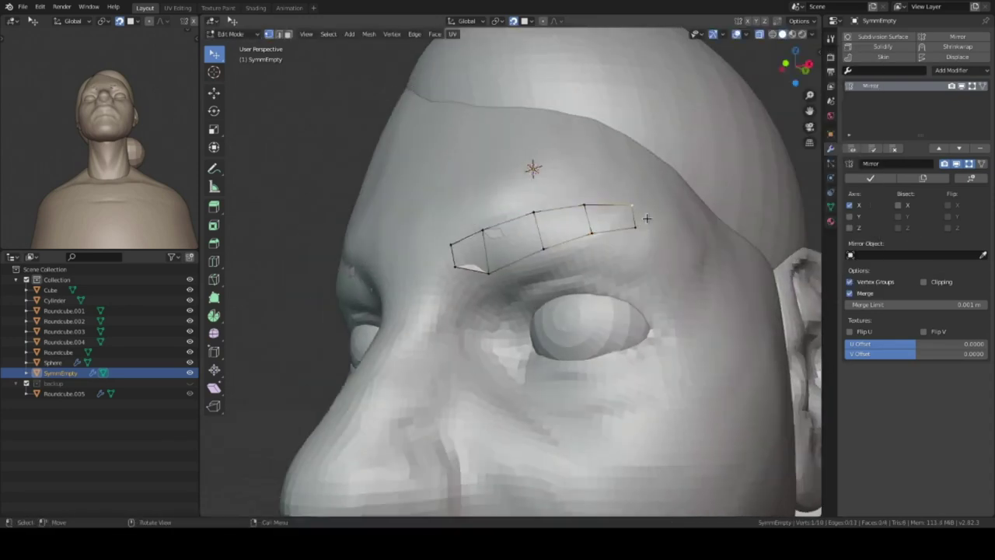
middle_drag(716, 290, 809, 256)
- Add Solidify and Subdivision modifiers, giving the brow strip about 0.24 m thickness
click(883, 47)
click(882, 37)
click(883, 182)
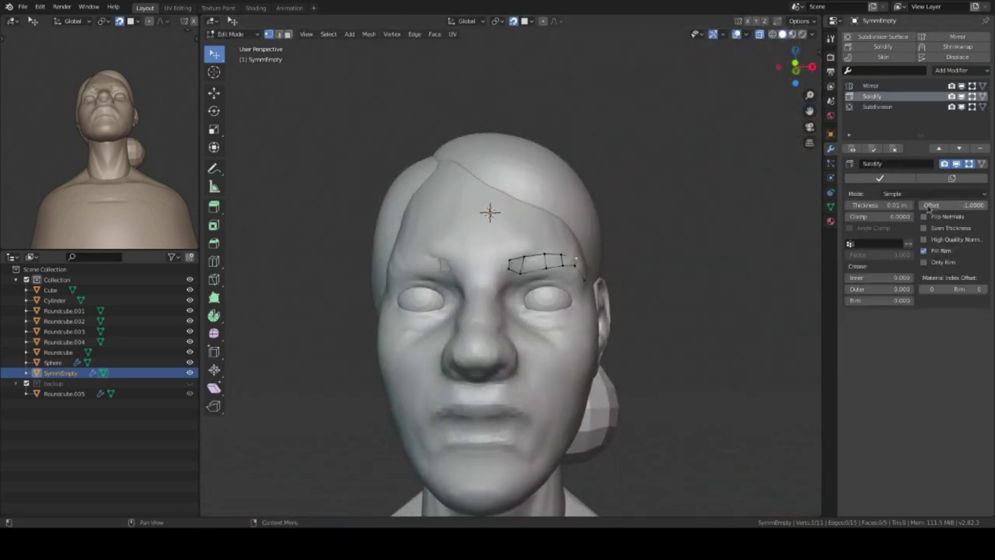
drag(883, 204, 871, 211)
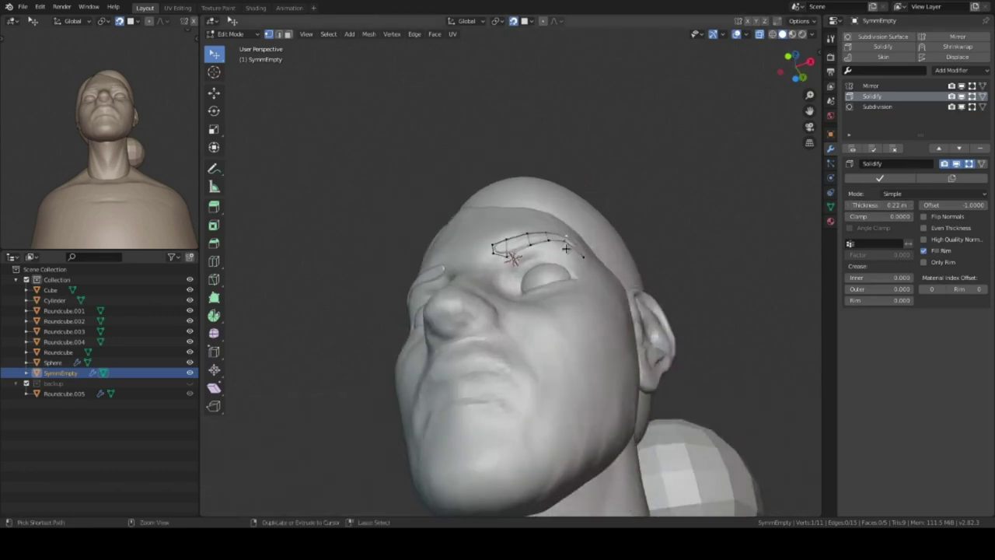
- Move the brow strip vertices up close, cancelling an accidental edge slide
middle_drag(869, 204, 461, 156)
scroll(466, 189, up, 3)
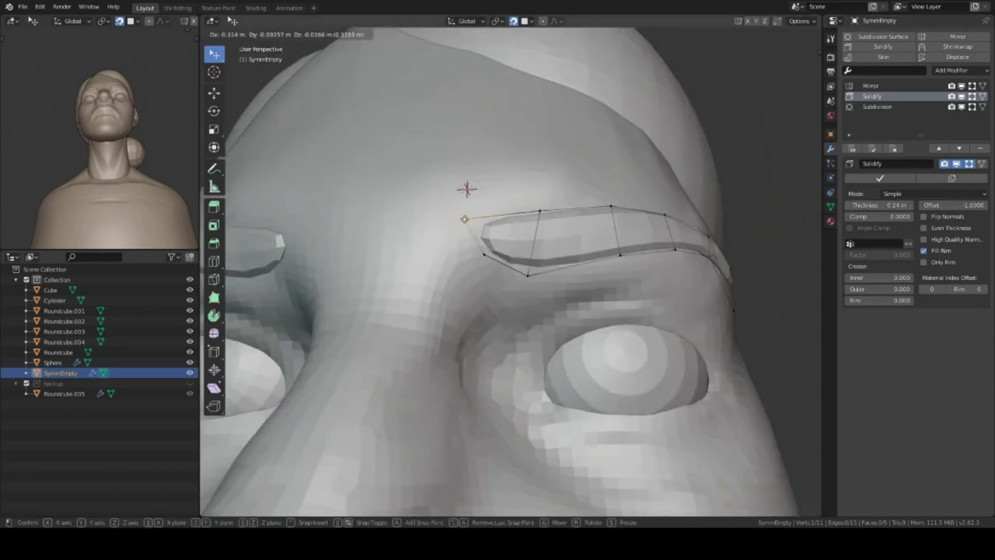
key(g)
click(498, 206)
mouse_move(498, 206)
middle_down()
mouse_move(645, 209)
mouse_move(569, 225)
mouse_move(629, 206)
middle_up()
right_click(555, 150)
- In front orthographic view, reposition the brow strip vertices to arch over the eyes
middle_drag(556, 150, 527, 311)
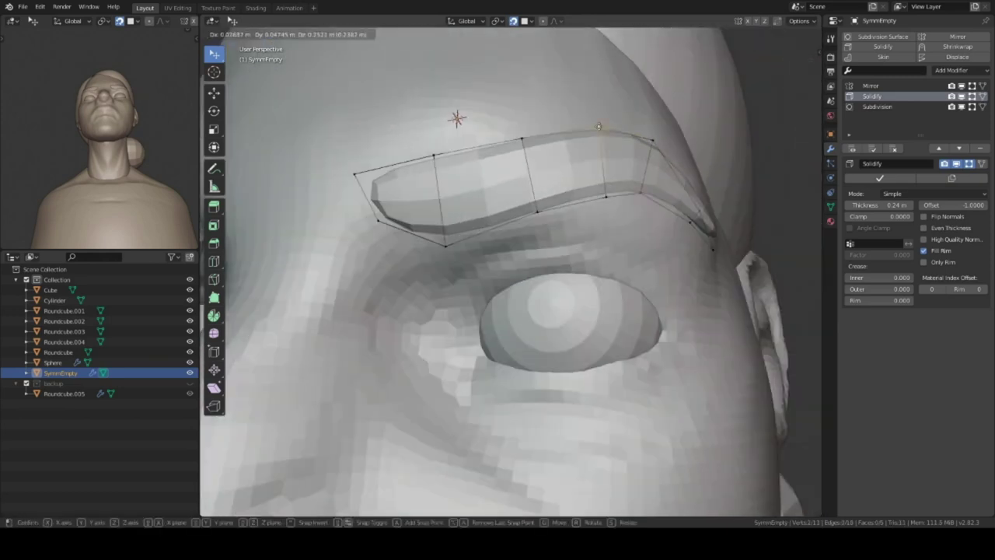
scroll(527, 311, down, 5)
key(KP_1)
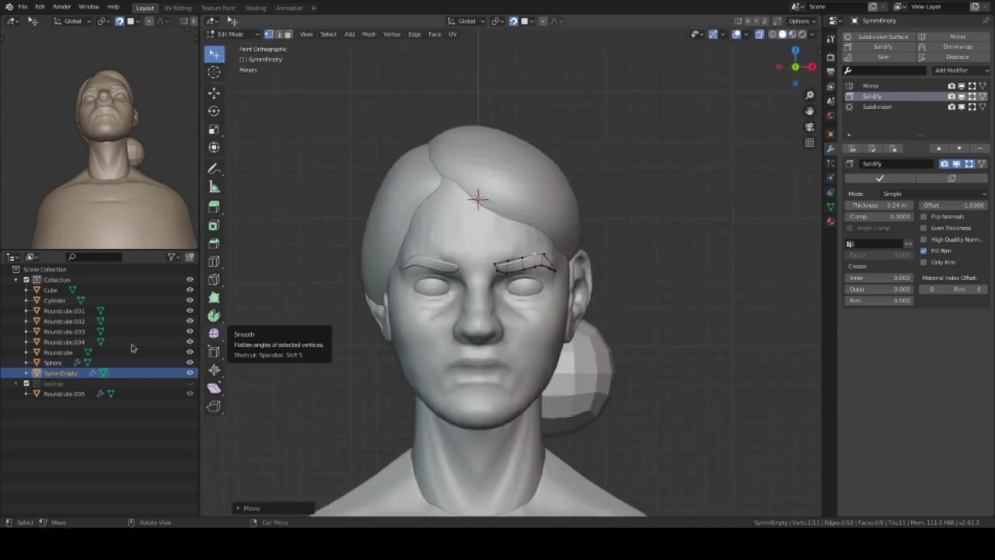
scroll(632, 217, up, 4)
scroll(632, 217, up, 4)
scroll(632, 216, up, 1)
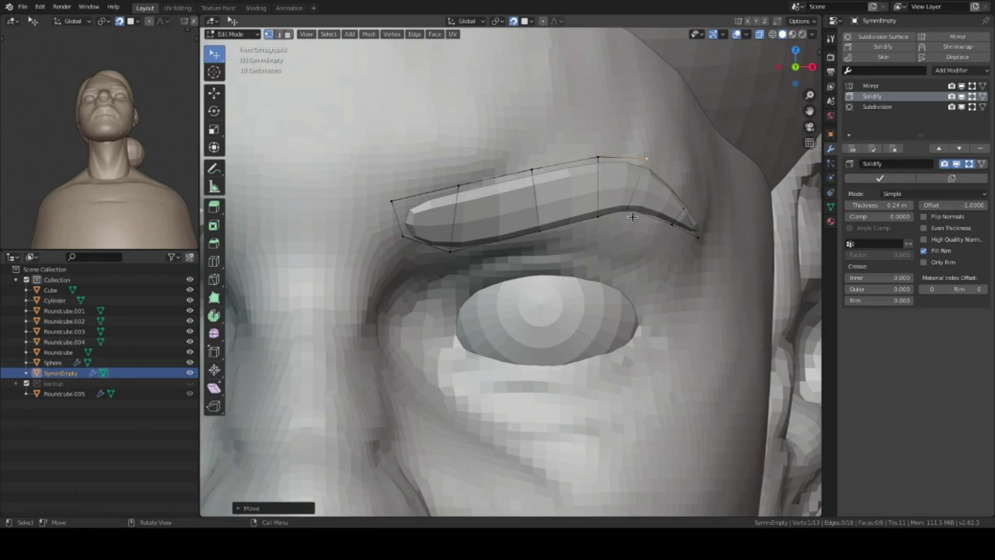
click(688, 206)
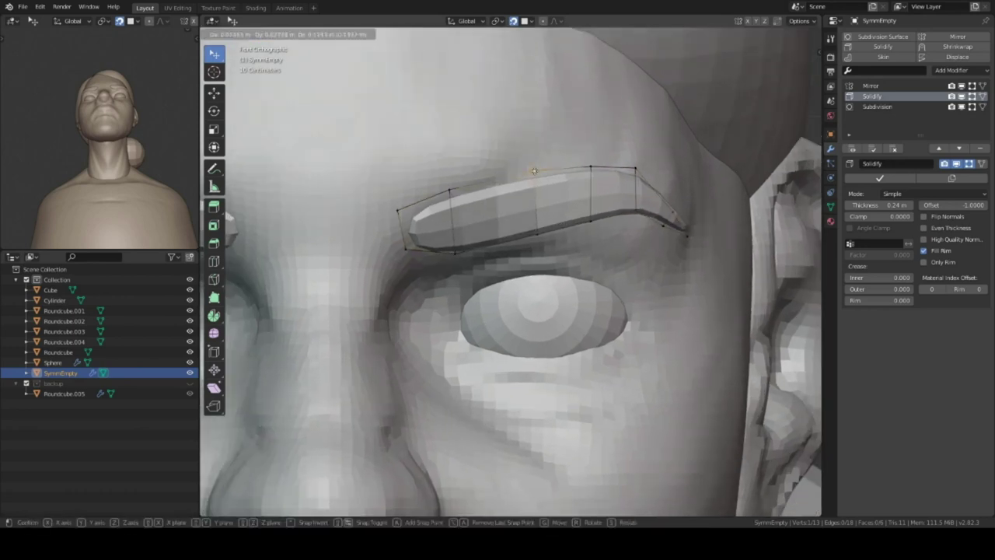
key(Return)
scroll(660, 328, down, 5)
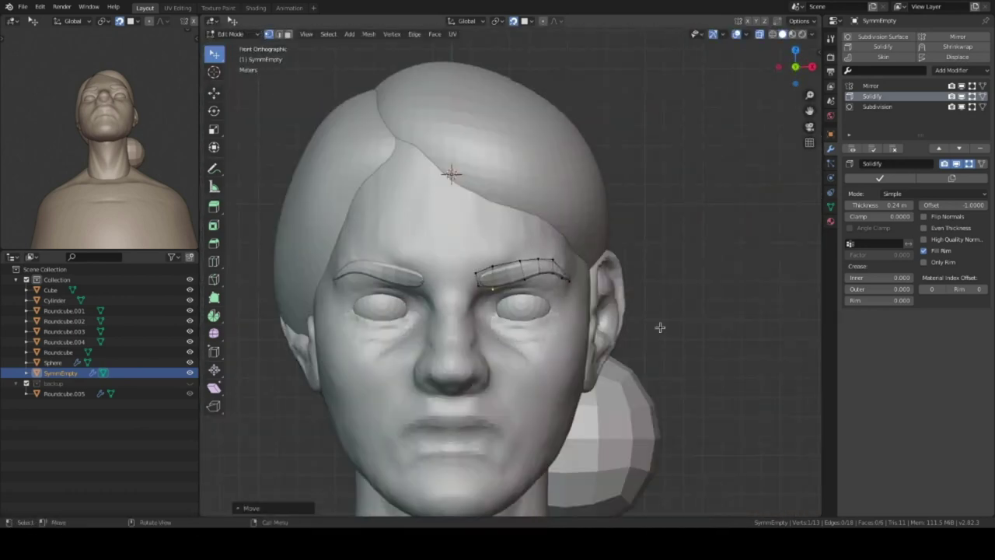
- Leave Edit Mode and return to sculpting the head
key(Tab)
middle_drag(659, 327, 473, 322)
scroll(533, 234, up, 4)
key(ctrl+Tab)
- Check the remesh settings and switch to the SculptDraw brush facing the eye
scroll(594, 209, up, 2)
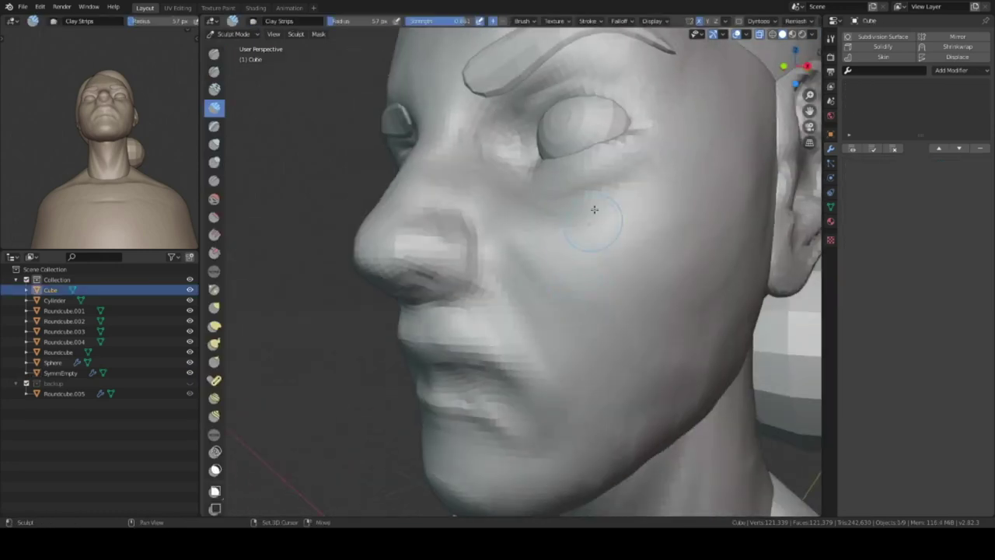
middle_drag(594, 210, 615, 262)
scroll(615, 262, down, 3)
click(798, 21)
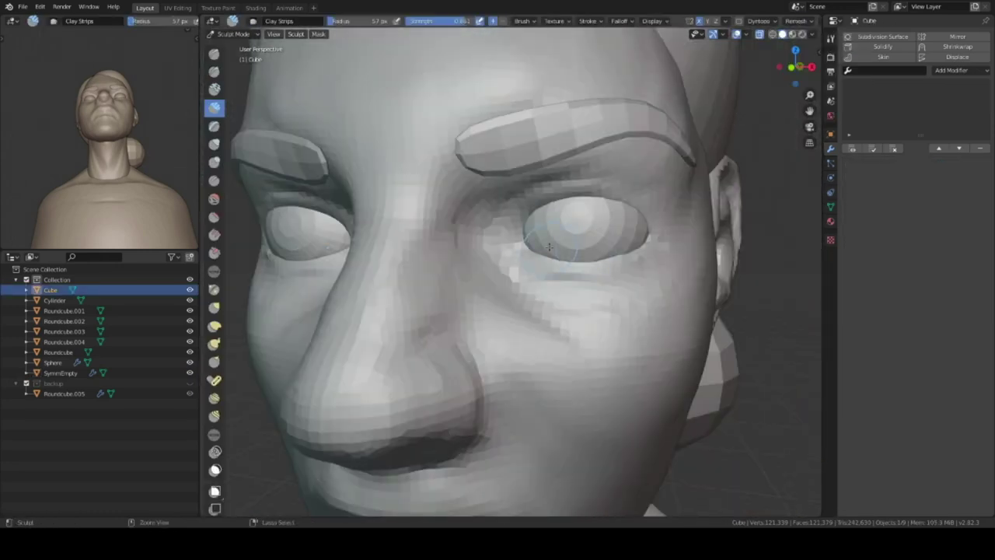
key(x)
mouse_move(526, 251)
middle_down()
mouse_move(643, 176)
mouse_move(504, 224)
middle_up()
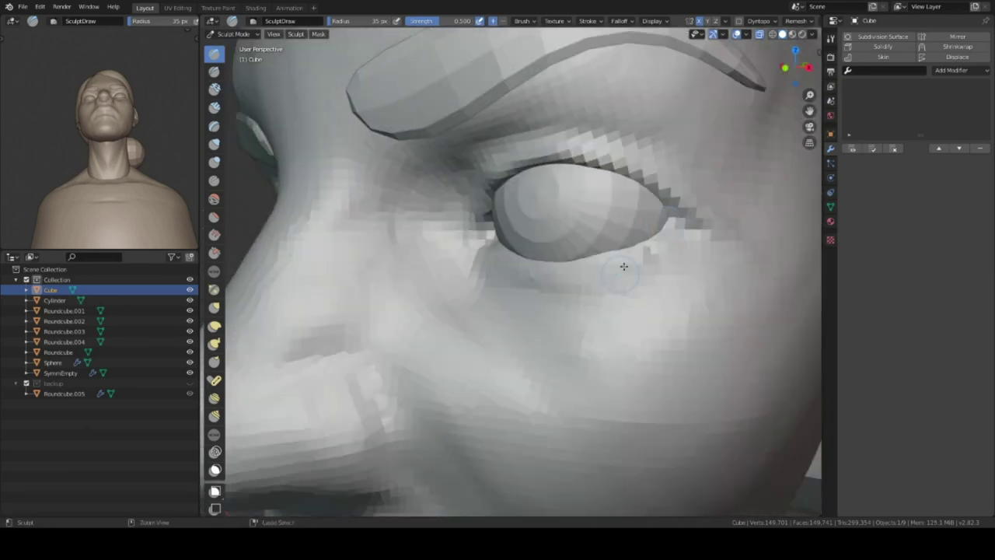
scroll(690, 201, down, 3)
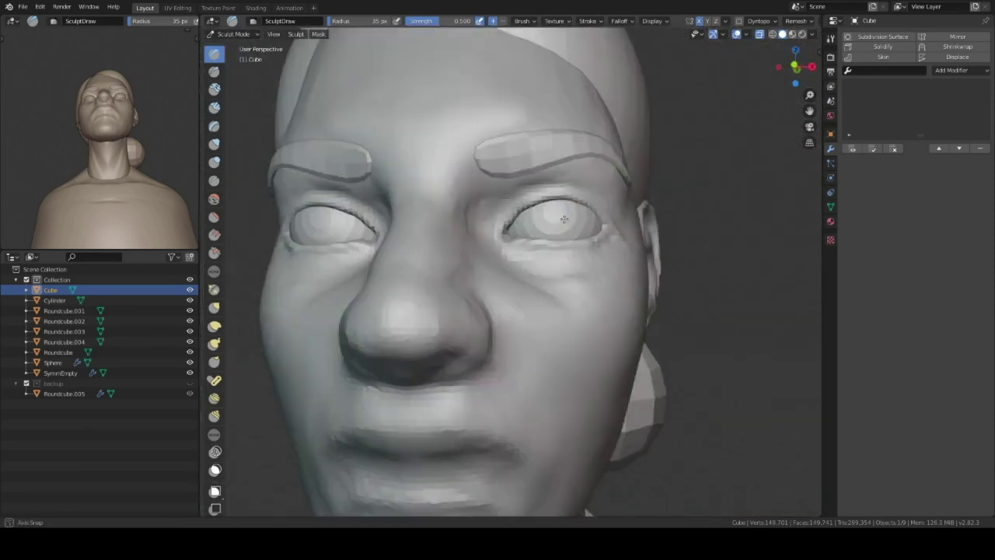
scroll(505, 233, up, 4)
- Reshape the eyelids around the eyeball with the Elastic Deform brush
key(shift+space)
click(509, 342)
mouse_move(510, 342)
middle_down()
mouse_move(540, 218)
mouse_move(573, 249)
mouse_move(556, 268)
mouse_move(560, 257)
middle_up()
scroll(573, 249, up, 3)
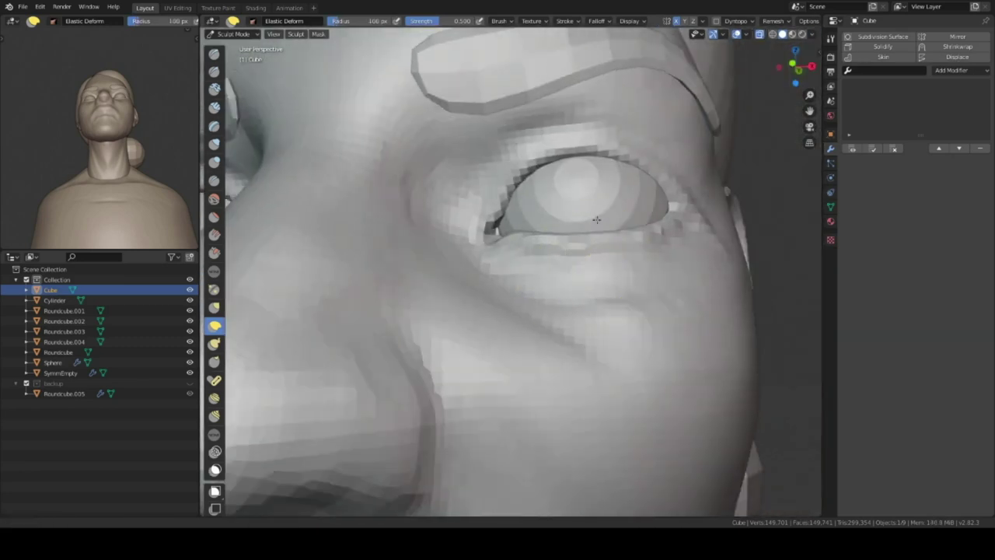
scroll(560, 257, down, 4)
scroll(617, 195, up, 4)
mouse_move(618, 195)
middle_down()
mouse_move(595, 140)
mouse_move(534, 189)
mouse_move(540, 311)
middle_up()
scroll(540, 311, down, 3)
scroll(547, 227, up, 4)
scroll(547, 226, down, 3)
mouse_move(534, 255)
middle_down()
mouse_move(411, 233)
mouse_move(539, 288)
mouse_move(596, 256)
mouse_move(578, 306)
mouse_move(523, 265)
mouse_move(494, 196)
mouse_move(495, 259)
mouse_move(511, 272)
mouse_move(515, 314)
middle_up()
scroll(411, 234, down, 2)
scroll(540, 288, up, 3)
scroll(572, 299, up, 2)
scroll(595, 255, down, 3)
- Carve the nostrils and underside of the nose with Clay Strips
key(c)
scroll(578, 306, up, 3)
scroll(513, 234, down, 3)
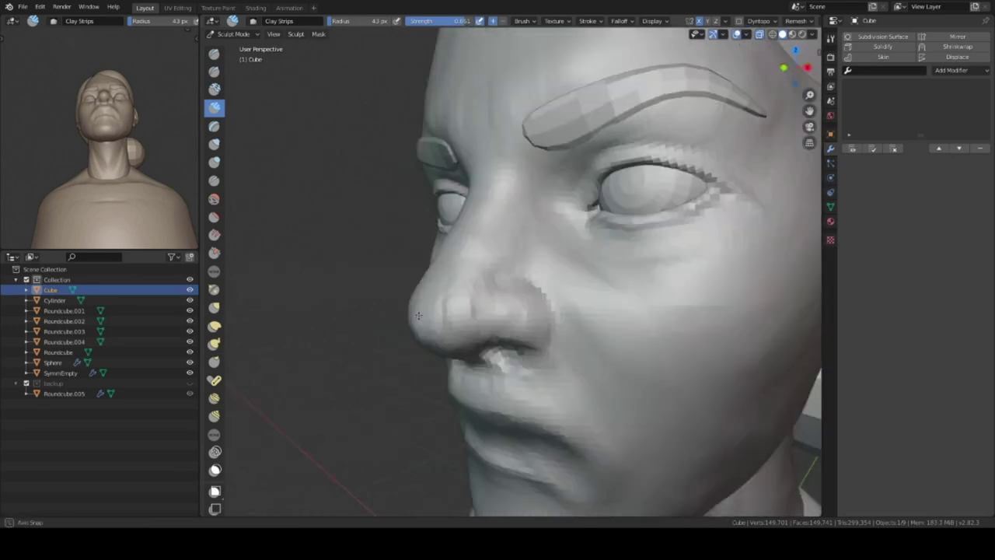
mouse_move(418, 315)
middle_down()
mouse_move(455, 277)
mouse_move(512, 293)
middle_up()
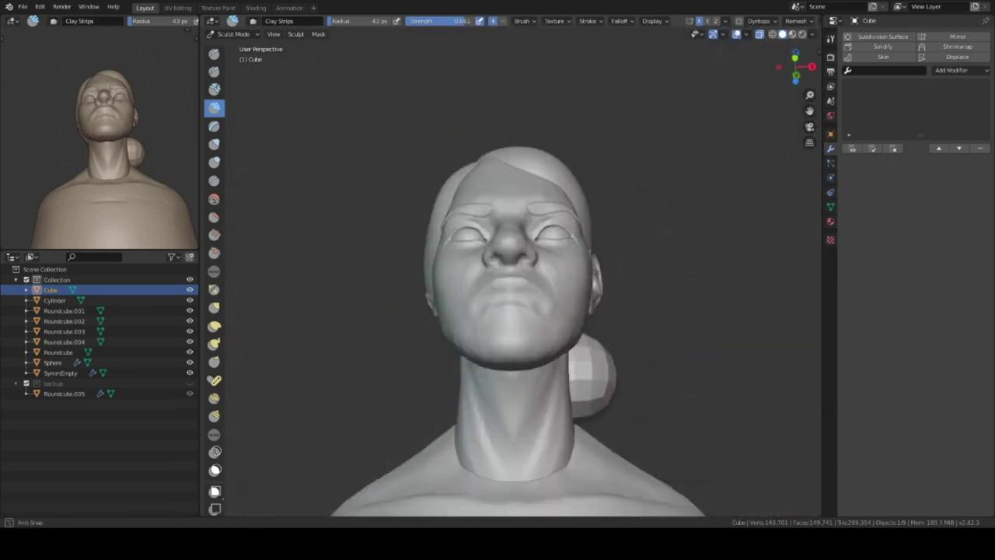
- Stroke the nose and lips with the SculptDraw brush, viewing from the side and below
middle_drag(529, 303, 481, 307)
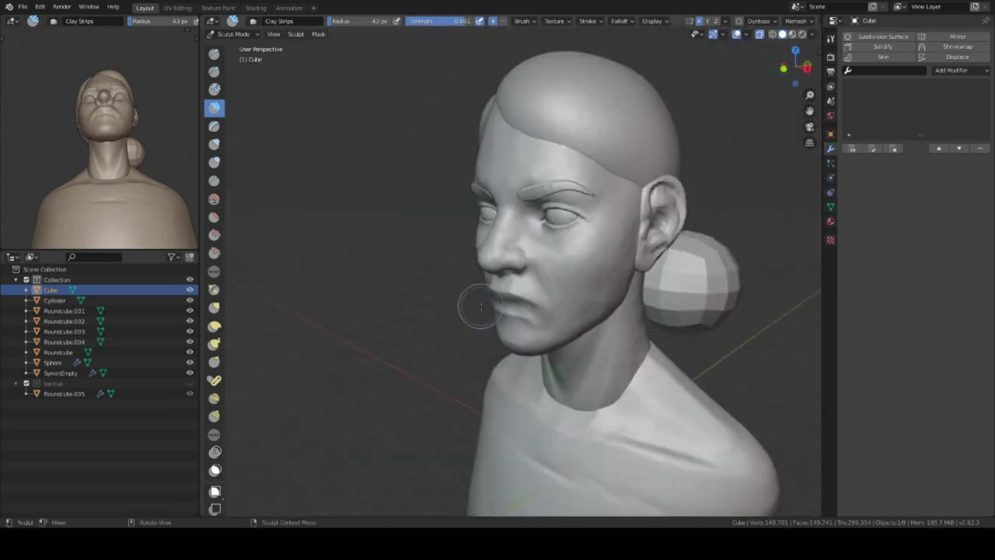
mouse_move(438, 222)
middle_down()
mouse_move(522, 230)
mouse_move(555, 222)
mouse_move(533, 227)
mouse_move(547, 311)
mouse_move(501, 298)
mouse_move(469, 256)
middle_up()
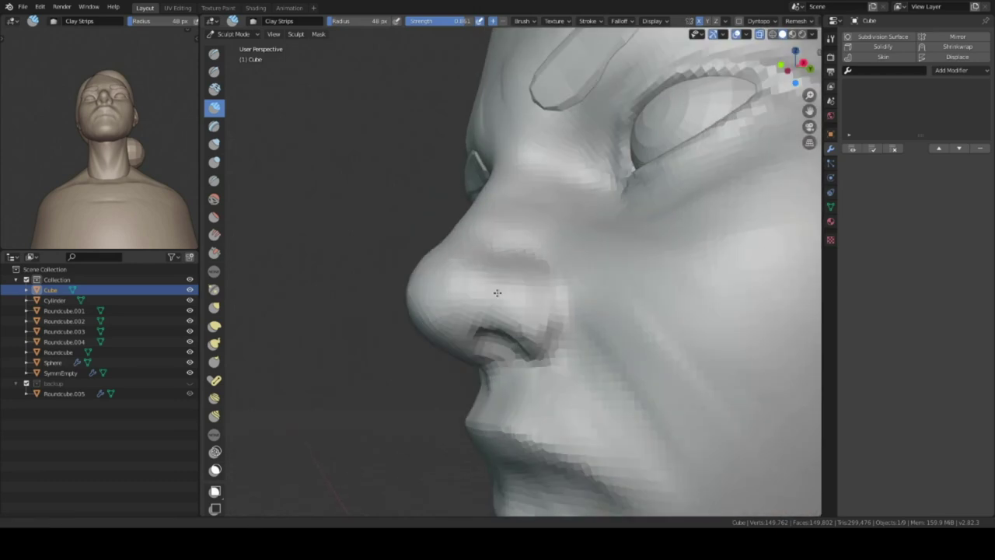
mouse_move(470, 256)
middle_down()
mouse_move(158, 352)
mouse_move(558, 277)
middle_up()
key(x)
middle_drag(592, 310, 539, 360)
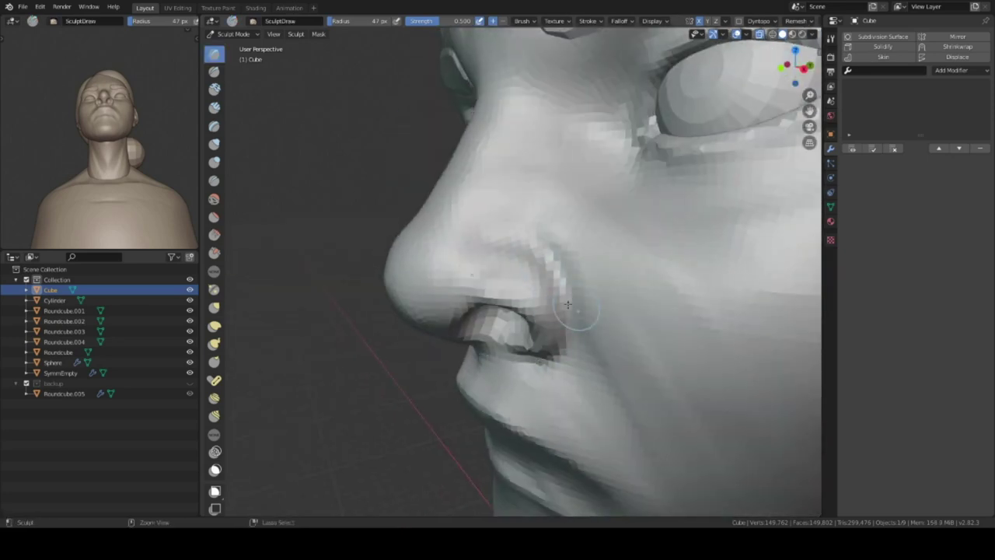
mouse_move(567, 304)
middle_down()
mouse_move(545, 245)
mouse_move(566, 235)
middle_up()
mouse_move(511, 194)
middle_down()
mouse_move(522, 281)
mouse_move(577, 277)
mouse_move(529, 272)
mouse_move(606, 224)
middle_up()
- Build up the nostrils and nose shape with Clay Strips
key(c)
scroll(605, 224, down, 3)
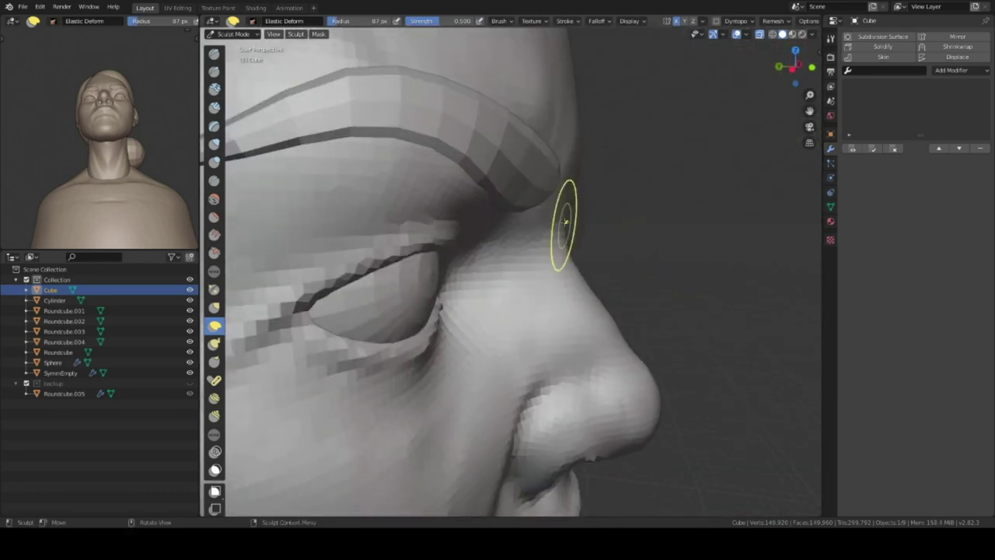
scroll(567, 222, down, 2)
middle_drag(544, 167, 541, 321)
scroll(540, 321, down, 3)
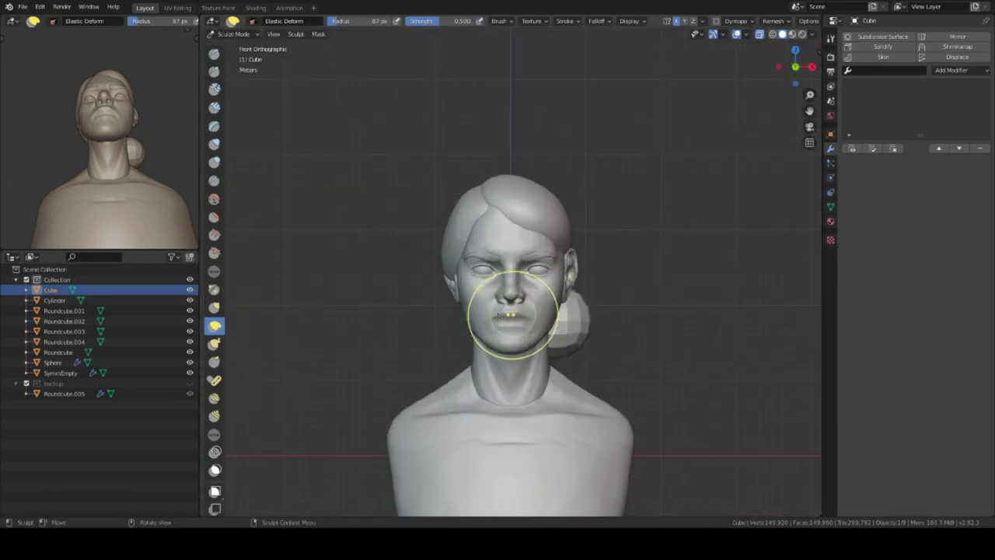
scroll(498, 317, up, 6)
mouse_move(562, 262)
middle_down()
mouse_move(573, 311)
mouse_move(558, 214)
mouse_move(506, 329)
mouse_move(463, 281)
middle_up()
- Alternate Draw and Clay Strips (82 px) to round the nostrils and smooth the nose bridge
key(x)
middle_drag(116, 156, 156, 152)
middle_drag(544, 311, 598, 336)
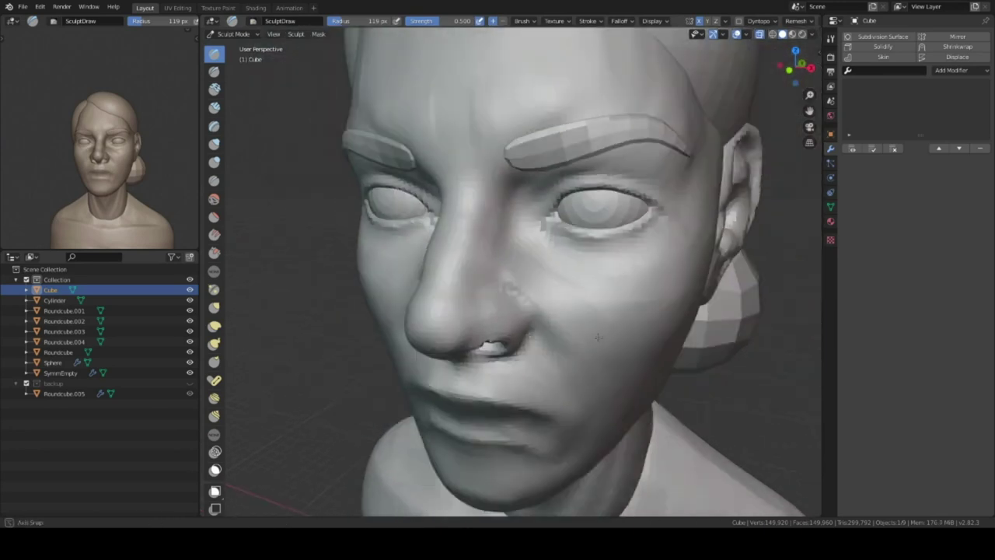
scroll(475, 356, up, 4)
mouse_move(475, 356)
middle_down()
mouse_move(498, 342)
mouse_move(482, 388)
middle_up()
key(c)
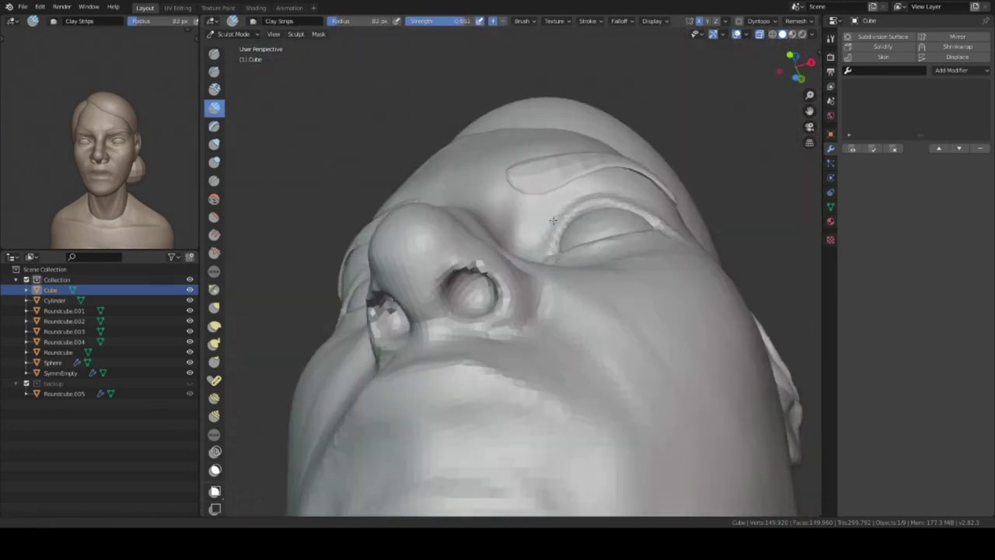
scroll(467, 412, down, 4)
scroll(558, 246, up, 3)
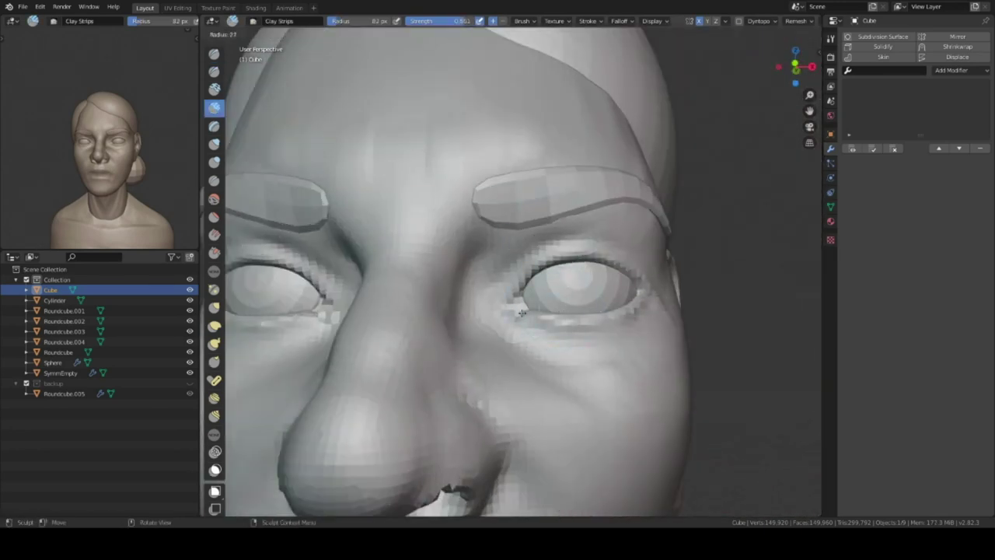
key(x)
middle_drag(558, 246, 549, 265)
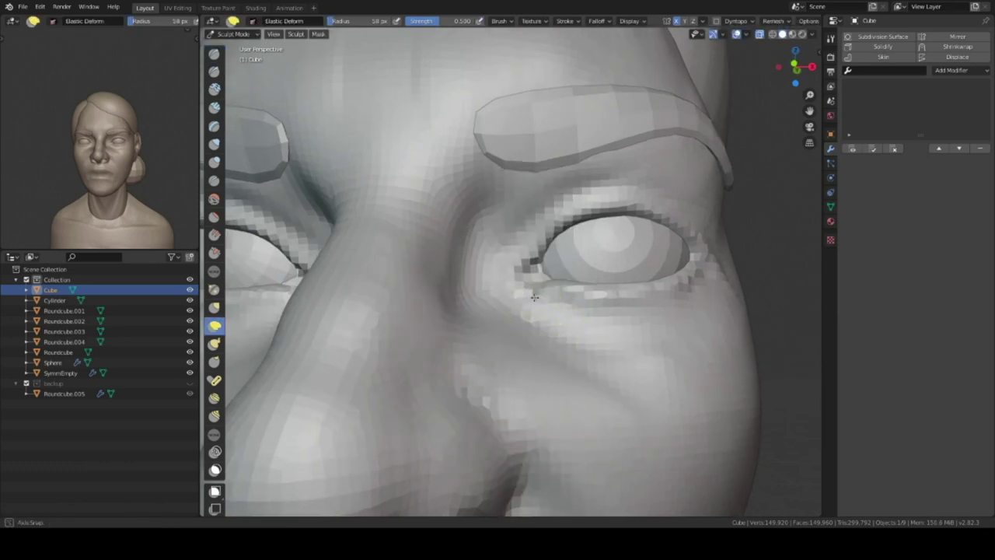
- Refine the upper eyelid with Elastic Deform while orbiting around the eye
scroll(534, 297, up, 2)
scroll(544, 265, up, 3)
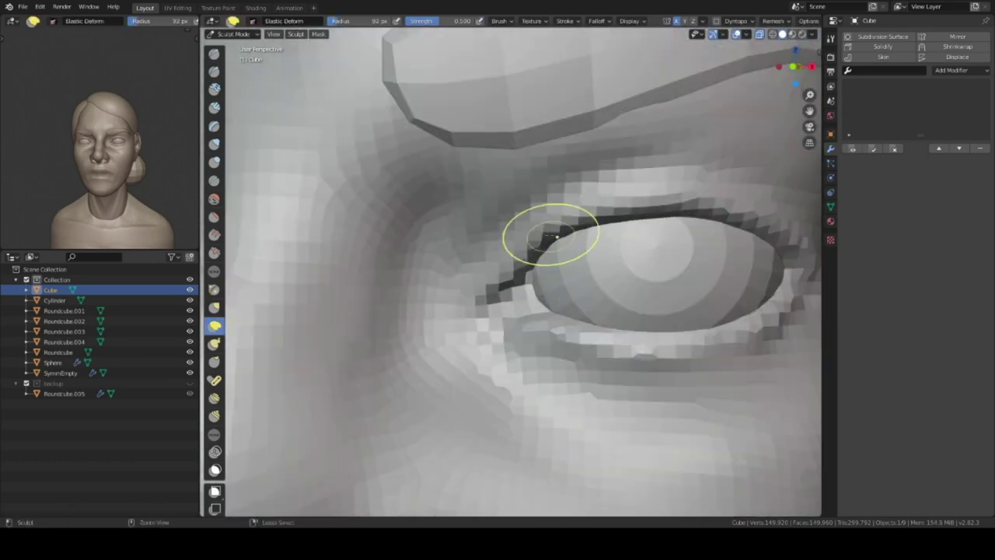
scroll(554, 235, down, 3)
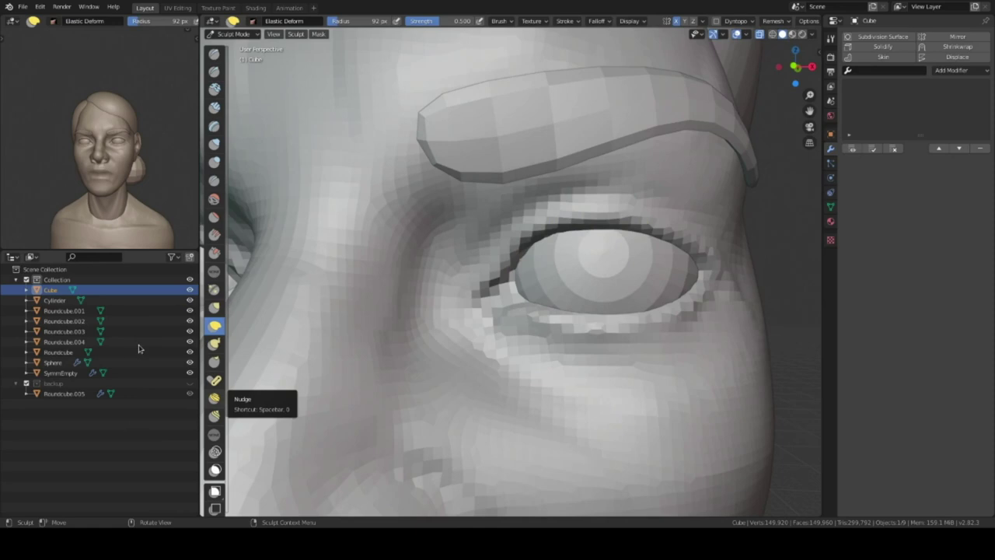
mouse_move(597, 281)
middle_down()
mouse_move(600, 211)
mouse_move(506, 366)
middle_up()
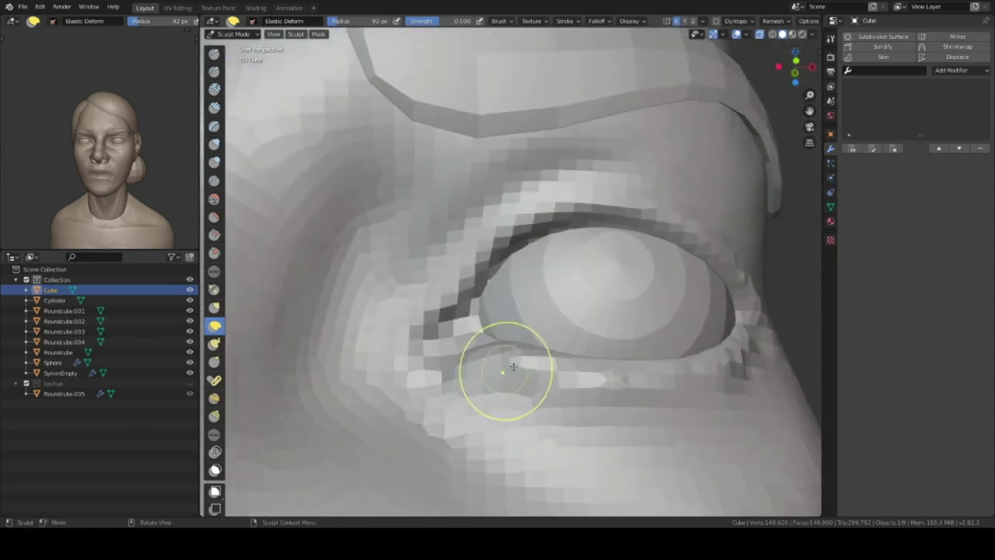
middle_drag(604, 288, 620, 228)
mouse_move(675, 251)
middle_down()
mouse_move(645, 166)
mouse_move(538, 338)
middle_up()
scroll(538, 339, down, 5)
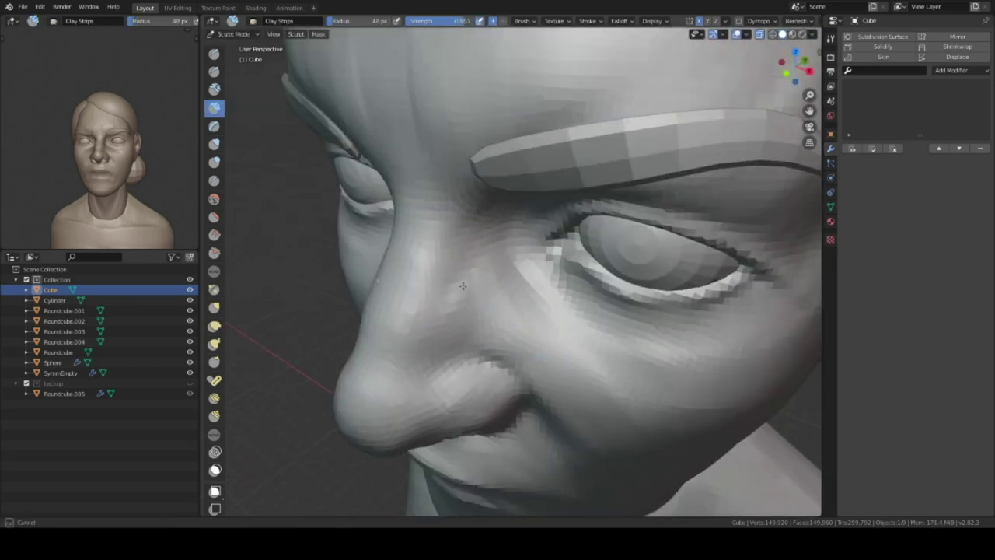
- Shape the nostril and brow area with 48 px Clay Strips, then leave Sculpt Mode
middle_drag(462, 286, 449, 344)
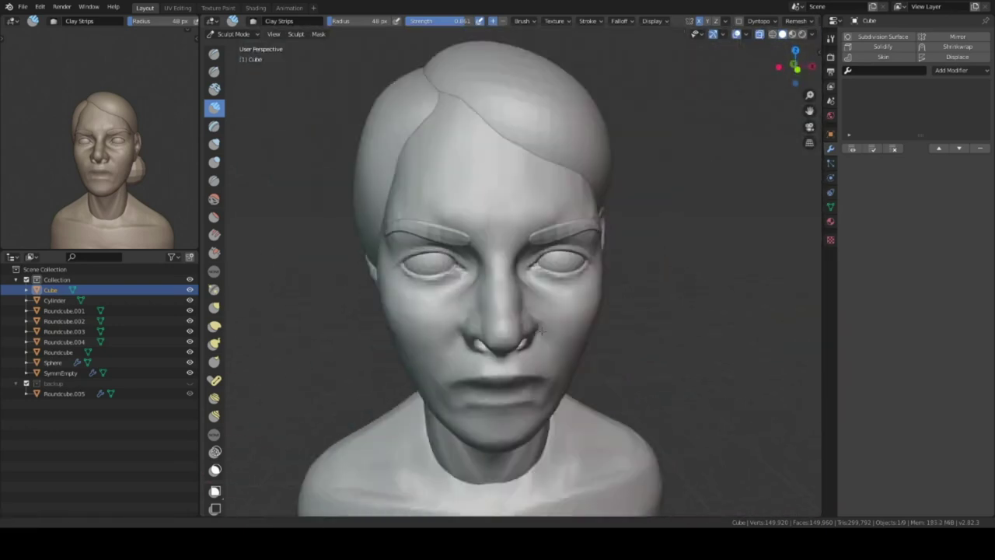
scroll(542, 330, up, 4)
mouse_move(542, 330)
middle_down()
mouse_move(516, 251)
mouse_move(456, 181)
mouse_move(583, 299)
mouse_move(514, 270)
mouse_move(577, 269)
mouse_move(595, 251)
mouse_move(444, 314)
middle_up()
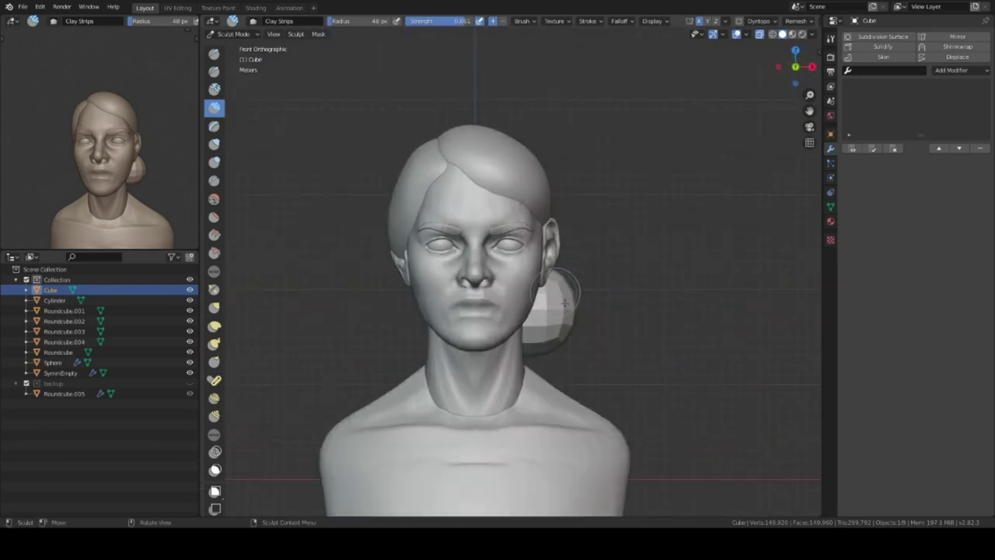
key(ctrl+Tab)
- Add a Round Cube at the temple and apply its modifiers
click(711, 370)
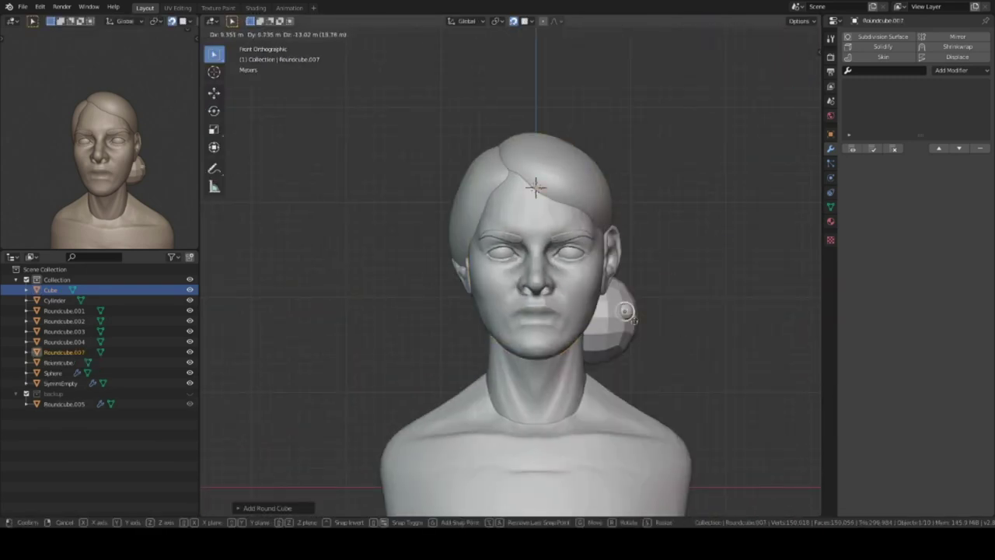
click(604, 303)
middle_drag(603, 303, 662, 273)
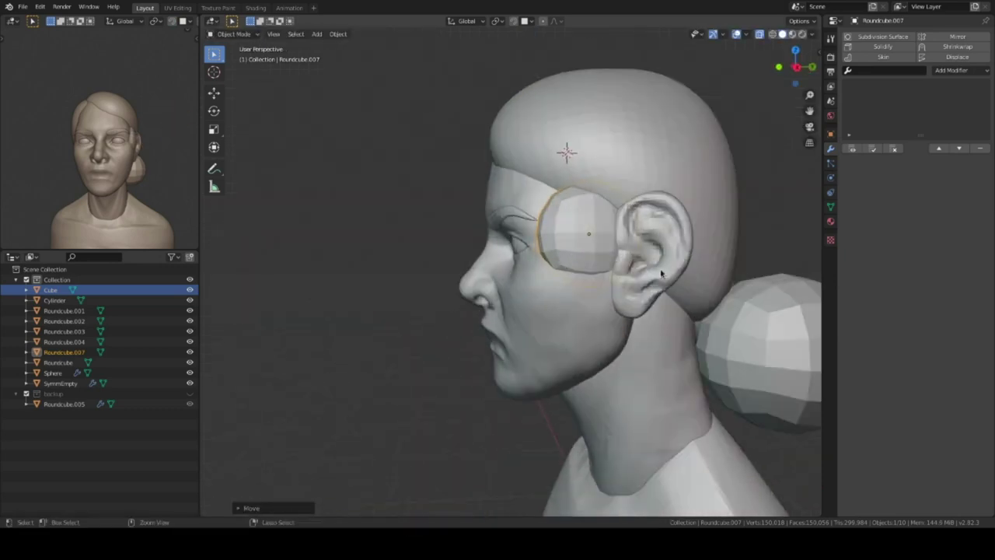
click(614, 266)
- Mirror the temple piece onto the other side of the head with a Mirror modifier
key(ctrl+Tab)
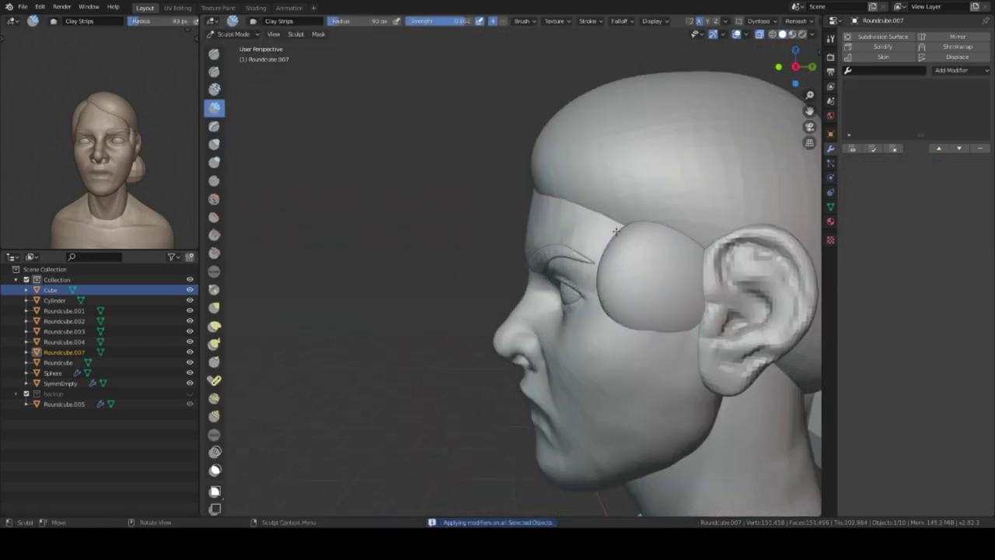
mouse_move(620, 288)
middle_down()
mouse_move(661, 199)
mouse_move(717, 181)
middle_up()
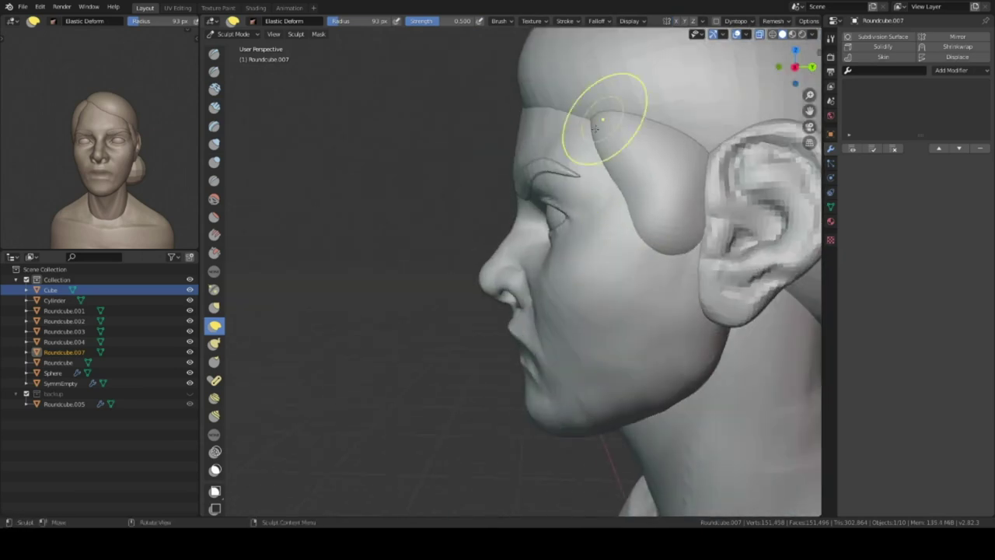
scroll(596, 129, down, 3)
middle_drag(595, 128, 642, 260)
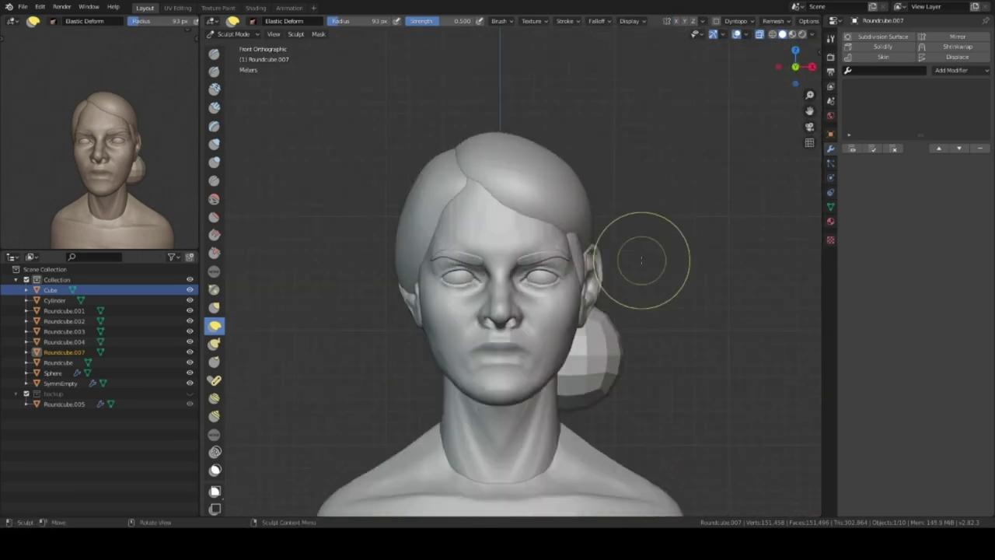
click(958, 37)
mouse_move(603, 352)
middle_down()
mouse_move(581, 262)
mouse_move(652, 268)
mouse_move(613, 272)
mouse_move(596, 228)
mouse_move(584, 289)
mouse_move(567, 257)
middle_up()
- Sculpt the side hair lock with Clay Strips at 58 px
click(582, 262)
key(ctrl+Tab)
scroll(582, 262, up, 3)
scroll(614, 271, up, 3)
key(c)
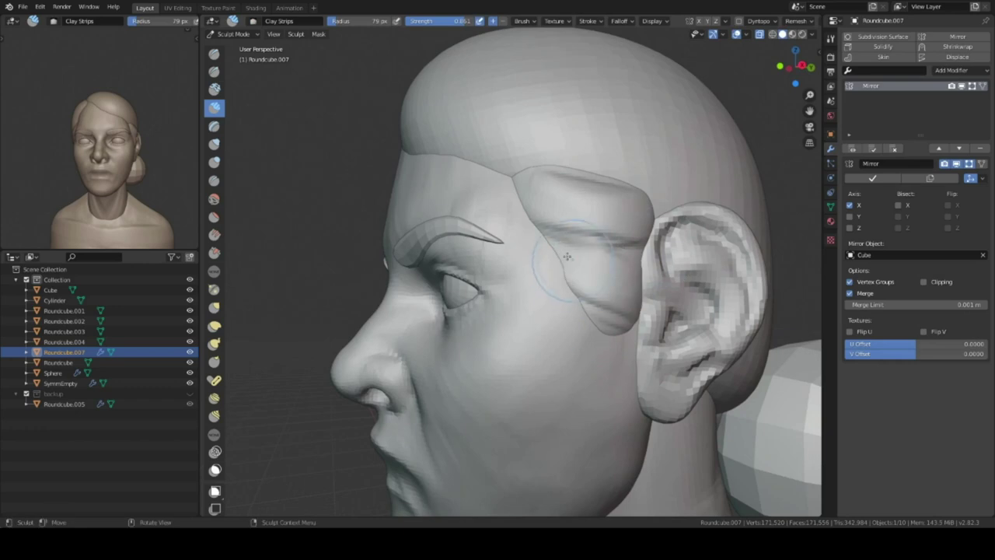
middle_drag(589, 293, 602, 273)
mouse_move(551, 239)
middle_down()
mouse_move(640, 262)
mouse_move(618, 291)
mouse_move(545, 293)
mouse_move(518, 206)
mouse_move(542, 251)
mouse_move(594, 274)
mouse_move(588, 366)
mouse_move(623, 200)
mouse_move(599, 254)
mouse_move(531, 216)
middle_up()
- Select the head mesh again and resume sculpting it
key(ctrl+Tab)
click(559, 194)
key(ctrl+Tab)
- Build up the lips with Clay Strips from low front and three-quarter views
scroll(603, 257, down, 3)
scroll(604, 258, down, 2)
scroll(536, 213, up, 2)
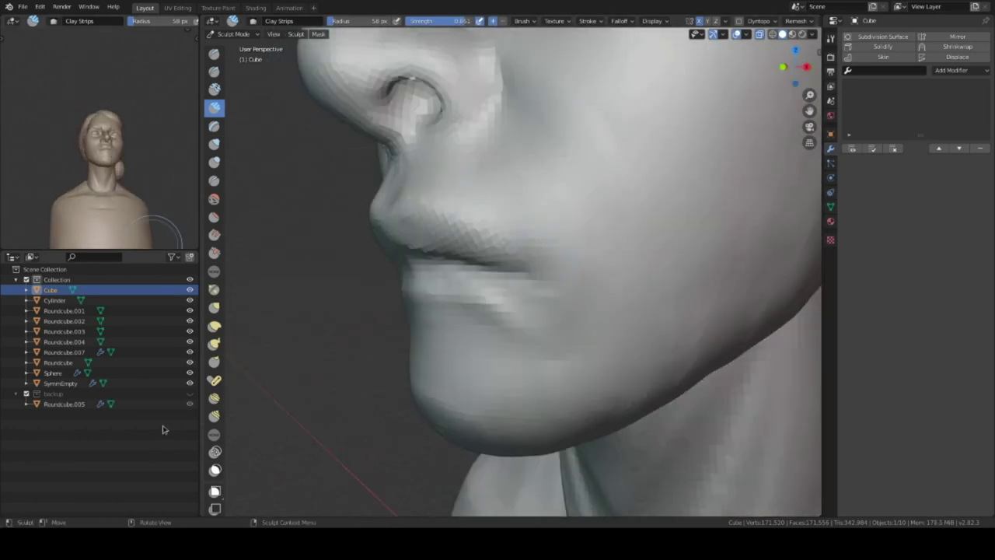
middle_drag(456, 226, 580, 197)
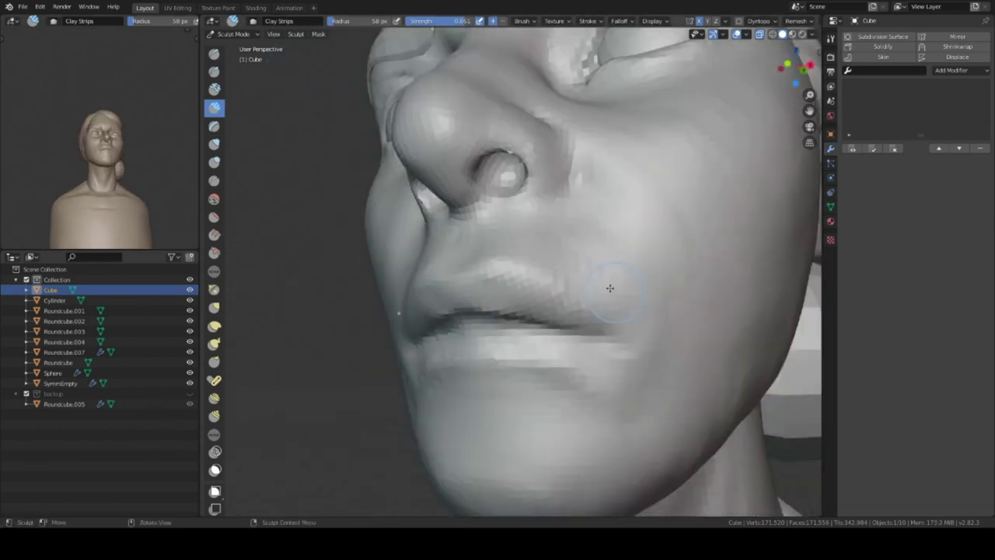
middle_drag(542, 304, 487, 277)
mouse_move(580, 269)
middle_down()
mouse_move(515, 288)
mouse_move(604, 235)
mouse_move(615, 282)
mouse_move(599, 315)
mouse_move(611, 322)
mouse_move(589, 289)
mouse_move(559, 292)
mouse_move(574, 281)
mouse_move(565, 188)
mouse_move(607, 245)
middle_up()
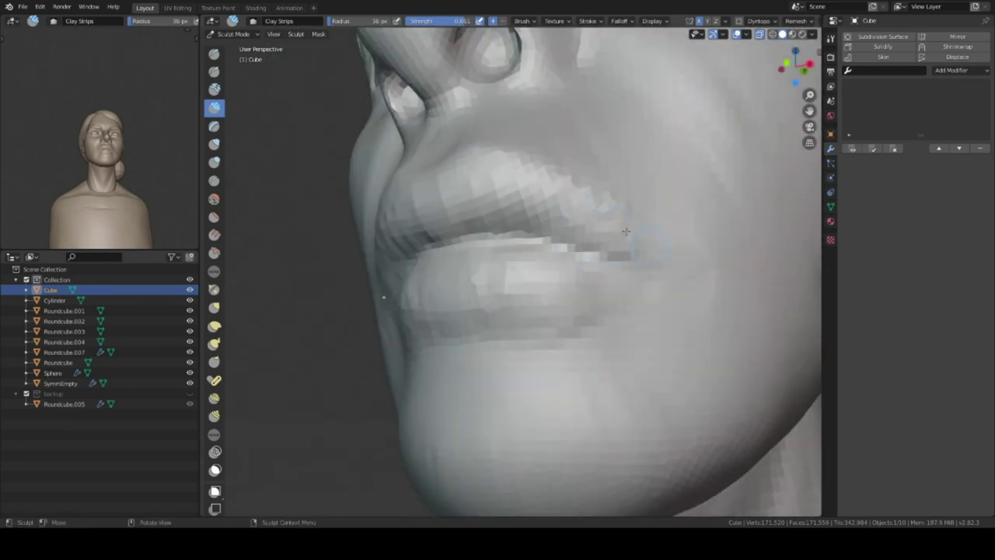
scroll(545, 245, down, 5)
scroll(545, 246, down, 4)
middle_drag(545, 245, 420, 318)
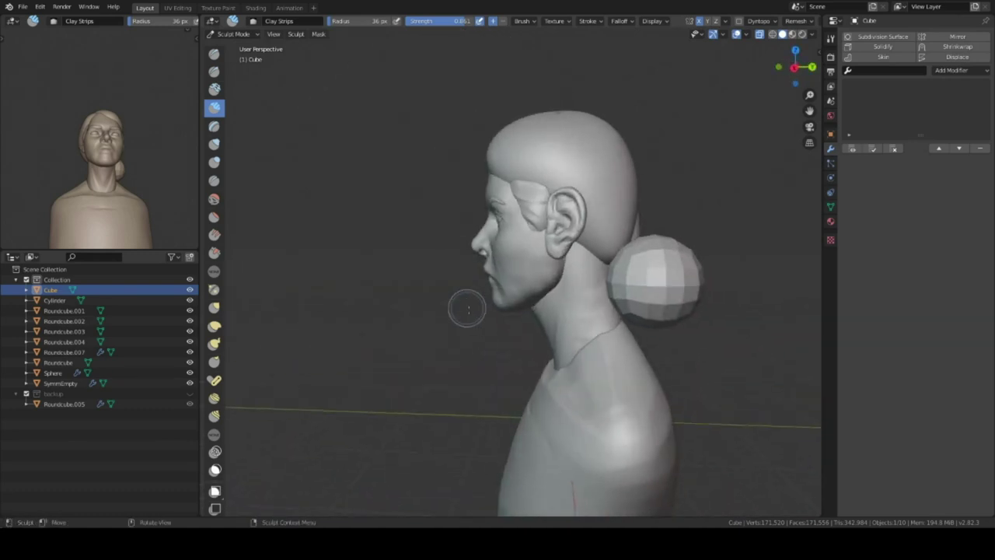
- Widen the nostrils from below with the Elastic Deform brush
click(428, 330)
scroll(411, 222, up, 3)
mouse_move(411, 223)
middle_down()
mouse_move(513, 234)
mouse_move(435, 351)
middle_up()
scroll(513, 235, down, 5)
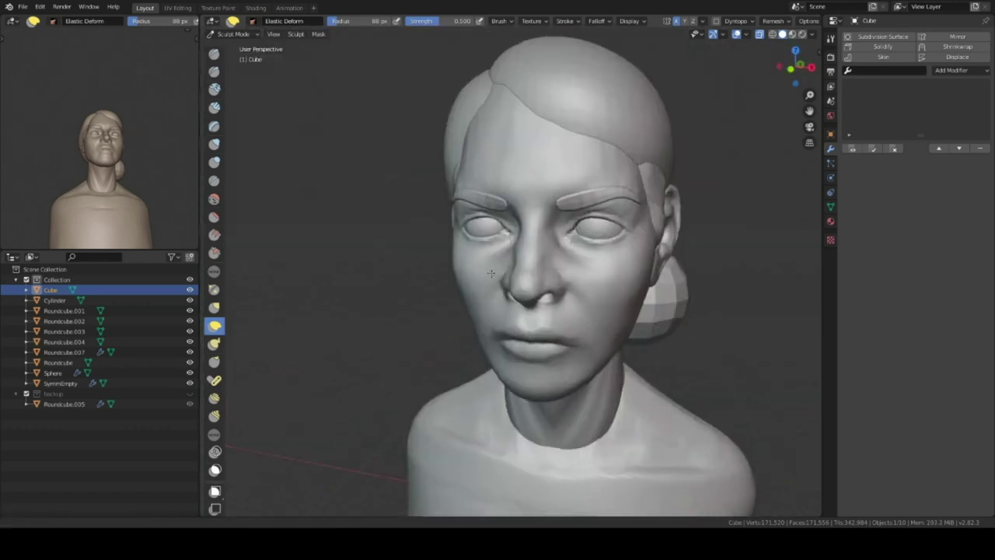
scroll(490, 273, up, 4)
mouse_move(555, 300)
middle_down()
mouse_move(566, 244)
mouse_move(527, 311)
mouse_move(633, 345)
mouse_move(611, 378)
mouse_move(548, 257)
mouse_move(604, 337)
mouse_move(436, 258)
mouse_move(534, 288)
mouse_move(538, 332)
mouse_move(518, 288)
mouse_move(552, 239)
mouse_move(604, 231)
middle_up()
- With X symmetry off, shape the upper lip and cheek beside the mouth using Clay Strips
key(c)
click(544, 305)
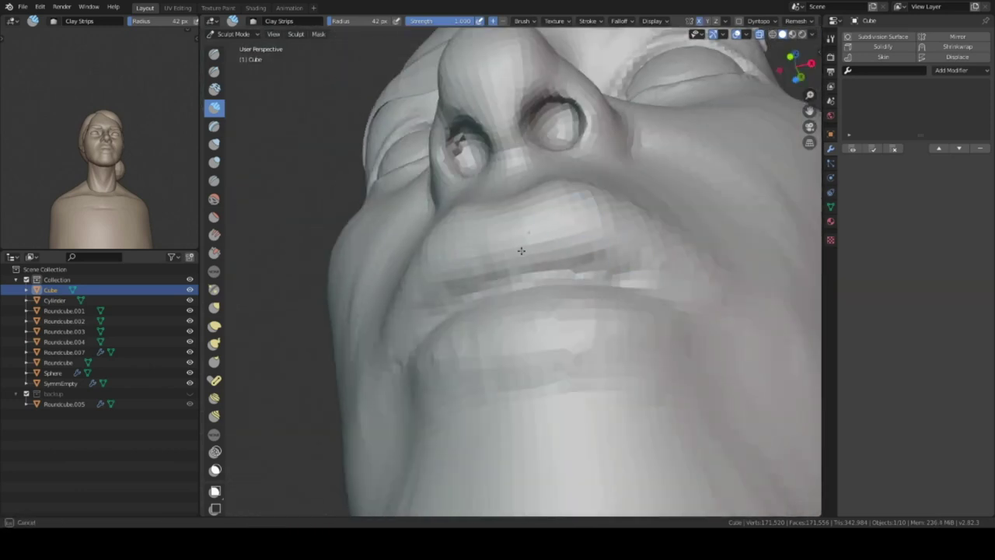
middle_drag(521, 250, 571, 187)
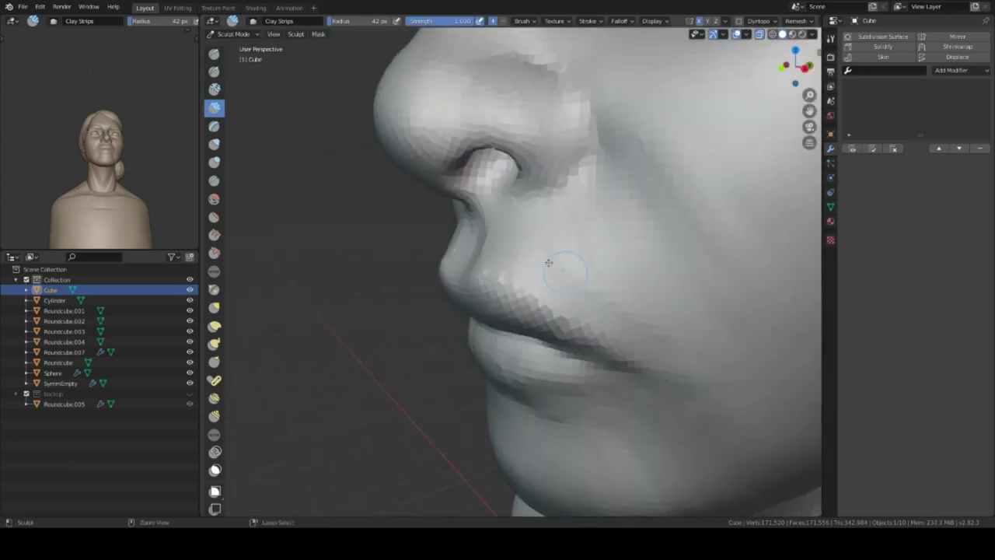
click(525, 22)
scroll(604, 223, down, 2)
mouse_move(605, 223)
middle_down()
mouse_move(651, 215)
mouse_move(628, 264)
mouse_move(583, 226)
middle_up()
- Bring up the Remesh settings popover in the header
scroll(651, 215, down, 3)
scroll(583, 225, up, 3)
scroll(576, 303, up, 3)
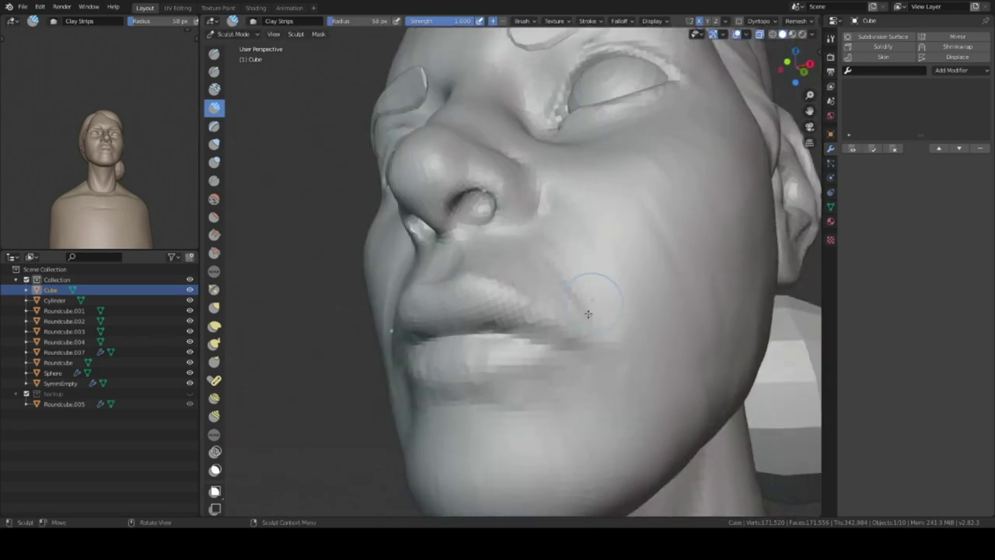
scroll(575, 304, up, 2)
click(797, 21)
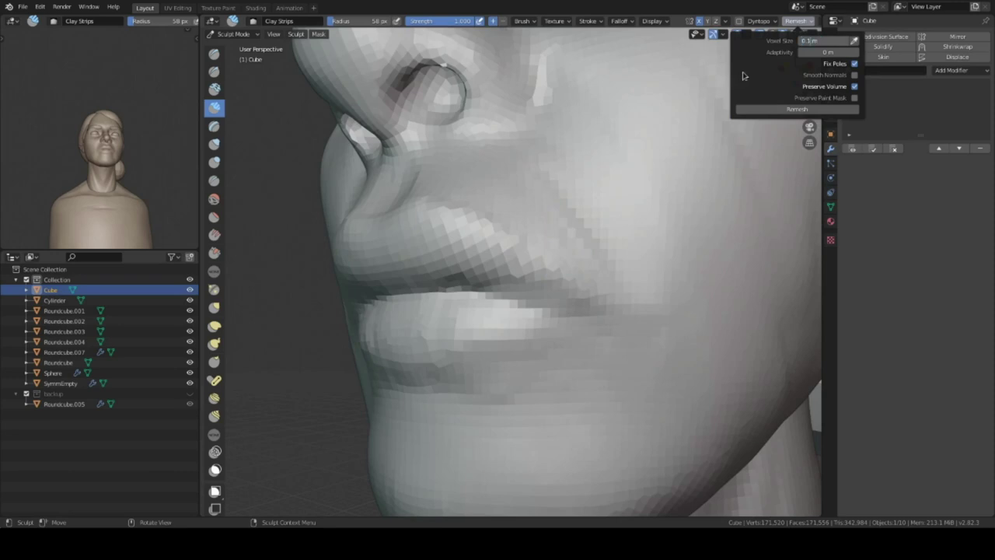
- Remesh the head at a finer resolution, then build up the lips with Clay Strips
mouse_move(531, 325)
middle_down()
mouse_move(549, 275)
mouse_move(517, 212)
mouse_move(523, 234)
middle_up()
key(c)
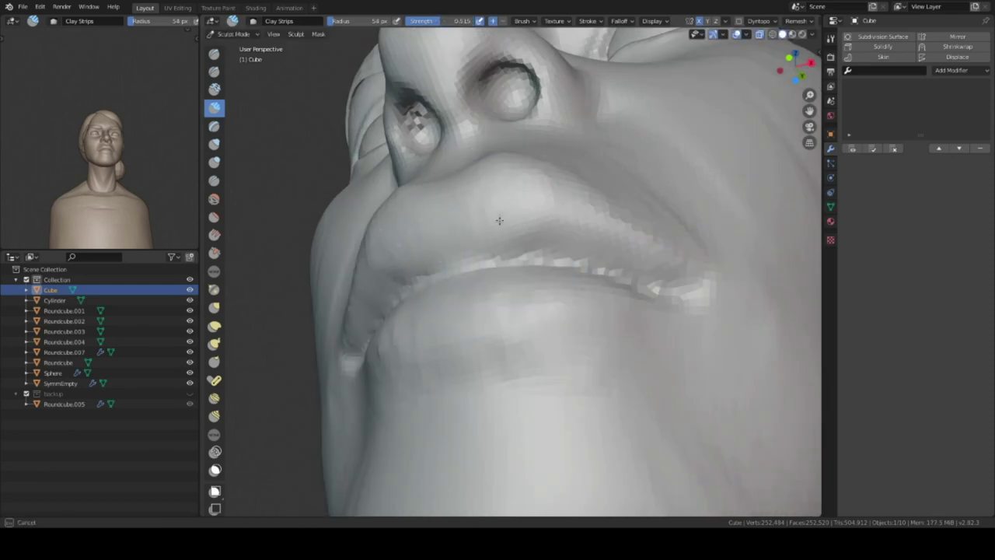
mouse_move(597, 249)
middle_down()
mouse_move(643, 264)
mouse_move(579, 315)
middle_up()
scroll(579, 315, down, 3)
scroll(570, 327, down, 4)
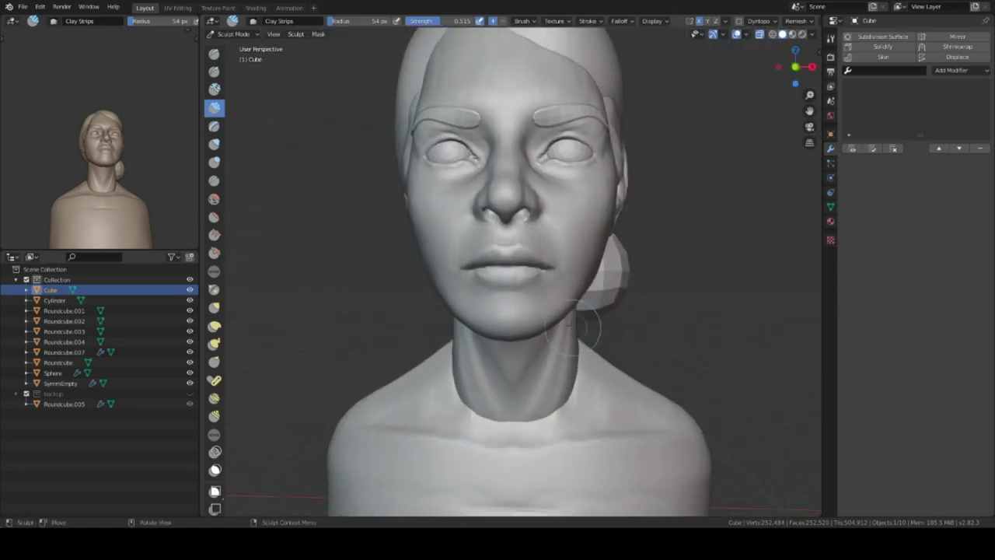
middle_drag(505, 311, 556, 311)
scroll(555, 311, up, 5)
- Reshape the nose tip and lips with the Elastic Deform brush
key(shift+space)
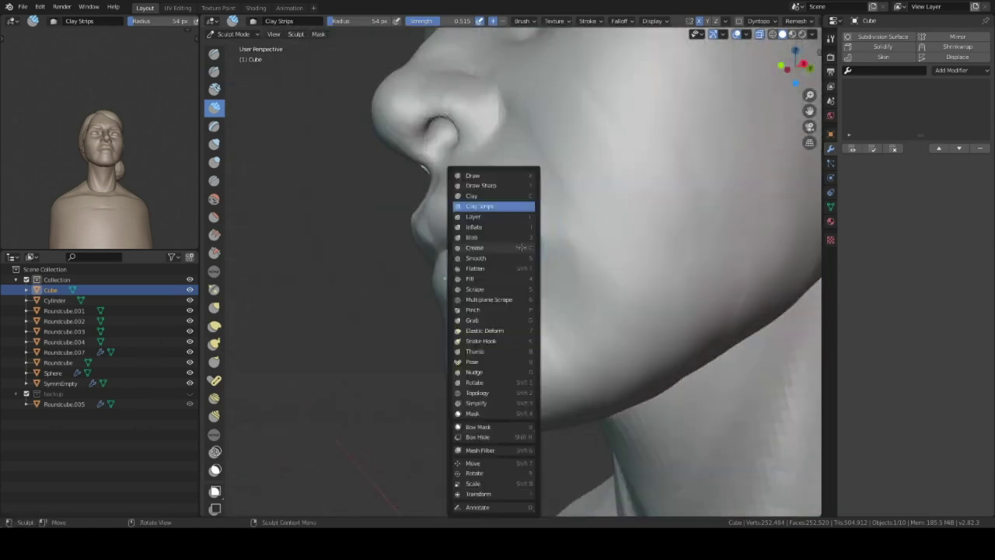
click(488, 342)
scroll(516, 245, down, 5)
mouse_move(517, 244)
middle_down()
mouse_move(555, 245)
mouse_move(562, 260)
mouse_move(472, 319)
mouse_move(533, 366)
middle_up()
scroll(529, 321, up, 2)
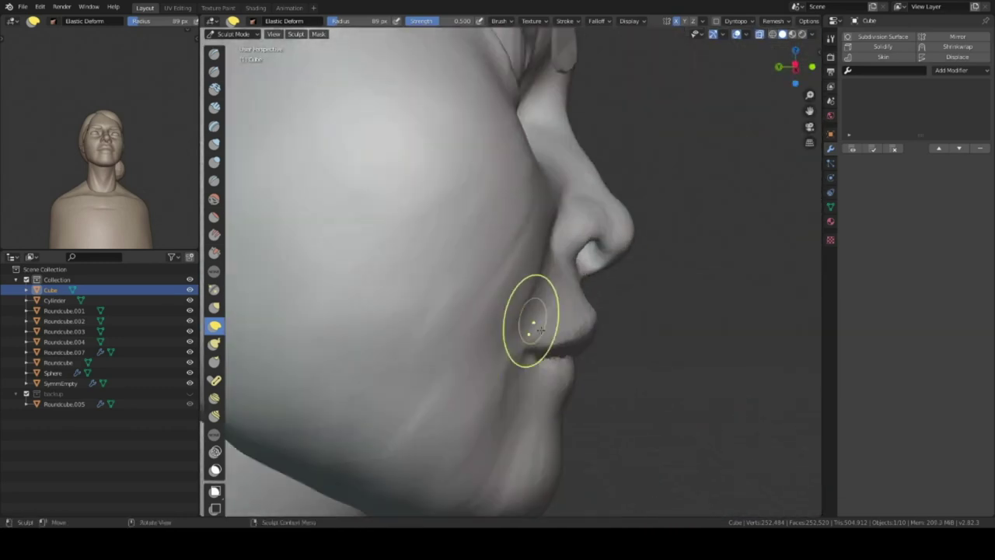
scroll(529, 322, down, 2)
mouse_move(528, 322)
middle_down()
mouse_move(548, 303)
mouse_move(511, 300)
mouse_move(506, 277)
mouse_move(475, 318)
mouse_move(490, 296)
middle_up()
scroll(548, 303, up, 5)
scroll(506, 256, down, 3)
- Refine the mouth corners with Elastic Deform from low-angle and profile views
scroll(533, 365, up, 1)
scroll(491, 296, up, 2)
scroll(511, 300, down, 4)
scroll(510, 300, up, 4)
scroll(489, 296, down, 4)
scroll(497, 256, up, 4)
mouse_move(497, 256)
middle_down()
mouse_move(506, 216)
mouse_move(514, 315)
middle_up()
scroll(513, 315, down, 3)
scroll(614, 323, up, 5)
mouse_move(545, 210)
middle_down()
mouse_move(622, 296)
mouse_move(644, 298)
mouse_move(413, 332)
middle_up()
scroll(645, 297, down, 3)
scroll(413, 332, down, 2)
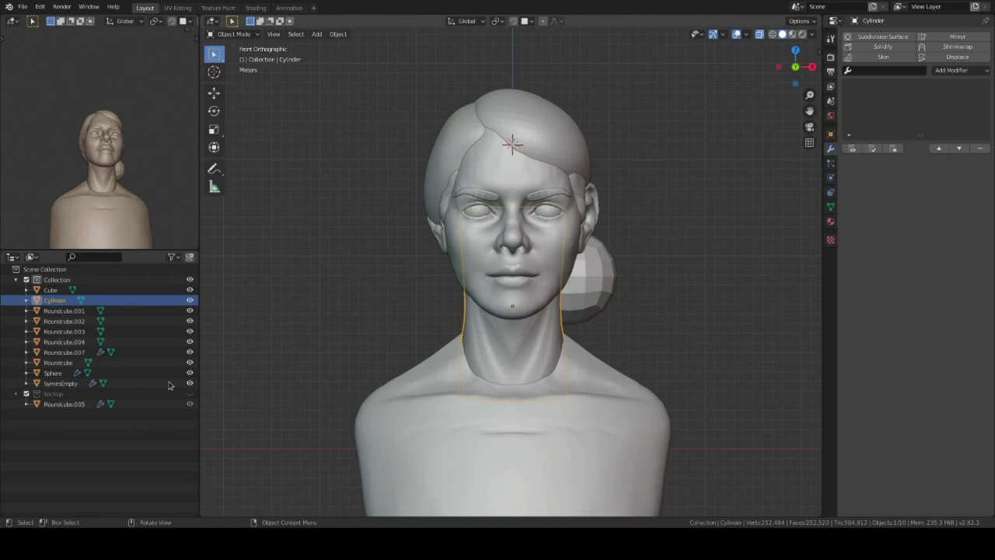
- Select the shoulder-and-chest torso piece and frame the neck and chin
mouse_move(550, 222)
middle_down()
mouse_move(551, 262)
mouse_move(512, 250)
mouse_move(526, 233)
mouse_move(537, 264)
mouse_move(567, 274)
mouse_move(436, 302)
mouse_move(614, 306)
middle_up()
key(ctrl+Tab)
shift+click(614, 305)
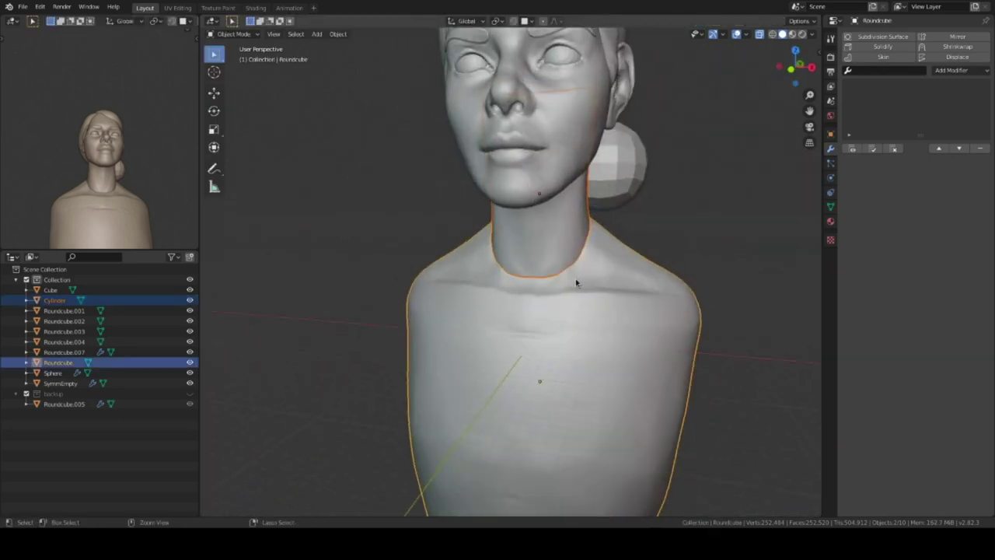
mouse_move(599, 269)
middle_down()
mouse_move(529, 295)
mouse_move(567, 257)
mouse_move(567, 233)
mouse_move(554, 327)
mouse_move(585, 336)
middle_up()
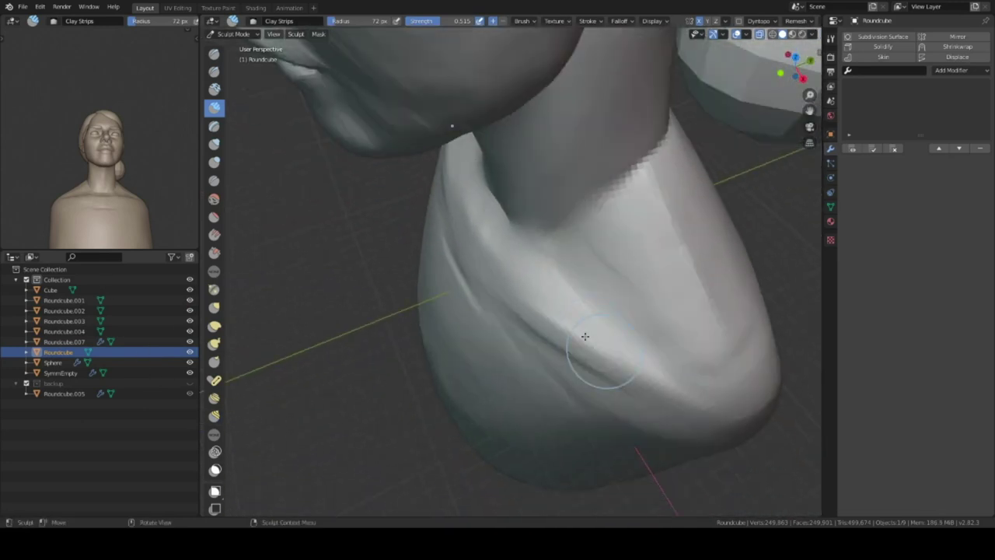
middle_drag(657, 293, 591, 233)
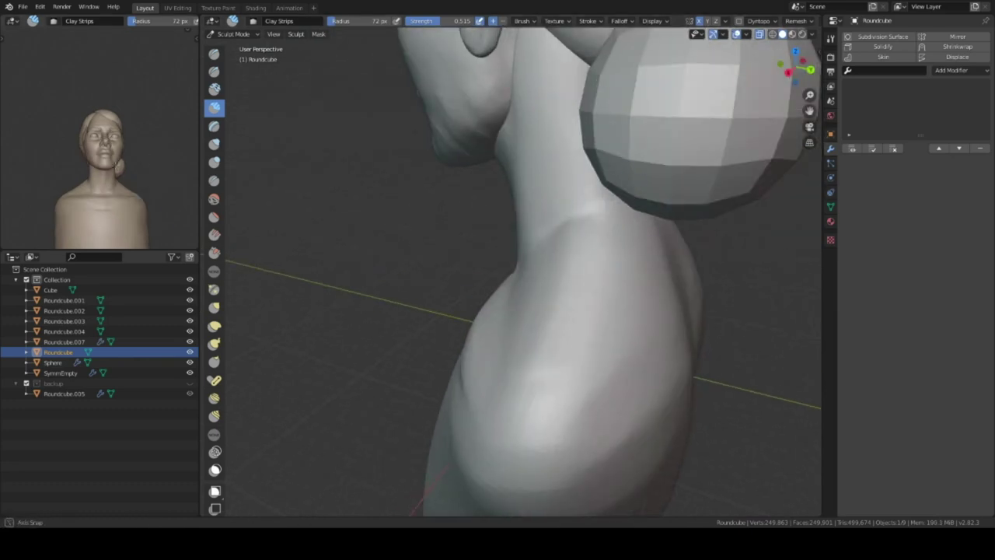
middle_drag(155, 170, 159, 144)
mouse_move(576, 179)
middle_down()
mouse_move(611, 138)
mouse_move(575, 202)
mouse_move(572, 193)
mouse_move(611, 278)
mouse_move(529, 249)
mouse_move(477, 212)
middle_up()
- In local view, sculpt the torso's chest and shoulders with Clay Strips
key(KP_Divide)
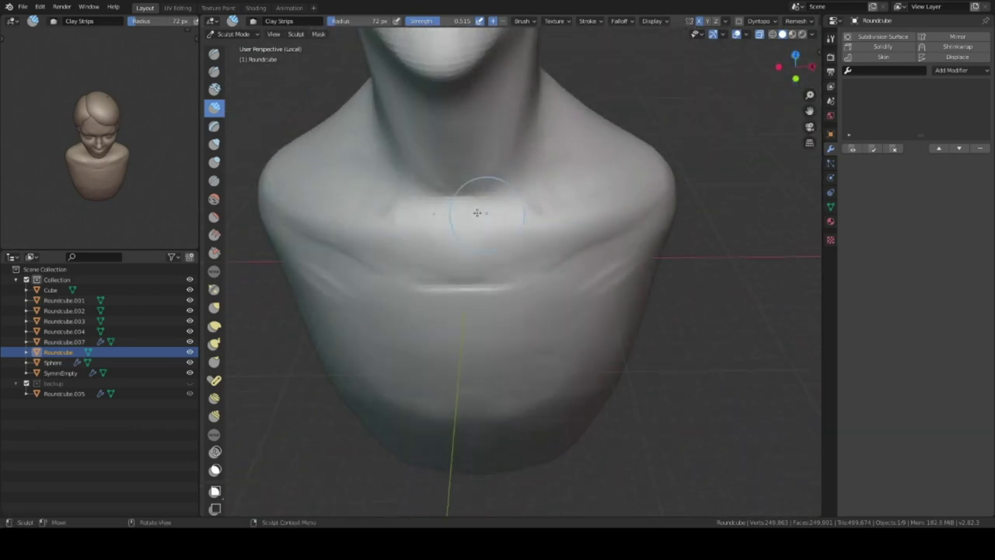
mouse_move(497, 290)
middle_down()
mouse_move(484, 271)
mouse_move(484, 312)
middle_up()
mouse_move(452, 255)
middle_down()
mouse_move(529, 318)
mouse_move(477, 288)
mouse_move(493, 313)
middle_up()
middle_drag(660, 258, 630, 280)
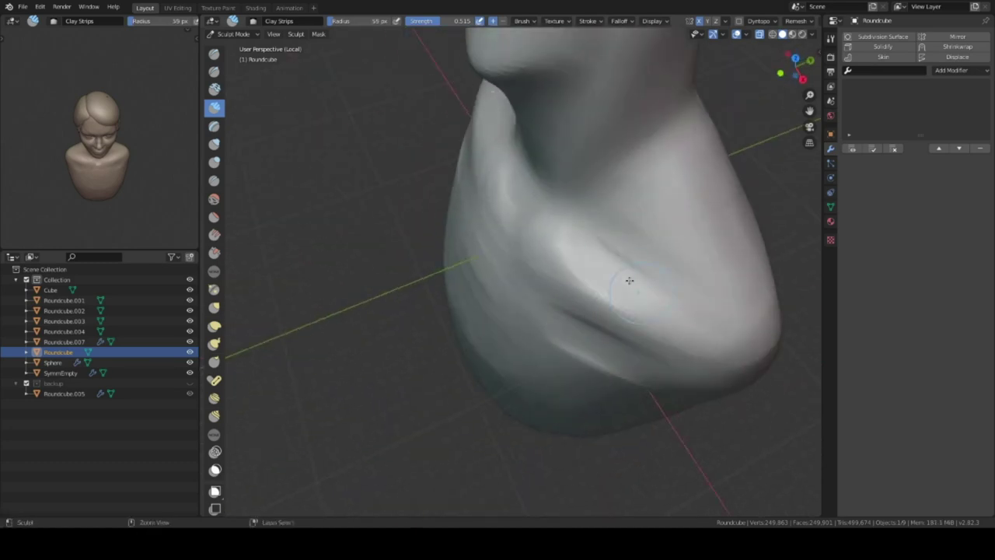
mouse_move(627, 181)
middle_down()
mouse_move(622, 223)
mouse_move(640, 334)
mouse_move(544, 262)
mouse_move(540, 301)
mouse_move(608, 272)
mouse_move(551, 333)
middle_up()
- Leave local view and refine the collarbones, throat hollow and shoulders
key(KP_Divide)
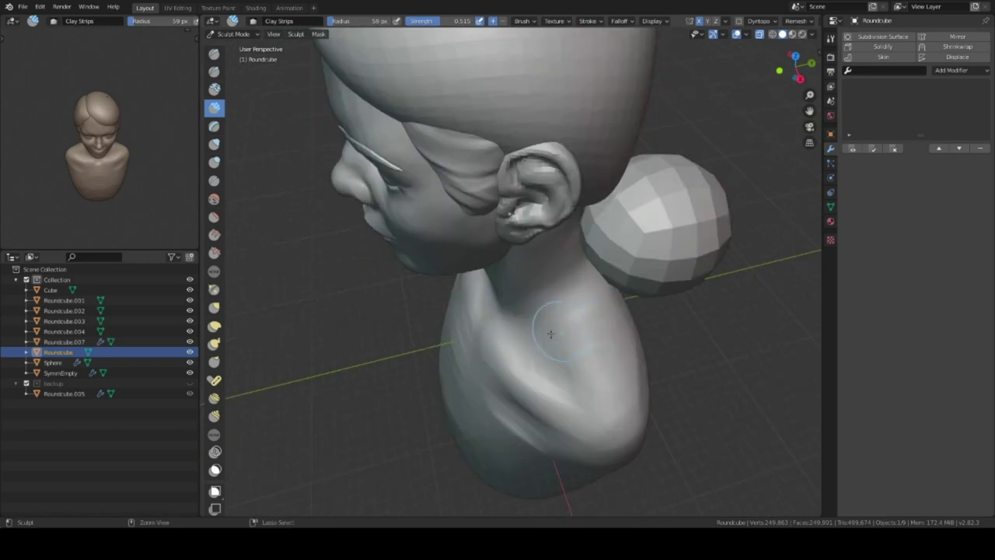
mouse_move(554, 272)
middle_down()
mouse_move(591, 262)
mouse_move(547, 249)
mouse_move(630, 270)
mouse_move(583, 326)
mouse_move(581, 285)
mouse_move(577, 325)
mouse_move(506, 285)
mouse_move(524, 291)
mouse_move(537, 316)
mouse_move(455, 287)
middle_up()
mouse_move(386, 336)
middle_down()
mouse_move(464, 284)
mouse_move(464, 320)
mouse_move(533, 362)
mouse_move(539, 355)
mouse_move(517, 329)
mouse_move(380, 319)
middle_up()
mouse_move(515, 321)
middle_down()
mouse_move(484, 285)
mouse_move(478, 354)
middle_up()
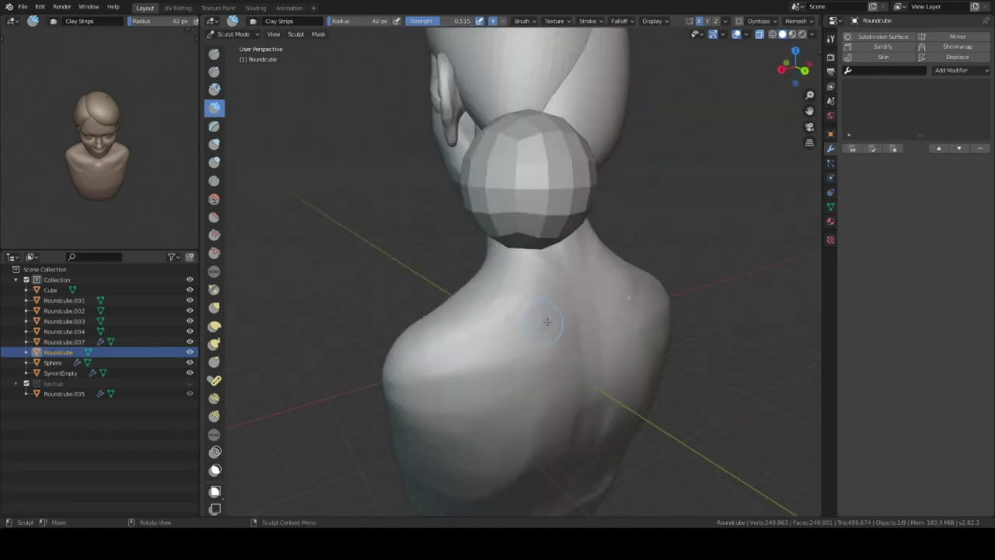
middle_drag(528, 273, 520, 316)
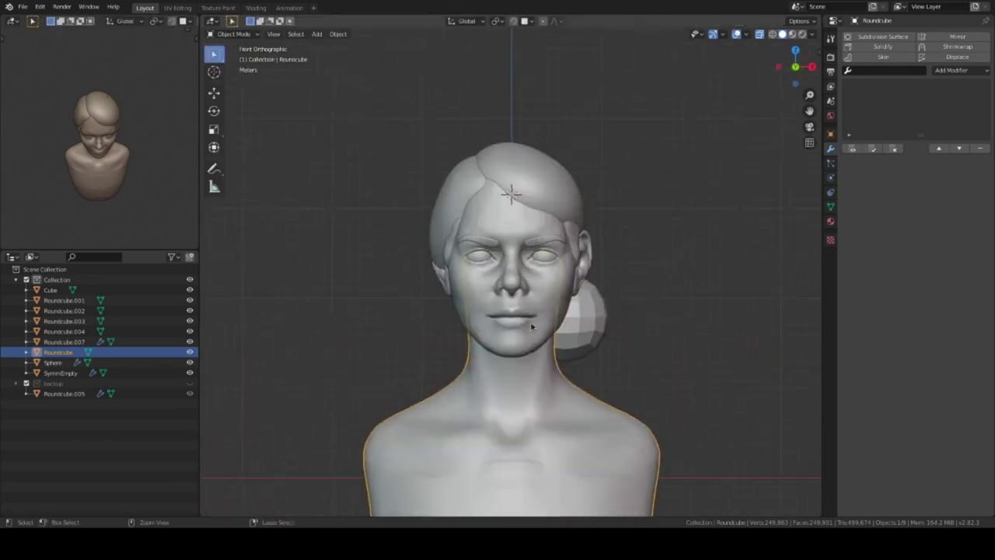
- Sculpt the top hair piece Roundcube.002 with the brush radius raised to 77 px
click(588, 164)
key(ctrl+Tab)
middle_drag(611, 210, 554, 302)
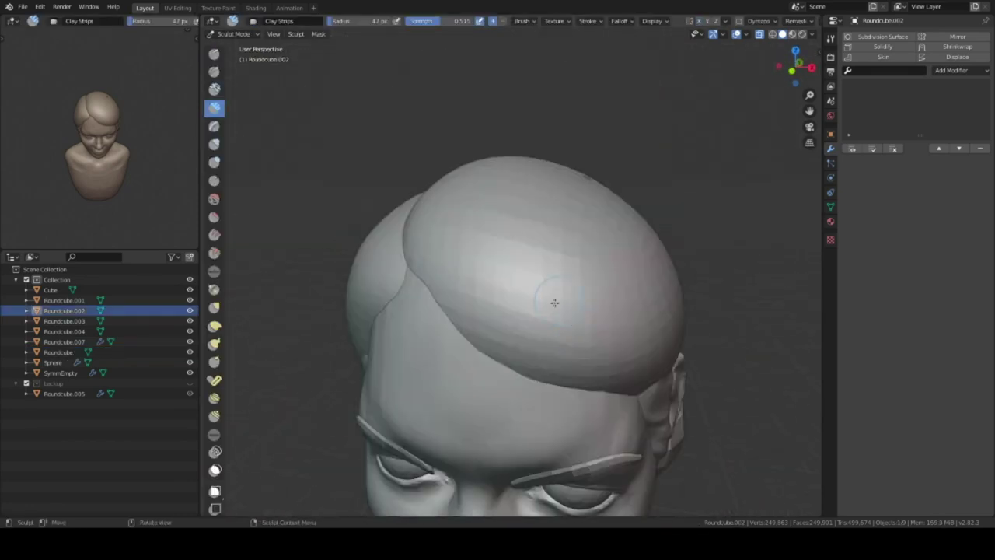
mouse_move(645, 265)
middle_down()
mouse_move(537, 231)
mouse_move(548, 225)
mouse_move(548, 281)
mouse_move(483, 296)
mouse_move(482, 311)
mouse_move(495, 315)
mouse_move(521, 268)
middle_up()
- Add strand grooves across the crown with Clay Strips
scroll(482, 311, up, 5)
scroll(495, 315, down, 4)
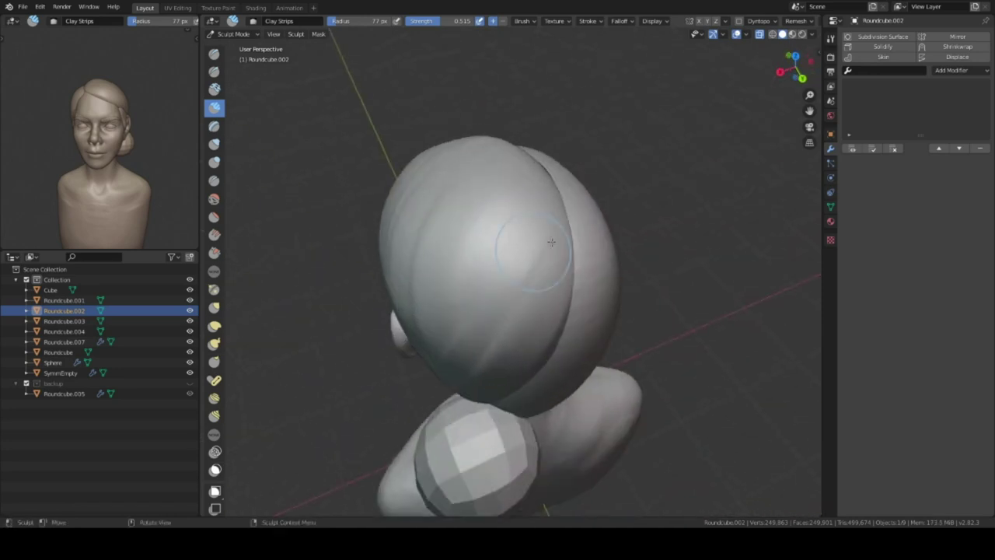
mouse_move(592, 356)
middle_down()
mouse_move(568, 358)
mouse_move(553, 342)
mouse_move(512, 258)
mouse_move(522, 331)
middle_up()
scroll(566, 358, up, 2)
scroll(554, 342, down, 2)
scroll(512, 259, up, 2)
middle_drag(585, 323, 537, 285)
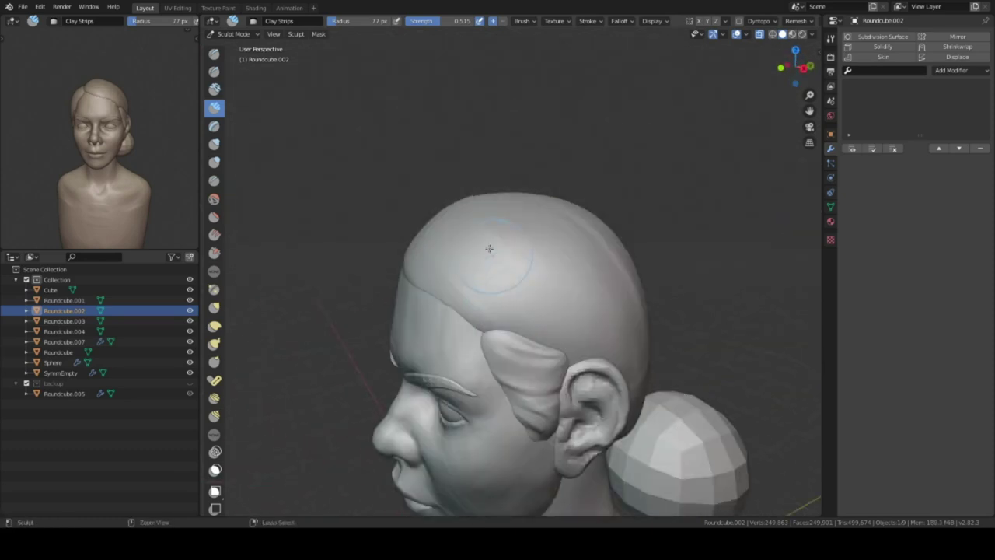
middle_drag(489, 248, 493, 363)
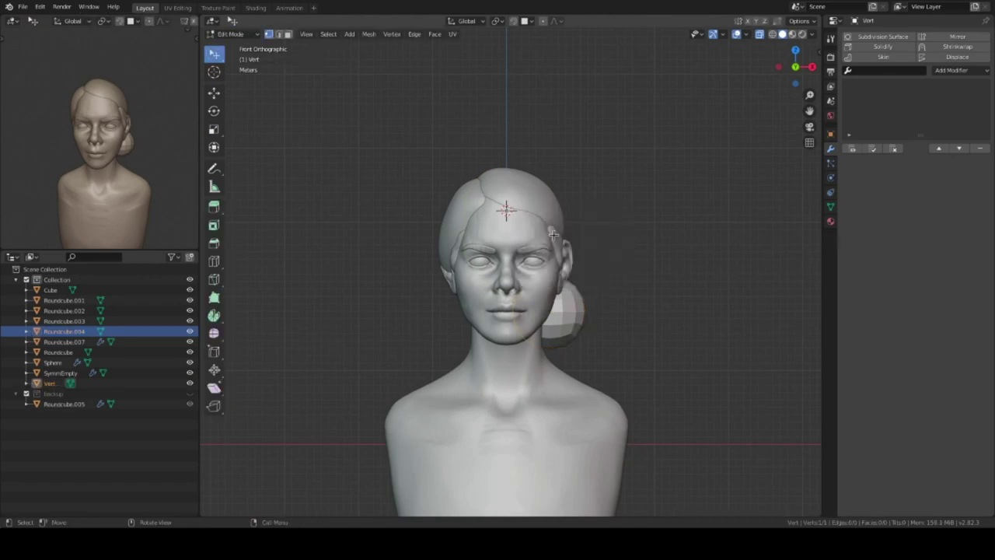
- Select the Vert object and enter its Edit Mode
mouse_move(599, 230)
middle_down()
mouse_move(585, 238)
mouse_move(556, 310)
middle_up()
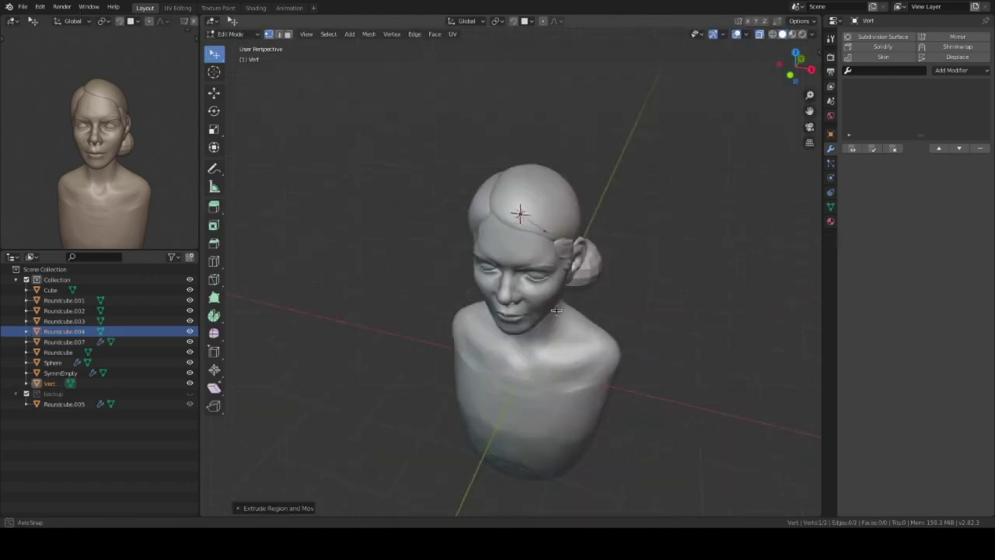
key(Tab)
key(KP_3)
middle_drag(537, 259, 572, 203)
click(588, 295)
mouse_move(588, 294)
middle_down()
mouse_move(568, 202)
mouse_move(630, 234)
middle_up()
key(Tab)
- Add Skin and Subdivision modifiers and extrude the strand from the hairline behind the ear
click(884, 57)
key(ctrl+1)
mouse_move(636, 318)
middle_down()
mouse_move(533, 249)
mouse_move(528, 279)
mouse_move(551, 195)
mouse_move(549, 225)
mouse_move(587, 208)
middle_up()
key(g)
click(522, 299)
mouse_move(679, 329)
middle_down()
mouse_move(668, 234)
mouse_move(645, 314)
mouse_move(553, 285)
mouse_move(583, 269)
mouse_move(532, 251)
mouse_move(577, 322)
mouse_move(603, 337)
mouse_move(534, 177)
mouse_move(567, 303)
mouse_move(433, 395)
mouse_move(531, 406)
mouse_move(578, 229)
mouse_move(570, 294)
mouse_move(583, 214)
middle_up()
key(e)
click(694, 187)
click(714, 251)
- Put the back hair piece Roundcube.003 into Sculpt Mode
key(Tab)
click(64, 320)
key(ctrl+Tab)
scroll(604, 337, up, 3)
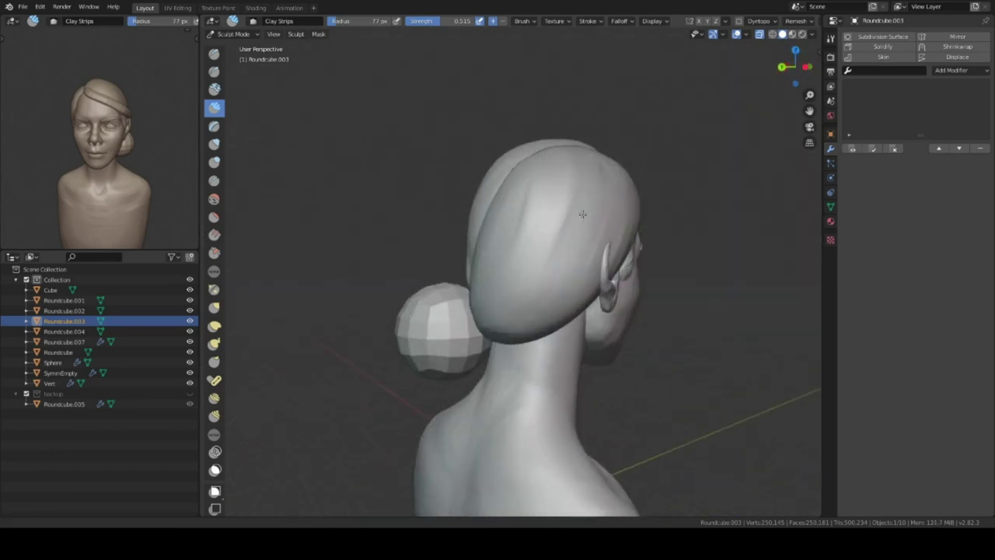
- Sculpt the back hair shell where it meets the nape, working from rear views
mouse_move(385, 204)
middle_down()
mouse_move(580, 225)
mouse_move(547, 294)
middle_up()
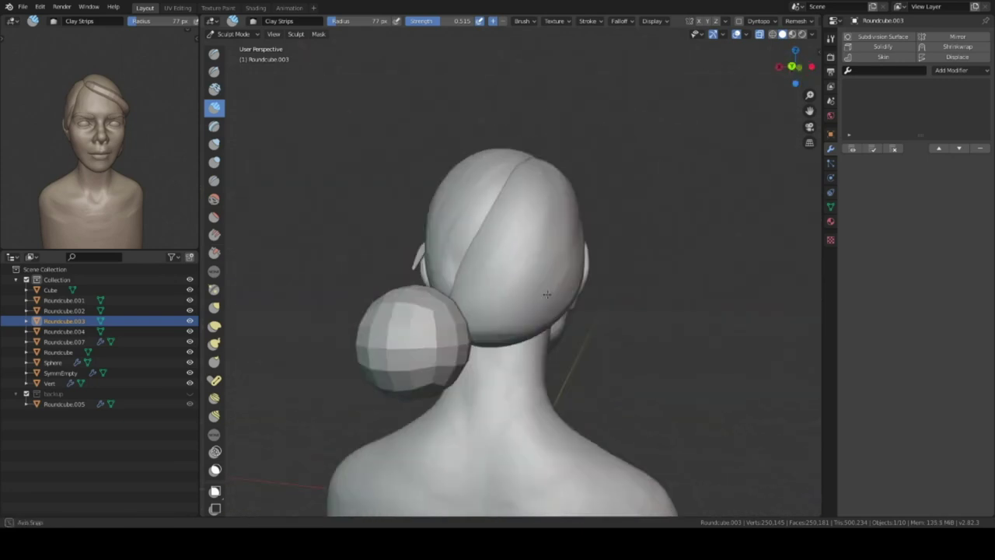
middle_drag(507, 251, 444, 300)
middle_drag(581, 264, 568, 340)
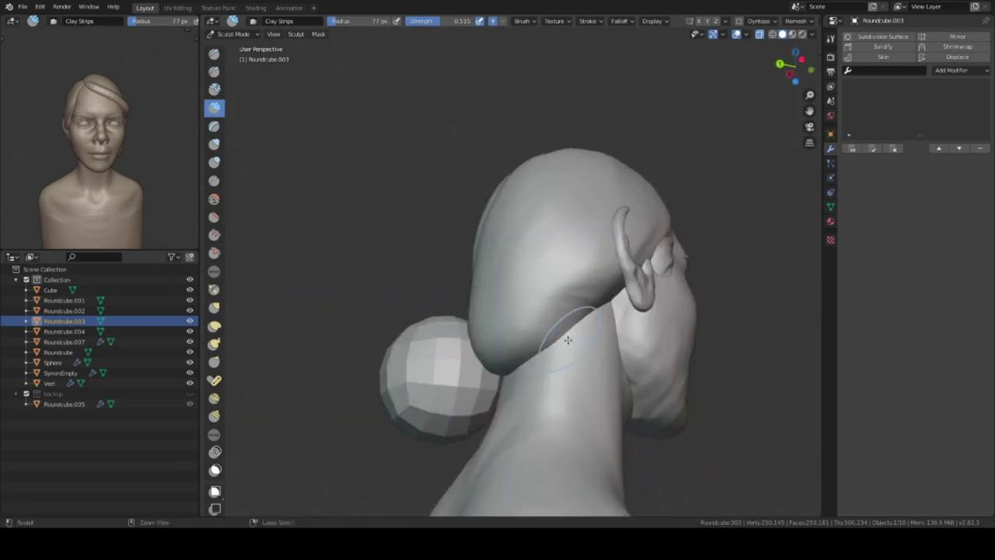
middle_drag(481, 367, 490, 360)
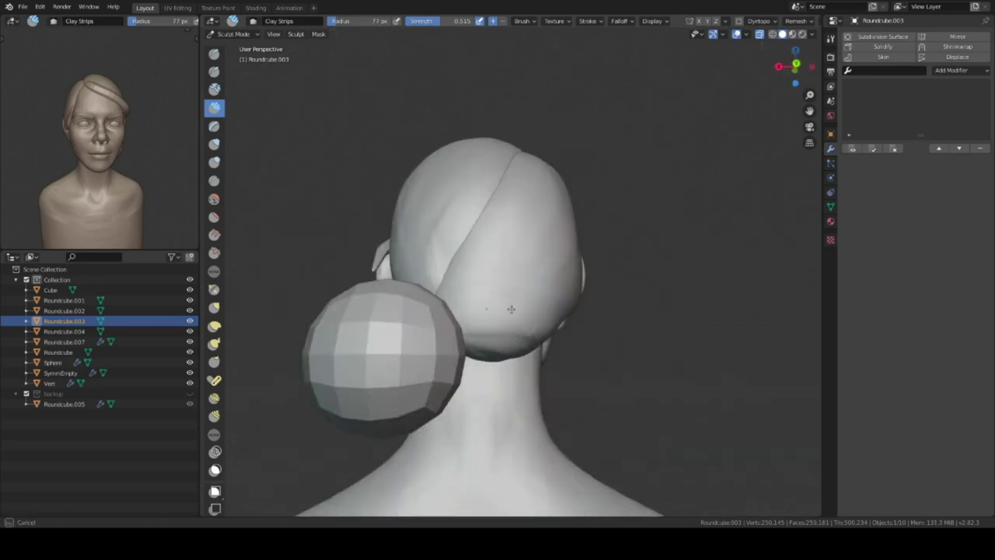
mouse_move(562, 322)
middle_down()
mouse_move(518, 368)
mouse_move(580, 298)
middle_up()
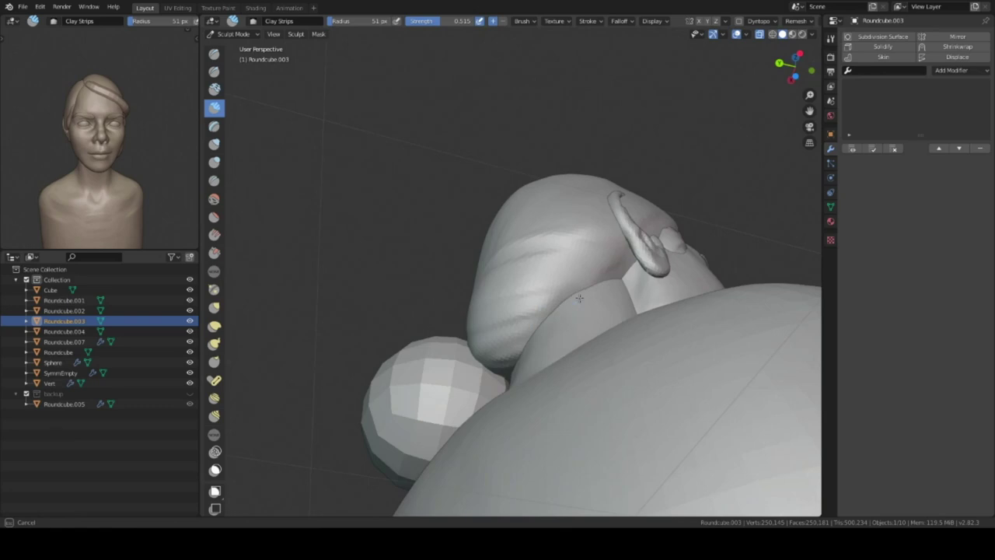
middle_drag(634, 266, 413, 316)
- Check the back hair piece in local view and enlarge the Clay Strips brush to 72 px
key(KP_Divide)
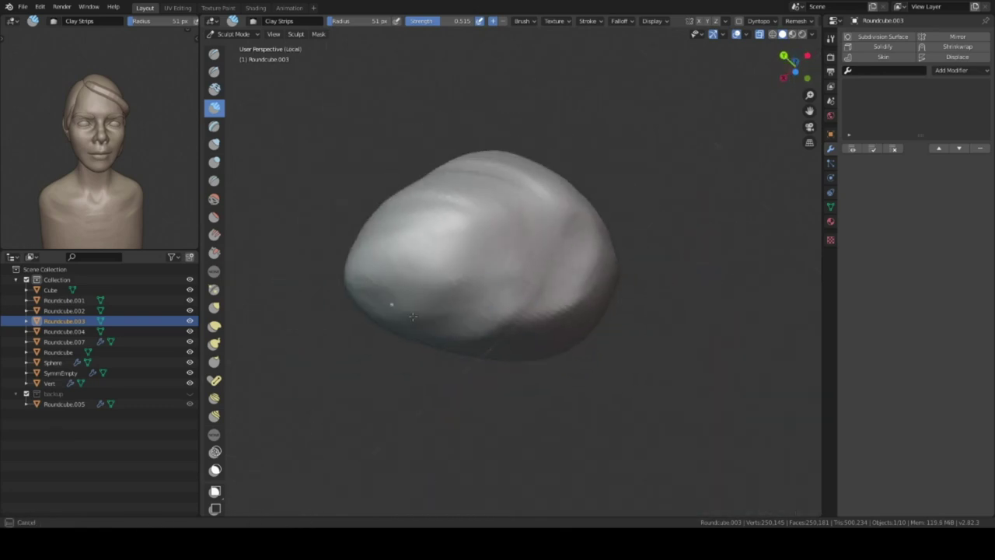
key(KP_Divide)
middle_drag(486, 286, 488, 267)
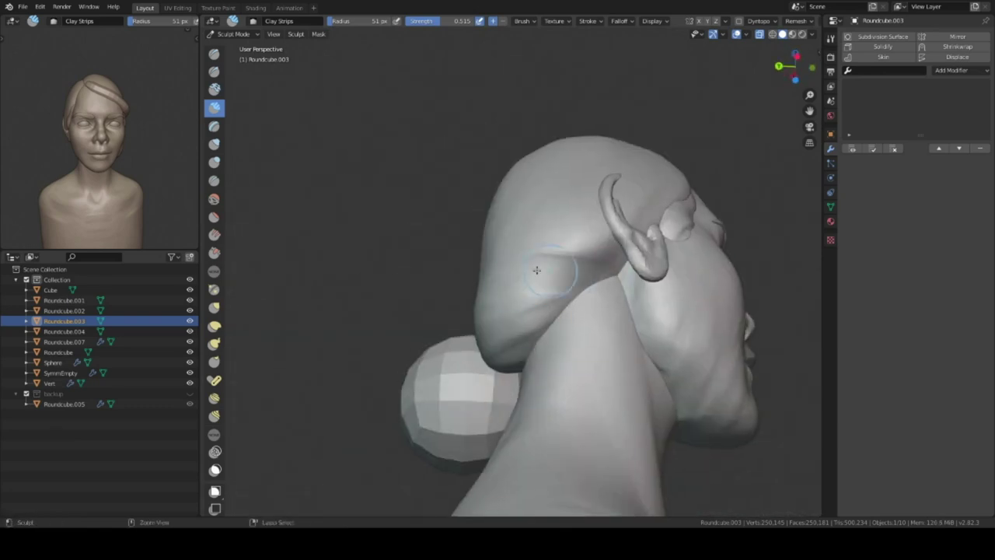
mouse_move(488, 267)
middle_down()
mouse_move(477, 313)
mouse_move(539, 323)
mouse_move(466, 295)
mouse_move(529, 303)
mouse_move(518, 329)
mouse_move(555, 300)
mouse_move(501, 344)
middle_up()
- Briefly sculpt Roundcube.002, then return to Object Mode in front view with nothing selected
key(ctrl+Tab)
click(539, 323)
key(ctrl+Tab)
scroll(555, 301, down, 3)
key(ctrl+Tab)
key(KP_1)
key(alt+a)
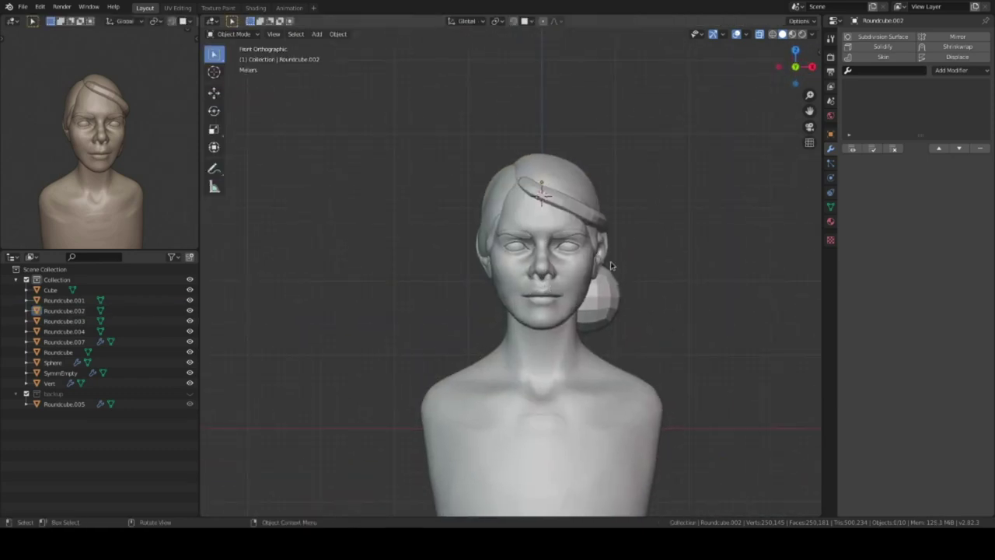
- In Right Ortho, move the ear Roundcube.001 closer against the head
middle_drag(611, 266, 559, 268)
key(KP_3)
scroll(554, 275, up, 3)
click(544, 261)
key(g)
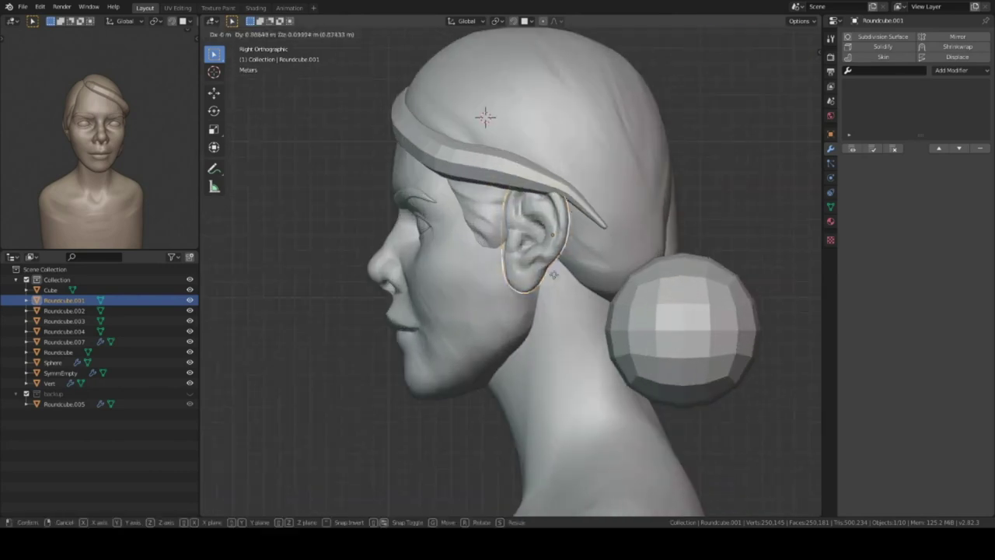
- Reshape the ear in Sculpt Mode, isolating it in local view to check it
click(565, 301)
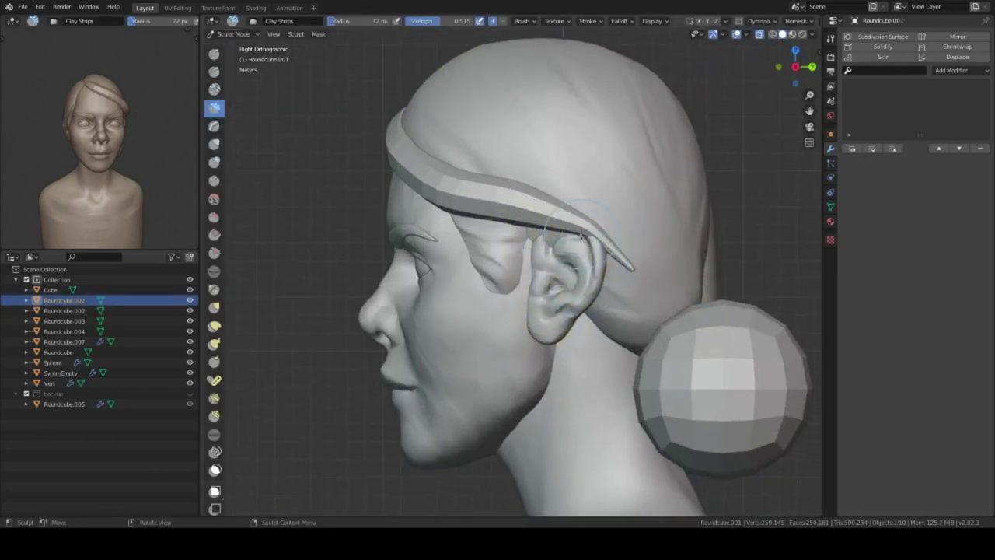
mouse_move(524, 246)
middle_down()
mouse_move(620, 220)
mouse_move(560, 225)
mouse_move(506, 260)
mouse_move(553, 218)
mouse_move(567, 245)
mouse_move(484, 244)
mouse_move(611, 212)
mouse_move(559, 227)
middle_up()
key(KP_Divide)
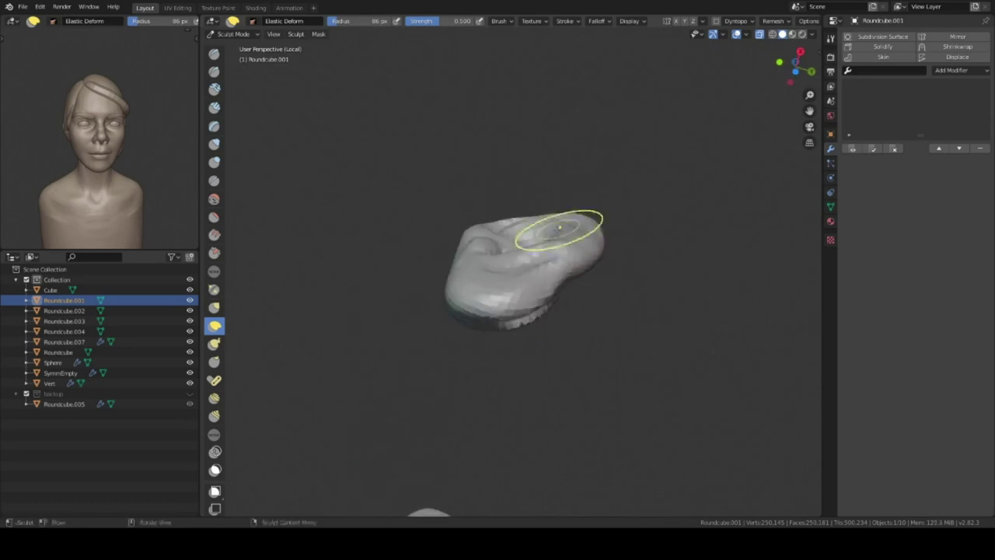
key(KP_Divide)
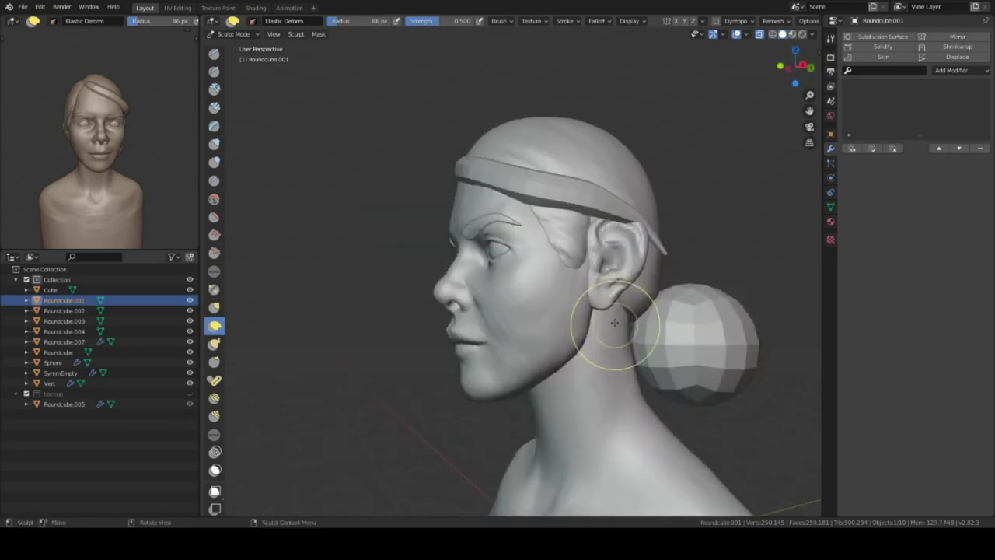
middle_drag(611, 321, 560, 280)
scroll(552, 258, up, 2)
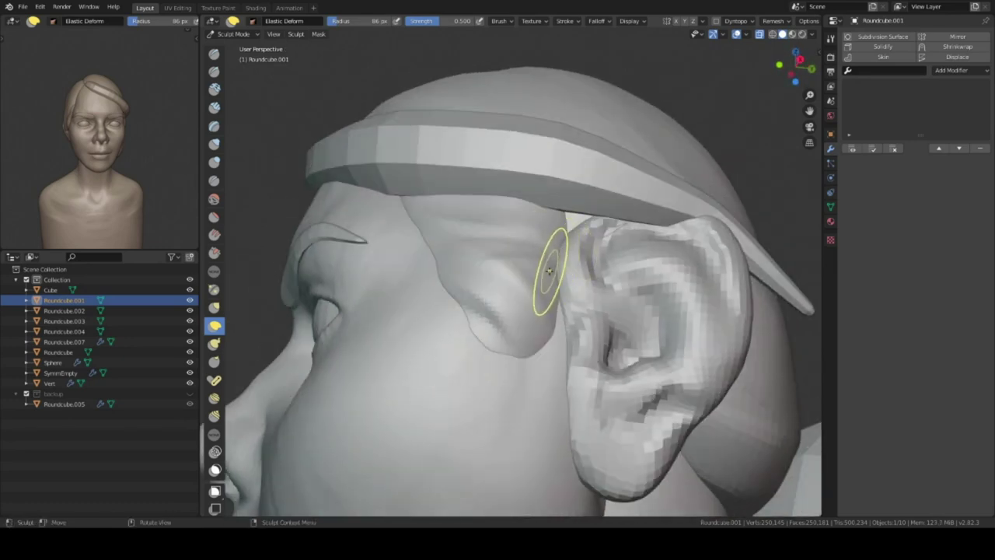
mouse_move(547, 269)
middle_down()
mouse_move(562, 182)
mouse_move(593, 145)
mouse_move(527, 98)
mouse_move(604, 160)
mouse_move(582, 278)
mouse_move(604, 334)
mouse_move(555, 195)
mouse_move(396, 266)
mouse_move(622, 178)
mouse_move(629, 269)
mouse_move(604, 296)
mouse_move(601, 228)
mouse_move(493, 271)
mouse_move(560, 233)
mouse_move(529, 296)
mouse_move(489, 307)
mouse_move(666, 289)
mouse_move(560, 200)
mouse_move(467, 223)
mouse_move(549, 194)
mouse_move(525, 274)
middle_up()
scroll(527, 98, down, 5)
- Sculpt Roundcube.003 with Clay Strips around the temple and over the ear
key(ctrl+Tab)
click(560, 200)
key(ctrl+Tab)
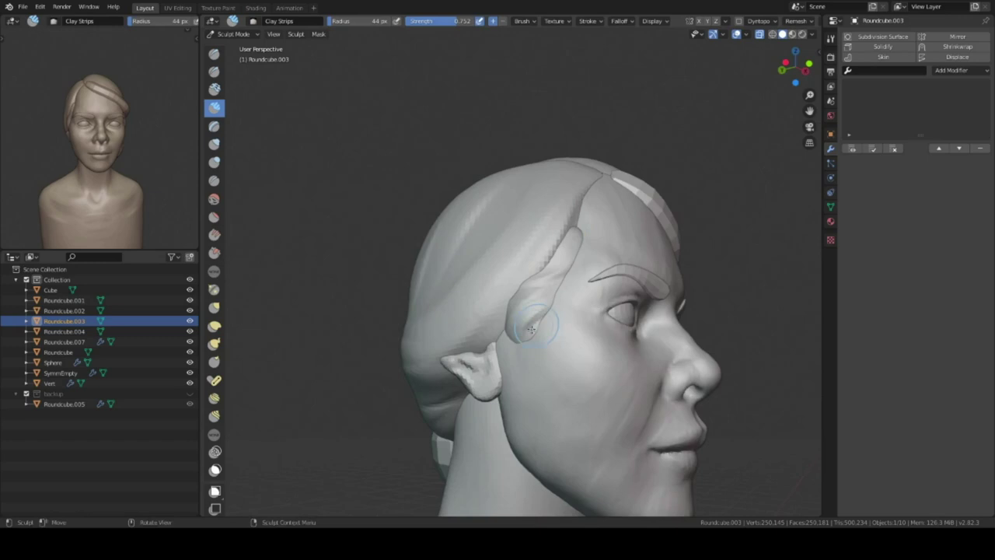
middle_drag(531, 330, 548, 229)
middle_drag(506, 265, 557, 247)
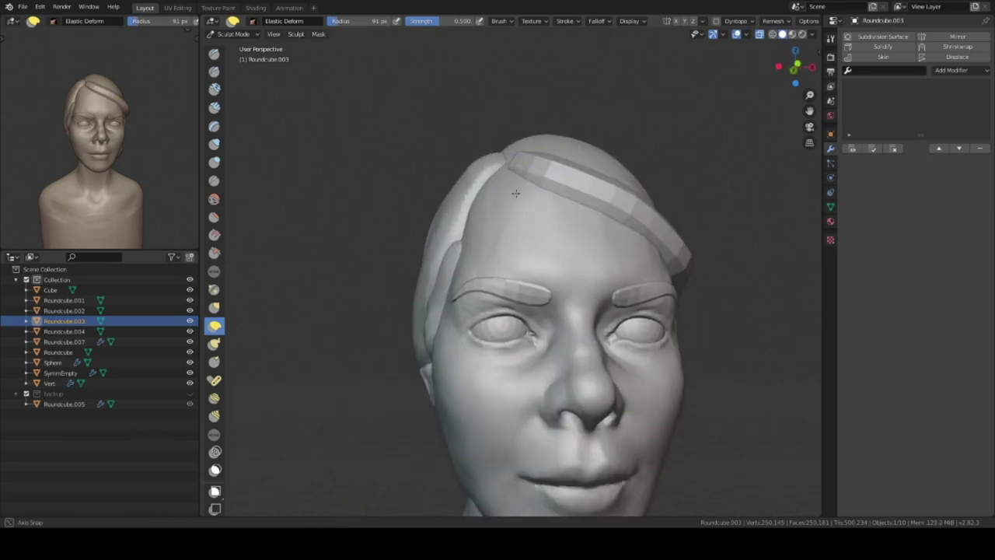
middle_drag(594, 202, 595, 234)
key(c)
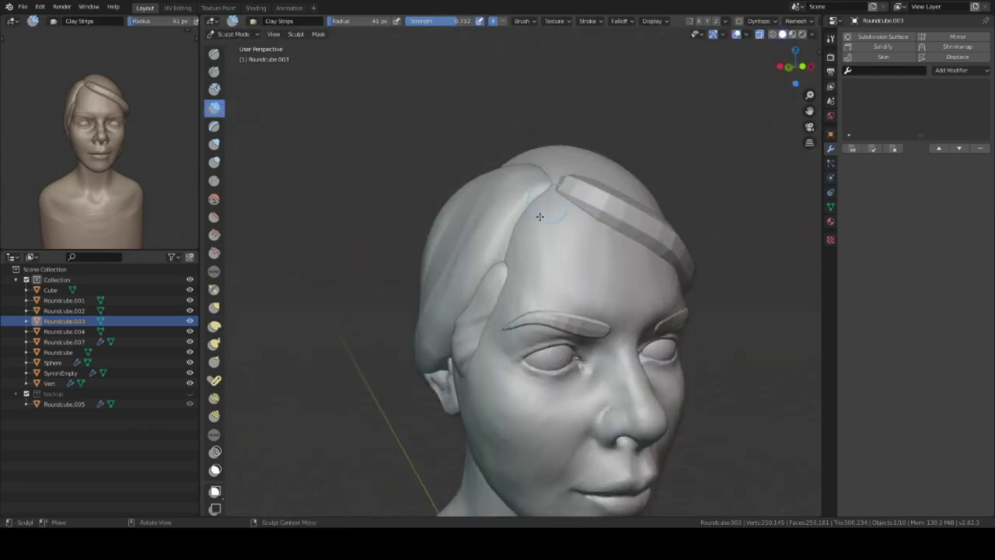
mouse_move(626, 208)
middle_down()
mouse_move(515, 349)
mouse_move(455, 329)
mouse_move(582, 333)
mouse_move(542, 313)
middle_up()
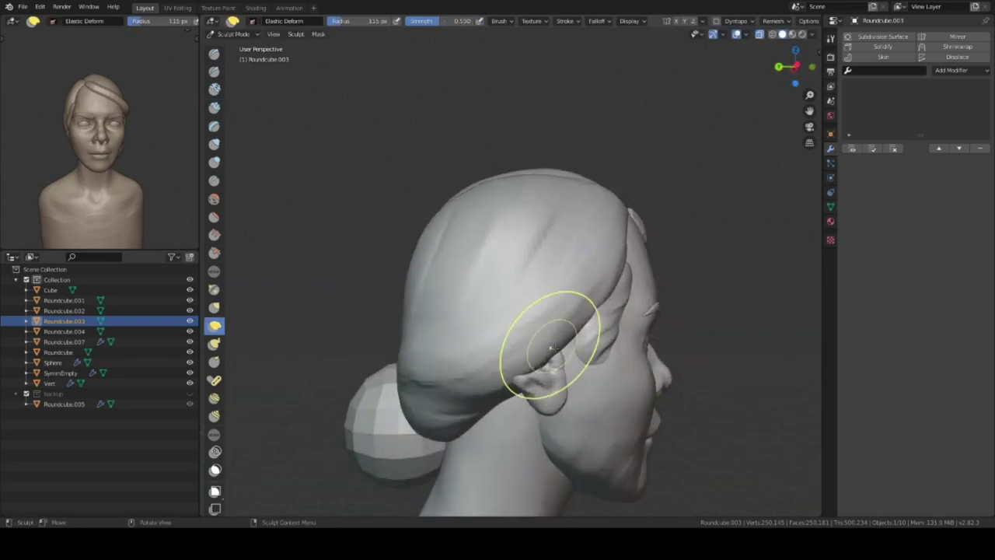
mouse_move(470, 372)
middle_down()
mouse_move(456, 222)
mouse_move(607, 329)
mouse_move(465, 320)
mouse_move(560, 156)
mouse_move(433, 278)
middle_up()
- Switch sculpting to Roundcube.007 and view the head from the front
key(ctrl+Tab)
click(513, 311)
key(ctrl+Tab)
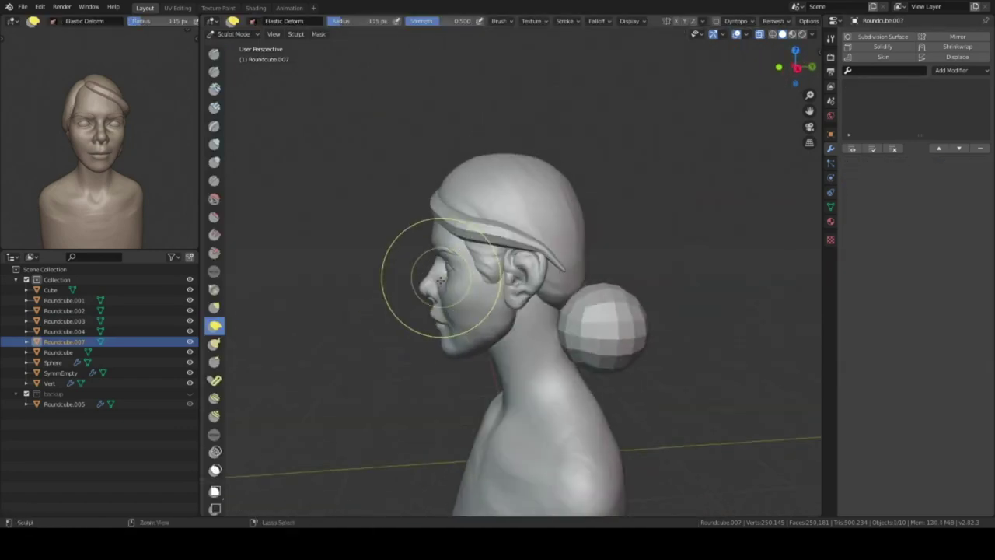
scroll(504, 279, up, 3)
mouse_move(504, 279)
middle_down()
mouse_move(578, 167)
mouse_move(573, 211)
middle_up()
key(KP_1)
scroll(595, 266, down, 3)
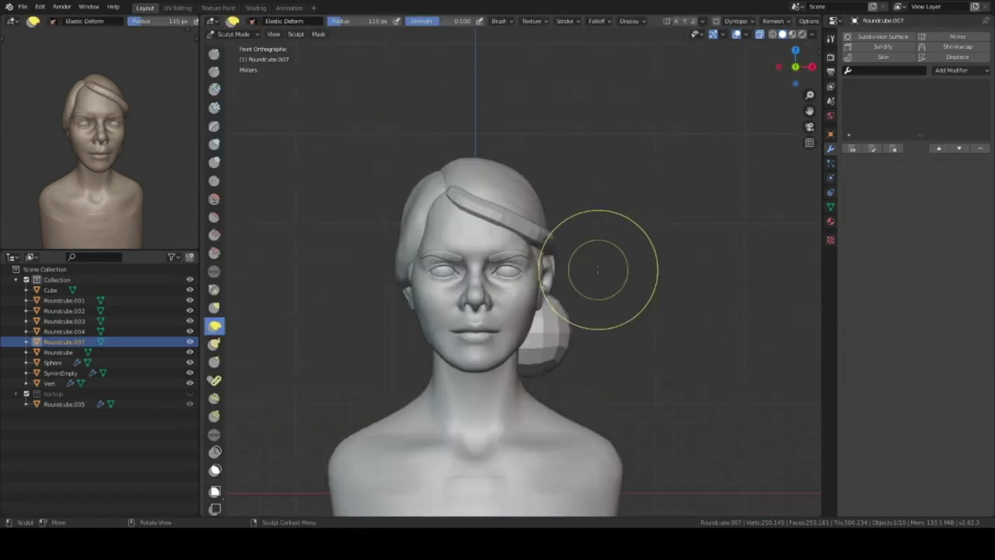
key(ctrl+Tab)
- Select the face Cube and sculpt the lips and nose with Draw Sharp at strength 0.552
click(597, 336)
click(549, 291)
middle_drag(549, 291, 544, 195)
key(ctrl+Tab)
scroll(590, 267, up, 3)
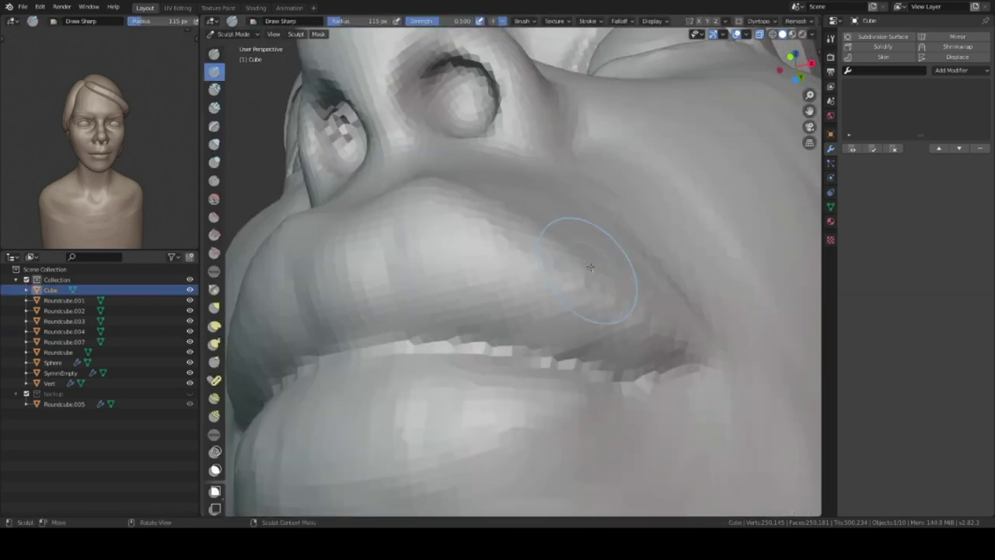
mouse_move(566, 287)
ctrl+middle_down()
mouse_move(575, 256)
mouse_move(599, 311)
mouse_move(539, 278)
mouse_move(544, 296)
mouse_move(568, 287)
mouse_move(545, 298)
mouse_move(575, 327)
mouse_move(570, 291)
mouse_move(537, 270)
ctrl+middle_up()
scroll(614, 331, up, 2)
click(544, 298)
mouse_move(611, 325)
middle_down()
mouse_move(619, 190)
mouse_move(577, 276)
mouse_move(544, 226)
middle_up()
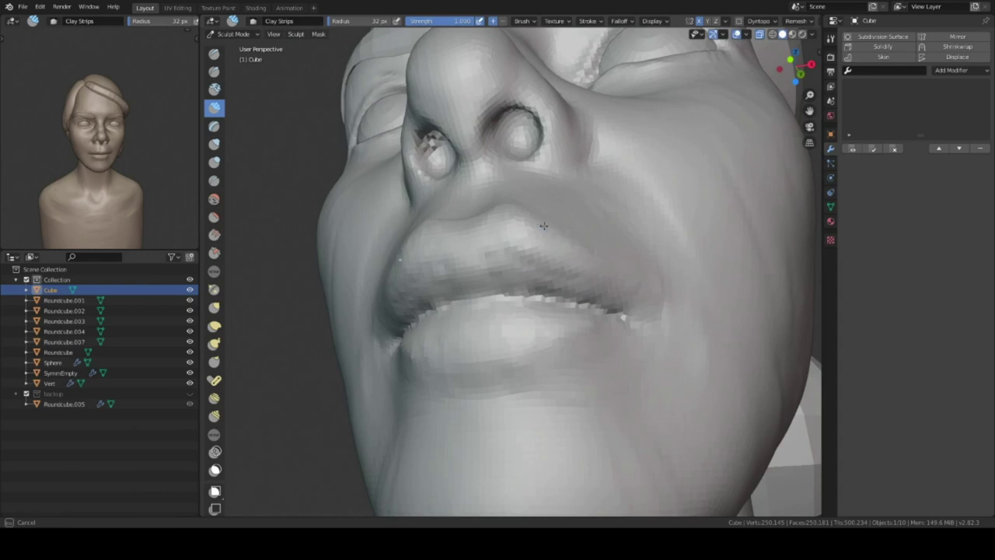
mouse_move(499, 296)
middle_down()
mouse_move(515, 284)
mouse_move(496, 413)
middle_up()
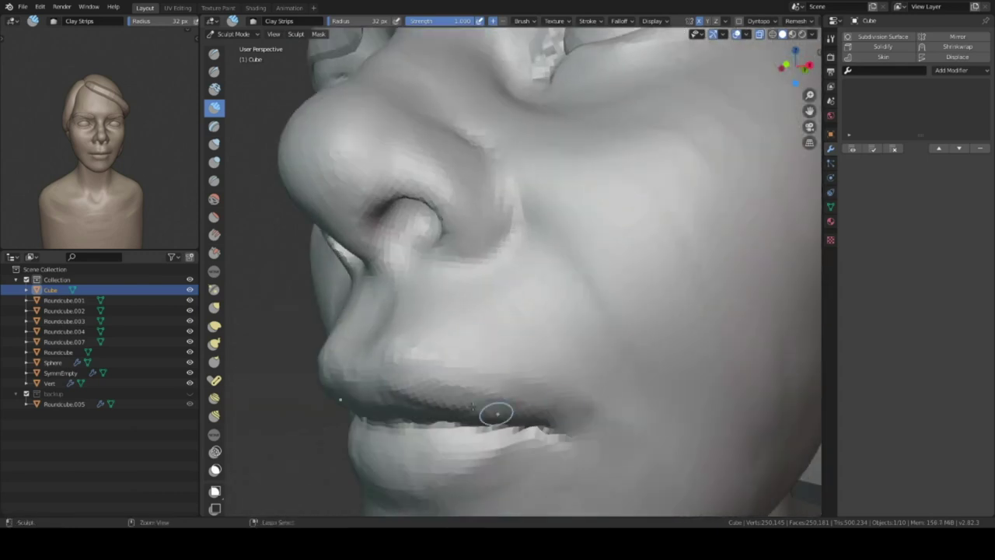
scroll(519, 370, down, 5)
middle_drag(519, 370, 498, 311)
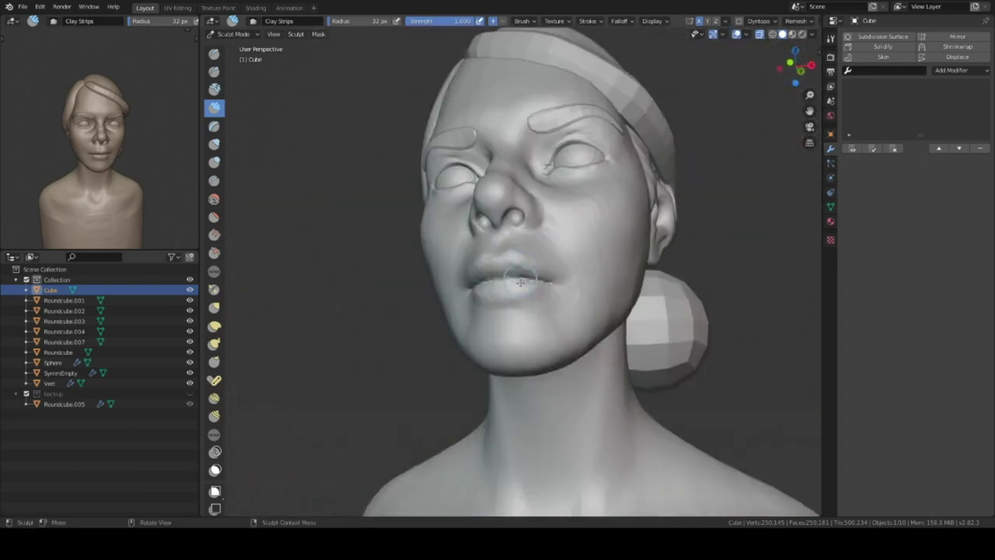
middle_drag(86, 171, 77, 167)
scroll(450, 281, up, 5)
mouse_move(140, 165)
middle_down()
mouse_move(473, 228)
mouse_move(478, 218)
mouse_move(486, 257)
mouse_move(484, 164)
mouse_move(622, 256)
mouse_move(526, 256)
mouse_move(497, 296)
mouse_move(458, 314)
mouse_move(547, 225)
mouse_move(629, 262)
mouse_move(526, 304)
middle_up()
- Switch to Clay Strips with strength 0.739 and a radius of about 60 px
key(shift+x)
key(shift+space)
click(488, 200)
key(shift+space)
click(599, 234)
click(624, 243)
key(shift+f)
click(614, 249)
- Lower brush strength to 0.533 and sculpt around the eyelid and brow
mouse_move(673, 226)
middle_down()
mouse_move(506, 329)
mouse_move(565, 331)
middle_up()
scroll(614, 293, down, 5)
scroll(537, 313, up, 5)
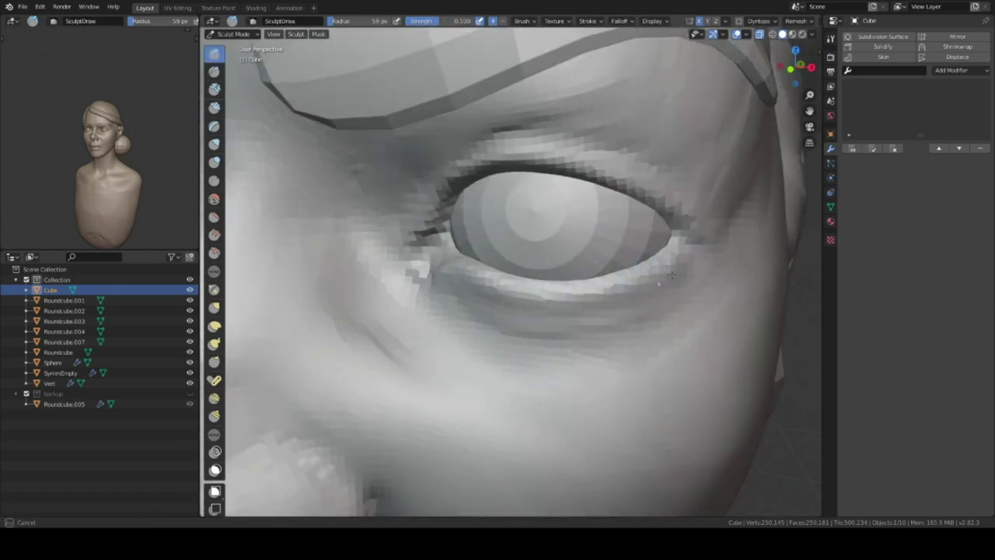
scroll(631, 307, down, 5)
scroll(554, 280, up, 3)
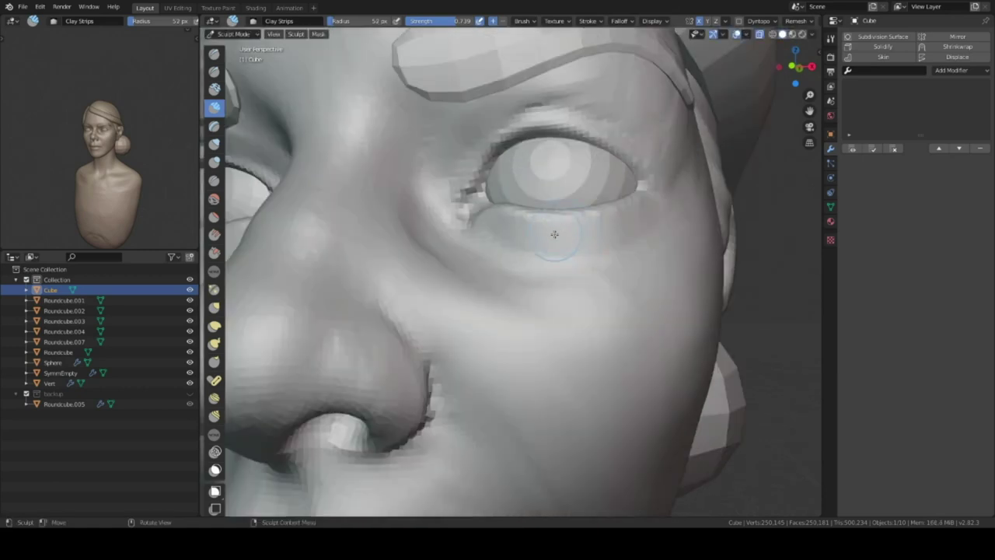
scroll(513, 249, up, 2)
middle_drag(465, 246, 514, 227)
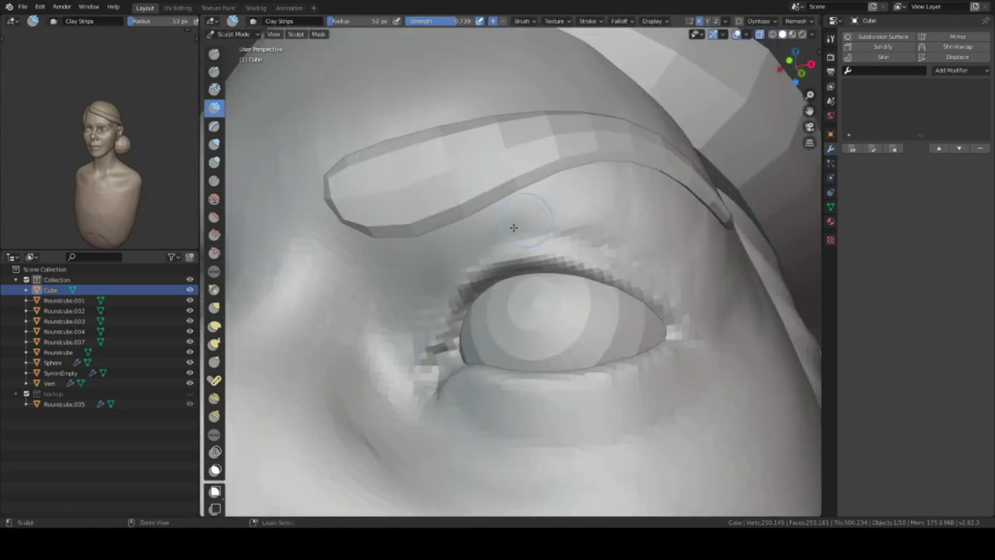
key(shift+f)
click(575, 218)
mouse_move(575, 218)
middle_down()
mouse_move(544, 251)
mouse_move(573, 280)
mouse_move(559, 308)
mouse_move(583, 434)
middle_up()
mouse_move(523, 401)
middle_down()
mouse_move(566, 407)
mouse_move(453, 328)
middle_up()
mouse_move(588, 361)
middle_down()
mouse_move(588, 311)
mouse_move(573, 288)
mouse_move(510, 302)
middle_up()
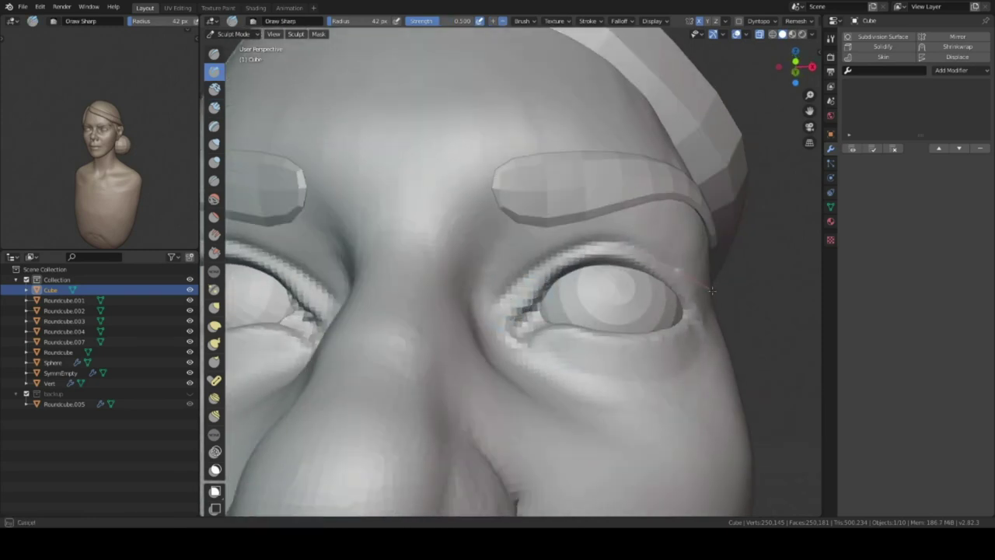
middle_drag(711, 290, 513, 248)
middle_drag(609, 268, 623, 260)
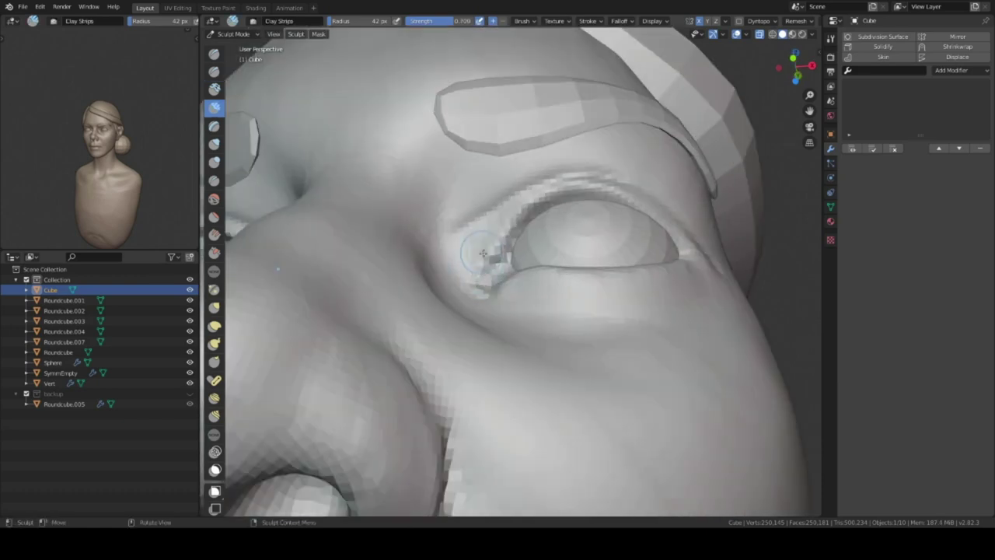
- Build up the eyelids, brow, nose bridge and cheek with Clay Strips
key(c)
middle_drag(486, 252, 517, 287)
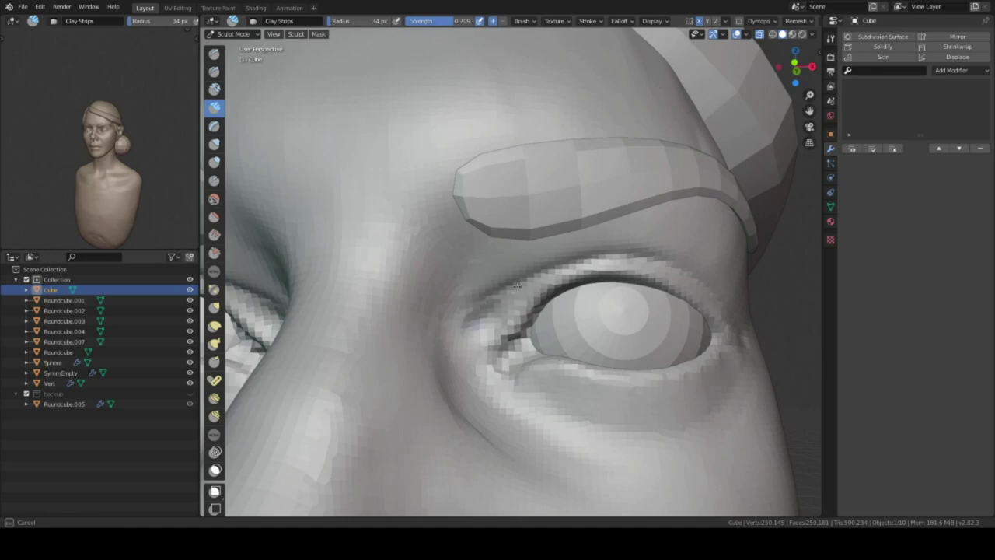
middle_drag(469, 343, 504, 330)
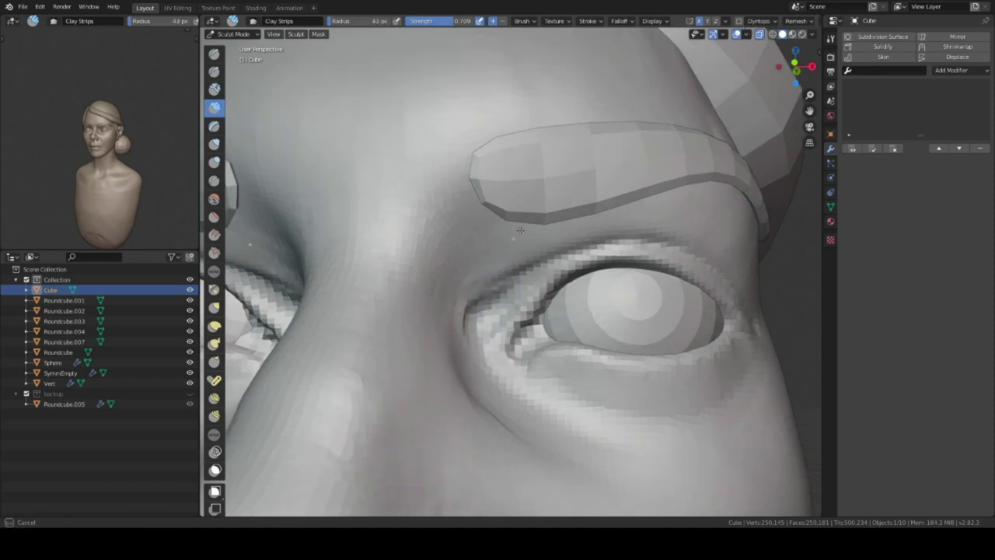
middle_drag(520, 229, 526, 206)
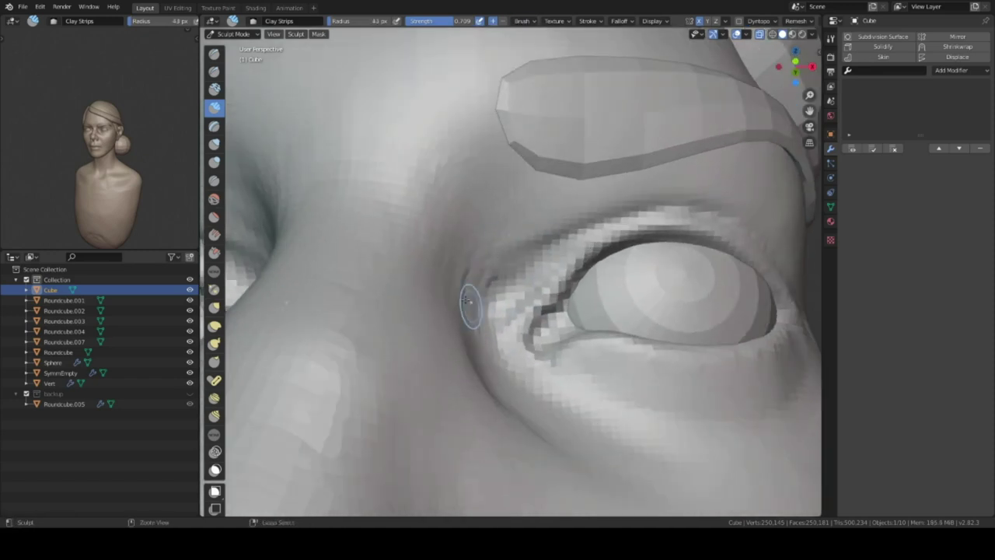
middle_drag(466, 300, 490, 152)
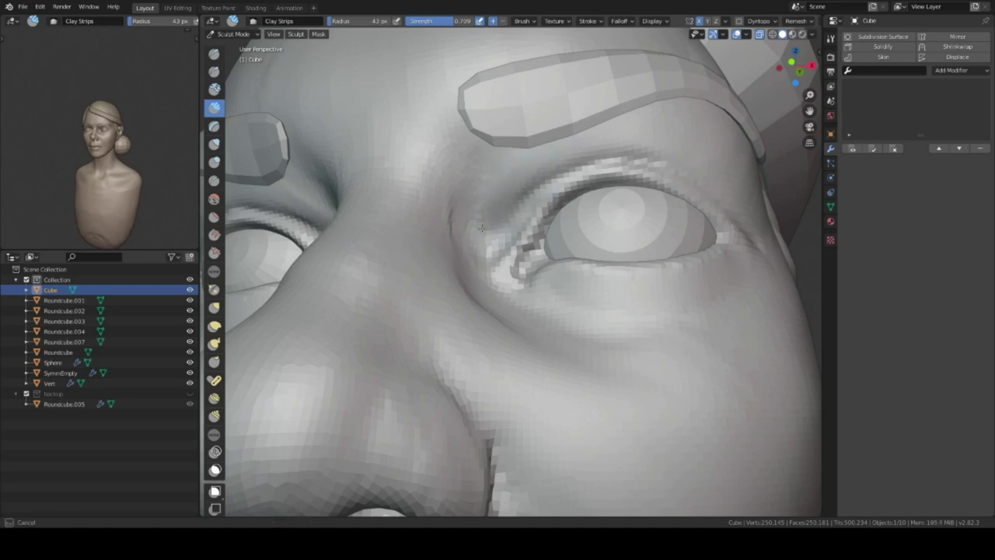
middle_drag(481, 228, 503, 277)
ctrl+middle_drag(552, 302, 575, 227)
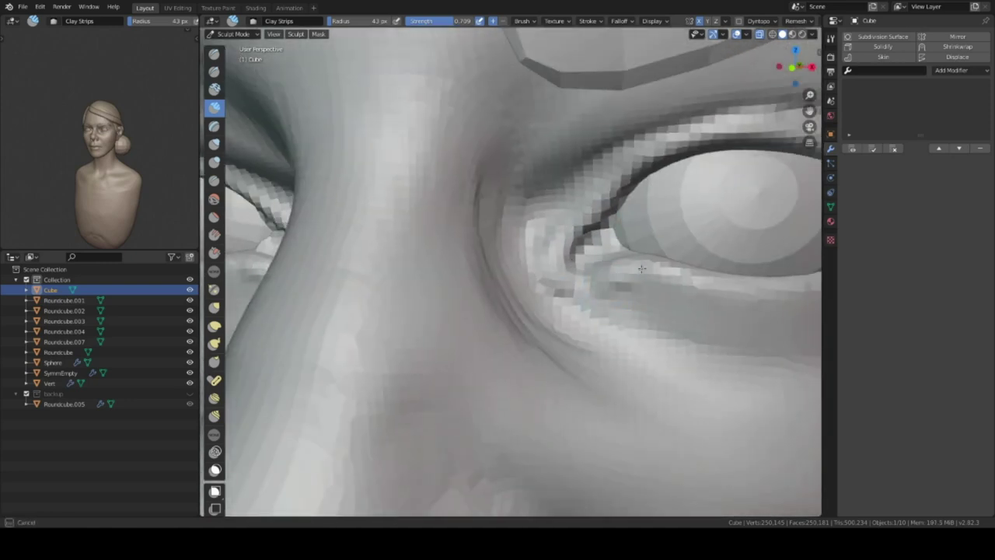
middle_drag(641, 268, 582, 276)
middle_drag(532, 246, 552, 355)
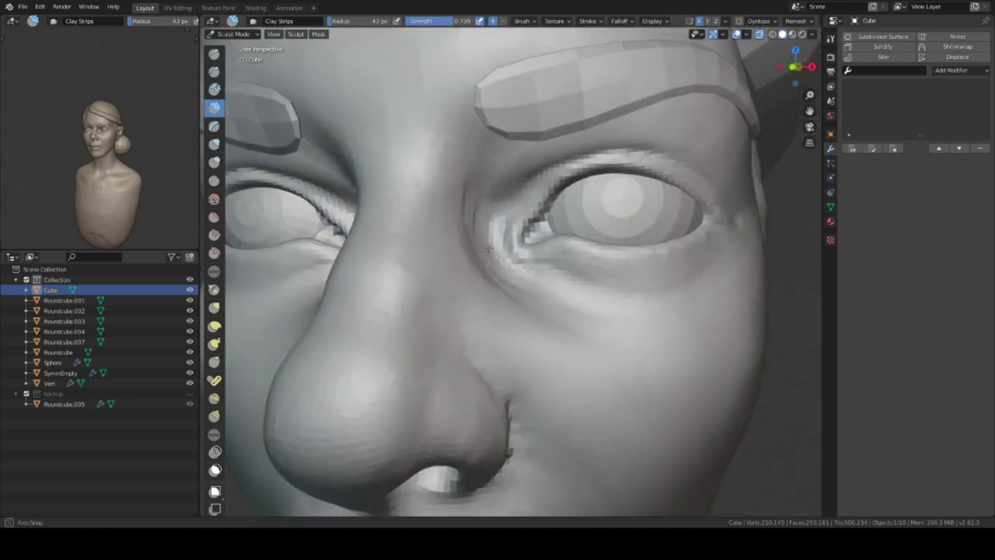
middle_drag(653, 380, 545, 310)
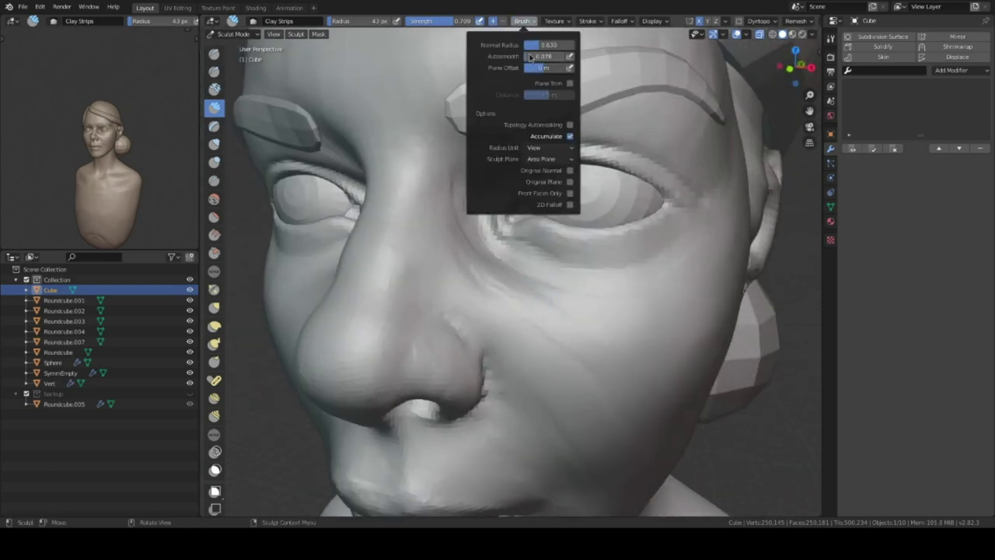
middle_drag(530, 58, 450, 323)
middle_drag(490, 375, 497, 260)
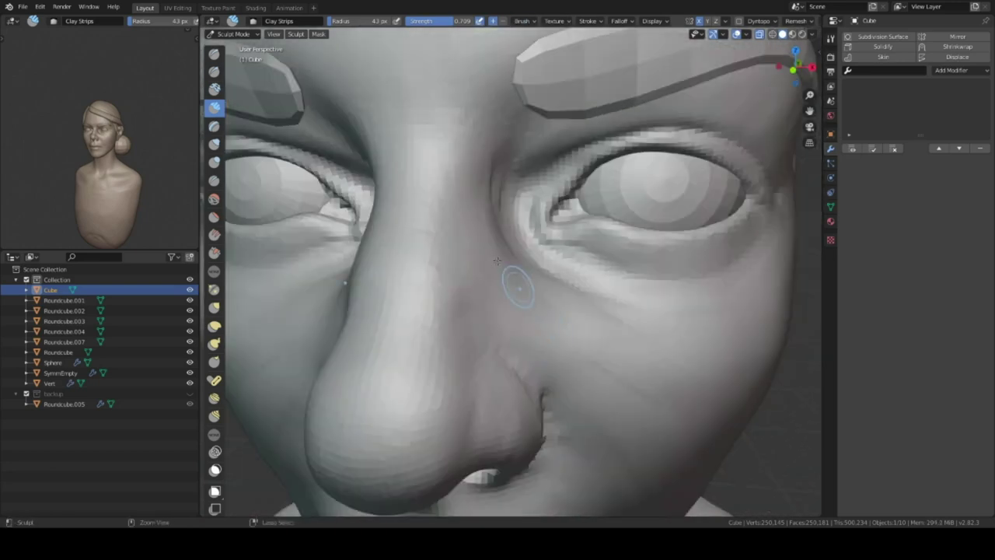
mouse_move(519, 320)
middle_down()
mouse_move(401, 292)
mouse_move(462, 275)
mouse_move(492, 248)
middle_up()
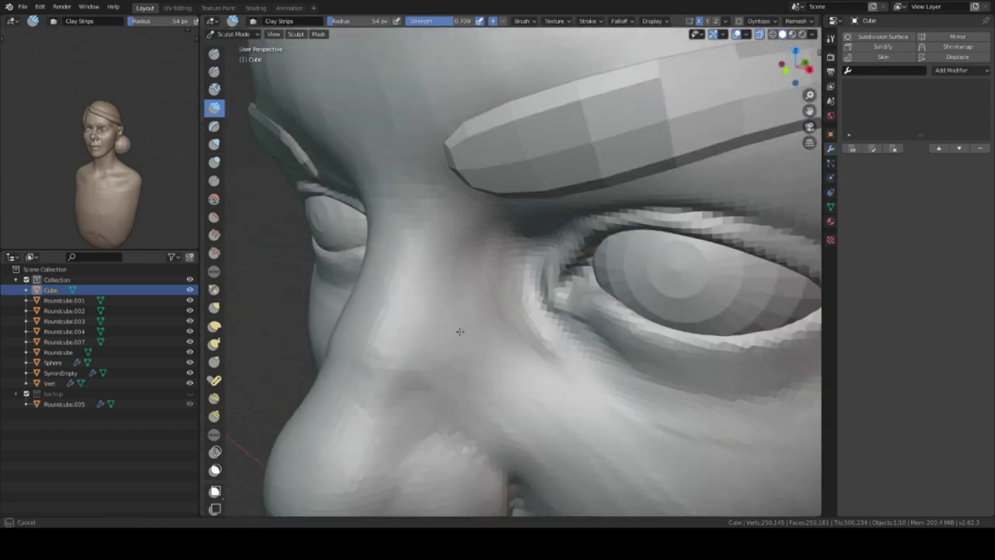
middle_drag(459, 331, 442, 374)
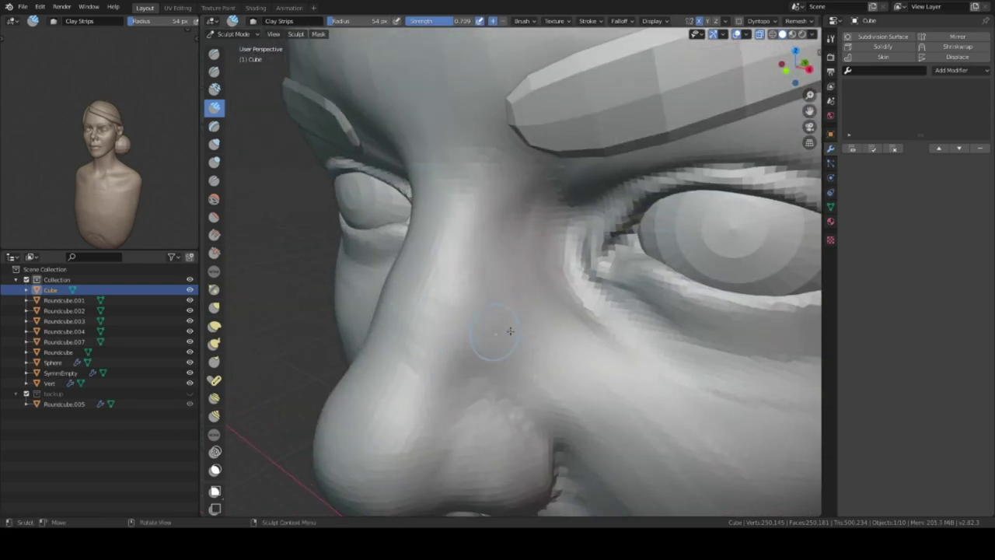
scroll(510, 331, down, 5)
scroll(513, 295, up, 5)
middle_drag(513, 288, 506, 255)
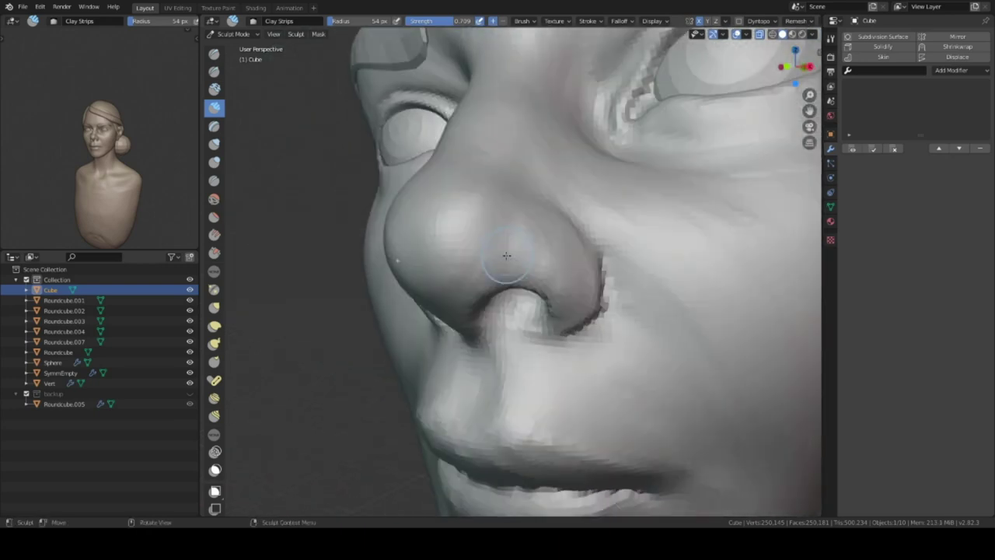
mouse_move(451, 286)
middle_down()
mouse_move(524, 247)
mouse_move(573, 374)
mouse_move(476, 344)
mouse_move(604, 345)
mouse_move(558, 223)
mouse_move(619, 274)
middle_up()
- Reshape the nostril and inner eye corner with Elastic Deform, then check the front view
key(shift+space)
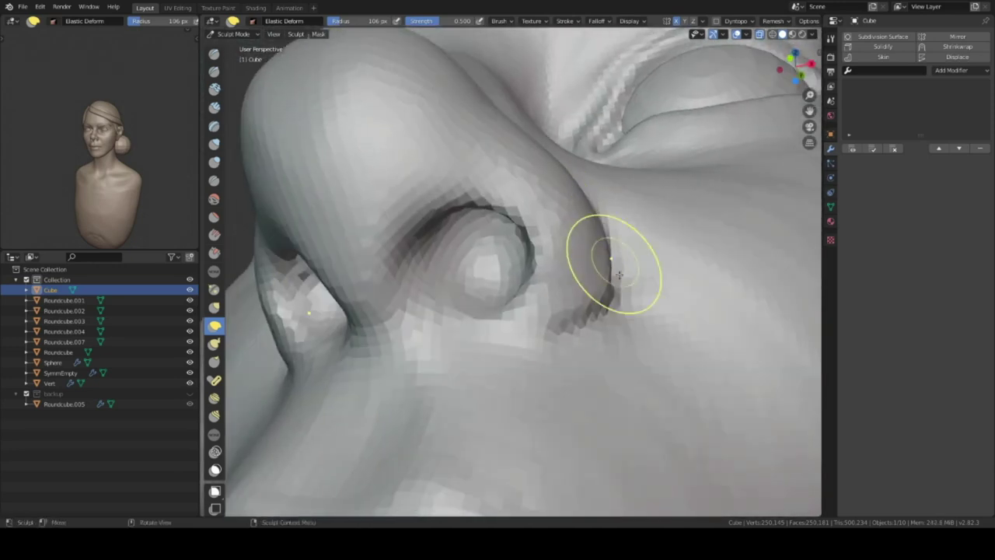
mouse_move(563, 195)
middle_down()
mouse_move(552, 345)
mouse_move(533, 344)
mouse_move(511, 296)
mouse_move(524, 254)
mouse_move(555, 329)
middle_up()
scroll(524, 254, down, 5)
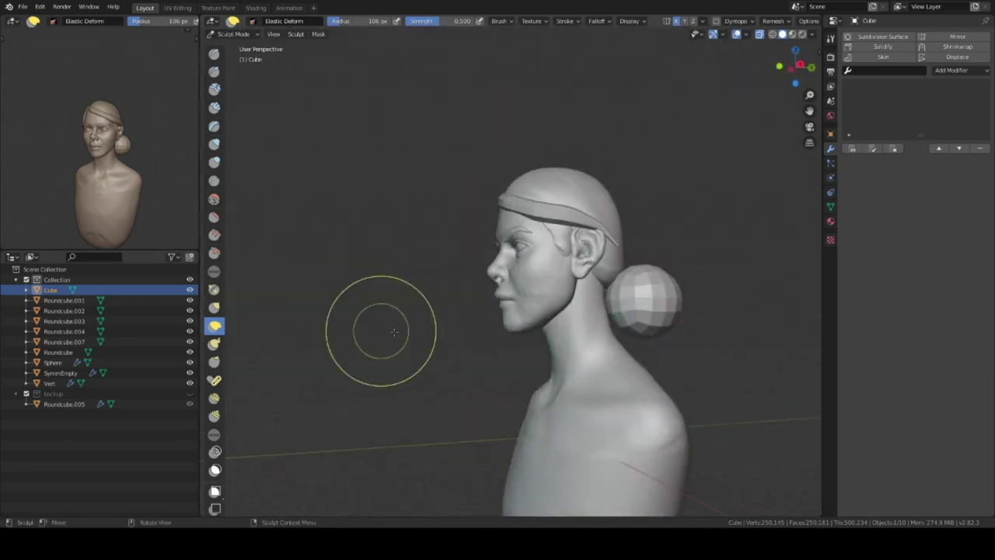
scroll(522, 244, up, 6)
scroll(491, 304, up, 3)
mouse_move(464, 315)
middle_down()
mouse_move(529, 260)
mouse_move(513, 329)
mouse_move(544, 262)
middle_up()
key(KP_1)
scroll(607, 373, down, 4)
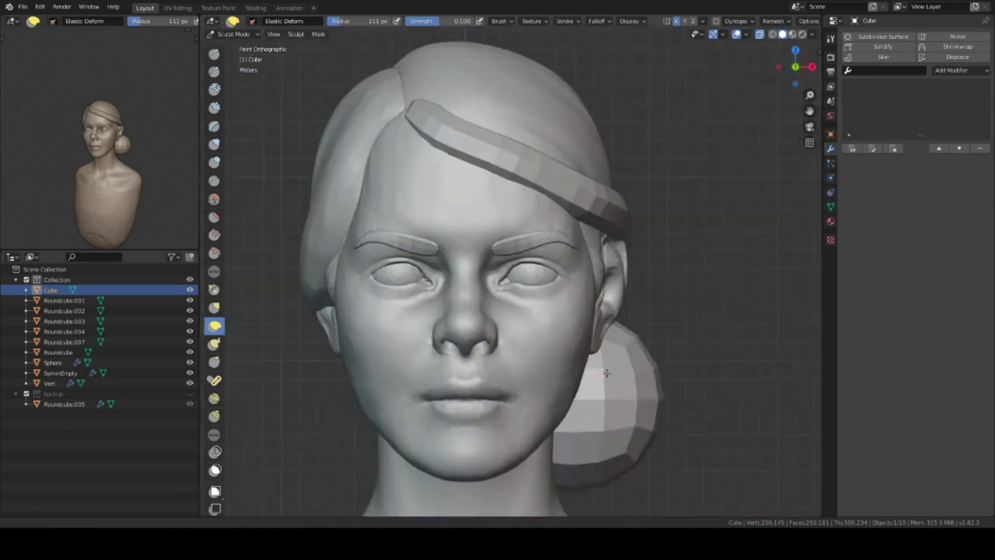
scroll(607, 373, down, 3)
middle_drag(606, 373, 619, 336)
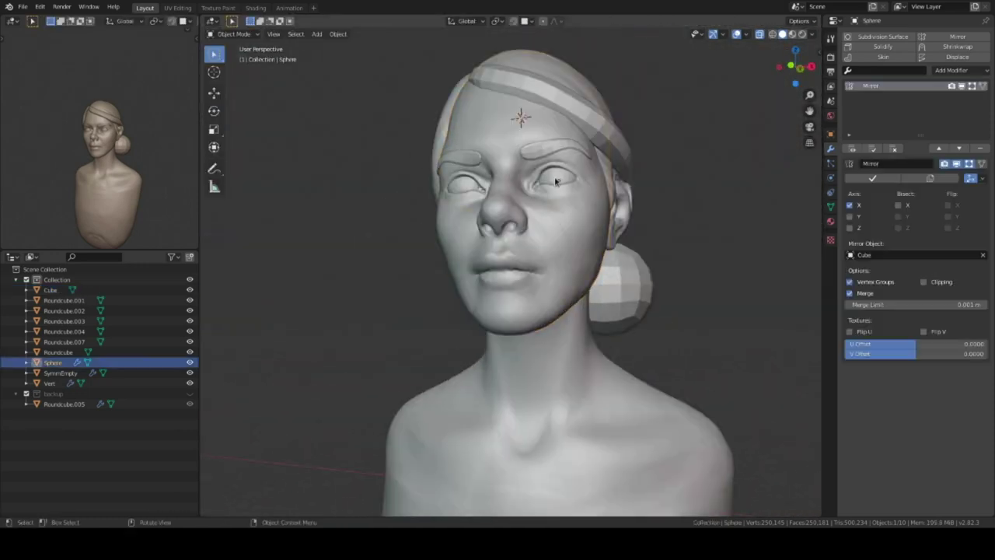
- Add an edge loop near the pole of the isolated eyeball sphere
middle_drag(542, 179, 541, 174)
scroll(481, 292, up, 4)
scroll(520, 248, up, 4)
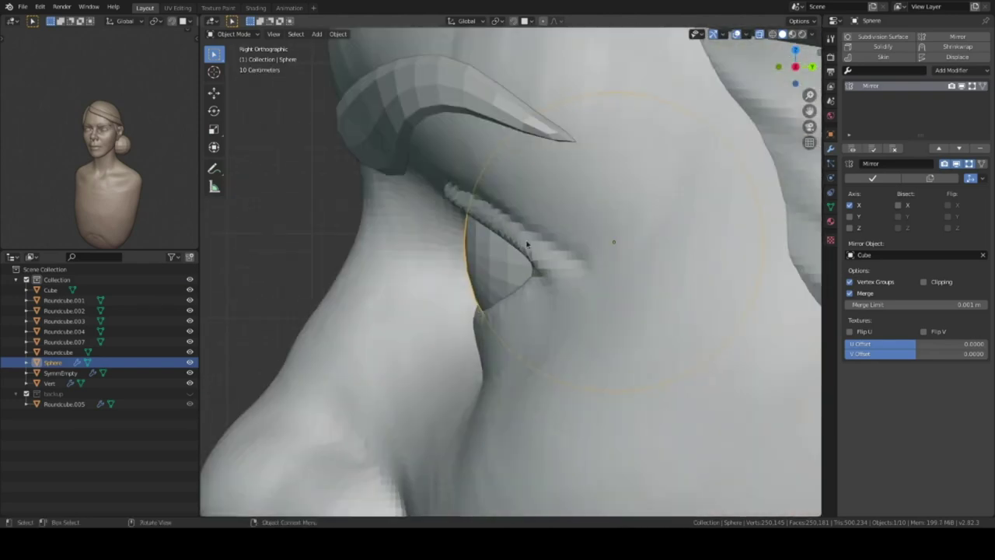
key(Tab)
key(KP_Divide)
key(ctrl+r)
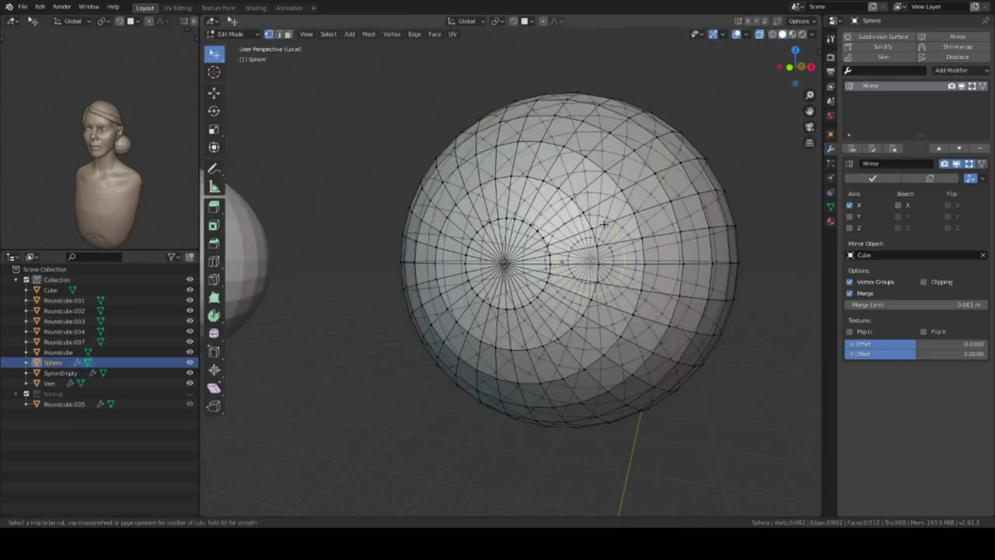
middle_drag(609, 313, 389, 305)
click(387, 304)
click(383, 305)
scroll(392, 308, up, 2)
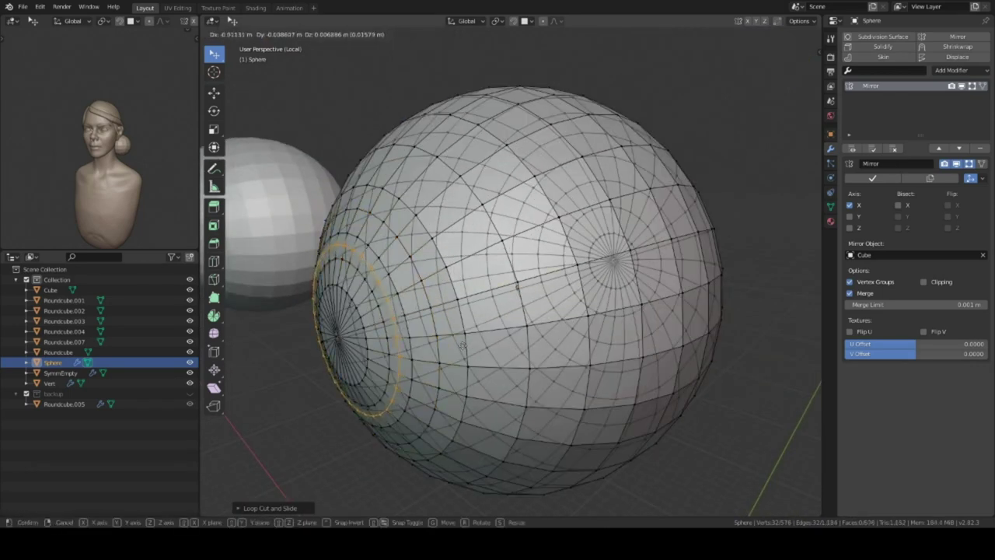
click(459, 345)
key(KP_Divide)
- Select the loop around the pole, then shrink, move and resize it
mouse_move(573, 318)
middle_down()
mouse_move(610, 305)
mouse_move(534, 376)
middle_up()
scroll(610, 305, up, 3)
alt+click(534, 376)
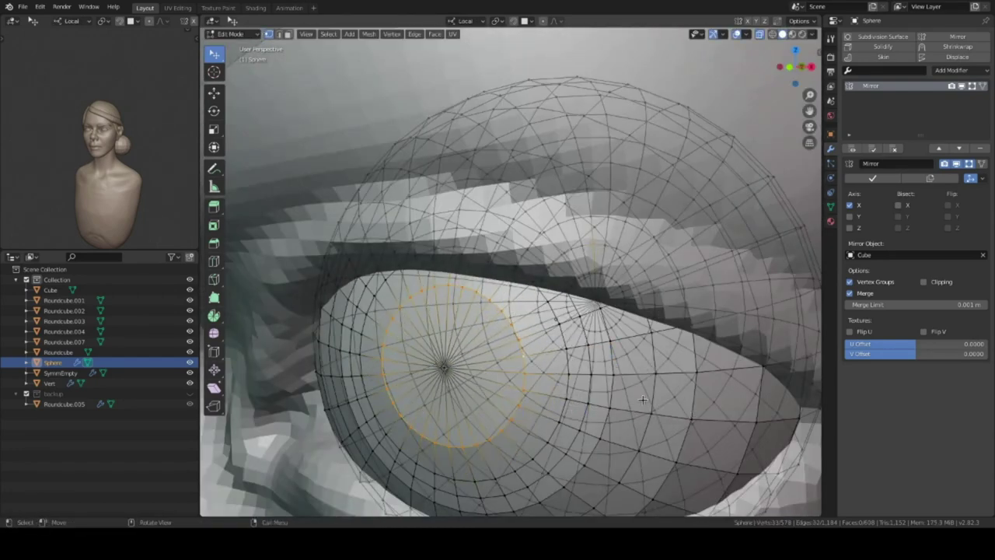
click(589, 410)
middle_drag(589, 410, 516, 111)
click(630, 206)
mouse_move(630, 206)
middle_down()
mouse_move(631, 171)
mouse_move(634, 192)
mouse_move(591, 206)
middle_up()
right_click(660, 159)
click(688, 195)
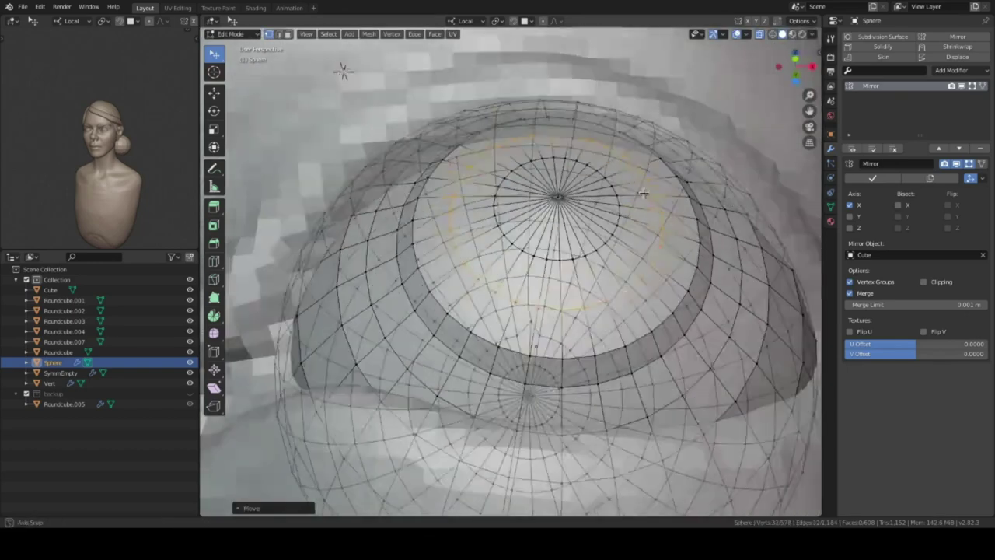
- Add a level-1 subdivision surface, push the pole along local Z, and grow the iris selection
key(ctrl+1)
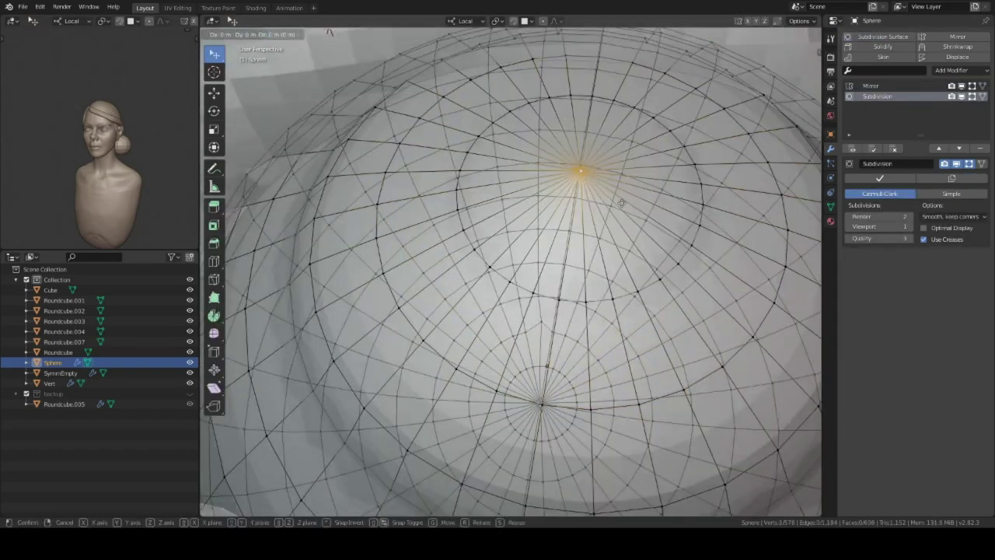
key(Tab)
middle_drag(625, 206, 763, 311)
key(Tab)
mouse_move(478, 262)
middle_down()
mouse_move(629, 222)
mouse_move(529, 335)
mouse_move(575, 197)
middle_up()
key(g)
key(z)
key(z)
click(630, 229)
key(Tab)
key(Tab)
key(ctrl+KP_Add)
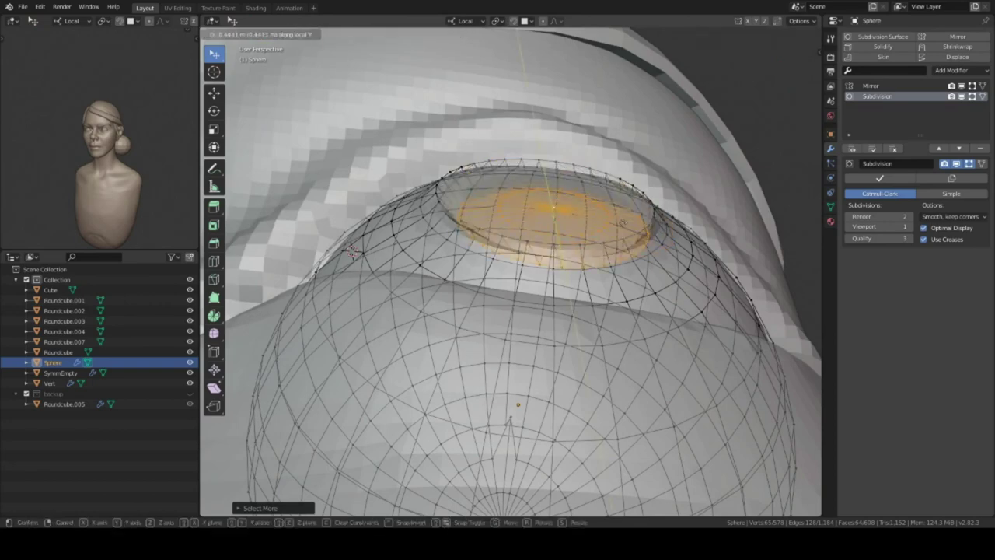
- Move and resize the eyeball vertices so the sphere fits the eye socket
key(Tab)
key(KP_1)
scroll(537, 322, down, 4)
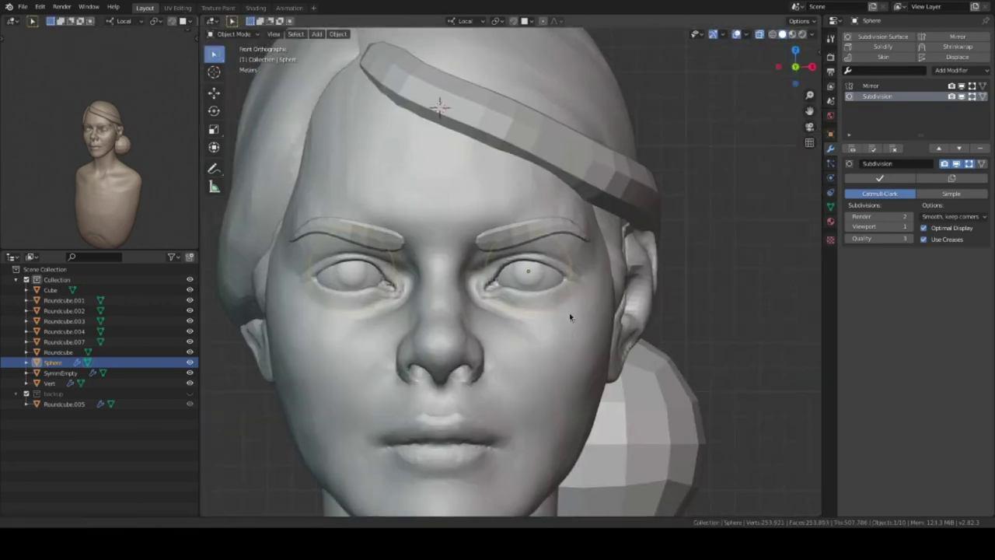
scroll(573, 316, down, 3)
click(532, 333)
mouse_move(532, 334)
middle_down()
mouse_move(658, 199)
mouse_move(614, 202)
middle_up()
key(Tab)
key(g)
click(657, 189)
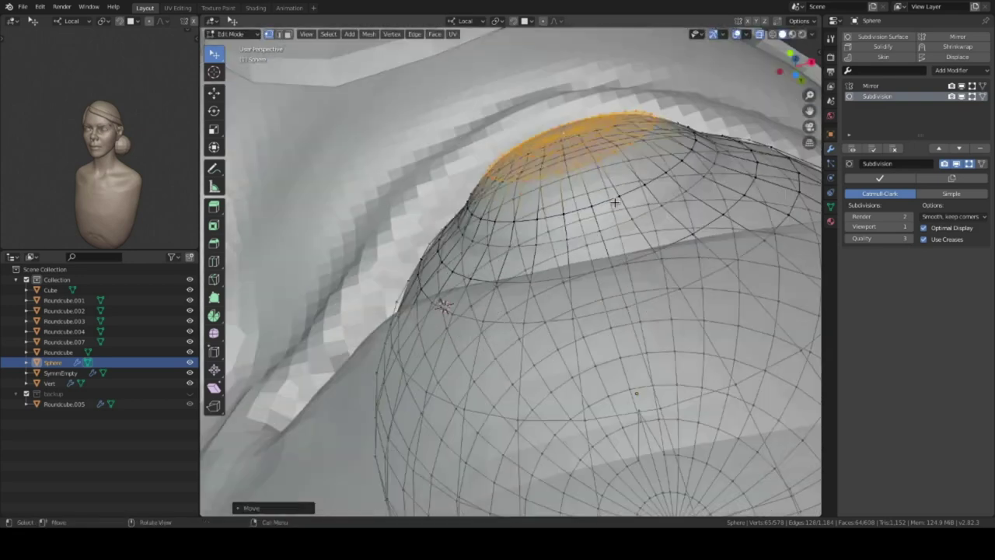
click(706, 165)
key(Tab)
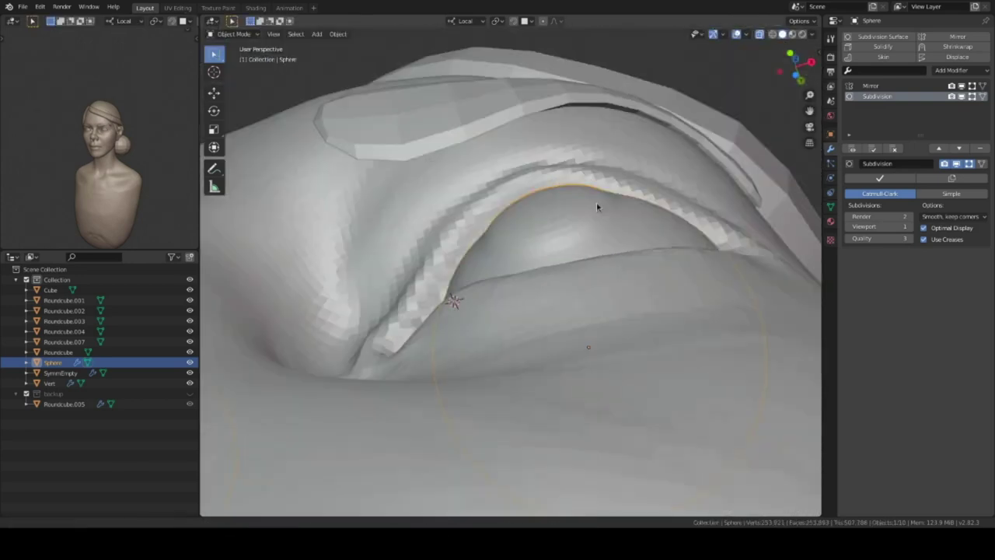
- Select the head mesh and switch it into Sculpt Mode
middle_drag(596, 201, 603, 247)
scroll(603, 247, down, 4)
mouse_move(539, 273)
middle_down()
mouse_move(534, 204)
mouse_move(529, 244)
mouse_move(458, 249)
mouse_move(613, 285)
mouse_move(615, 302)
mouse_move(546, 350)
mouse_move(479, 345)
middle_up()
click(533, 205)
key(ctrl+Tab)
scroll(578, 244, up, 3)
scroll(522, 215, up, 2)
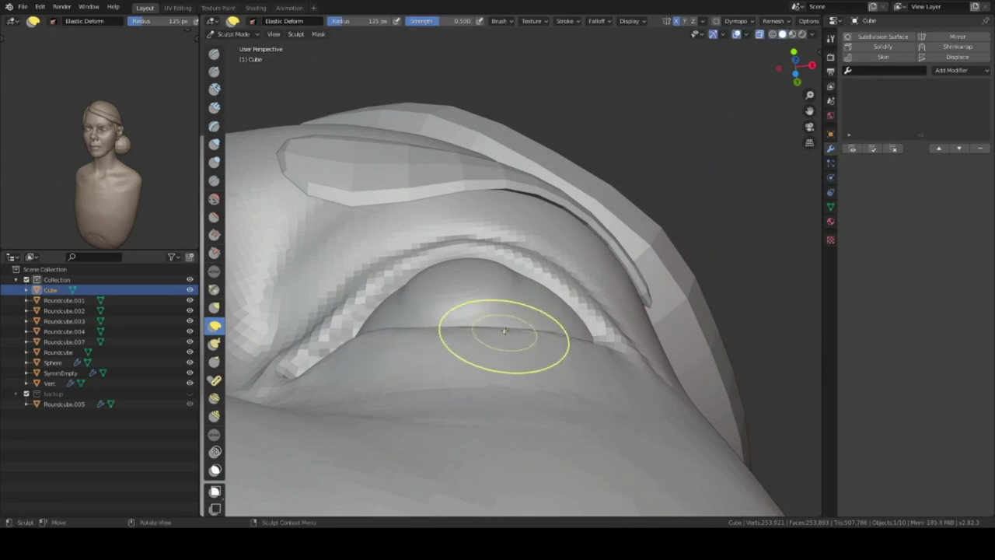
- Reshape the eyelids around the eyeball with Elastic Deform, then compare both eyes from the front
mouse_move(590, 176)
middle_down()
mouse_move(544, 233)
mouse_move(603, 265)
mouse_move(515, 255)
mouse_move(500, 329)
mouse_move(570, 230)
mouse_move(573, 378)
mouse_move(517, 327)
middle_up()
key(shift+space)
click(568, 265)
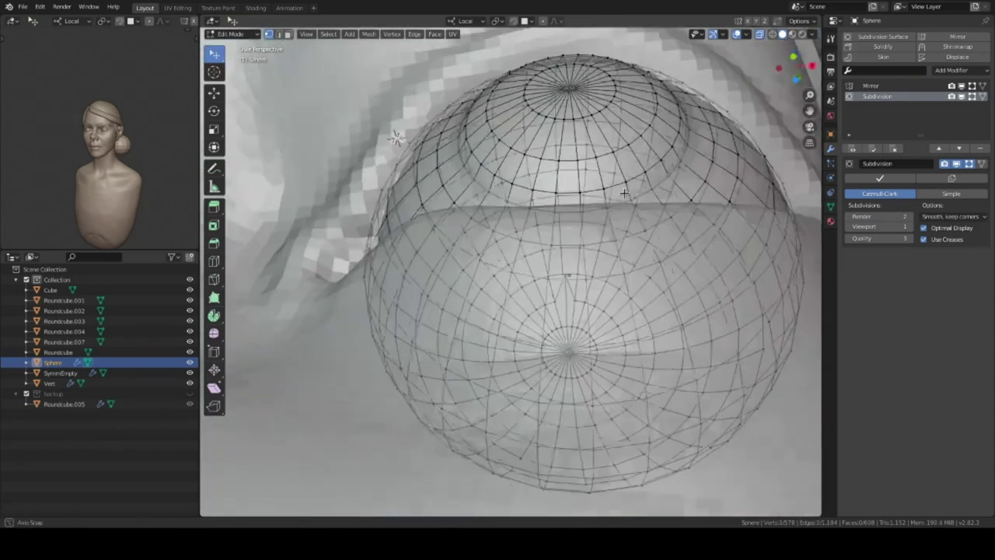
middle_drag(625, 193, 688, 176)
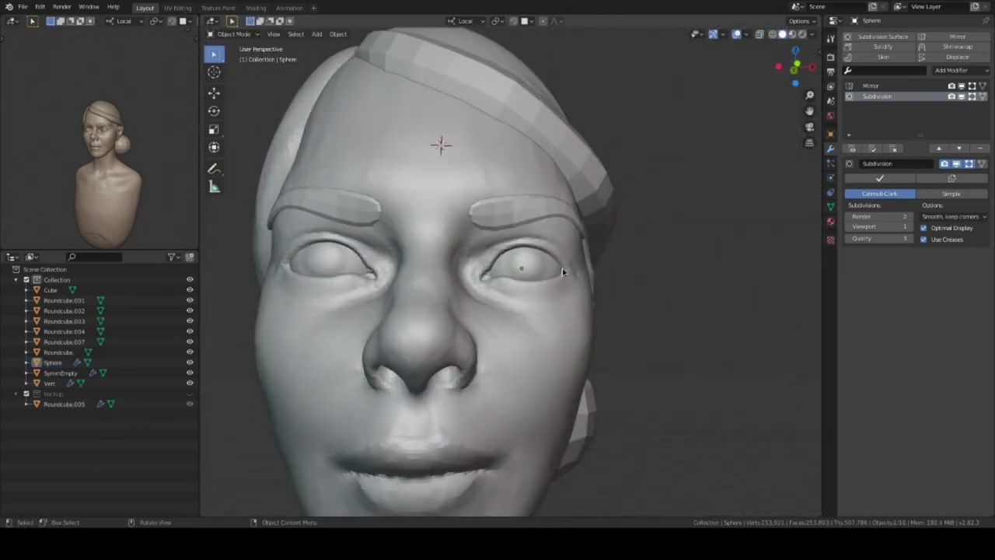
middle_drag(510, 242, 548, 261)
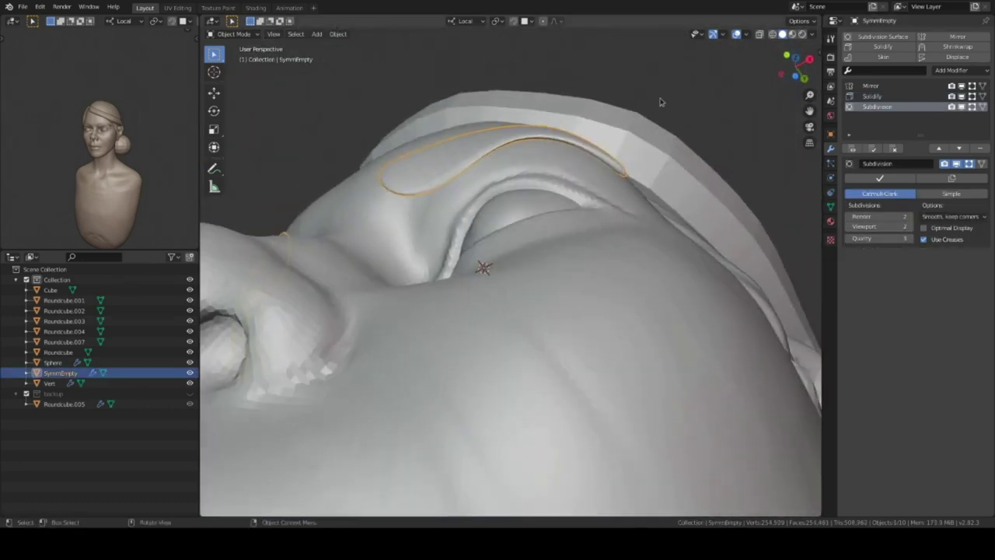
mouse_move(785, 234)
middle_down()
mouse_move(609, 295)
mouse_move(552, 242)
middle_up()
click(627, 200)
scroll(583, 185, down, 3)
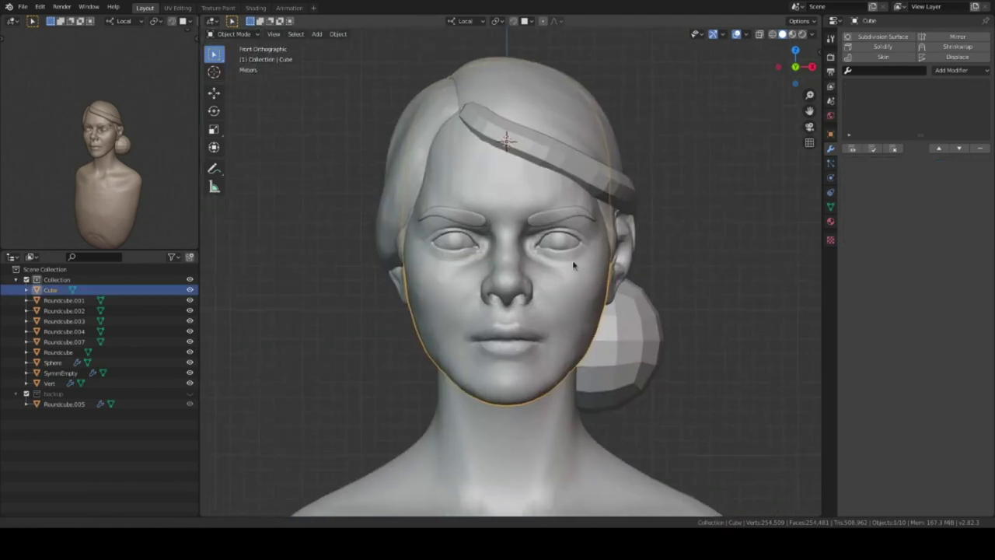
- Add a mirrored vertex object at the eye and extrude its edge along the upper eyelid
key(shift+a)
click(749, 385)
mouse_move(749, 385)
middle_down()
mouse_move(584, 258)
mouse_move(573, 269)
middle_up()
scroll(584, 258, up, 3)
click(583, 267)
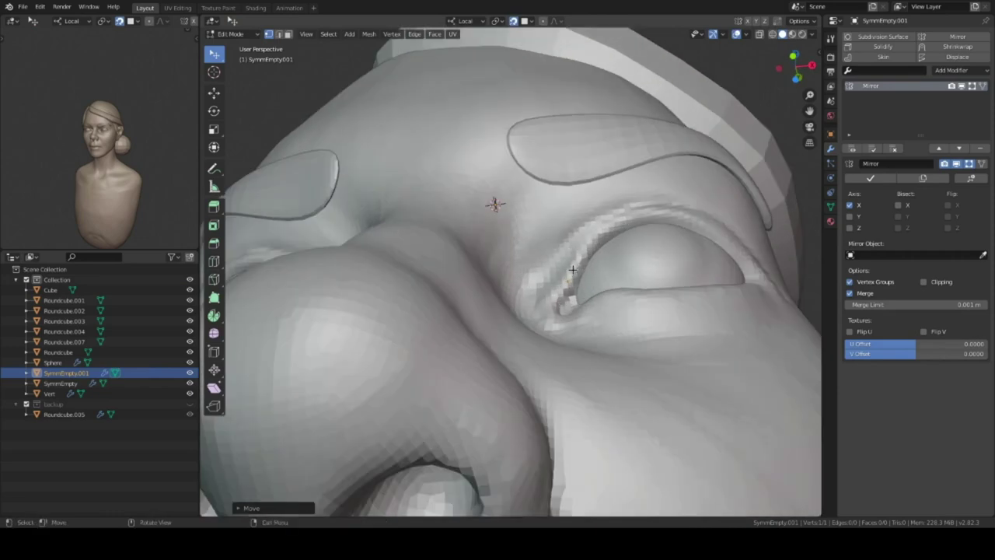
click(600, 233)
middle_drag(599, 232, 591, 196)
click(729, 201)
mouse_move(728, 200)
middle_down()
mouse_move(637, 262)
mouse_move(598, 255)
mouse_move(641, 185)
mouse_move(652, 274)
middle_up()
- Extrude the eyelid edge into a strip, add a middle loop, and fatten it with Alt+S
key(e)
click(599, 255)
key(g)
key(ctrl+r)
click(652, 274)
key(alt+s)
click(649, 272)
- Smooth the eyelid strip with a level-1 Subdivision Surface and check it from the side
key(KP_3)
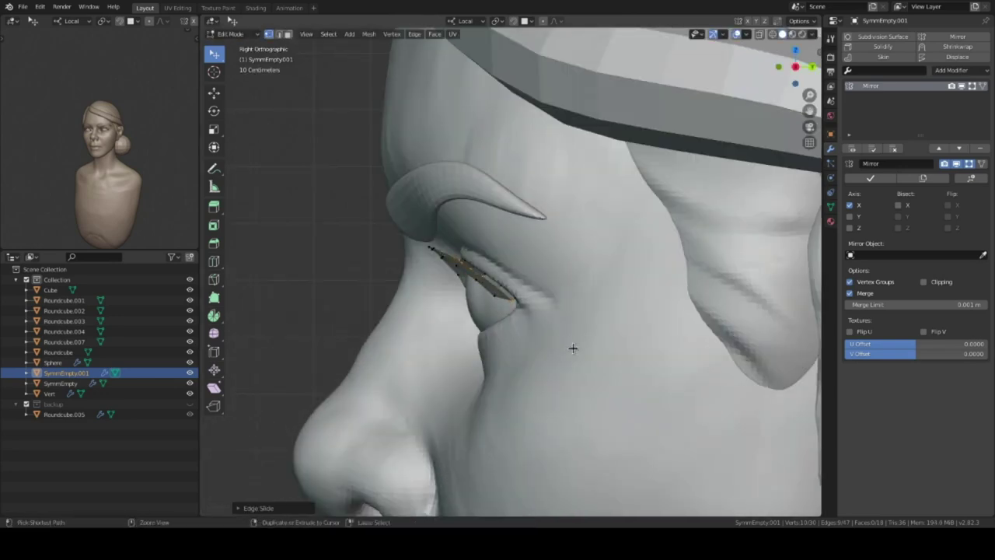
mouse_move(573, 347)
middle_down()
mouse_move(584, 255)
mouse_move(576, 326)
middle_up()
key(Tab)
key(ctrl+1)
key(Tab)
scroll(575, 326, up, 2)
scroll(572, 357, up, 1)
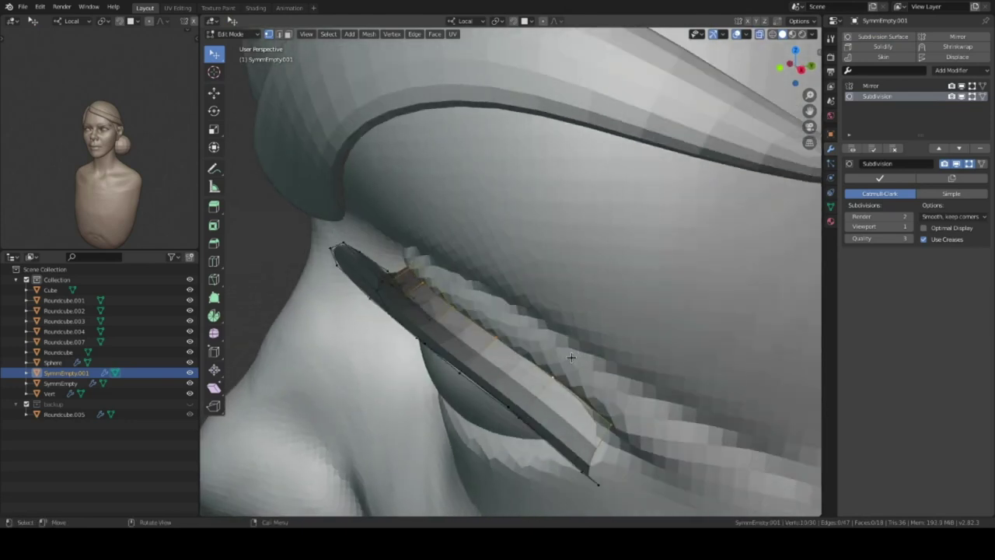
key(Tab)
scroll(590, 350, down, 4)
- Select the head, enter Sculpt Mode isolated in local view, and pick Clay Strips
mouse_move(589, 351)
middle_down()
mouse_move(501, 340)
mouse_move(538, 298)
mouse_move(566, 322)
mouse_move(583, 257)
middle_up()
scroll(526, 309, up, 3)
click(527, 309)
key(ctrl+Tab)
key(KP_Divide)
scroll(572, 279, up, 3)
key(shift+space)
key(2)
scroll(579, 264, up, 3)
- Mask the ear region to sculpt its rim, then clear the mask
scroll(584, 257, up, 2)
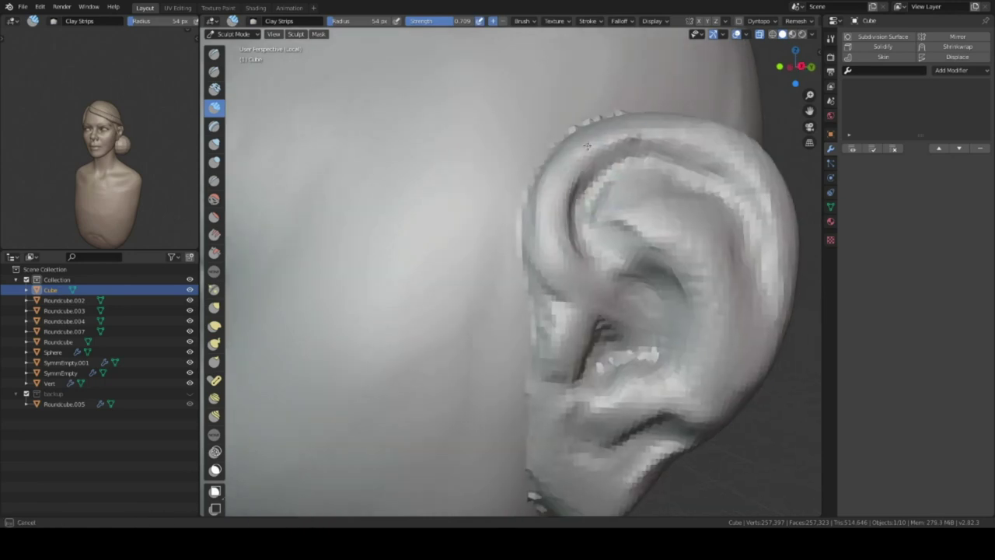
scroll(538, 201, down, 5)
middle_drag(538, 200, 569, 234)
scroll(568, 233, up, 5)
mouse_move(442, 313)
middle_down()
mouse_move(467, 350)
mouse_move(465, 342)
middle_up()
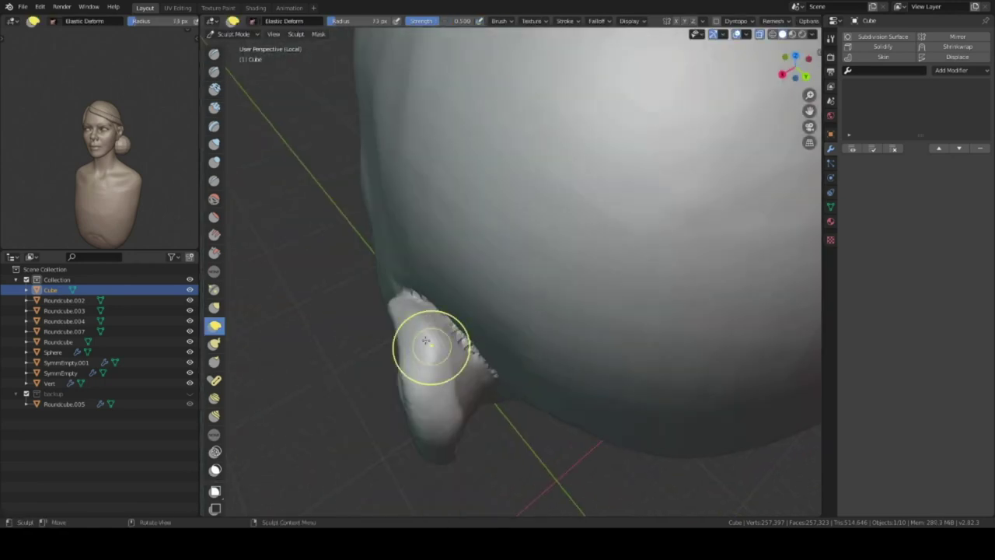
mouse_move(420, 277)
middle_down()
mouse_move(444, 355)
mouse_move(391, 355)
mouse_move(520, 402)
middle_up()
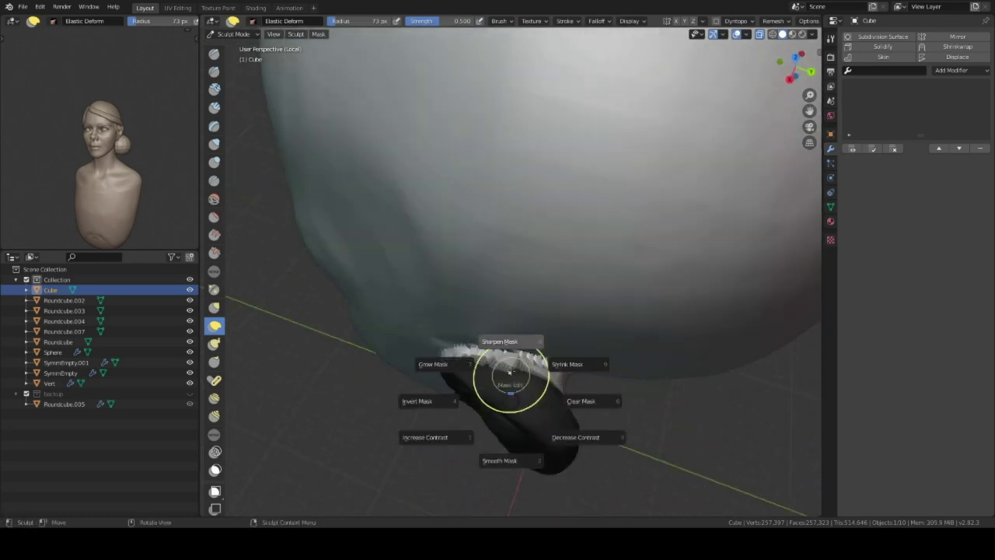
mouse_move(414, 344)
middle_down()
mouse_move(544, 295)
mouse_move(630, 194)
mouse_move(639, 208)
mouse_move(588, 195)
middle_up()
key(alt+m)
scroll(626, 202, down, 2)
scroll(579, 225, down, 3)
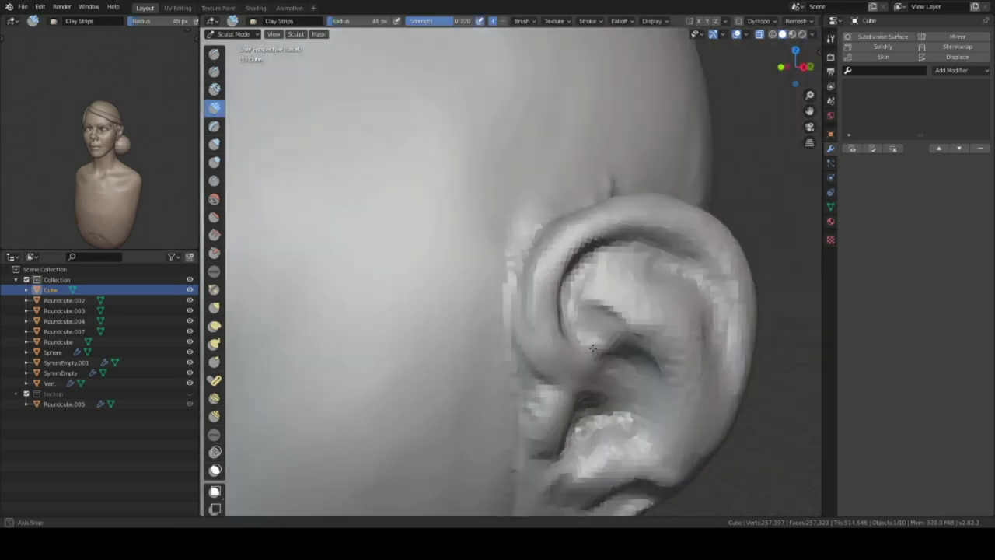
- Refine the ear's hollow and folds, inspecting it from below, behind and above
mouse_move(592, 348)
middle_down()
mouse_move(409, 227)
mouse_move(465, 298)
mouse_move(412, 337)
mouse_move(424, 385)
mouse_move(475, 249)
mouse_move(617, 279)
middle_up()
mouse_move(584, 207)
middle_down()
mouse_move(598, 294)
mouse_move(564, 265)
middle_up()
mouse_move(512, 239)
middle_down()
mouse_move(597, 368)
mouse_move(582, 355)
mouse_move(495, 401)
mouse_move(449, 330)
mouse_move(478, 271)
mouse_move(444, 181)
mouse_move(457, 355)
middle_up()
mouse_move(448, 318)
middle_down()
mouse_move(443, 282)
mouse_move(544, 296)
middle_up()
scroll(609, 323, up, 5)
key(shift+space)
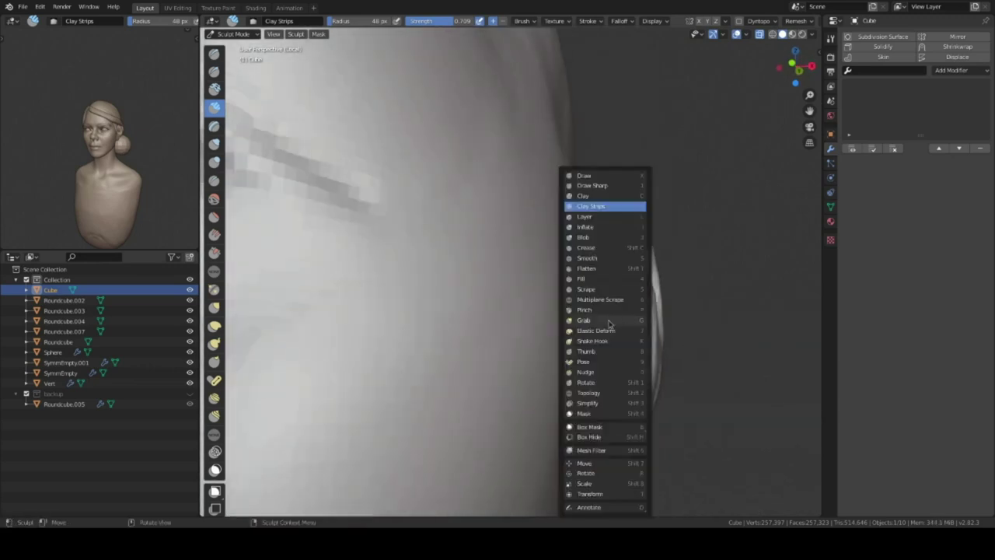
scroll(612, 257, down, 3)
middle_drag(612, 303, 559, 257)
scroll(535, 223, down, 3)
mouse_move(536, 222)
middle_down()
mouse_move(499, 373)
mouse_move(544, 272)
mouse_move(617, 222)
middle_up()
scroll(590, 243, up, 4)
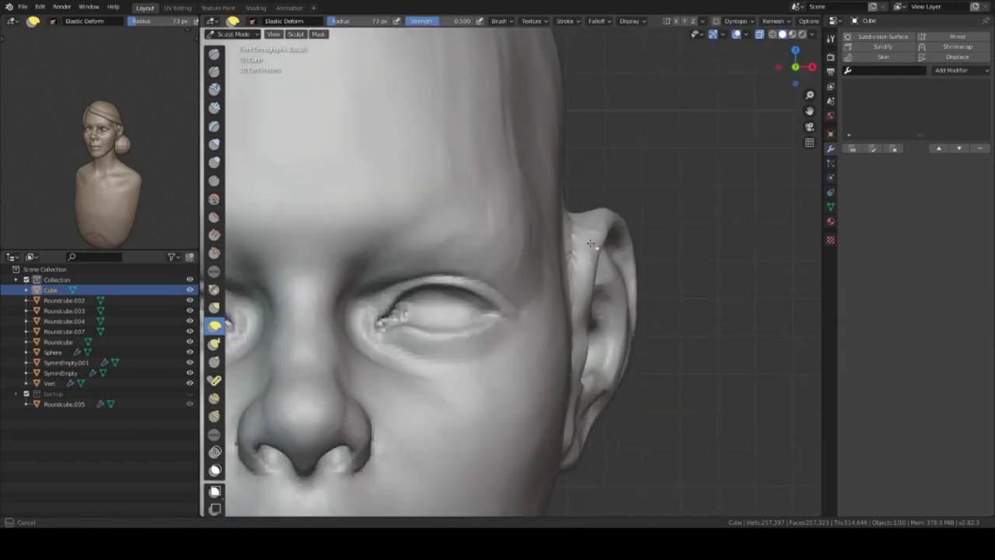
mouse_move(589, 256)
middle_down()
mouse_move(589, 217)
mouse_move(596, 342)
mouse_move(613, 291)
mouse_move(487, 345)
middle_up()
- Blend the ear into the head with Clay Strips and Elastic Deform, then exit local view
key(c)
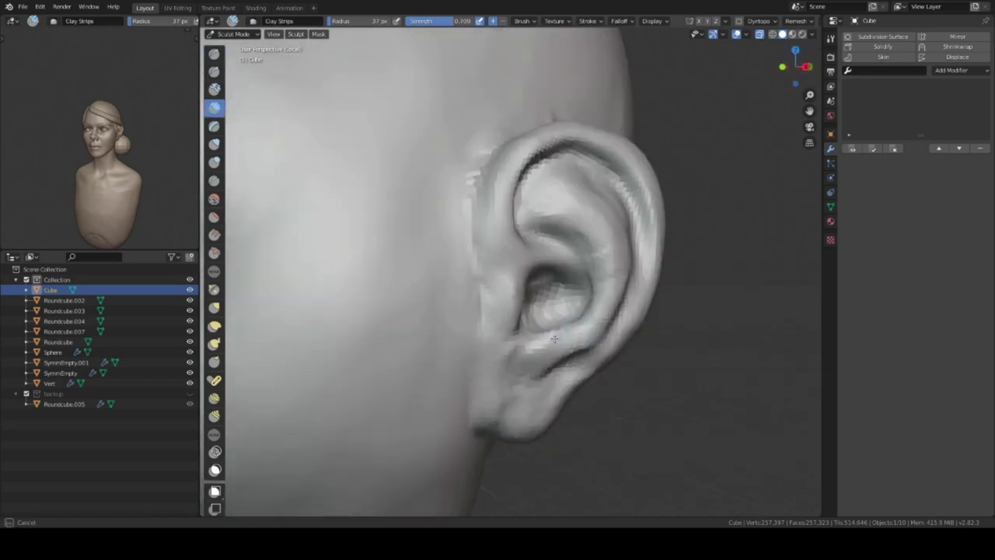
key(e)
mouse_move(530, 316)
middle_down()
mouse_move(515, 333)
mouse_move(518, 360)
mouse_move(618, 249)
mouse_move(459, 324)
middle_up()
scroll(619, 249, down, 6)
key(KP_Divide)
key(KP_Divide)
mouse_move(555, 300)
middle_down()
mouse_move(578, 322)
mouse_move(552, 325)
middle_up()
- Move the eyelid strip vertices so the strip sits on the upper eyelid
scroll(552, 325, down, 4)
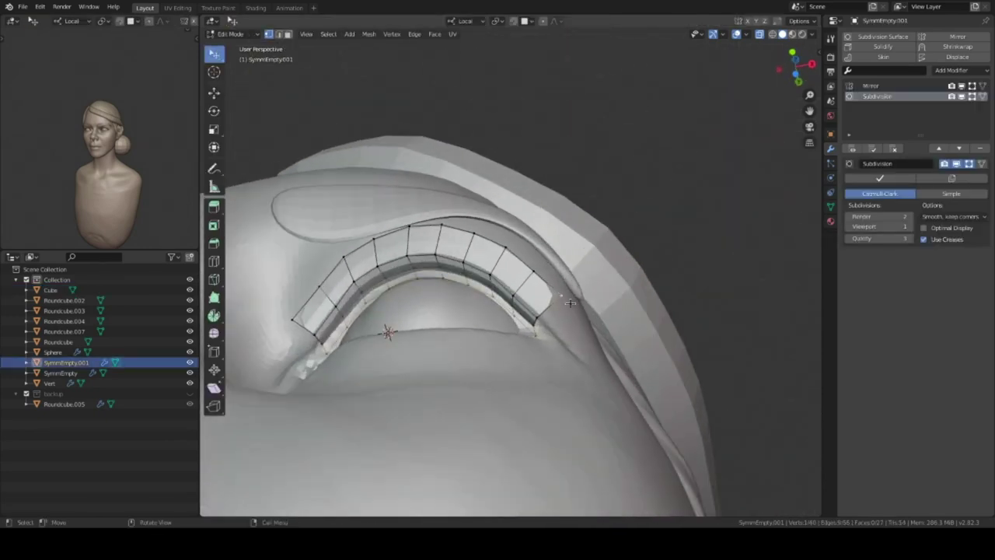
middle_drag(560, 298, 544, 295)
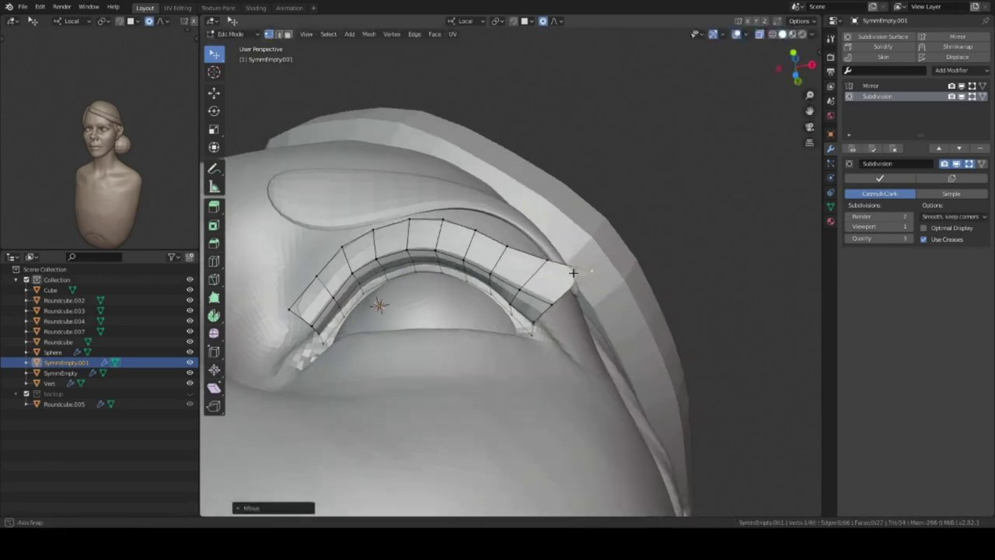
key(g)
click(520, 283)
mouse_move(597, 255)
middle_down()
mouse_move(589, 244)
mouse_move(535, 269)
middle_up()
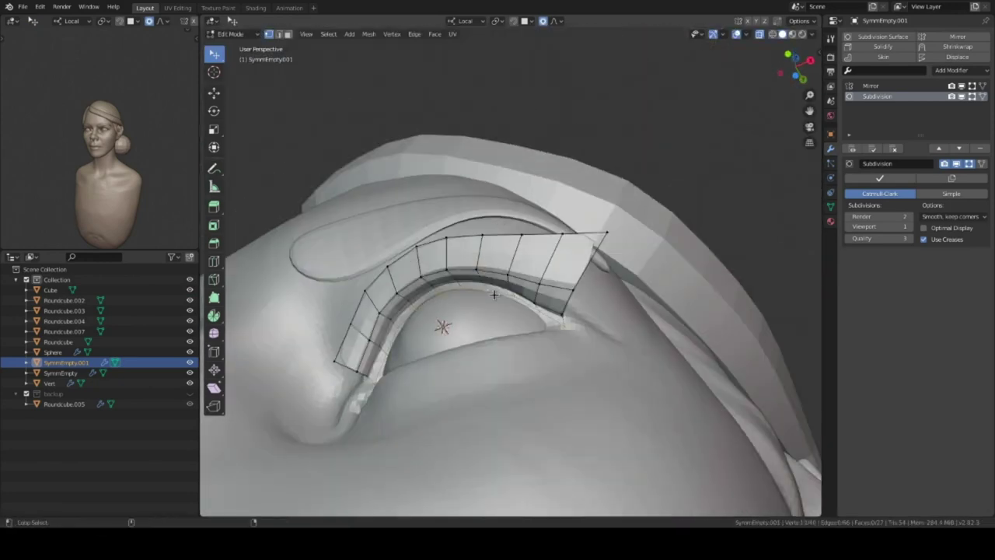
click(480, 317)
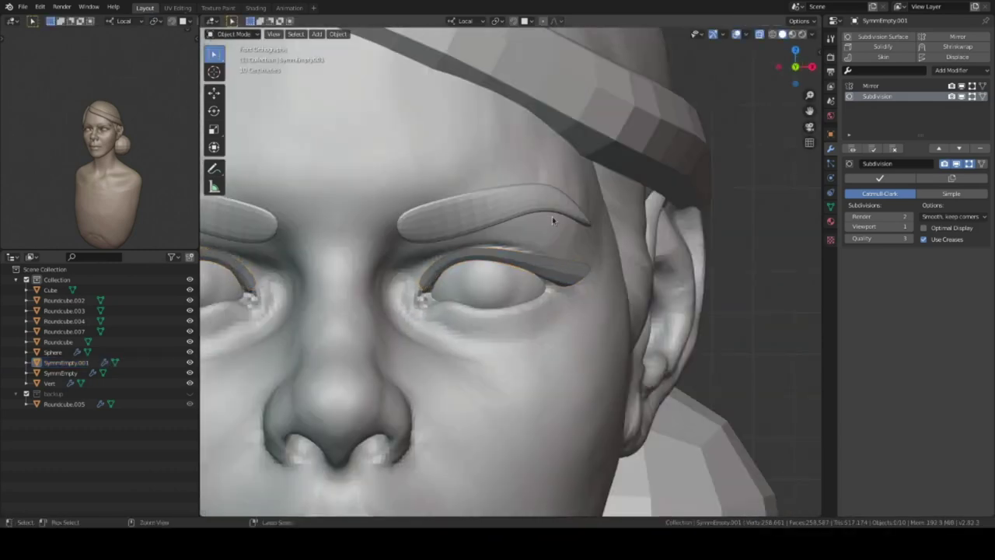
scroll(552, 220, down, 4)
mouse_move(552, 220)
middle_down()
mouse_move(524, 340)
mouse_move(467, 194)
middle_up()
scroll(466, 195, up, 3)
- Reshape SymmEmpty.001 in Edit Mode with proportional editing to hug the eyelid
click(505, 124)
key(Tab)
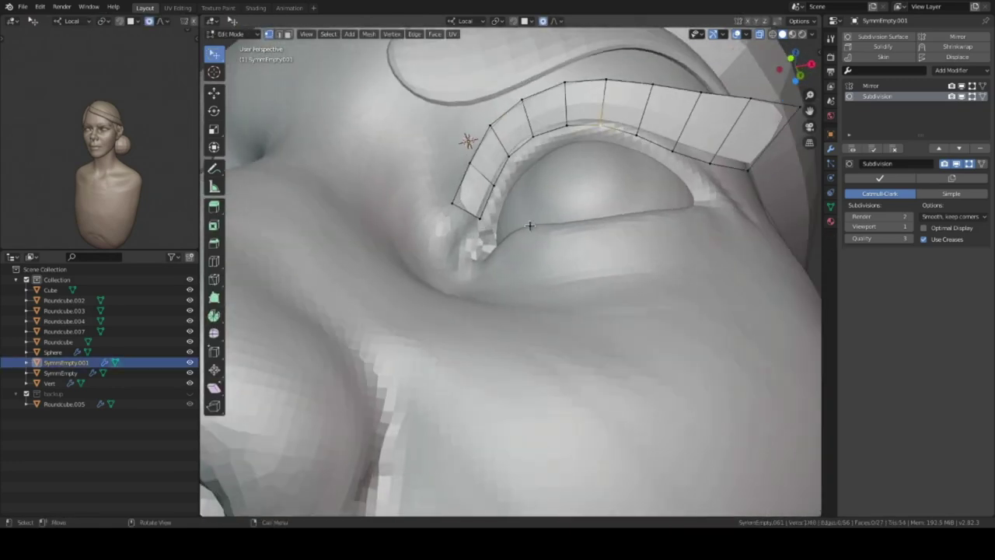
scroll(494, 203, up, 2)
scroll(494, 204, down, 3)
scroll(427, 115, down, 3)
scroll(427, 116, up, 4)
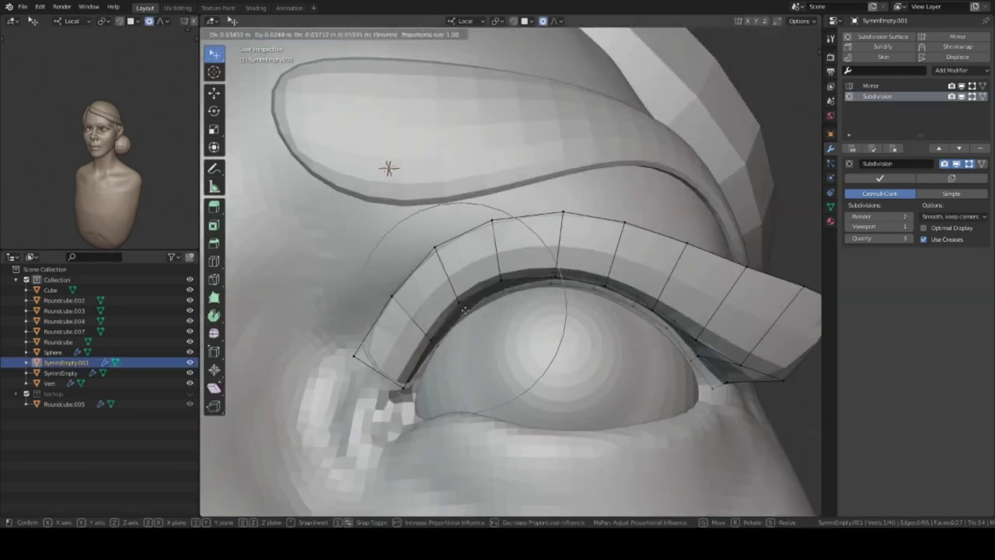
scroll(482, 310, up, 2)
click(484, 313)
- Return to Object Mode, view the face from the front, and select the head mesh
key(Tab)
scroll(533, 337, down, 4)
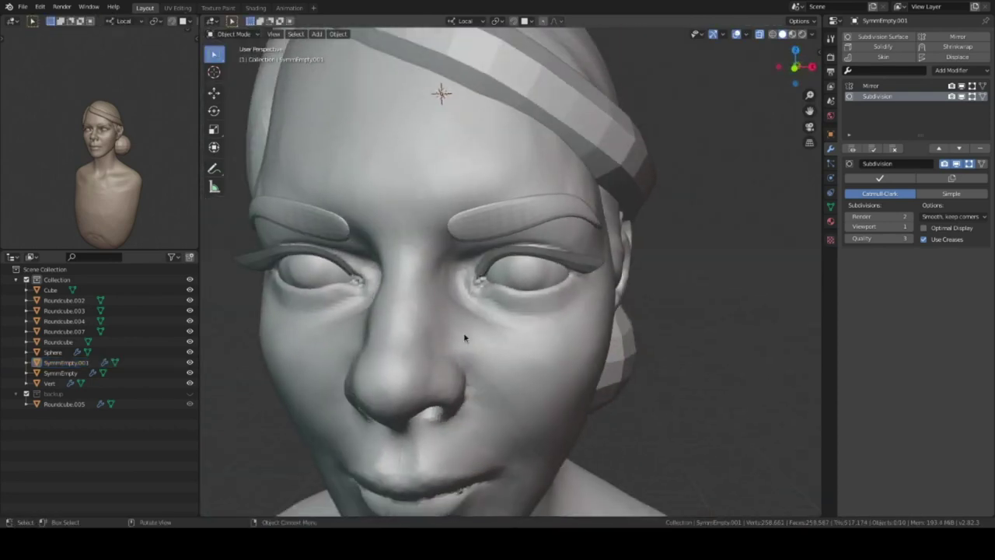
key(KP_1)
click(524, 229)
key(ctrl+Tab)
- Put the head into Sculpt Mode and reshape the area beneath the nose with Elastic Deform
click(533, 288)
scroll(489, 267, up, 4)
mouse_move(489, 267)
middle_down()
mouse_move(466, 260)
mouse_move(566, 238)
mouse_move(570, 215)
middle_up()
scroll(462, 260, up, 2)
scroll(639, 266, down, 3)
mouse_move(516, 195)
middle_down()
mouse_move(513, 252)
mouse_move(484, 327)
mouse_move(482, 371)
mouse_move(536, 355)
mouse_move(648, 356)
mouse_move(548, 274)
middle_up()
scroll(484, 326, up, 4)
scroll(547, 274, up, 3)
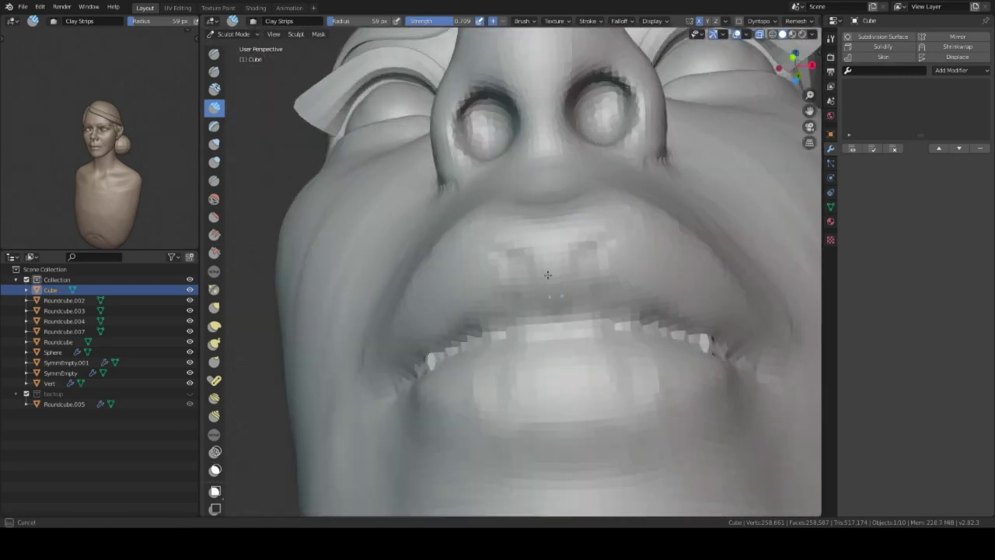
- Refine the upper lip profile and mouth corners with a 118 px Elastic Deform brush
middle_drag(609, 285, 558, 262)
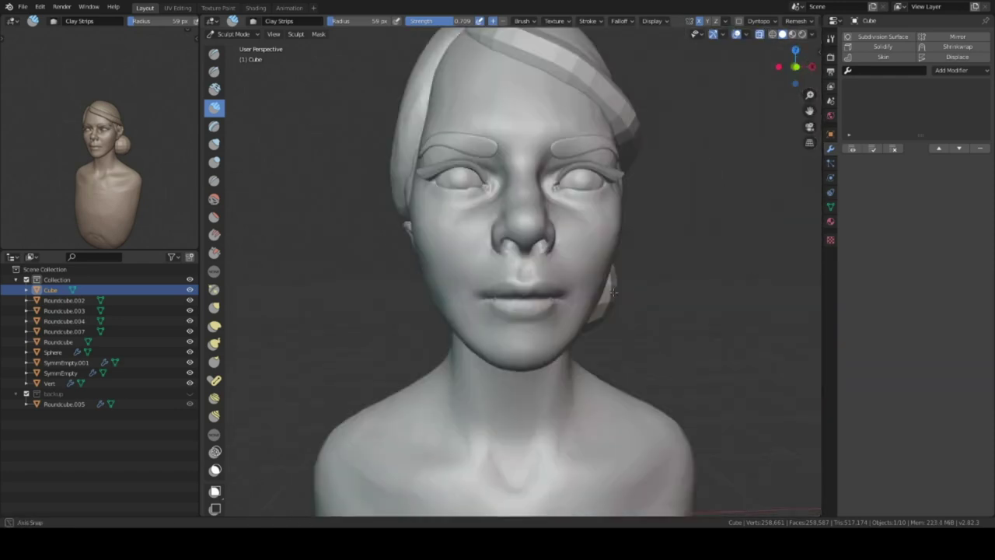
mouse_move(561, 223)
middle_down()
mouse_move(498, 226)
mouse_move(489, 211)
mouse_move(593, 251)
mouse_move(402, 356)
middle_up()
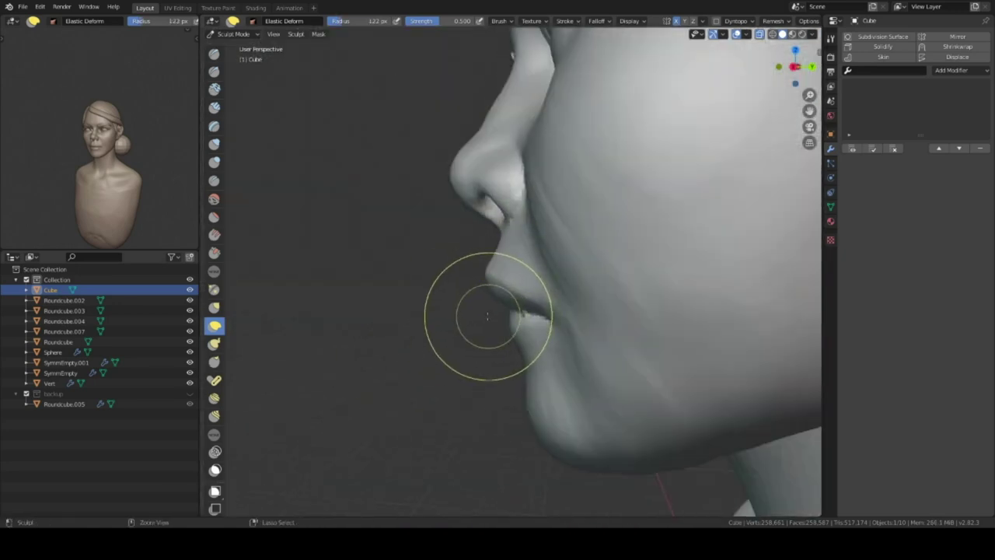
mouse_move(558, 237)
middle_down()
mouse_move(484, 288)
mouse_move(451, 260)
middle_up()
scroll(531, 280, up, 5)
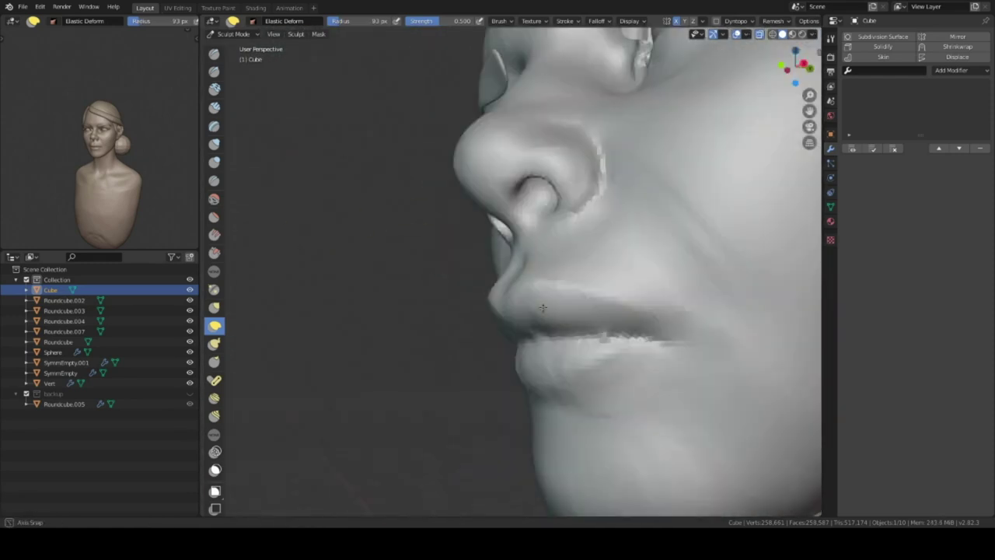
middle_drag(542, 308, 617, 225)
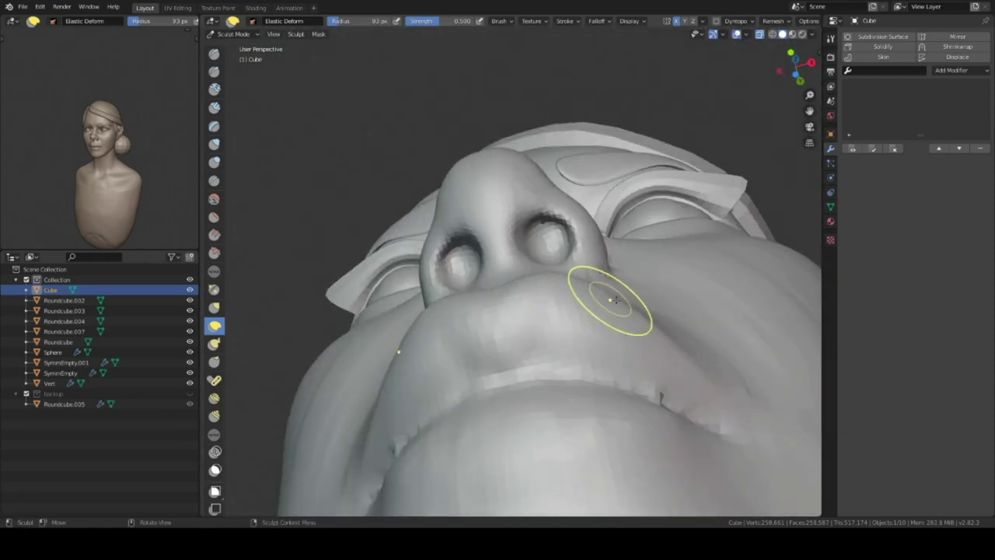
middle_drag(615, 300, 589, 396)
mouse_move(565, 308)
middle_down()
mouse_move(534, 249)
mouse_move(584, 251)
middle_up()
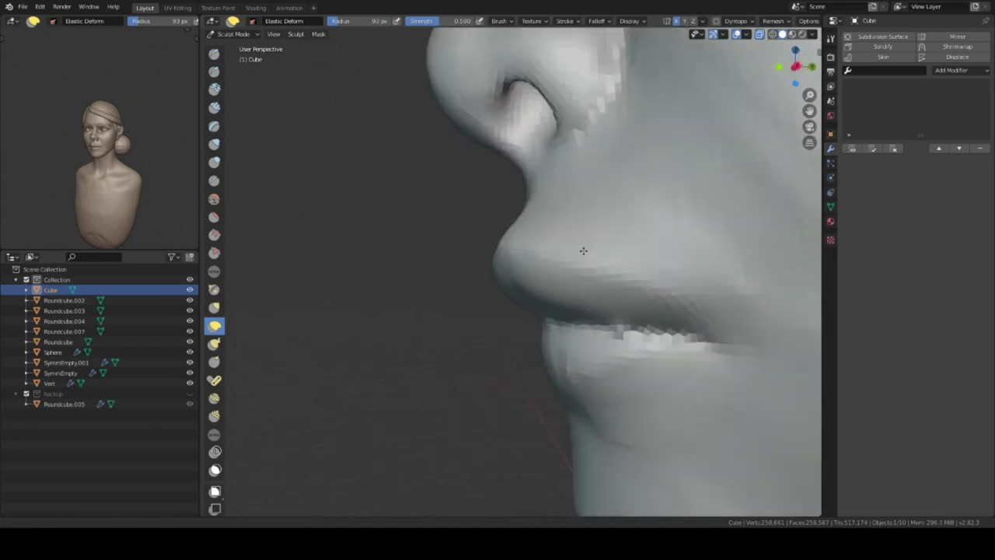
mouse_move(628, 329)
middle_down()
mouse_move(572, 237)
mouse_move(567, 267)
mouse_move(506, 240)
mouse_move(518, 311)
mouse_move(473, 347)
middle_up()
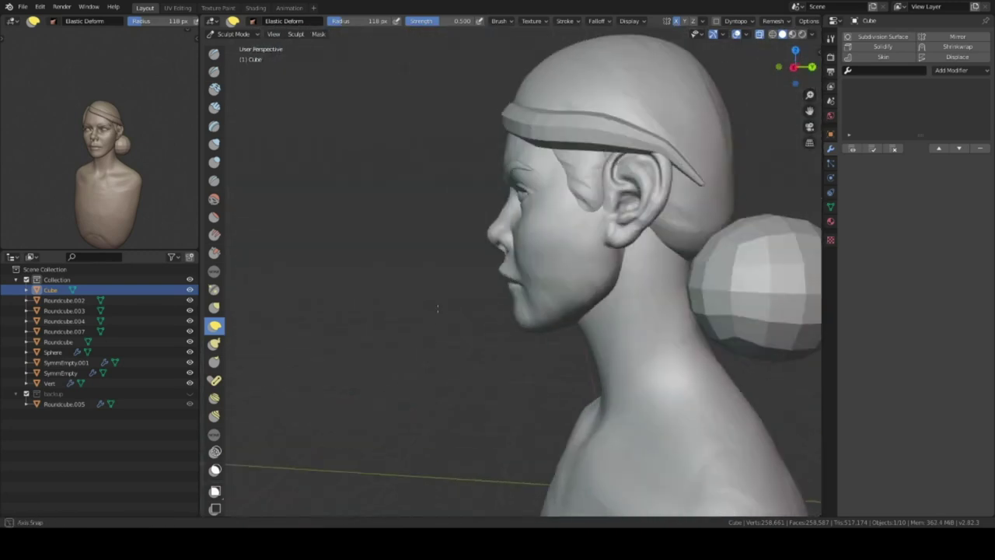
- Shape the lower lip and chin from below, switching to Clay Strips at 0.709 strength
scroll(459, 261, down, 5)
mouse_move(459, 261)
middle_down()
mouse_move(562, 300)
mouse_move(389, 291)
middle_up()
mouse_move(499, 309)
middle_down()
mouse_move(570, 326)
mouse_move(405, 274)
mouse_move(544, 373)
mouse_move(504, 378)
mouse_move(534, 311)
mouse_move(500, 278)
mouse_move(537, 279)
mouse_move(498, 295)
mouse_move(451, 292)
mouse_move(545, 311)
mouse_move(506, 269)
mouse_move(601, 356)
middle_up()
scroll(544, 373, up, 3)
scroll(505, 378, down, 3)
scroll(500, 277, up, 2)
scroll(435, 289, down, 4)
scroll(435, 289, up, 4)
key(shift+c)
- Build up the lips with Clay Strips from a close side view
mouse_move(509, 319)
middle_down()
mouse_move(497, 311)
mouse_move(547, 291)
mouse_move(561, 314)
mouse_move(503, 299)
middle_up()
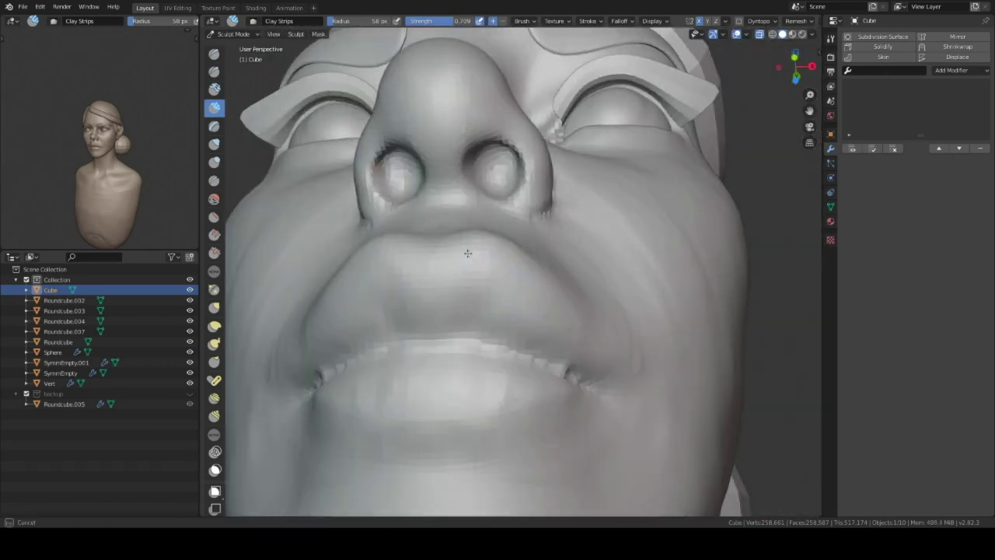
middle_drag(467, 253, 505, 295)
scroll(599, 367, up, 5)
middle_drag(600, 366, 545, 288)
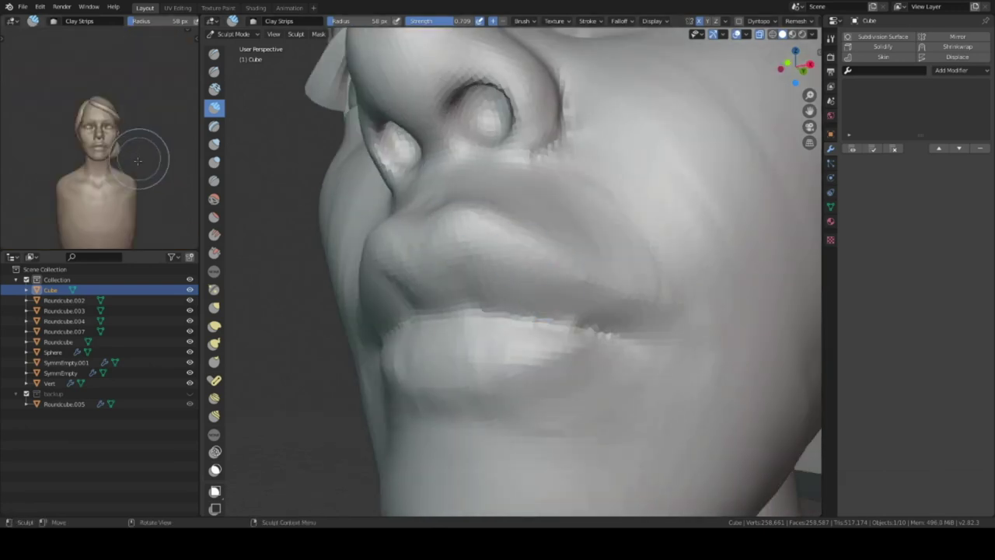
mouse_move(580, 284)
middle_down()
mouse_move(581, 77)
mouse_move(544, 302)
mouse_move(606, 306)
mouse_move(634, 326)
middle_up()
scroll(545, 302, up, 2)
scroll(545, 302, up, 2)
scroll(641, 304, up, 5)
scroll(634, 327, up, 2)
scroll(639, 333, up, 2)
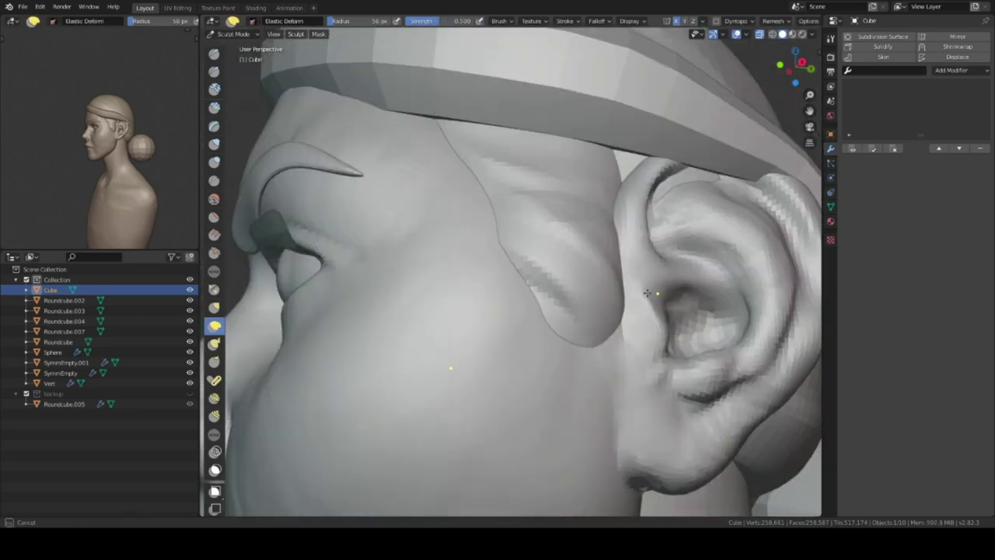
scroll(657, 340, down, 5)
scroll(615, 349, up, 2)
- Enlarge the brush to 83 px, reshape the ear, and return to Object Mode
key(f)
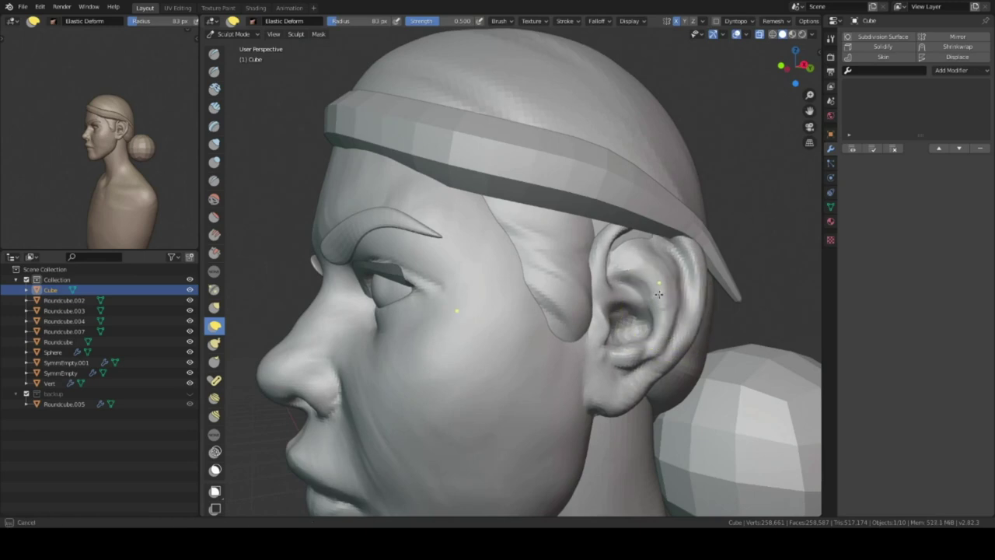
middle_drag(658, 294, 600, 300)
scroll(600, 300, up, 2)
scroll(631, 249, down, 2)
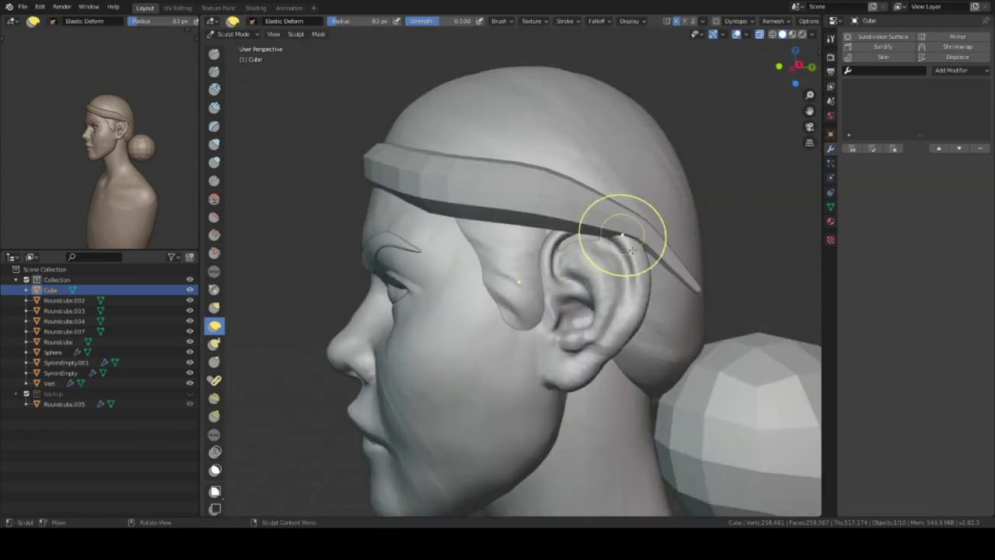
scroll(622, 382, up, 2)
mouse_move(622, 382)
middle_down()
mouse_move(695, 285)
mouse_move(595, 349)
mouse_move(413, 311)
mouse_move(587, 323)
mouse_move(521, 320)
mouse_move(562, 311)
mouse_move(552, 201)
middle_up()
scroll(642, 318, down, 2)
key(ctrl+Tab)
key(ctrl+Tab)
- Build up the lips and lower face with Clay Strips, resizing the brush to 51 px
key(shift+space)
key(c)
middle_drag(475, 323, 479, 322)
key(f)
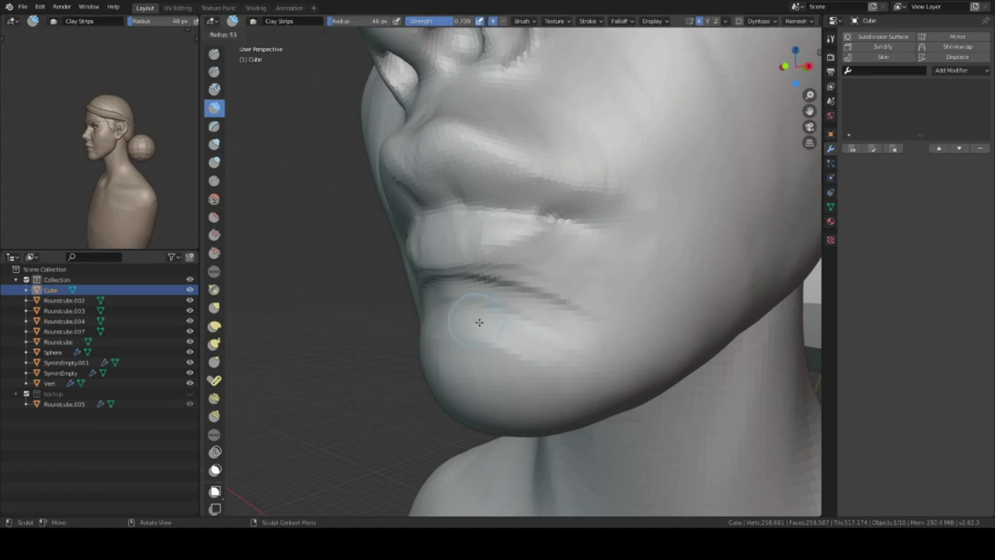
mouse_move(596, 337)
middle_down()
mouse_move(564, 222)
mouse_move(670, 252)
middle_up()
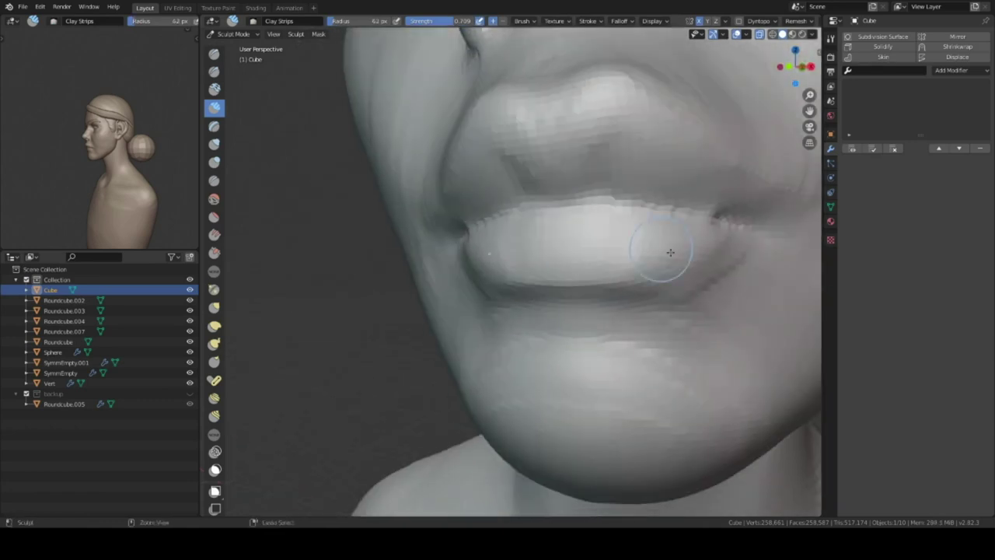
scroll(640, 308, down, 3)
mouse_move(640, 308)
middle_down()
mouse_move(582, 285)
mouse_move(575, 326)
mouse_move(604, 160)
middle_up()
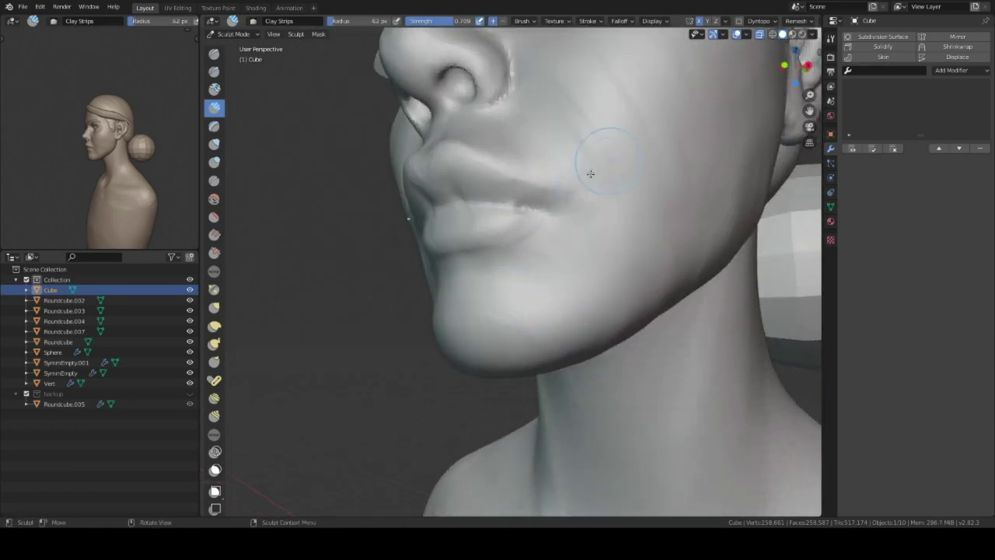
scroll(594, 219, up, 2)
middle_drag(594, 219, 601, 276)
ctrl+middle_drag(605, 324, 484, 265)
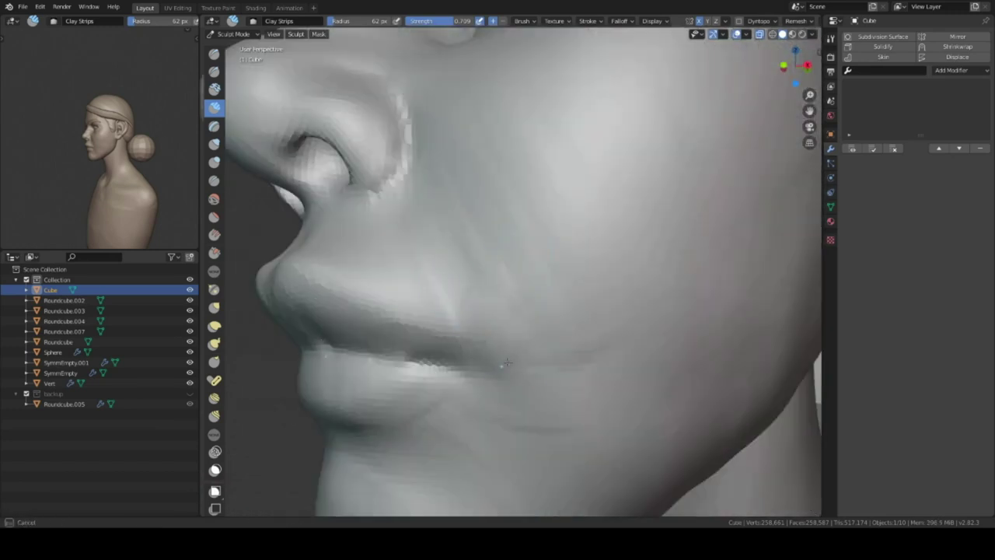
mouse_move(510, 329)
middle_down()
mouse_move(544, 296)
mouse_move(633, 309)
middle_up()
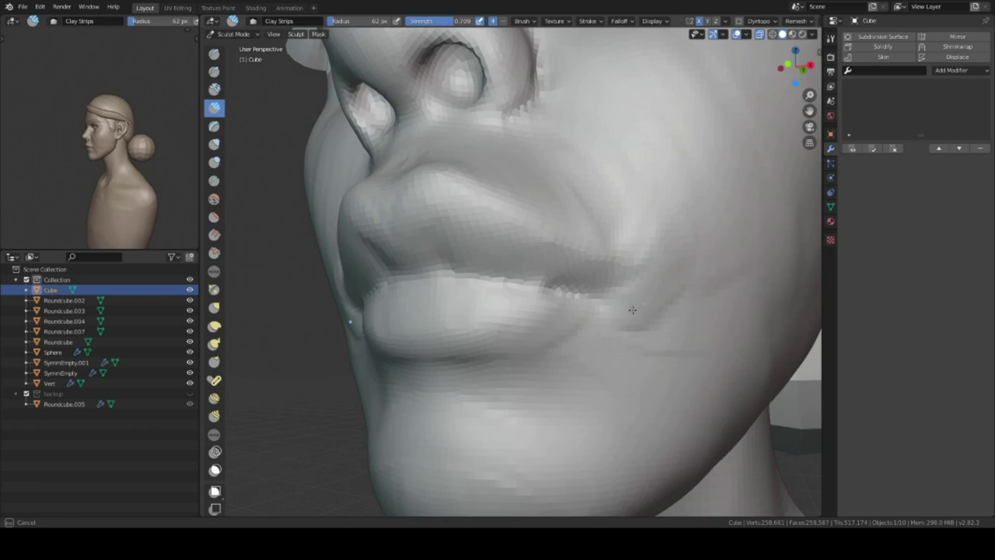
middle_drag(449, 342, 518, 334)
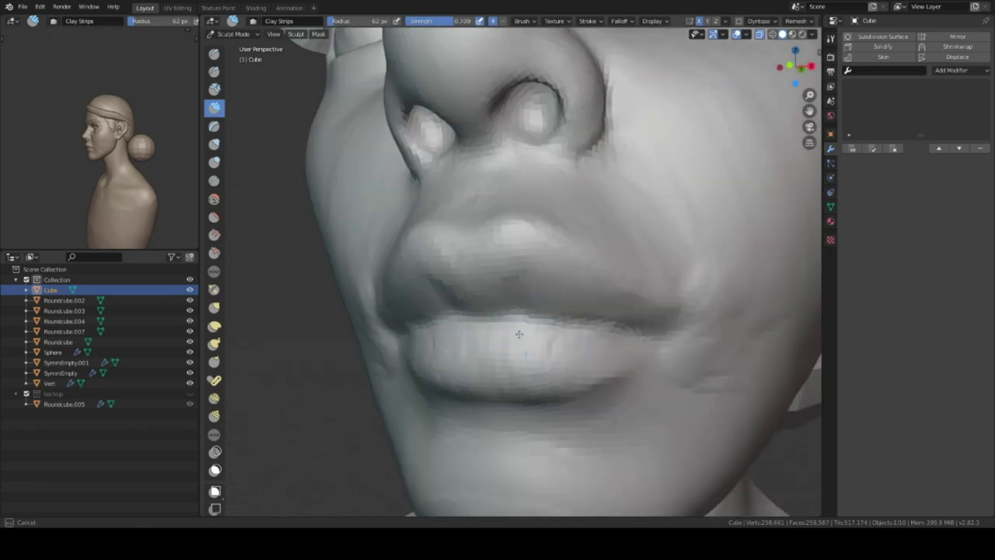
mouse_move(472, 366)
middle_down()
mouse_move(645, 318)
mouse_move(512, 231)
mouse_move(644, 278)
mouse_move(589, 262)
mouse_move(599, 223)
middle_up()
scroll(512, 231, up, 5)
scroll(599, 222, up, 2)
- Crease the line between the lips with Draw Sharp, then fill out the lips with Clay Strips
key(shift+x)
scroll(524, 161, down, 3)
key(shift+space)
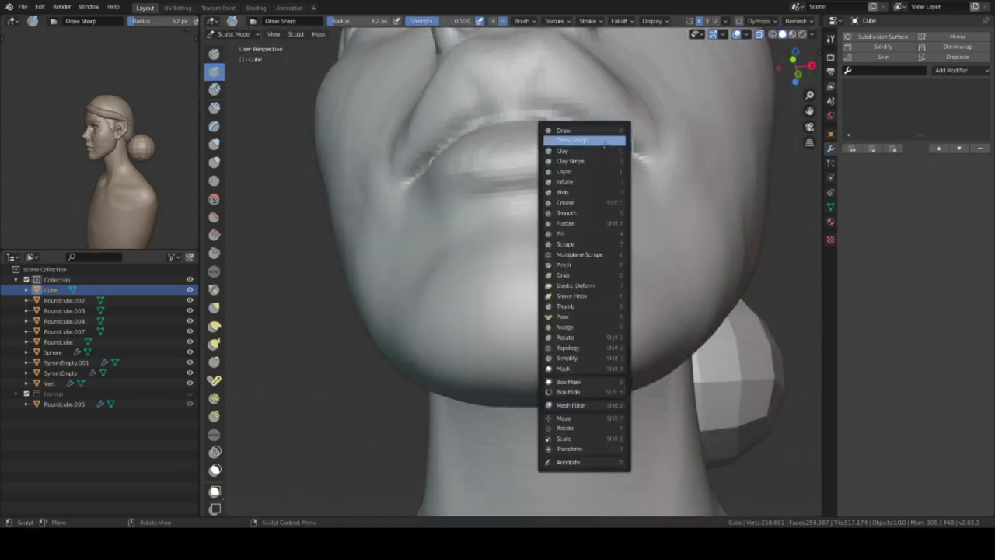
click(579, 162)
scroll(643, 264, up, 4)
mouse_move(623, 224)
middle_down()
mouse_move(545, 296)
mouse_move(527, 366)
mouse_move(597, 265)
mouse_move(485, 328)
mouse_move(563, 267)
mouse_move(429, 254)
mouse_move(556, 231)
mouse_move(564, 259)
mouse_move(550, 264)
middle_up()
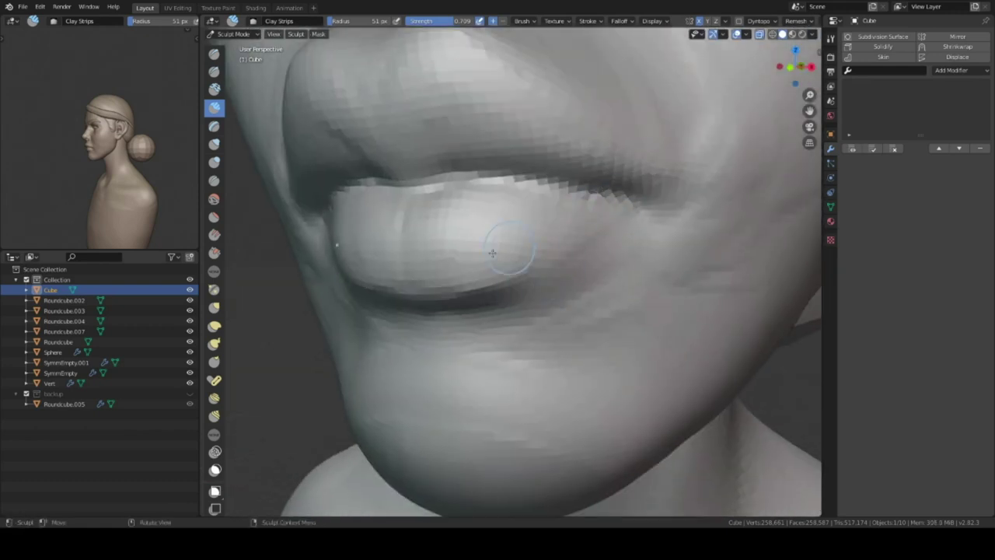
middle_drag(492, 252, 560, 221)
scroll(556, 236, down, 3)
mouse_move(489, 251)
middle_down()
mouse_move(544, 248)
mouse_move(498, 249)
middle_up()
scroll(633, 228, up, 5)
middle_drag(634, 227, 551, 222)
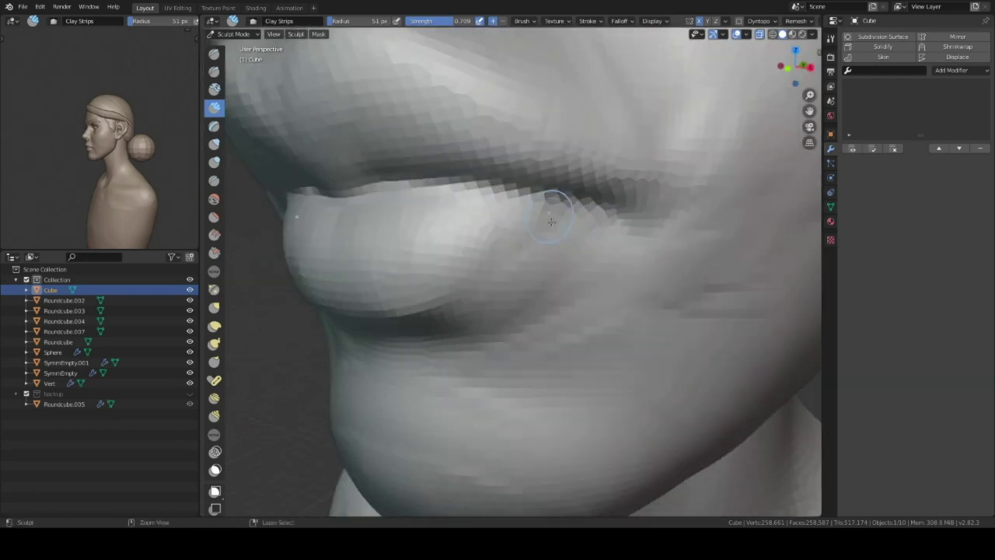
mouse_move(519, 297)
middle_down()
mouse_move(512, 251)
mouse_move(534, 194)
middle_up()
- Sharpen the mouth corners with Draw Sharp and round out the lower lip with Clay Strips
key(shift+space)
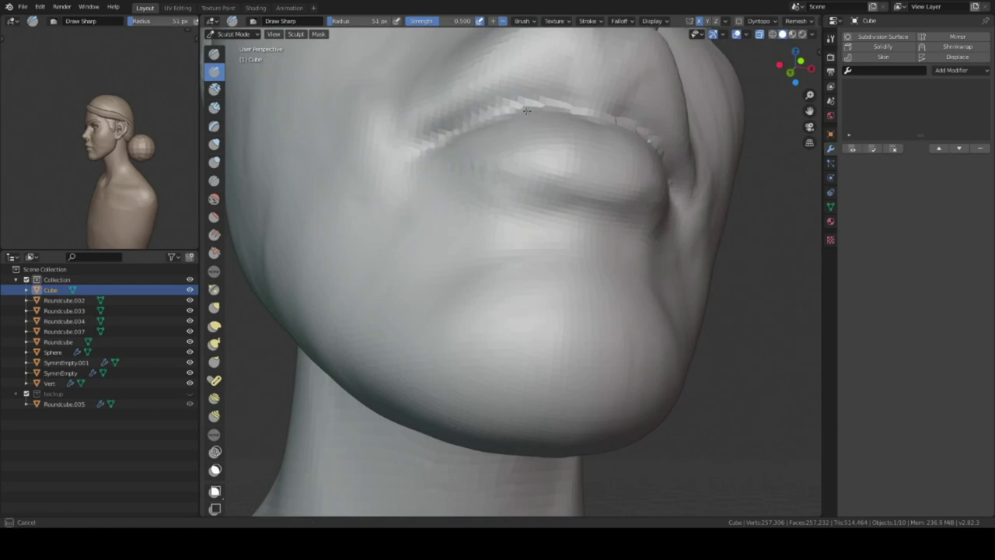
middle_drag(458, 175, 516, 268)
key(c)
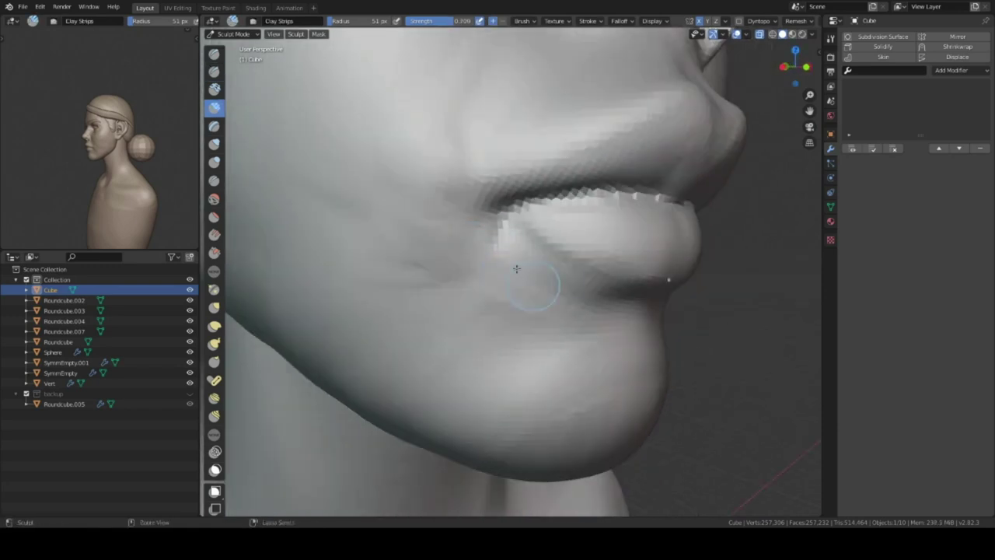
mouse_move(620, 278)
middle_down()
mouse_move(498, 223)
mouse_move(510, 256)
mouse_move(573, 334)
mouse_move(494, 272)
mouse_move(467, 351)
mouse_move(540, 303)
mouse_move(477, 311)
mouse_move(534, 284)
mouse_move(515, 267)
mouse_move(534, 269)
middle_up()
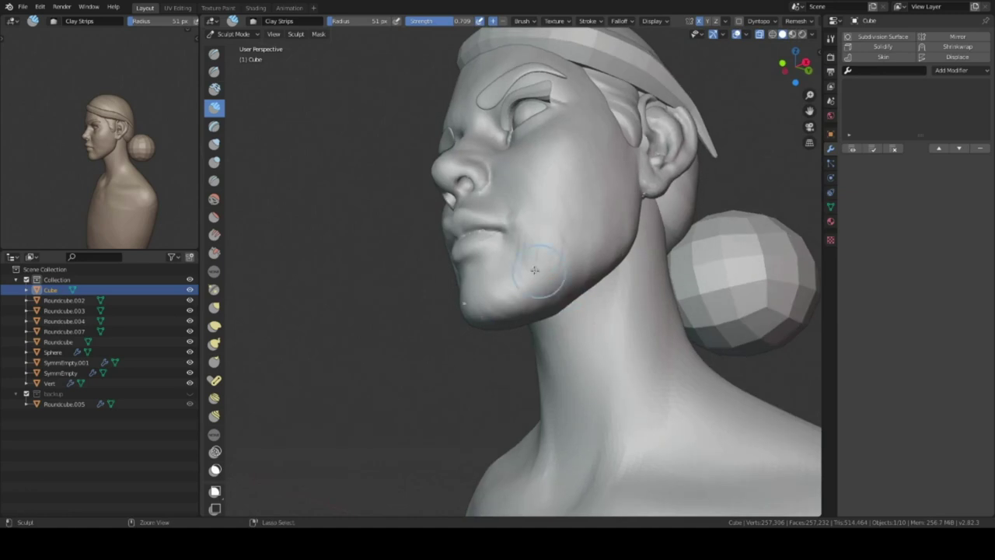
- Firm the jawline and chin underside, working from side profiles and low angles
middle_drag(539, 348, 583, 209)
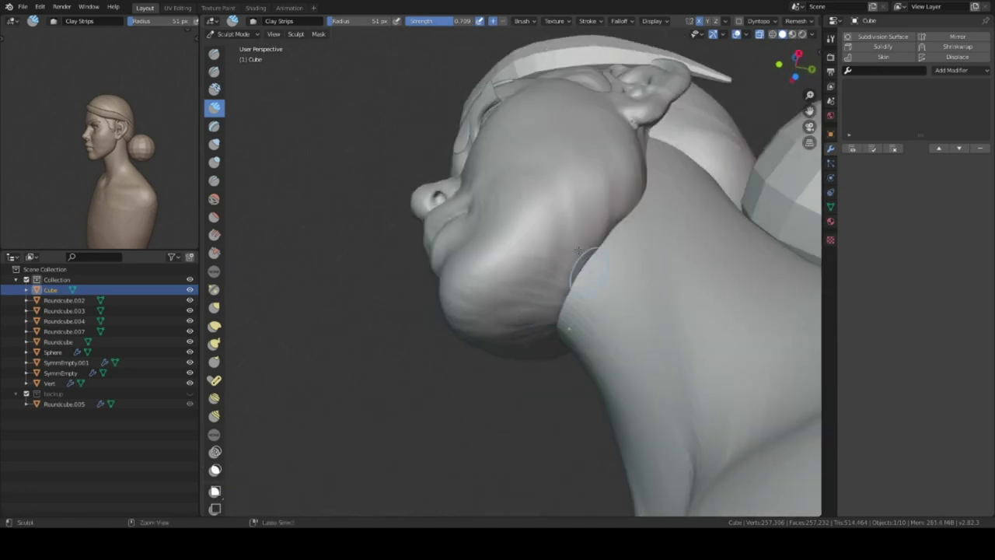
mouse_move(573, 242)
middle_down()
mouse_move(653, 185)
mouse_move(626, 222)
mouse_move(571, 201)
mouse_move(604, 160)
mouse_move(551, 186)
middle_up()
mouse_move(520, 321)
middle_down()
mouse_move(517, 266)
mouse_move(524, 289)
mouse_move(552, 225)
mouse_move(481, 284)
mouse_move(430, 305)
middle_up()
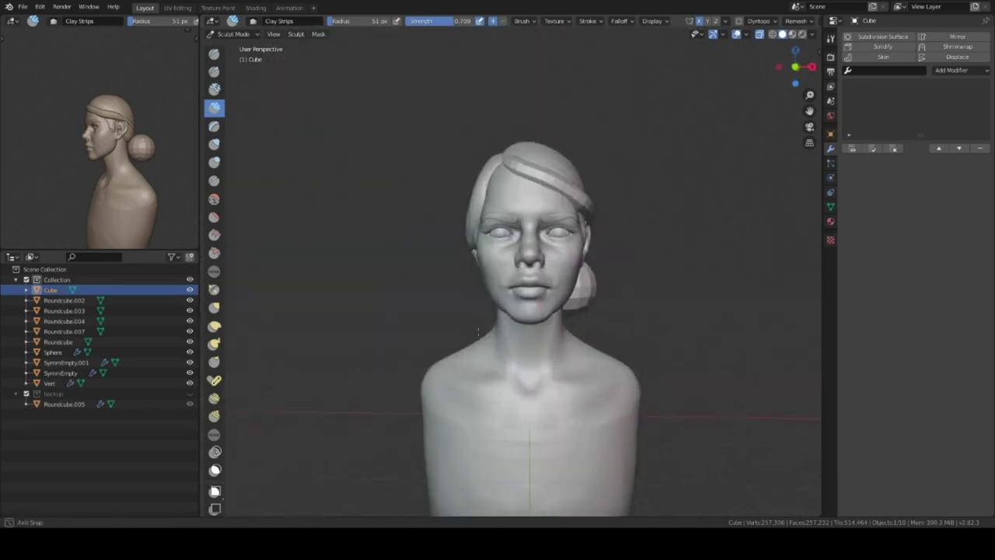
middle_drag(478, 332, 531, 238)
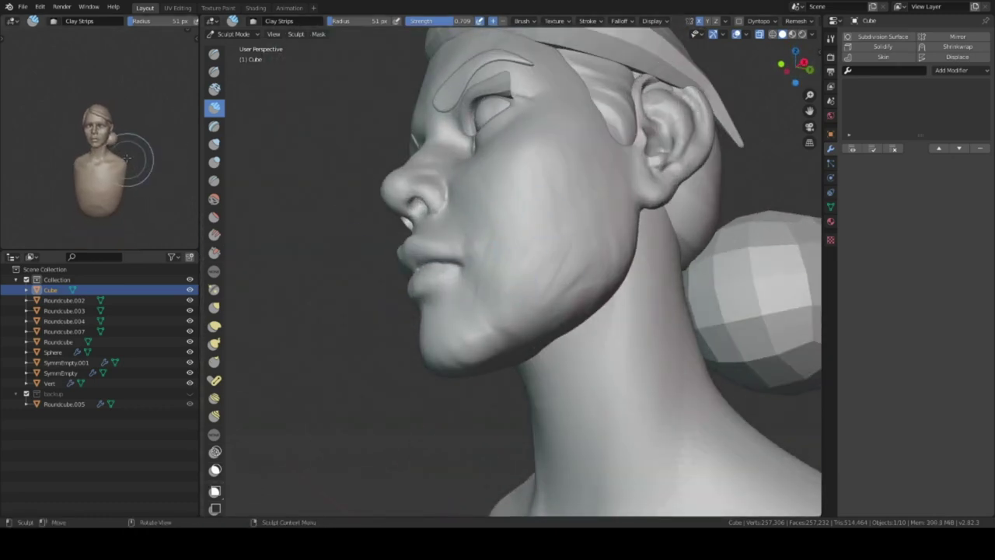
click(192, 78)
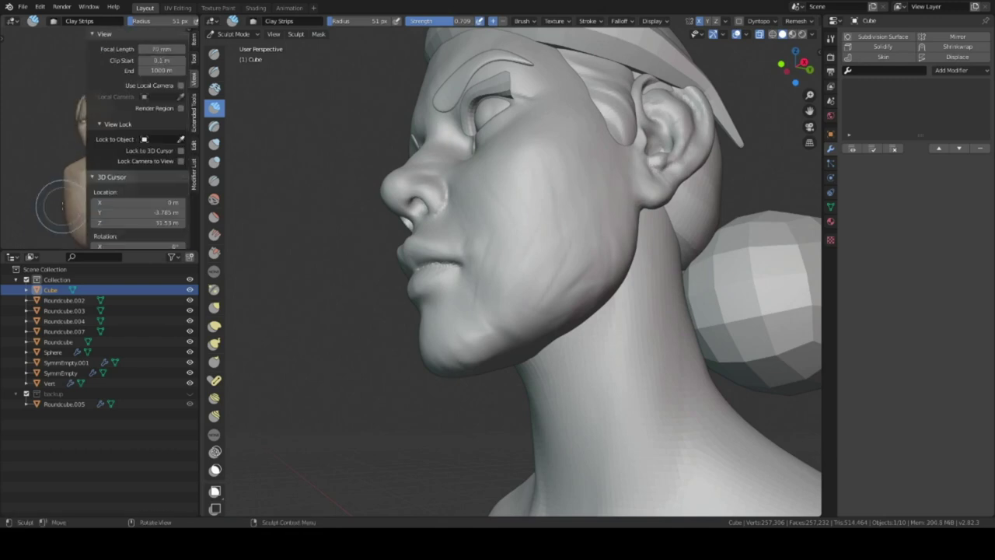
middle_drag(435, 296, 628, 293)
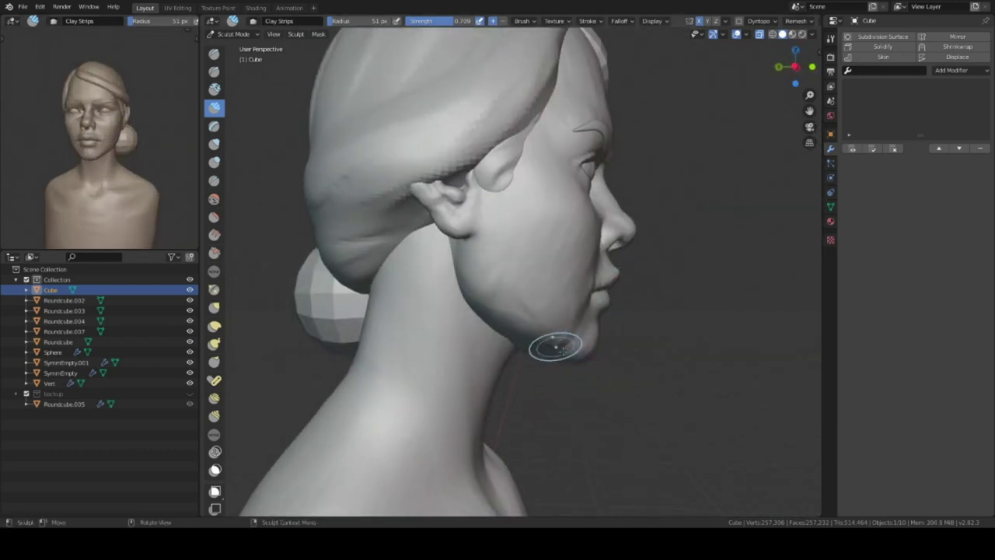
mouse_move(569, 373)
middle_down()
mouse_move(422, 366)
mouse_move(521, 276)
mouse_move(451, 267)
mouse_move(538, 175)
middle_up()
- Refine the chin and cheeks around the lips with Clay Strips at 60 px, checking front and right orthographic views
key(c)
mouse_move(513, 270)
middle_down()
mouse_move(520, 238)
mouse_move(506, 311)
mouse_move(478, 266)
mouse_move(512, 274)
middle_up()
scroll(512, 274, up, 3)
middle_drag(505, 187, 550, 206)
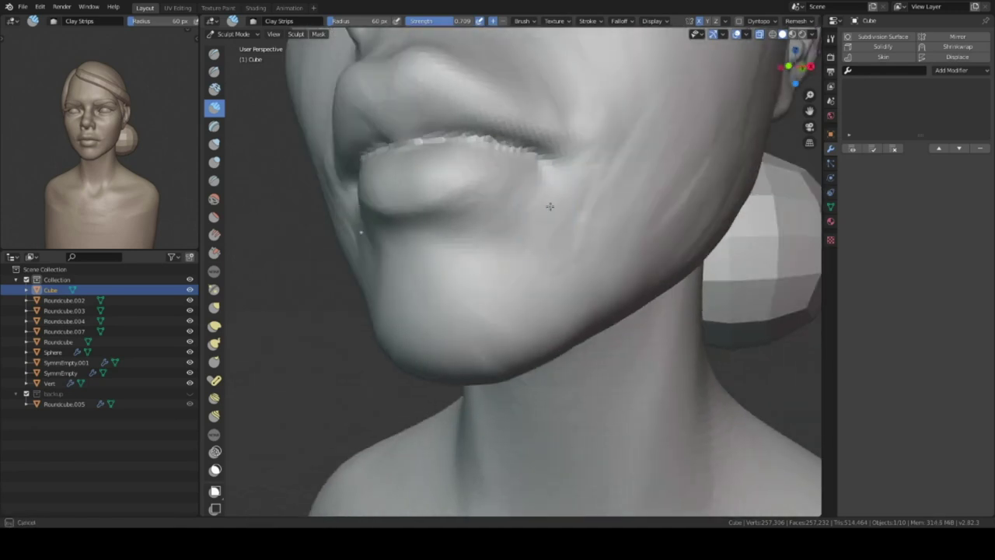
middle_drag(602, 226, 542, 249)
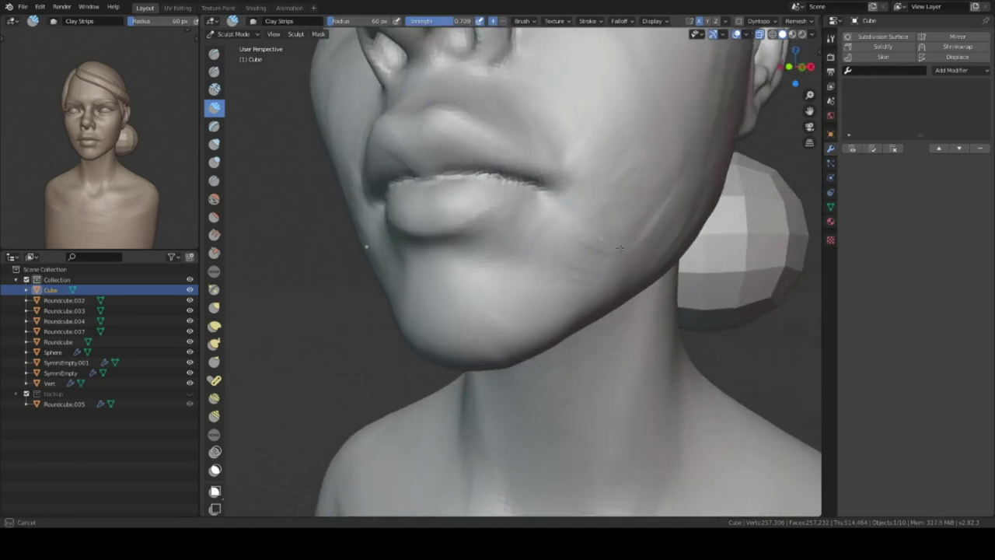
middle_drag(635, 241, 591, 327)
key(KP_1)
scroll(552, 397, down, 5)
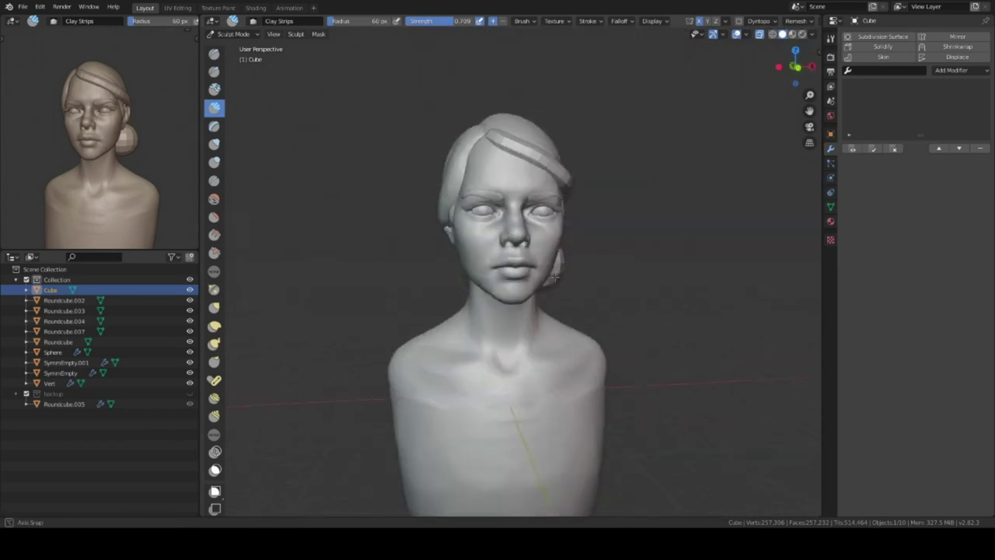
middle_drag(551, 397, 404, 389)
key(KP_3)
ctrl+middle_drag(563, 335, 547, 262)
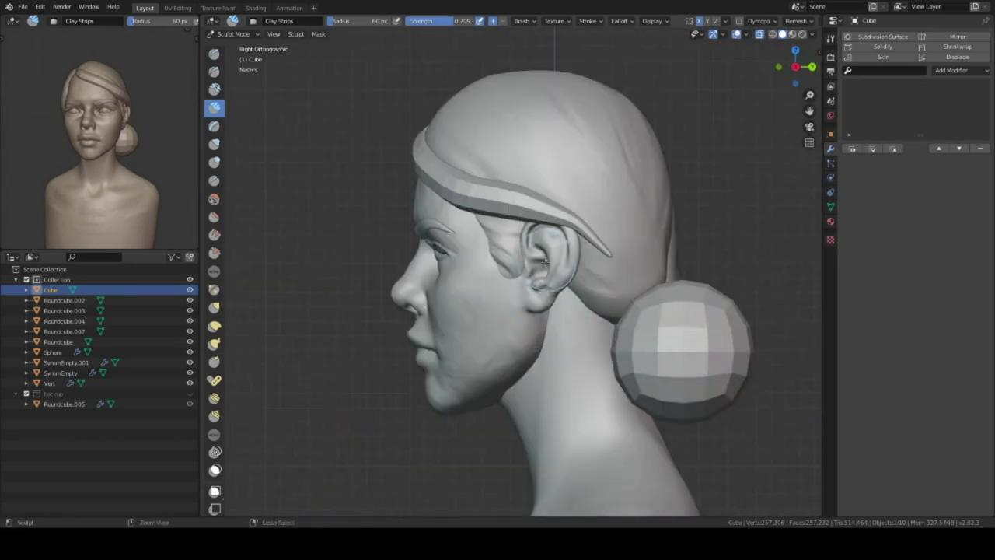
- Leave Sculpt Mode and frame the SymmEmpty.001 eyelid strip close up in Object Mode
key(KP_Divide)
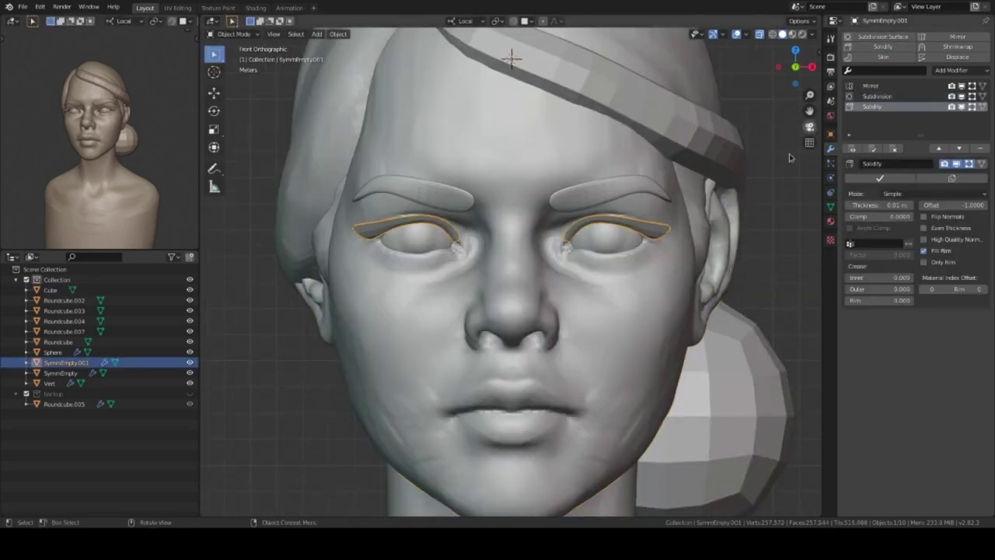
key(KP_Decimal)
middle_drag(789, 157, 627, 321)
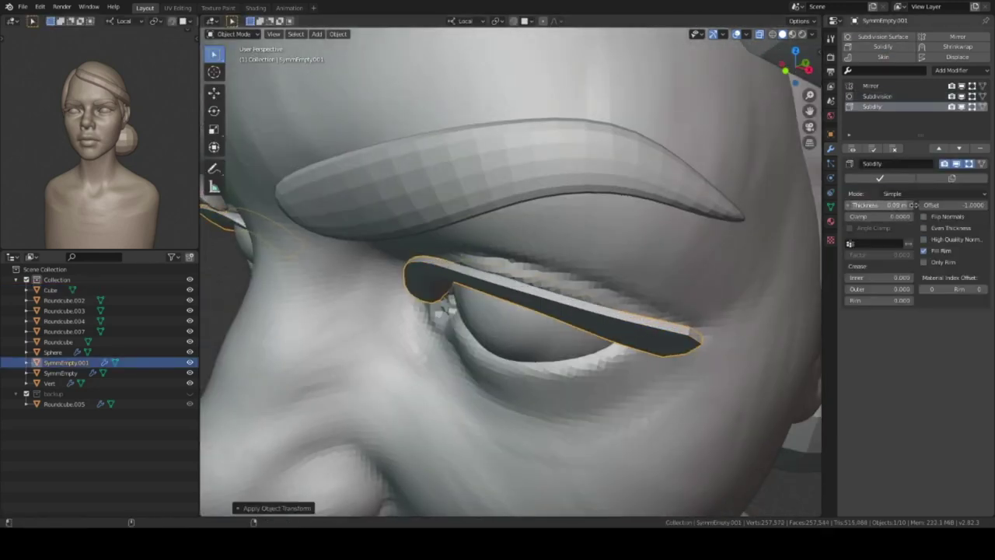
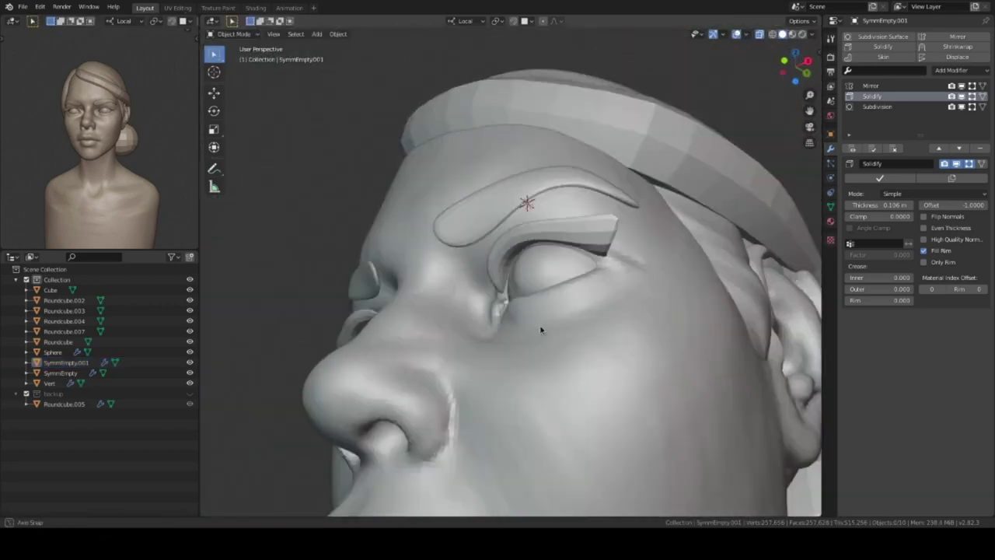
- From the front view, move and extrude the upper eyelid edge so it hugs the eyeball
key(KP_1)
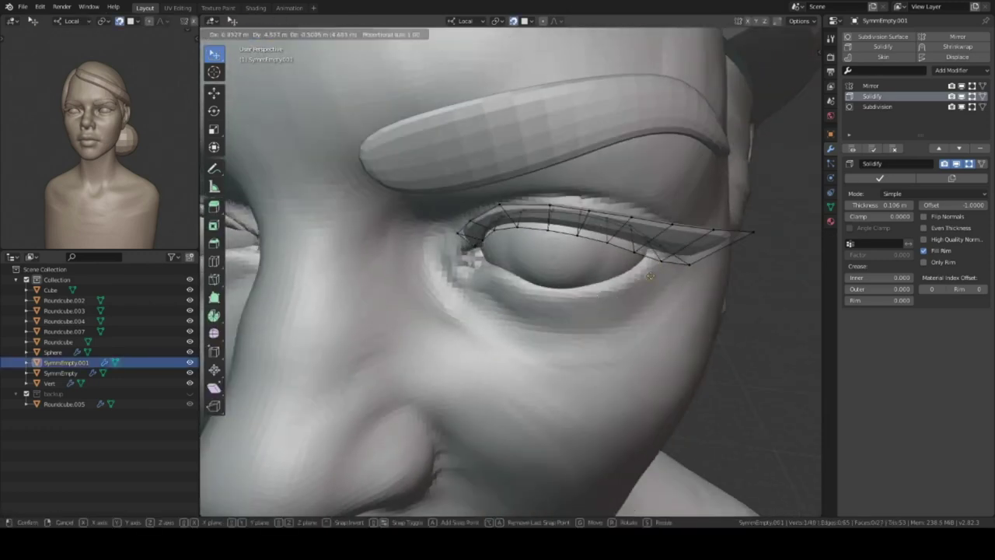
click(650, 276)
click(569, 283)
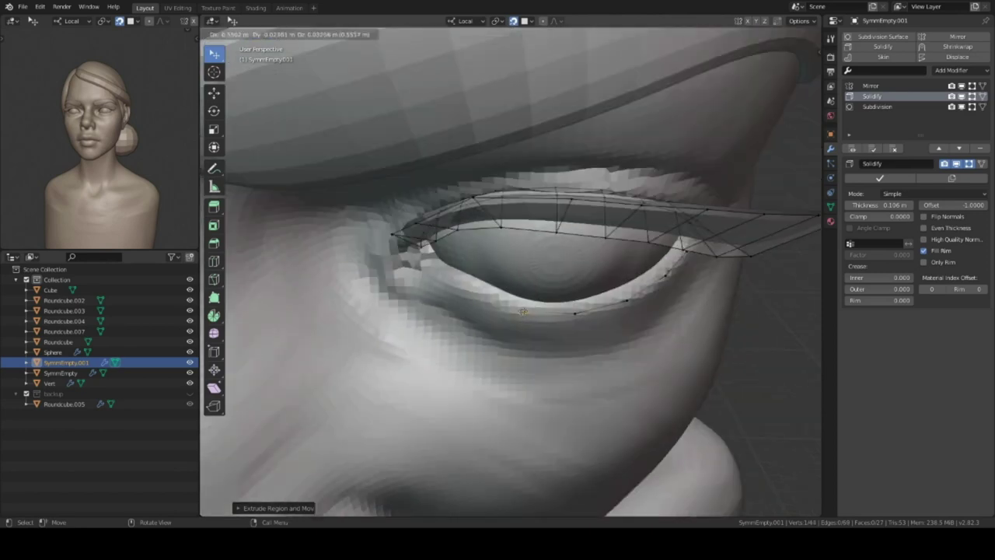
middle_drag(568, 282, 567, 310)
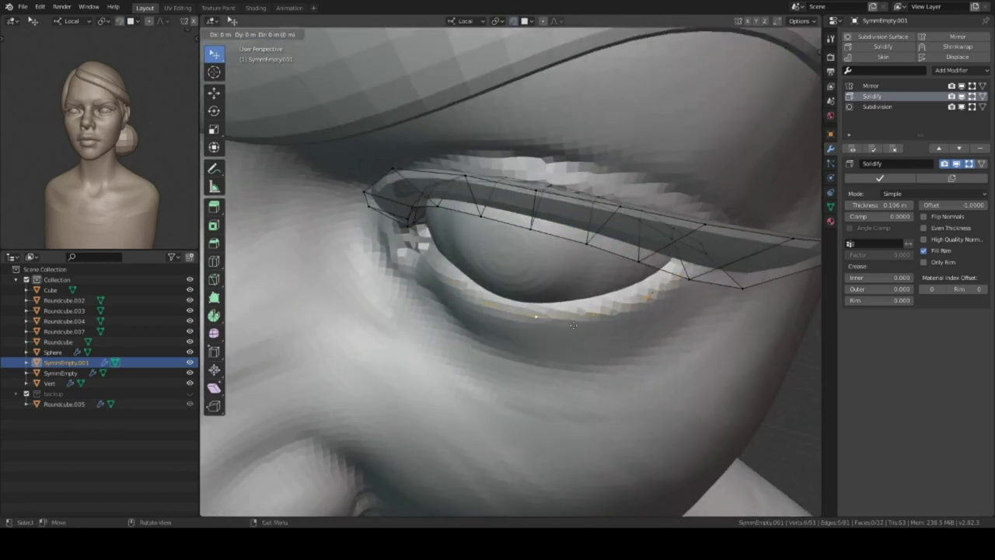
mouse_move(581, 316)
middle_down()
mouse_move(610, 326)
mouse_move(644, 220)
mouse_move(522, 264)
mouse_move(582, 289)
mouse_move(613, 238)
mouse_move(601, 232)
mouse_move(604, 249)
mouse_move(591, 243)
mouse_move(618, 244)
mouse_move(646, 269)
middle_up()
- Select the whole lower-lid loop and shift it to fit under the eyeball
click(659, 323)
key(ctrl+l)
click(596, 272)
click(637, 249)
- Undo the last eyelid move and inspect the lid from below and the side
key(g)
key(ctrl+z)
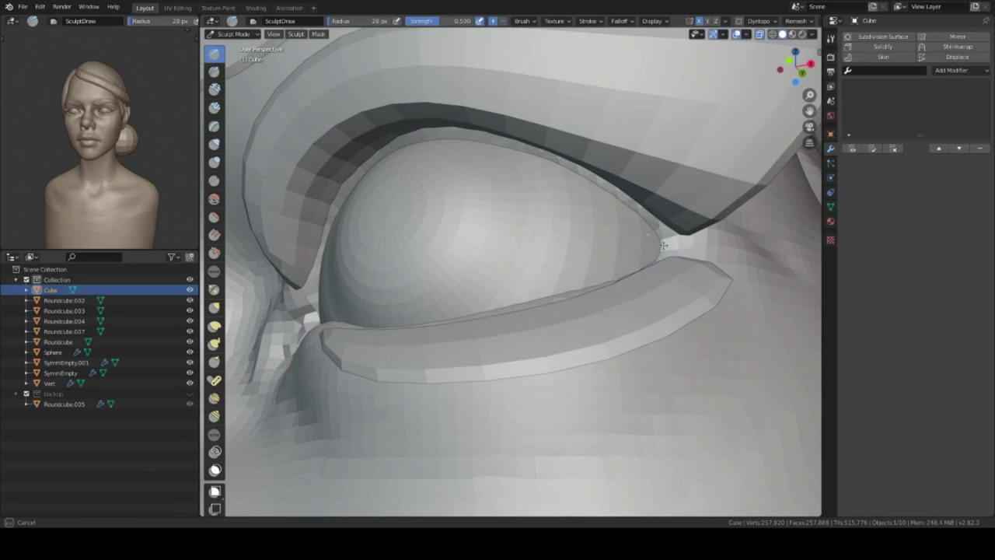
mouse_move(722, 263)
middle_down()
mouse_move(642, 230)
mouse_move(542, 250)
mouse_move(528, 229)
middle_up()
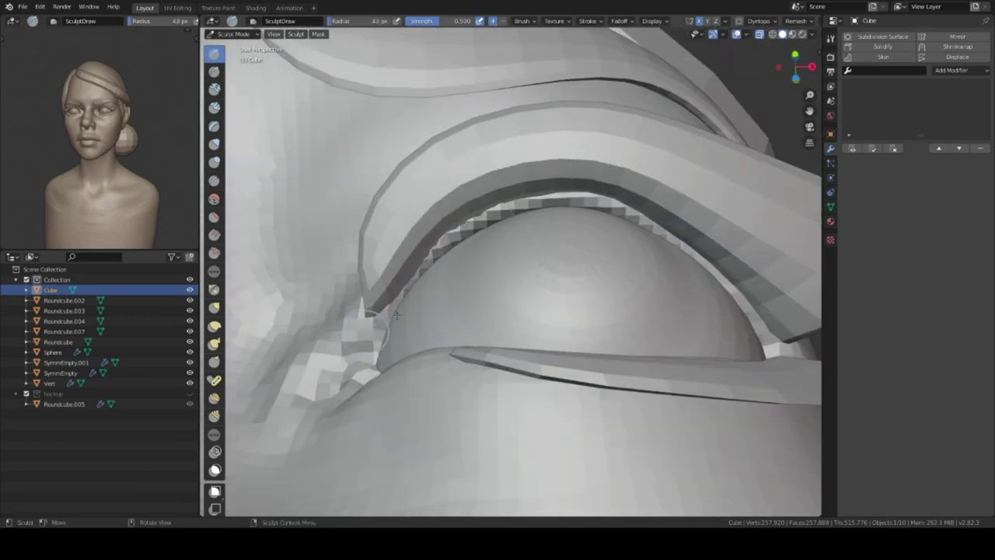
middle_drag(397, 315, 701, 268)
middle_drag(692, 327, 500, 303)
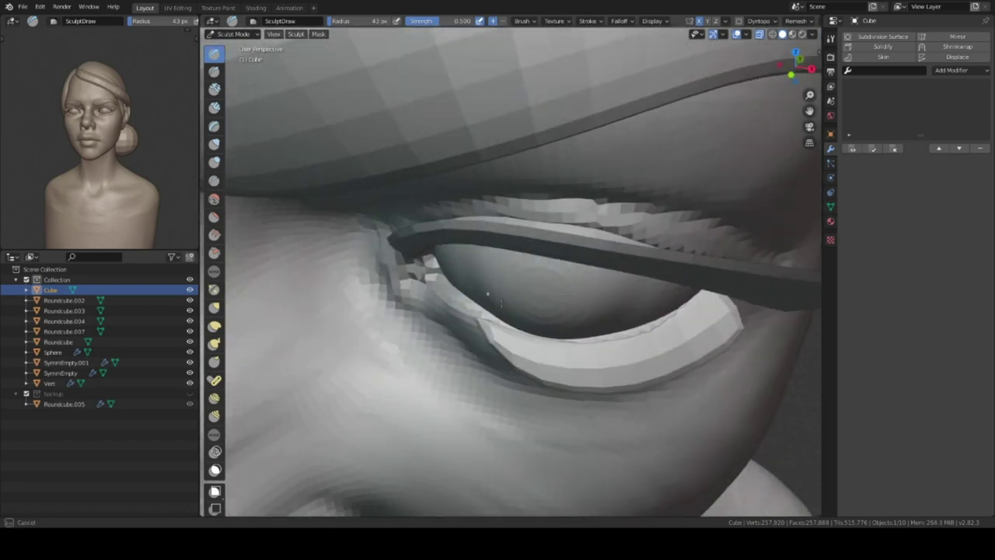
mouse_move(653, 303)
middle_down()
mouse_move(688, 286)
mouse_move(688, 334)
mouse_move(598, 343)
middle_up()
- Isolate the face mesh and sculpt the skin at the inner eye corners to meet the eyelids
key(KP_Divide)
scroll(597, 343, up, 8)
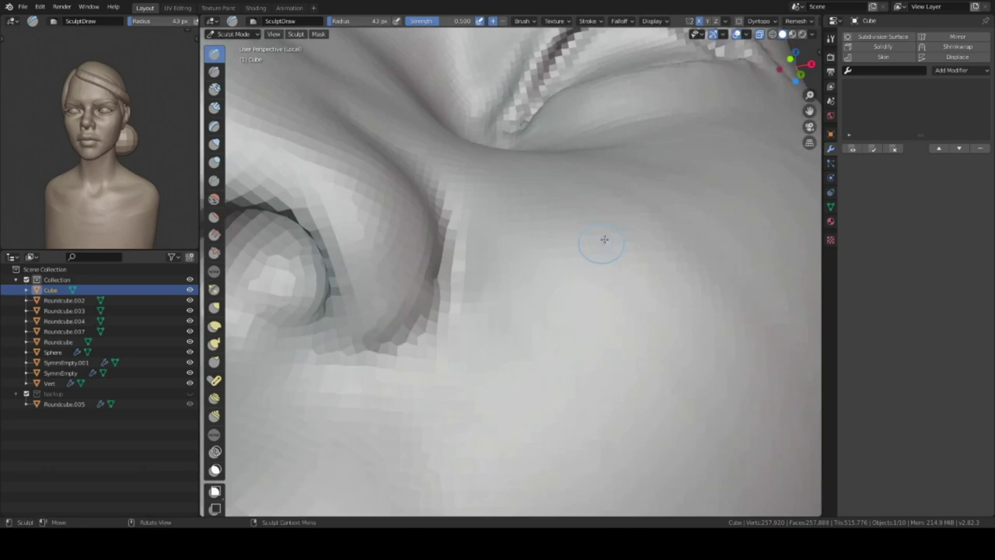
middle_drag(600, 238, 588, 322)
mouse_move(587, 278)
middle_down()
mouse_move(596, 229)
mouse_move(543, 241)
mouse_move(601, 347)
middle_up()
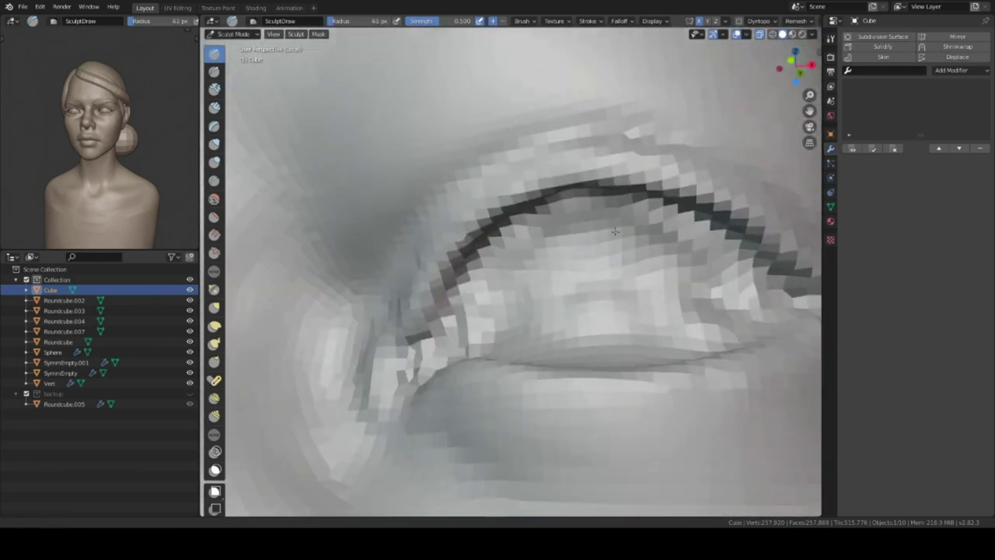
scroll(601, 347, down, 5)
key(KP_1)
scroll(558, 294, up, 8)
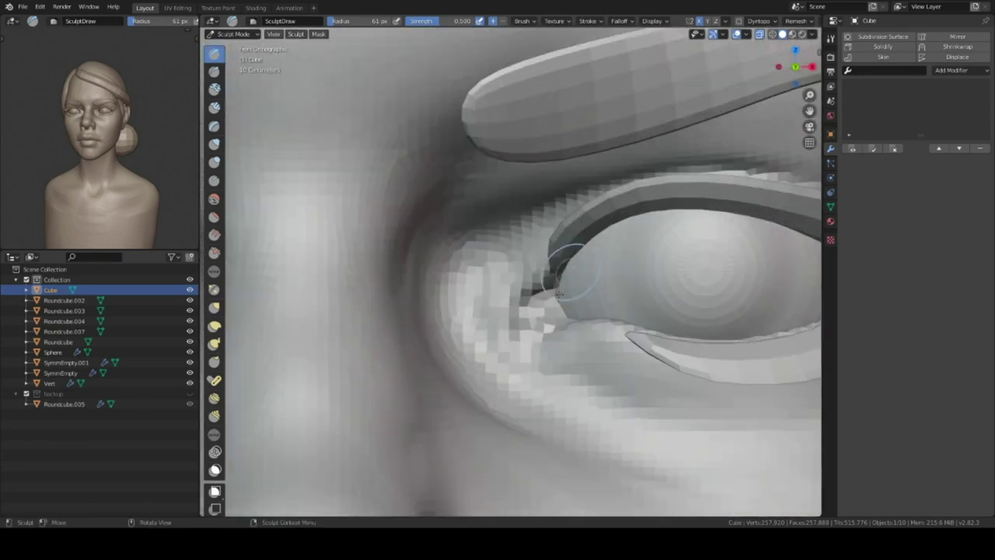
mouse_move(556, 333)
middle_down()
mouse_move(521, 273)
mouse_move(547, 361)
middle_up()
- Refine the lips and mouth area, checking under the nose, then return to a front view
key(KP_1)
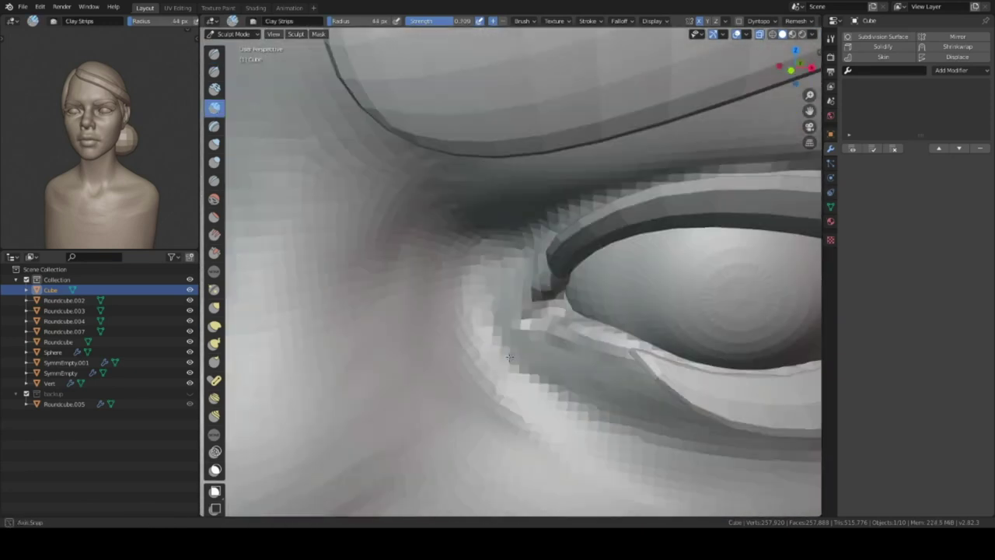
scroll(575, 327, down, 4)
scroll(558, 350, down, 2)
middle_drag(558, 349, 597, 336)
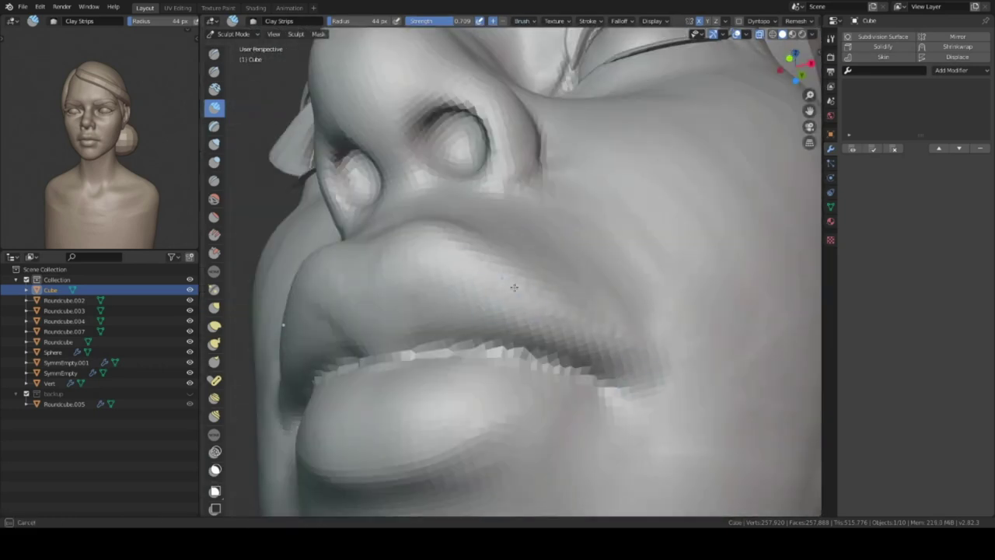
mouse_move(514, 287)
middle_down()
mouse_move(485, 343)
mouse_move(638, 318)
mouse_move(640, 391)
middle_up()
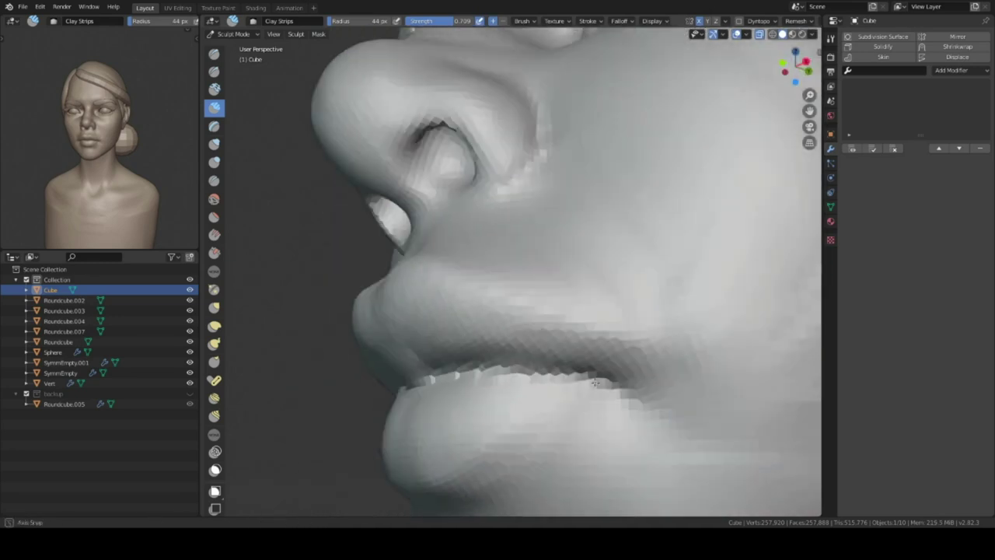
mouse_move(563, 378)
middle_down()
mouse_move(637, 396)
mouse_move(540, 378)
middle_up()
scroll(638, 396, down, 5)
- Select the hair bun and apply a level-2 subdivision smoothing to it
key(ctrl+Tab)
click(593, 344)
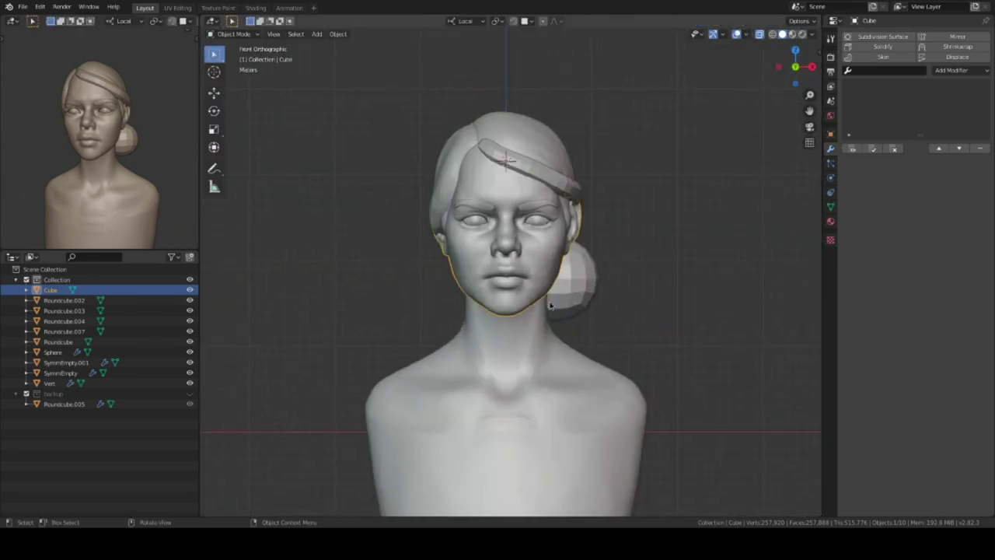
key(KP_3)
scroll(593, 354, up, 2)
key(ctrl+2)
scroll(677, 210, up, 2)
key(ctrl+a)
scroll(673, 277, up, 1)
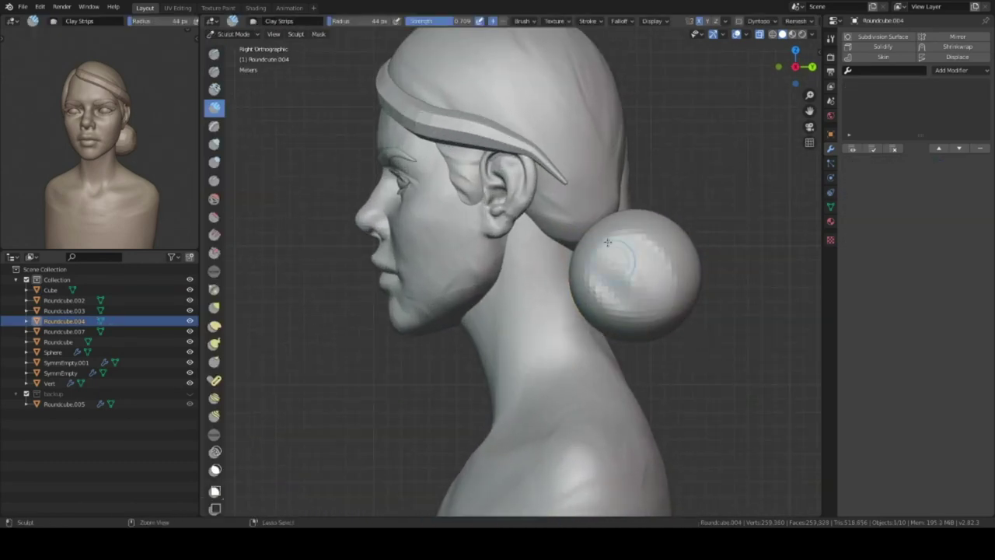
- Sculpt the bun's shape in local view, then bring back the rest of the bust
key(KP_Divide)
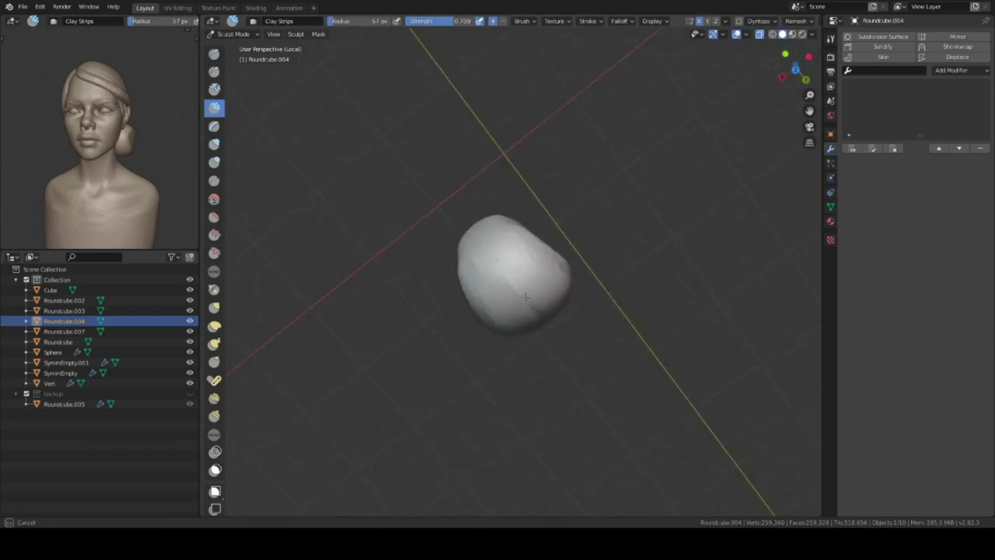
middle_drag(561, 343, 482, 217)
mouse_move(526, 302)
middle_down()
mouse_move(567, 262)
mouse_move(494, 265)
middle_up()
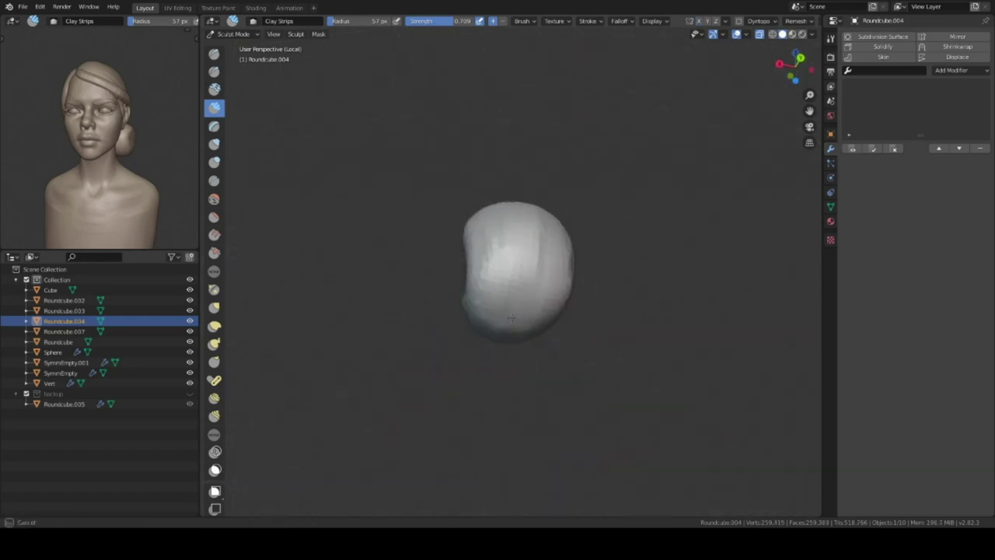
key(KP_Divide)
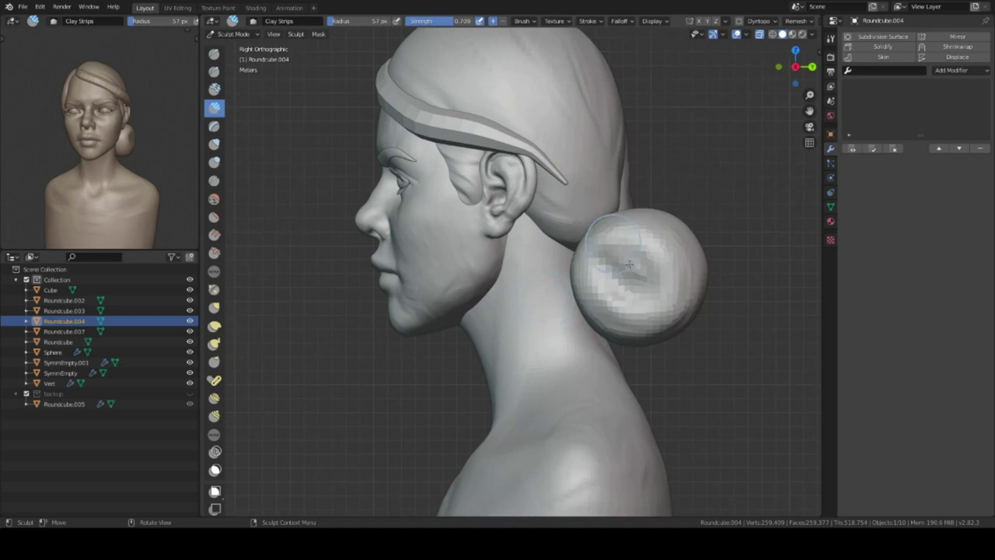
key(ctrl+Tab)
- Shrink the bun and move it toward the back of the head
key(s)
key(ctrl+KP_1)
key(KP_7)
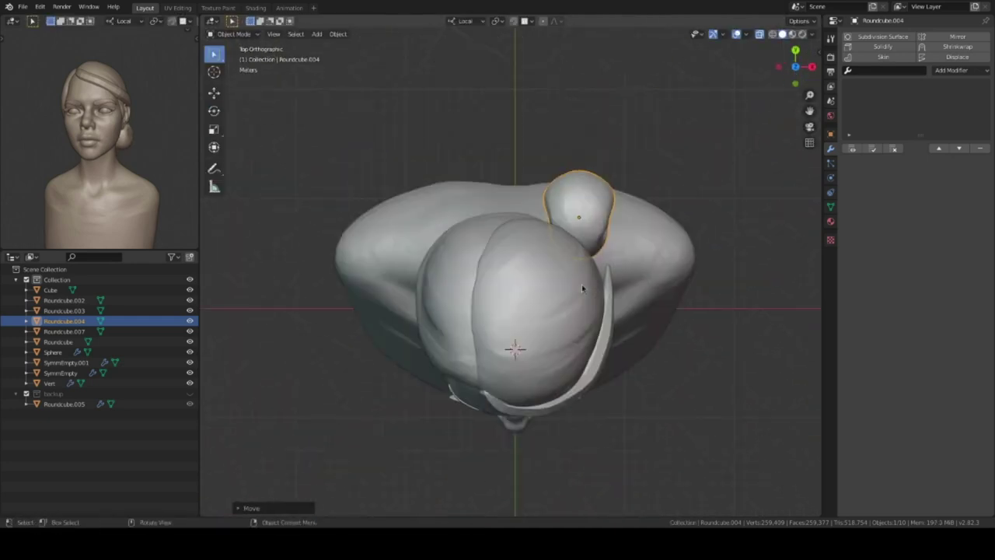
key(g)
click(674, 289)
key(KP_3)
middle_drag(673, 289, 594, 331)
- Rotate the bun and scale it smaller so it sits behind the head
key(r)
click(593, 331)
key(s)
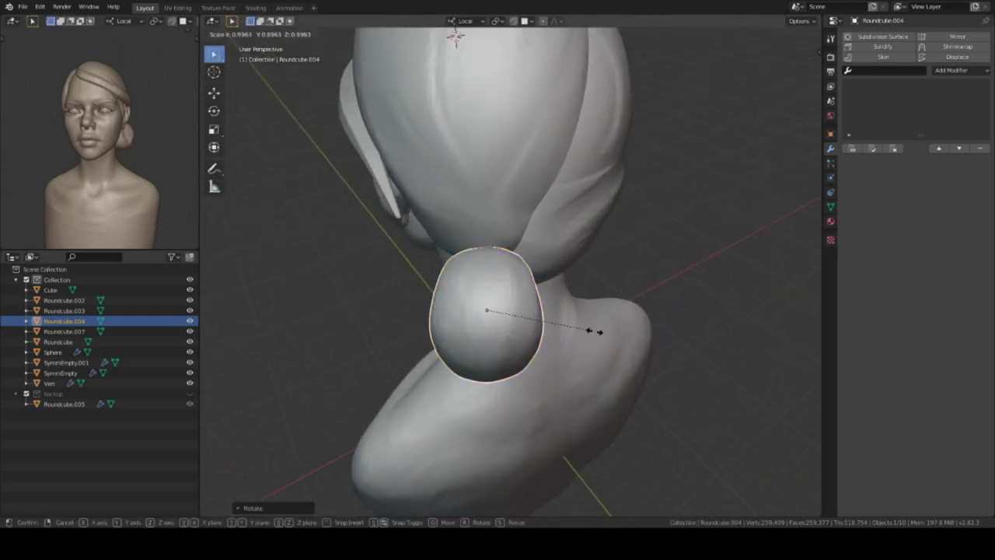
click(611, 348)
key(KP_1)
click(623, 339)
- Fine-tune the bun's rotation and final size against the back of the head
key(KP_3)
key(r)
click(626, 259)
mouse_move(627, 259)
middle_down()
mouse_move(560, 284)
mouse_move(632, 215)
mouse_move(586, 329)
middle_up()
click(651, 279)
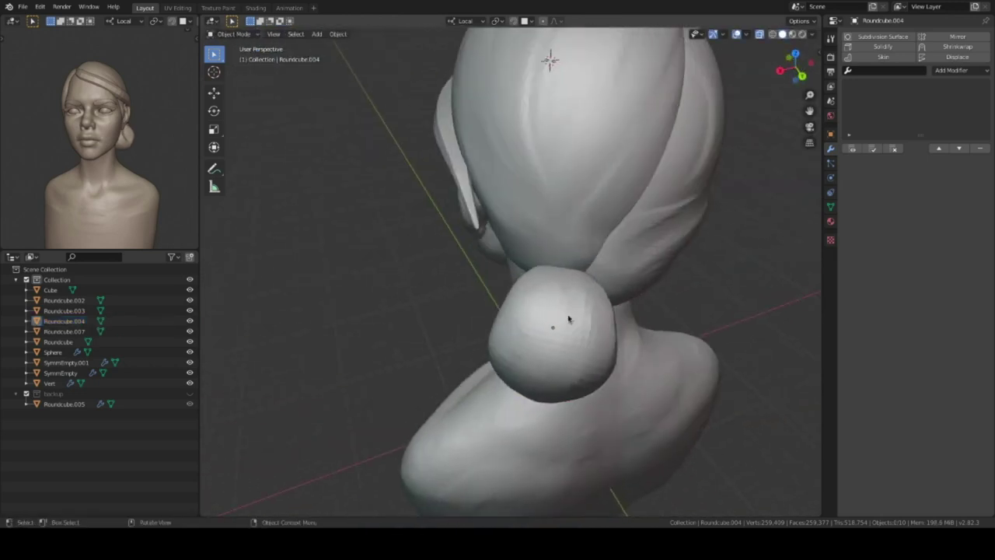
key(shift+a)
- Add a plane and rotate it upright behind the head near the bun
click(720, 95)
mouse_move(720, 95)
middle_down()
mouse_move(599, 266)
mouse_move(640, 305)
middle_up()
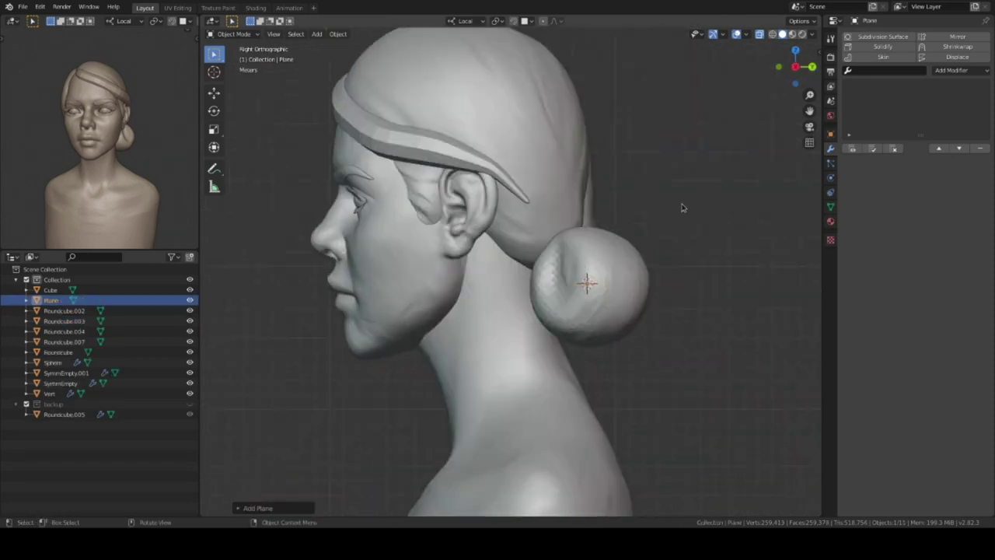
key(r)
click(579, 312)
middle_drag(580, 313, 571, 282)
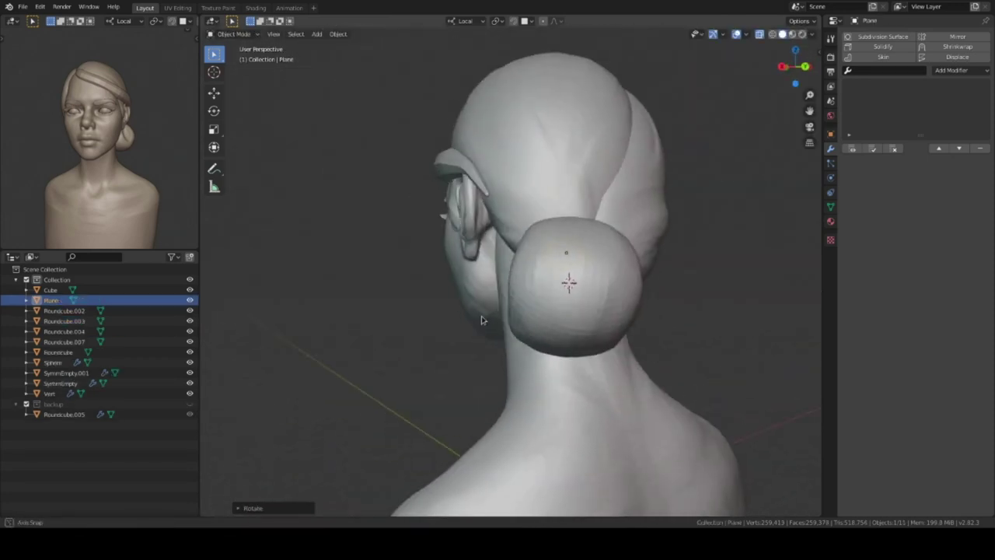
- Subdivide the plane, delete its centre vertex, and scale the vertex ring around the bun
key(Tab)
scroll(571, 282, up, 3)
right_click(642, 251)
click(642, 221)
middle_drag(642, 222, 865, 115)
click(650, 225)
key(a)
key(s)
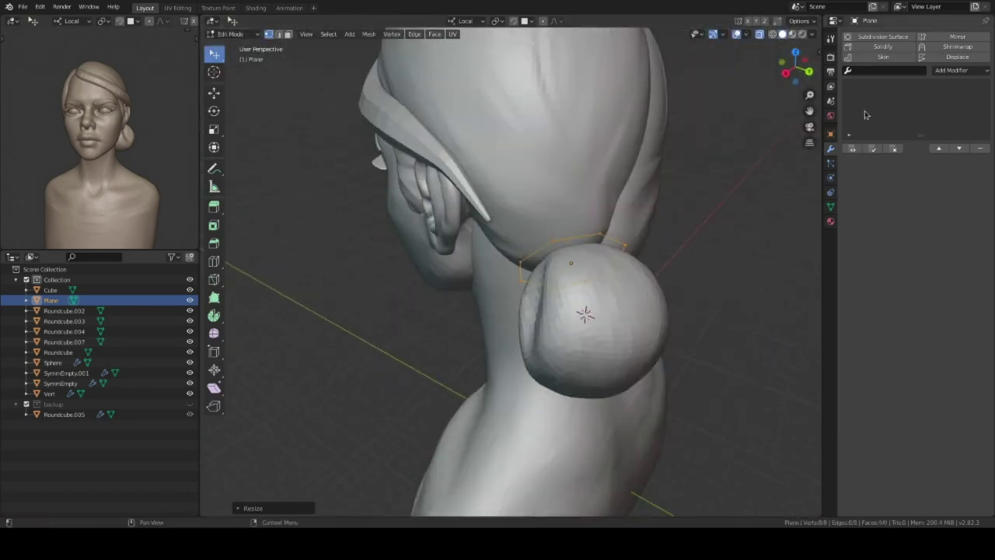
- Give the ring a Skin modifier and level-1 subdivision smoothing to form a tube
click(884, 56)
mouse_move(704, 259)
middle_down()
mouse_move(619, 334)
mouse_move(709, 266)
middle_up()
key(Tab)
key(ctrl+1)
- Scale the tube ring to fit the base of the bun
key(s)
click(671, 265)
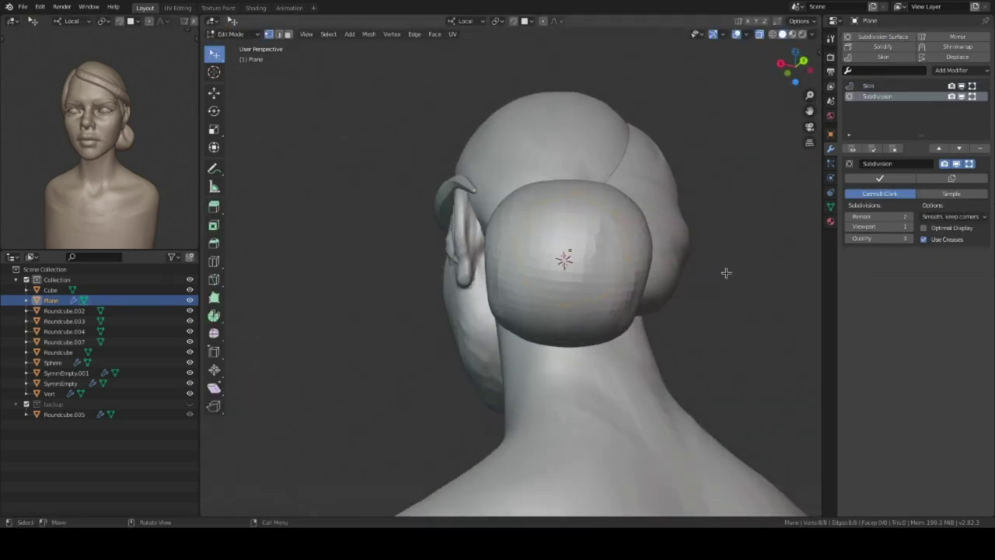
click(709, 319)
key(Tab)
mouse_move(709, 318)
middle_down()
mouse_move(704, 349)
mouse_move(517, 255)
middle_up()
- Resize the ring once more and check the hair tie's fit from the front
key(s)
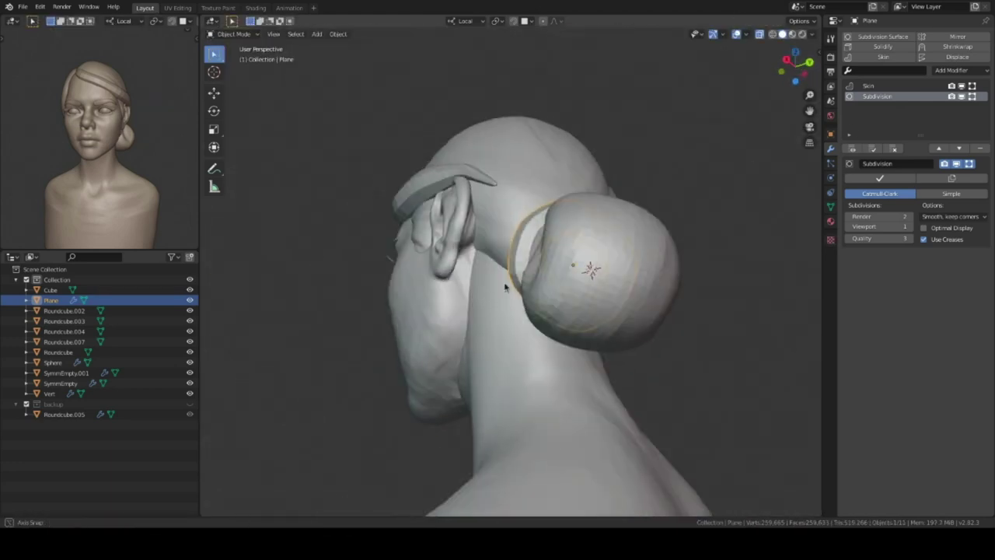
click(679, 309)
key(Tab)
mouse_move(679, 309)
middle_down()
mouse_move(637, 252)
mouse_move(592, 300)
mouse_move(633, 225)
middle_up()
click(592, 300)
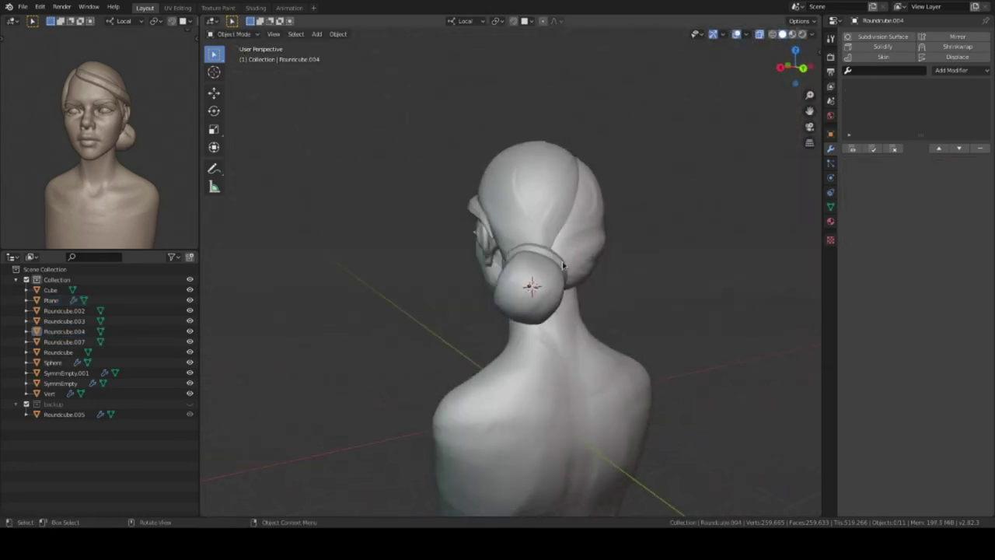
alt+middle_drag(634, 226, 560, 266)
scroll(602, 274, up, 3)
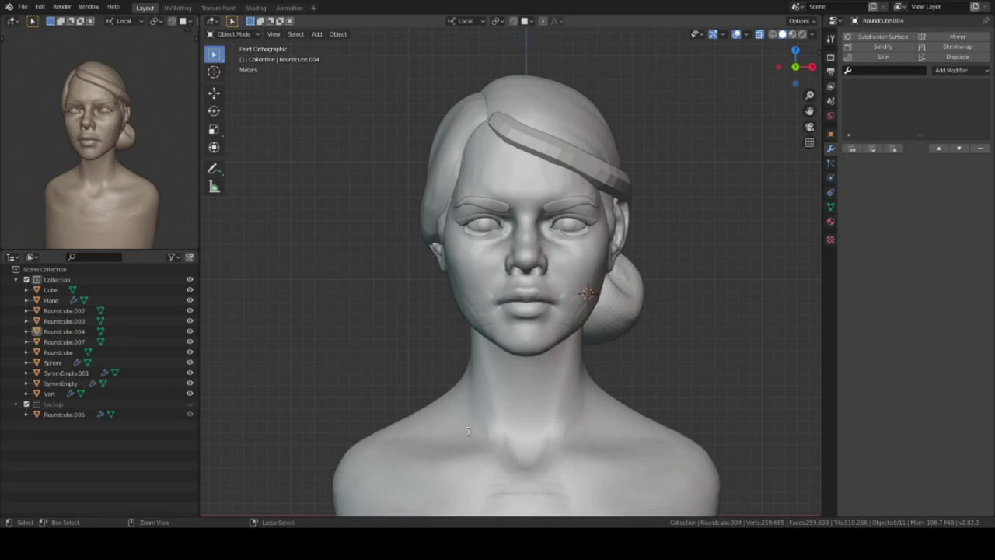
- Duplicate the hair band and move the copy's vertices to a new spot on the head
scroll(576, 248, up, 3)
mouse_move(542, 251)
middle_down()
mouse_move(576, 248)
mouse_move(714, 190)
mouse_move(575, 98)
mouse_move(558, 234)
middle_up()
click(580, 243)
key(shift+d)
key(Tab)
key(g)
mouse_move(653, 216)
middle_down()
mouse_move(587, 226)
mouse_move(567, 129)
mouse_move(511, 163)
mouse_move(542, 304)
middle_up()
click(587, 226)
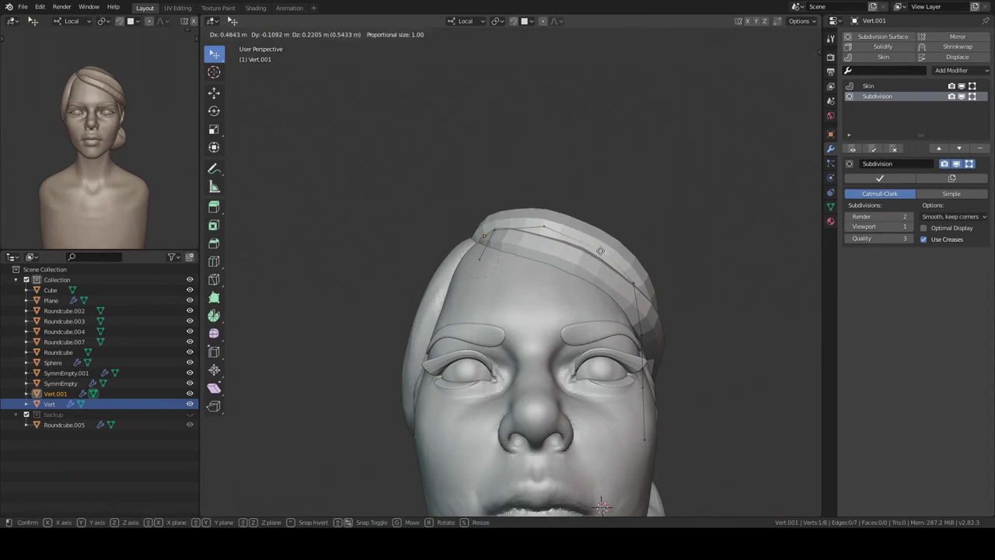
click(600, 250)
- Bevel a vertex on the duplicate strip and reposition it
middle_drag(600, 251, 417, 274)
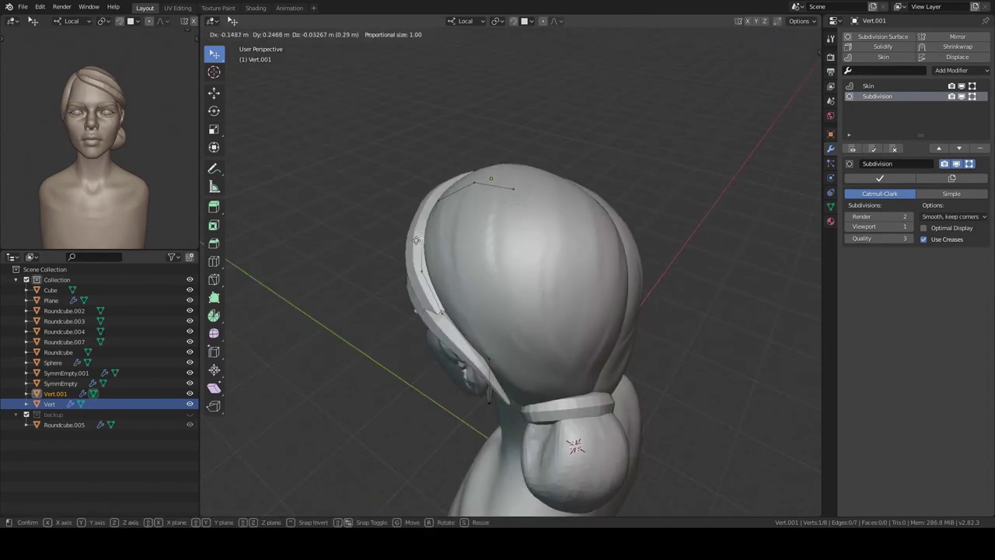
mouse_move(445, 317)
middle_down()
mouse_move(593, 229)
mouse_move(598, 157)
mouse_move(595, 219)
mouse_move(545, 204)
mouse_move(588, 195)
mouse_move(572, 219)
mouse_move(614, 280)
mouse_move(620, 307)
mouse_move(671, 267)
middle_up()
key(ctrl+b)
click(585, 192)
key(g)
click(546, 204)
- Select the hair strip, adjust its position, and enter Edit Mode on it
click(618, 303)
click(661, 274)
click(593, 282)
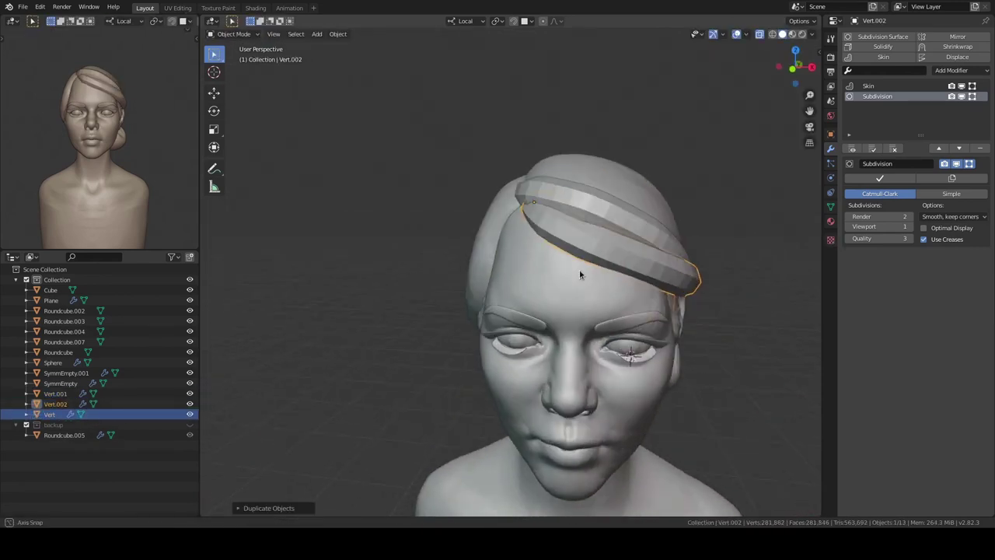
key(Tab)
mouse_move(729, 284)
middle_down()
mouse_move(666, 404)
mouse_move(549, 210)
middle_up()
mouse_move(640, 248)
middle_down()
mouse_move(528, 233)
mouse_move(468, 343)
mouse_move(485, 367)
middle_up()
- Extrude the strand's end vertex and extend it down below the ear
key(e)
click(528, 234)
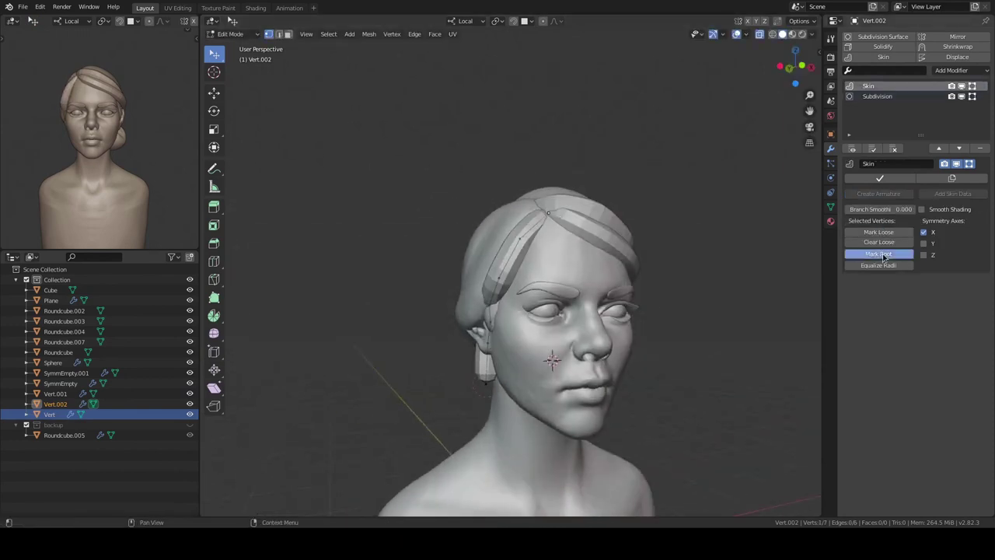
middle_drag(560, 373, 669, 375)
mouse_move(583, 358)
middle_down()
mouse_move(438, 317)
mouse_move(473, 366)
middle_up()
key(g)
click(475, 444)
middle_drag(475, 444, 492, 201)
ctrl+right_click(502, 366)
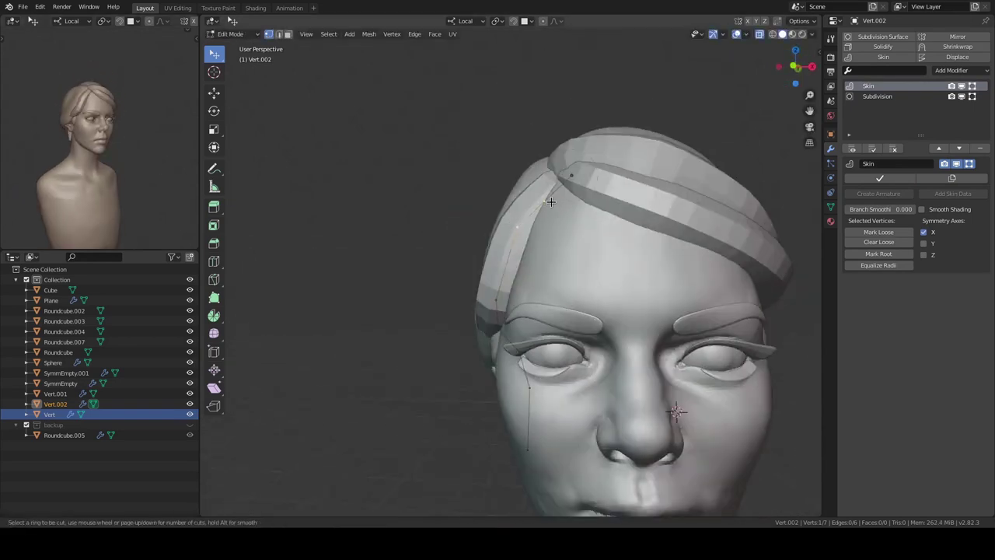
mouse_move(502, 365)
middle_down()
mouse_move(633, 324)
mouse_move(497, 329)
mouse_move(543, 230)
mouse_move(552, 277)
mouse_move(492, 408)
middle_up()
- Select the bust body from a front view and switch it to Sculpt Mode
key(Tab)
key(KP_1)
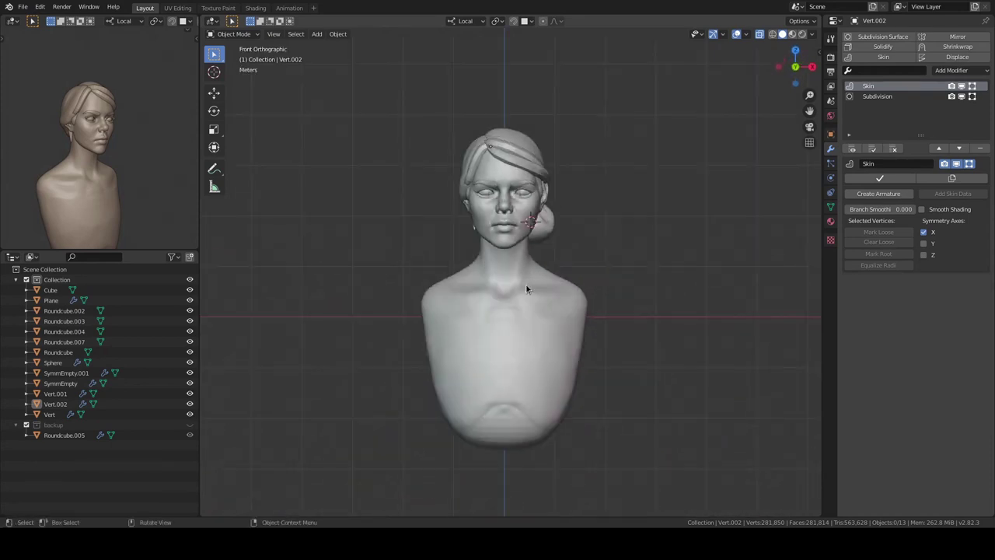
click(526, 289)
key(ctrl+Tab)
mouse_move(567, 355)
middle_down()
mouse_move(528, 321)
mouse_move(560, 311)
mouse_move(573, 327)
mouse_move(561, 314)
mouse_move(573, 284)
mouse_move(536, 311)
mouse_move(525, 299)
middle_up()
- Mirror the rounded shoulder shape across the body with a Mirror modifier on Roundcube
mouse_move(504, 332)
middle_down()
mouse_move(510, 269)
mouse_move(544, 296)
mouse_move(536, 256)
mouse_move(541, 273)
mouse_move(505, 268)
mouse_move(533, 310)
mouse_move(489, 302)
mouse_move(563, 331)
mouse_move(555, 344)
mouse_move(516, 357)
mouse_move(489, 348)
mouse_move(534, 257)
mouse_move(510, 371)
mouse_move(560, 368)
mouse_move(482, 319)
mouse_move(512, 354)
mouse_move(509, 323)
mouse_move(545, 299)
mouse_move(524, 350)
mouse_move(490, 310)
mouse_move(492, 327)
mouse_move(507, 329)
mouse_move(591, 310)
middle_up()
scroll(520, 287, up, 3)
scroll(511, 355, up, 3)
scroll(490, 310, down, 4)
key(ctrl+Tab)
key(alt+a)
key(shift+a)
key(Escape)
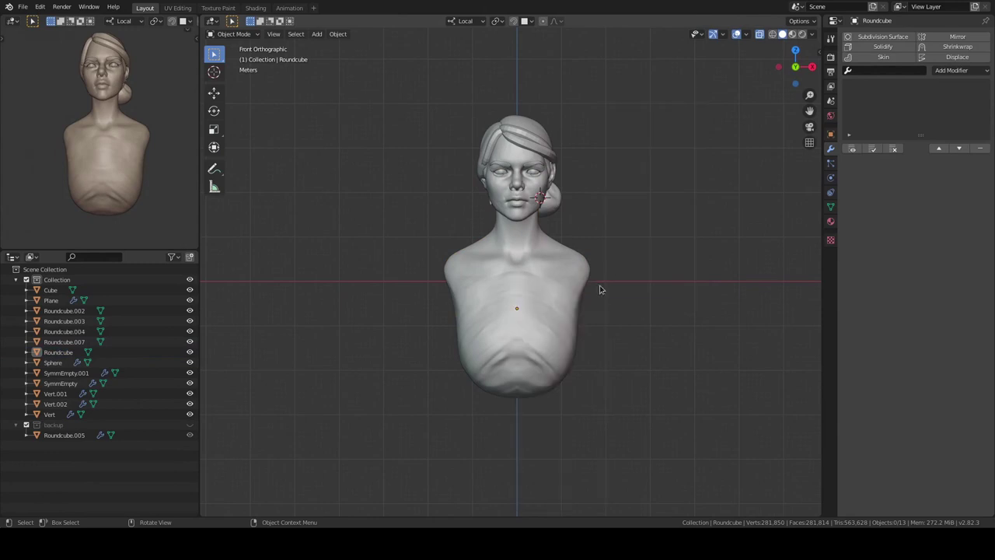
click(958, 38)
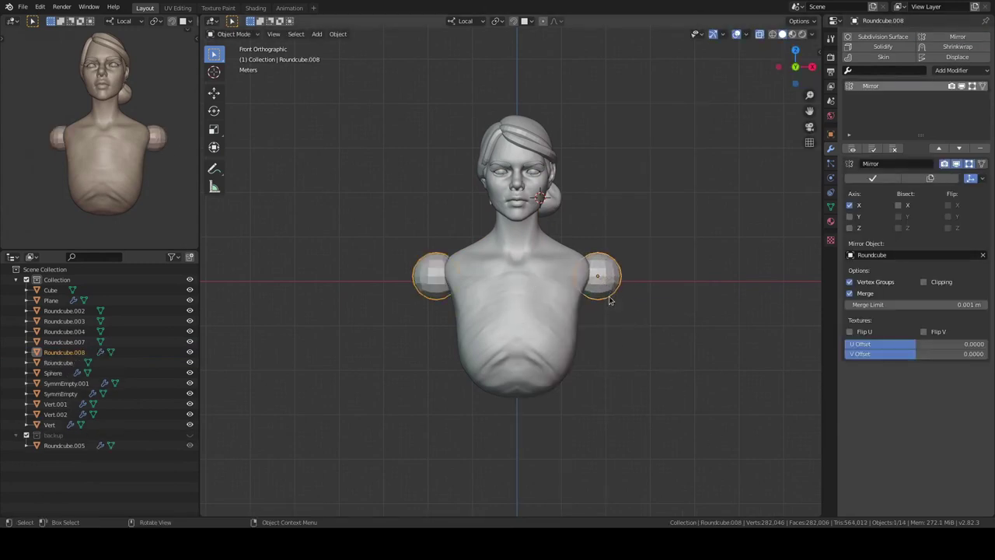
- Apply rotation and scale, then sculpt and move the mirrored shapes into upper-arm stumps
middle_drag(611, 301, 606, 332)
key(ctrl+a)
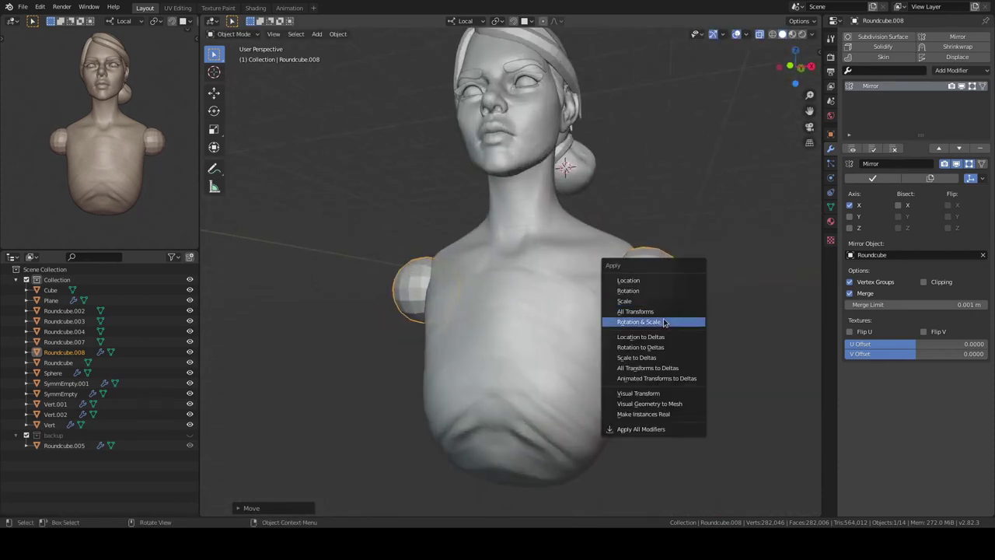
key(ctrl+Tab)
mouse_move(544, 295)
middle_down()
mouse_move(477, 293)
mouse_move(582, 269)
mouse_move(582, 311)
mouse_move(599, 245)
mouse_move(669, 247)
mouse_move(573, 389)
mouse_move(553, 257)
mouse_move(607, 277)
mouse_move(493, 344)
mouse_move(636, 263)
mouse_move(551, 360)
mouse_move(642, 362)
mouse_move(505, 319)
mouse_move(599, 280)
mouse_move(560, 262)
mouse_move(535, 293)
middle_up()
key(ctrl+Tab)
click(575, 303)
key(KP_1)
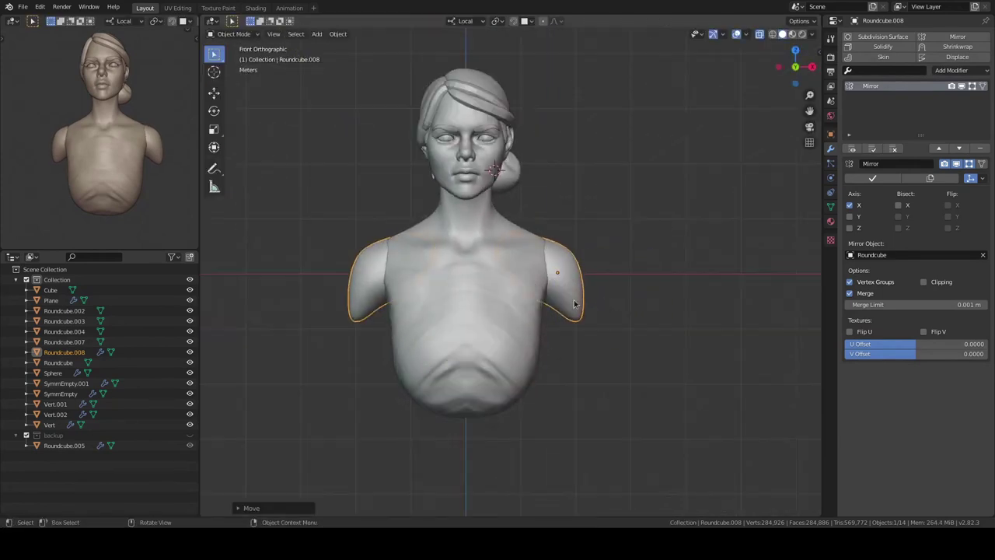
click(598, 322)
mouse_move(598, 322)
middle_down()
mouse_move(510, 357)
mouse_move(536, 317)
middle_up()
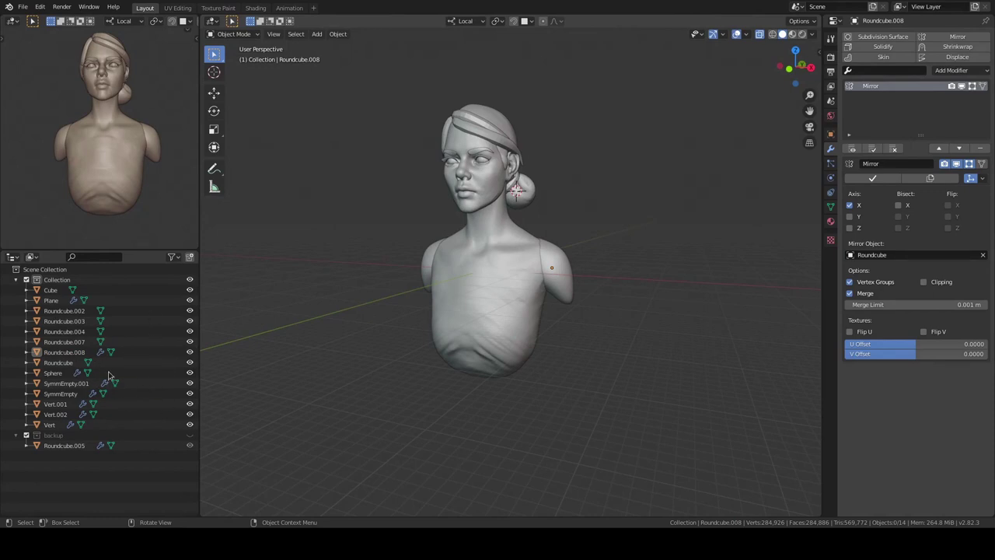
- Sculpt the shoulder stumps, checking them from low, side and overhead angles
key(ctrl+Tab)
mouse_move(526, 256)
middle_down()
mouse_move(578, 262)
mouse_move(535, 290)
mouse_move(578, 189)
mouse_move(552, 286)
mouse_move(487, 267)
mouse_move(554, 203)
middle_up()
mouse_move(574, 277)
middle_down()
mouse_move(493, 318)
mouse_move(453, 256)
mouse_move(522, 185)
mouse_move(601, 247)
mouse_move(546, 224)
mouse_move(493, 277)
mouse_move(612, 268)
middle_up()
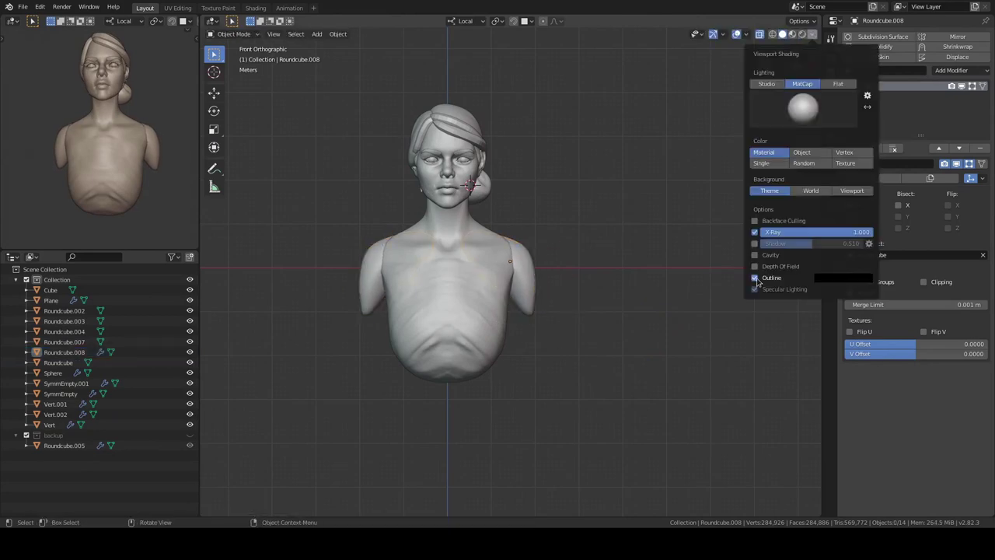
middle_drag(531, 304, 447, 211)
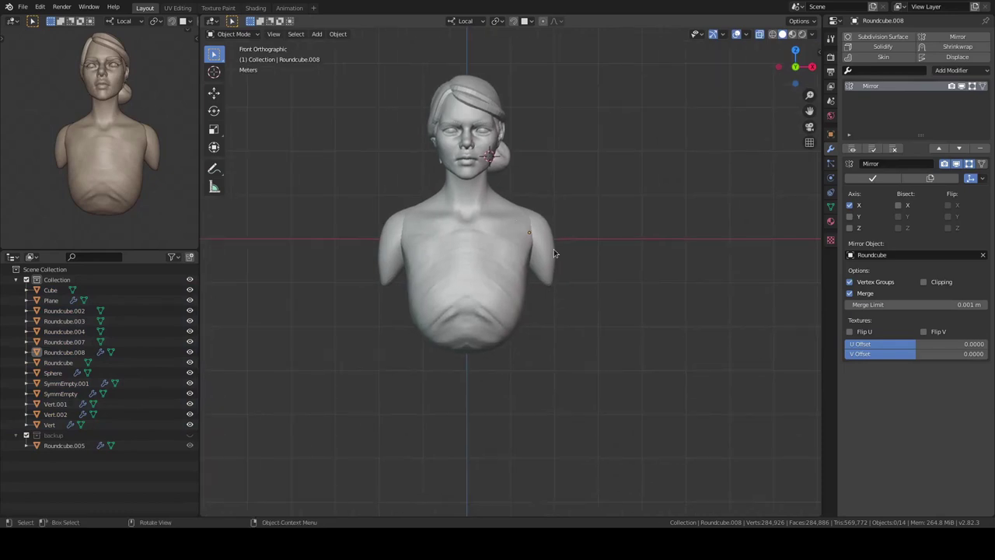
- Add a cylinder, scale it down, and place it below the right arm stump
click(663, 268)
key(s)
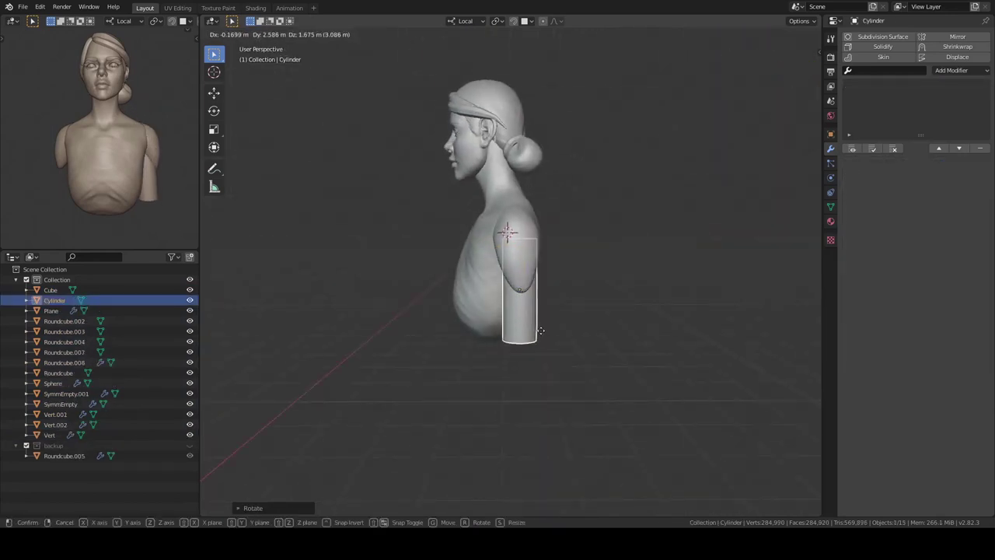
click(606, 304)
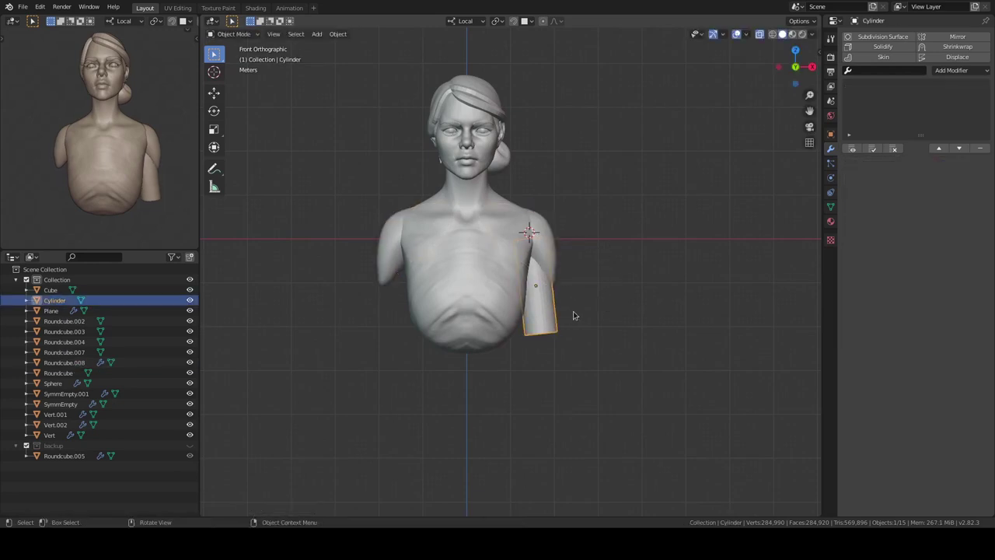
- Copy the arms' Mirror modifier onto the cylinder so both sides get a lower arm
shift+click(526, 263)
key(ctrl+l)
click(505, 303)
- Sculpt the torso with Elastic Deform to smooth where it meets the shoulders
key(ctrl+Tab)
scroll(588, 287, up, 4)
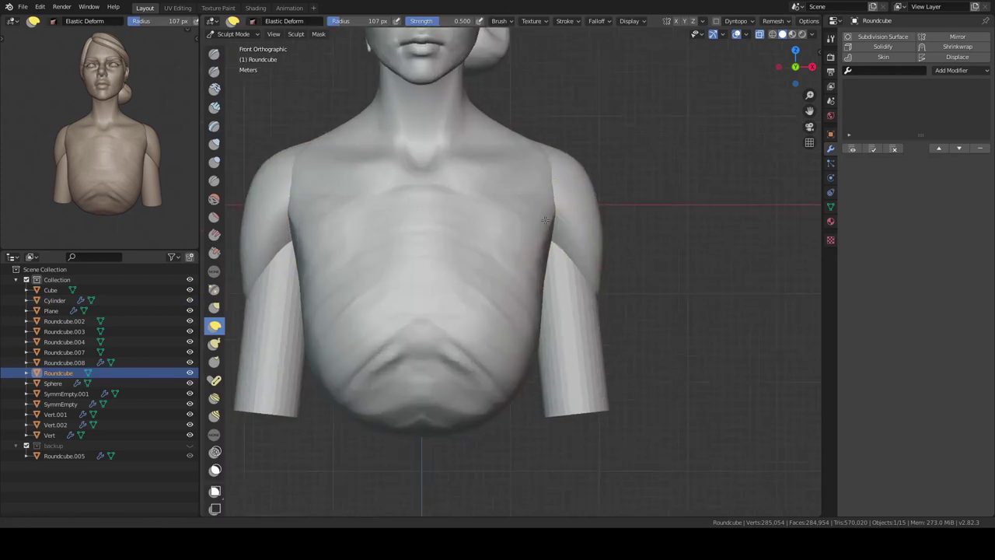
middle_drag(584, 265, 539, 267)
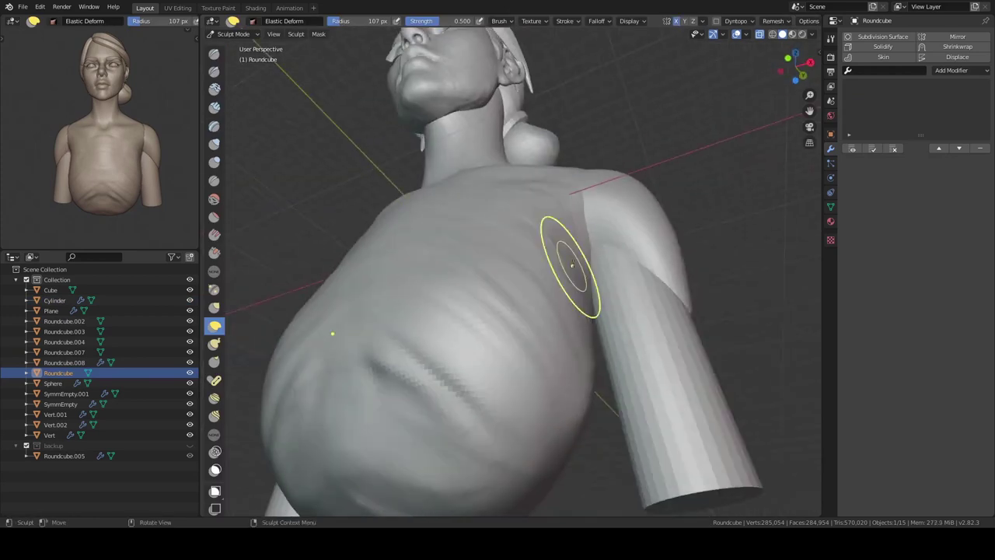
scroll(540, 266, down, 3)
middle_drag(546, 300, 571, 234)
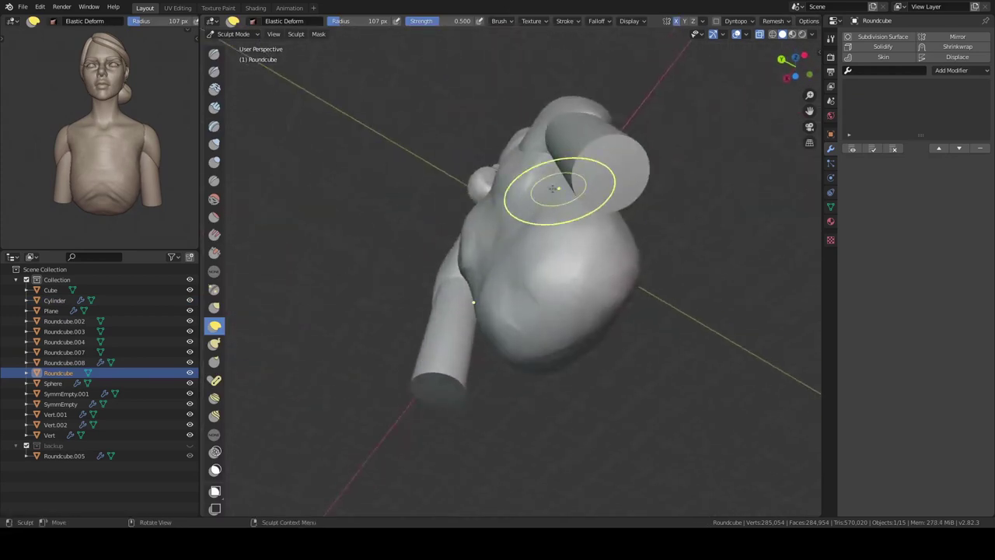
mouse_move(564, 144)
middle_down()
mouse_move(573, 349)
mouse_move(474, 329)
mouse_move(555, 199)
middle_up()
scroll(555, 200, up, 2)
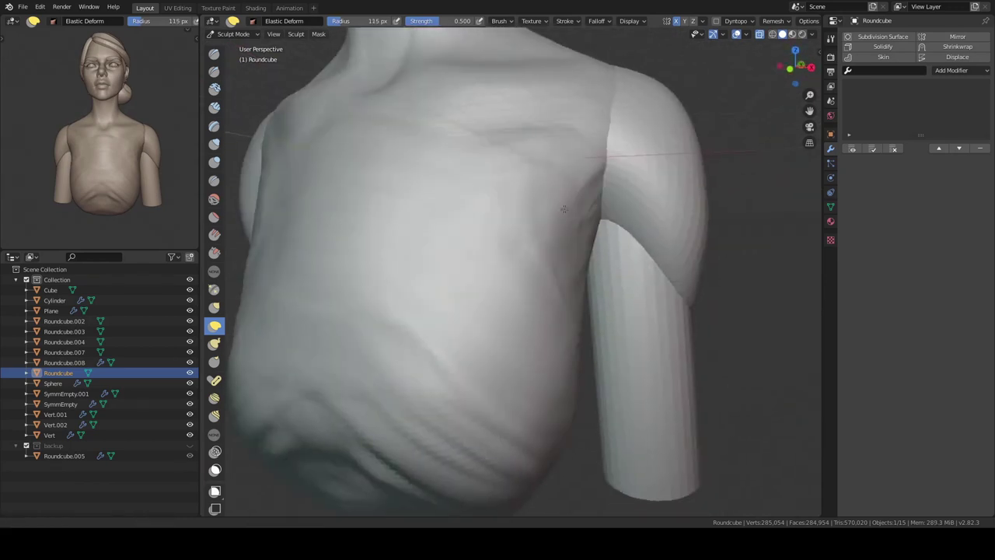
scroll(573, 241, down, 3)
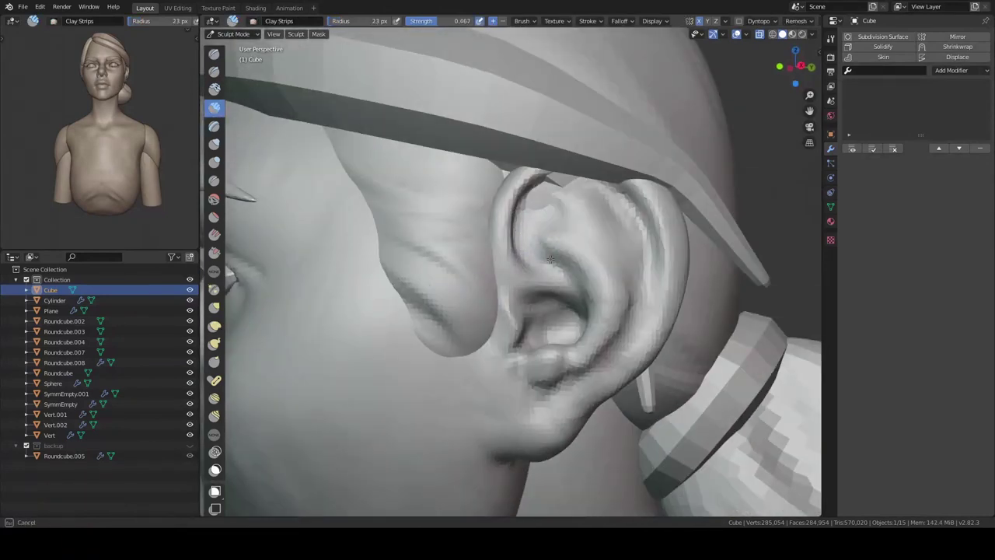
- Shape the ear with the Elastic Deform and Clay Strips brushes
mouse_move(550, 268)
middle_down()
mouse_move(562, 232)
mouse_move(444, 243)
mouse_move(466, 280)
mouse_move(528, 296)
middle_up()
click(215, 325)
scroll(542, 304, up, 2)
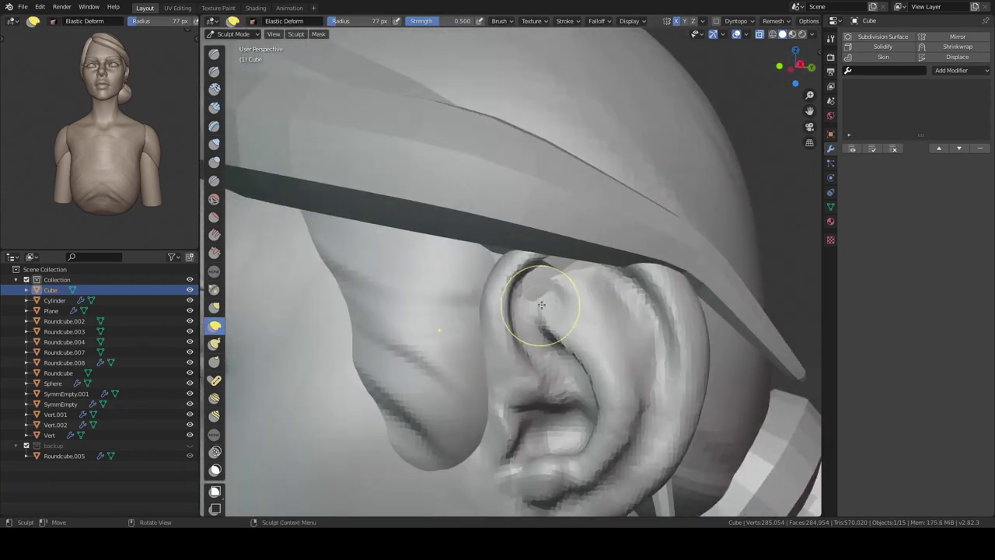
key(c)
scroll(568, 304, down, 3)
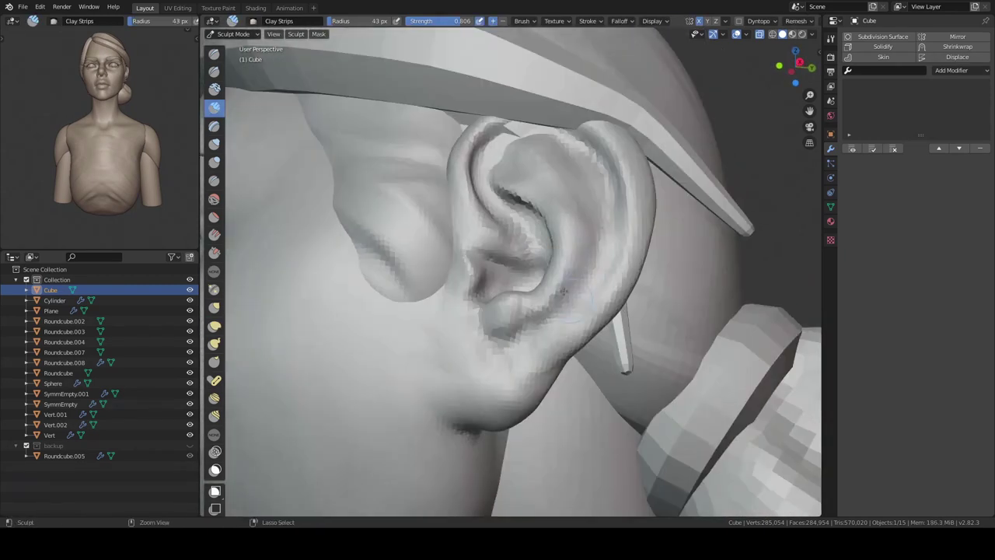
middle_drag(568, 304, 492, 288)
- Isolate the head in Local View and sculpt the ear's folds from several angles
key(KP_Divide)
scroll(412, 263, up, 2)
middle_drag(412, 263, 591, 233)
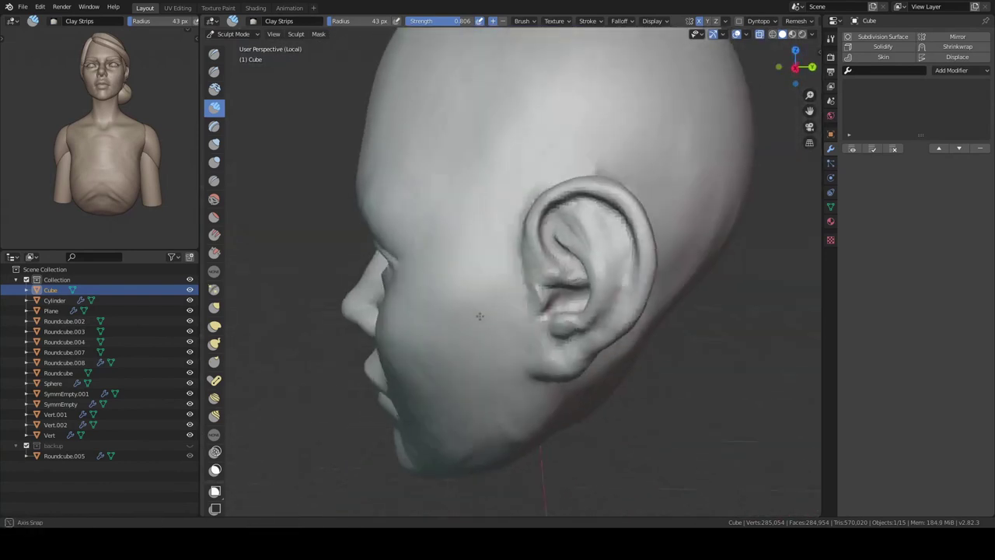
scroll(609, 223, up, 3)
middle_drag(632, 188, 672, 283)
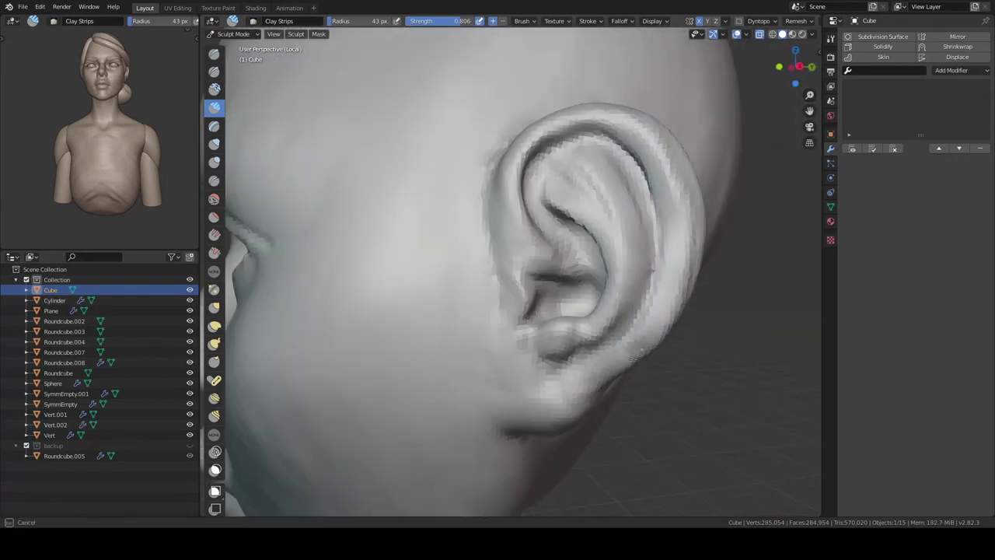
middle_drag(632, 357, 462, 274)
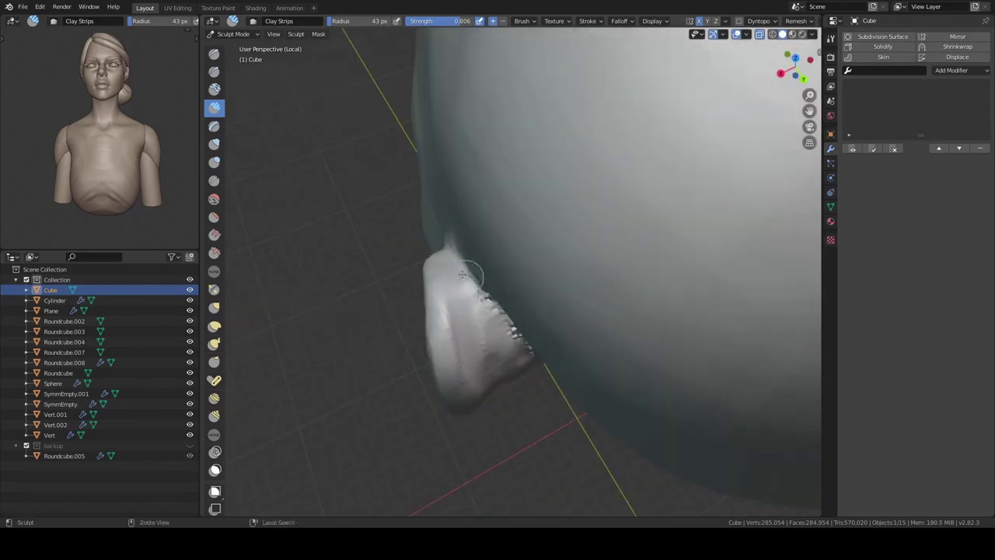
middle_drag(484, 387, 455, 253)
mouse_move(410, 184)
middle_down()
mouse_move(513, 360)
mouse_move(444, 182)
mouse_move(478, 296)
middle_up()
mouse_move(447, 241)
middle_down()
mouse_move(531, 334)
mouse_move(516, 393)
middle_up()
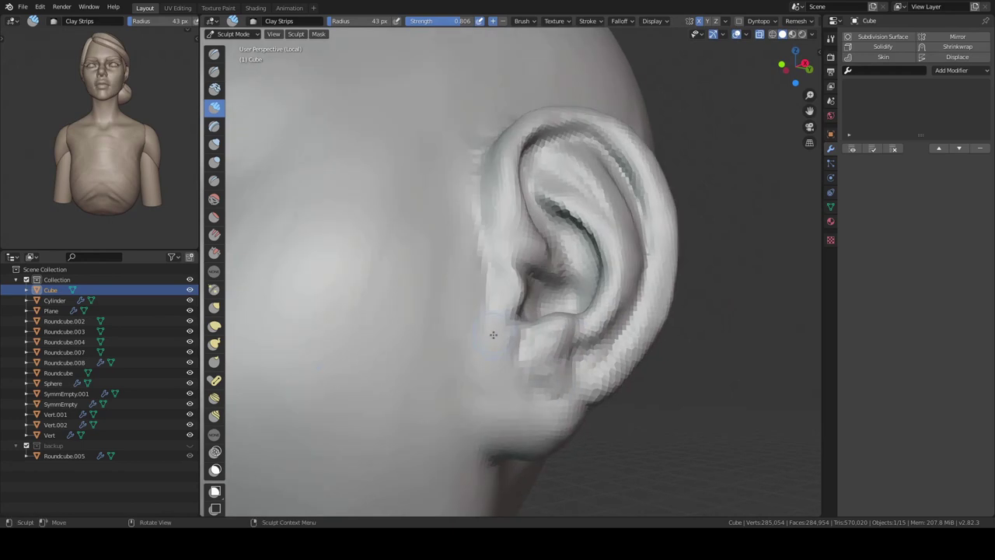
mouse_move(507, 412)
middle_down()
mouse_move(449, 390)
mouse_move(524, 294)
mouse_move(513, 234)
middle_up()
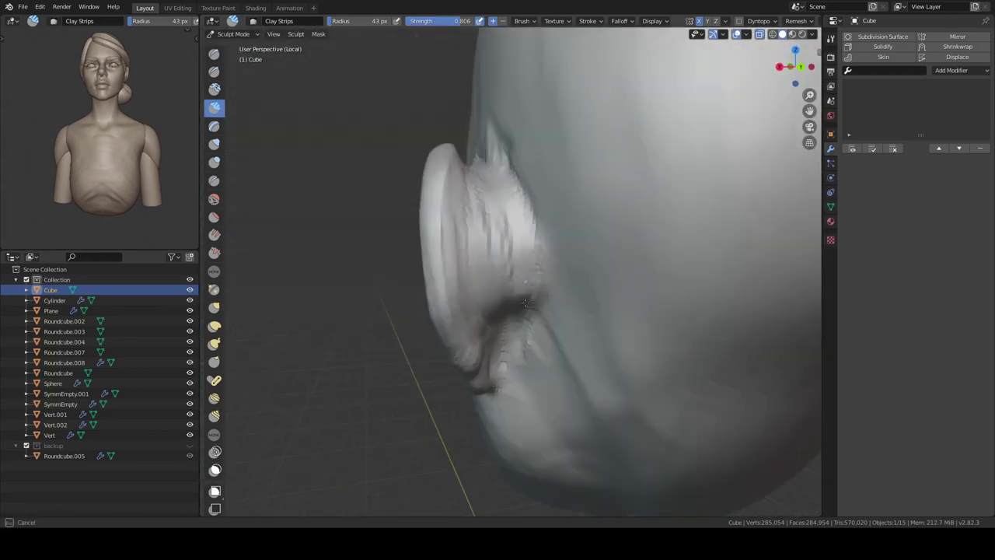
mouse_move(439, 356)
middle_down()
mouse_move(502, 290)
mouse_move(76, 163)
middle_up()
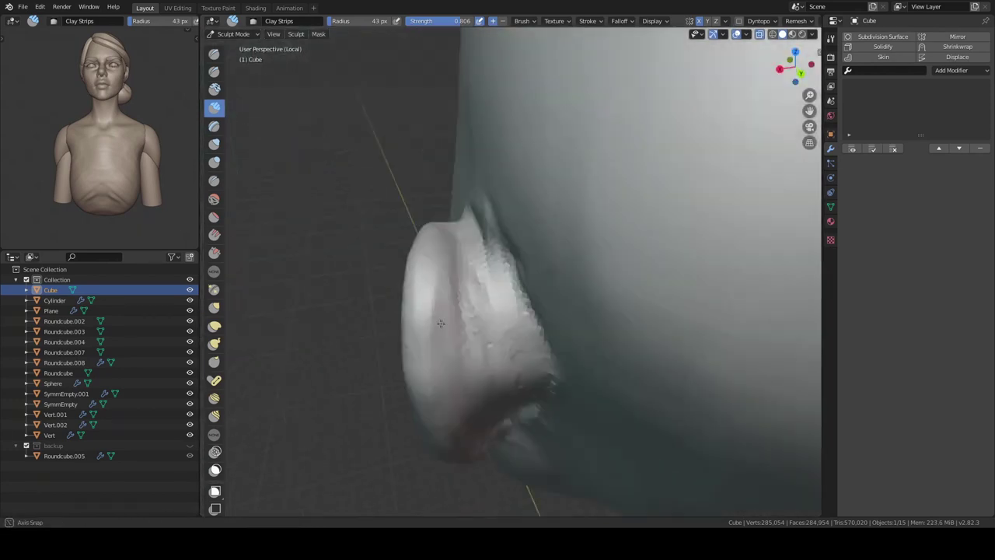
- Reduce the brush size and refine the ear rim with Clay Strips
scroll(581, 262, up, 4)
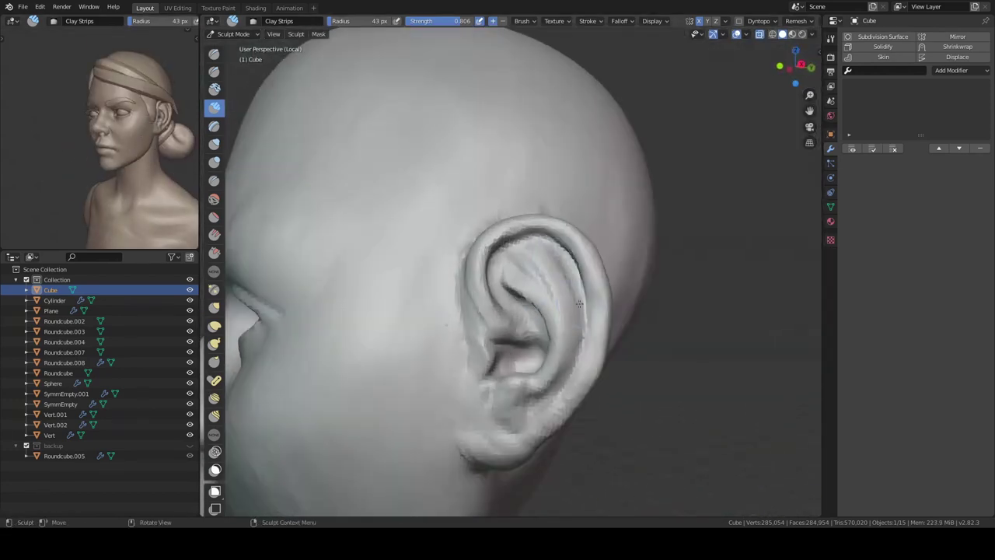
middle_drag(585, 313, 551, 345)
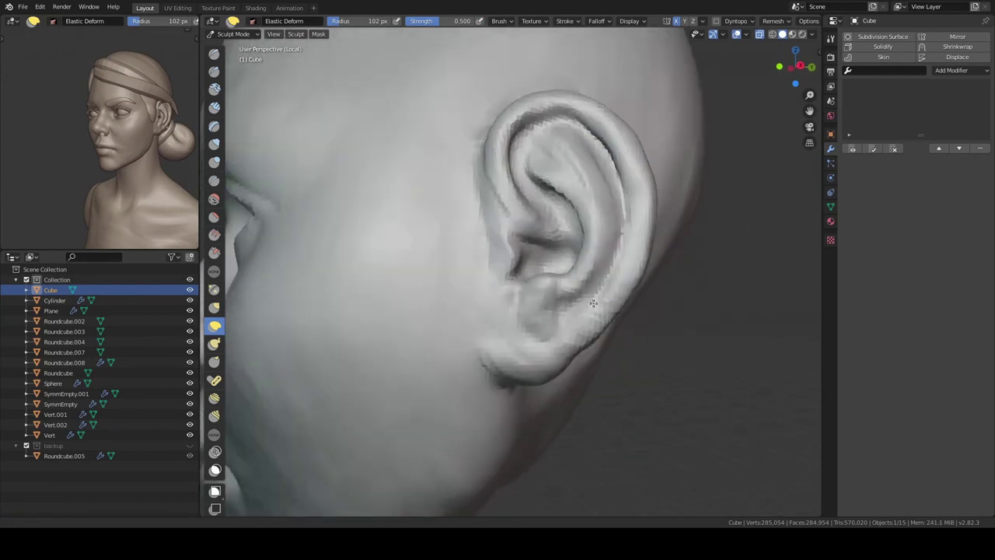
scroll(551, 345, up, 3)
mouse_move(617, 322)
middle_down()
mouse_move(557, 325)
mouse_move(572, 328)
mouse_move(621, 246)
mouse_move(576, 221)
mouse_move(587, 359)
mouse_move(570, 399)
mouse_move(516, 256)
mouse_move(589, 357)
middle_up()
key(c)
scroll(571, 328, down, 2)
scroll(582, 336, up, 3)
scroll(583, 295, down, 3)
scroll(583, 295, up, 5)
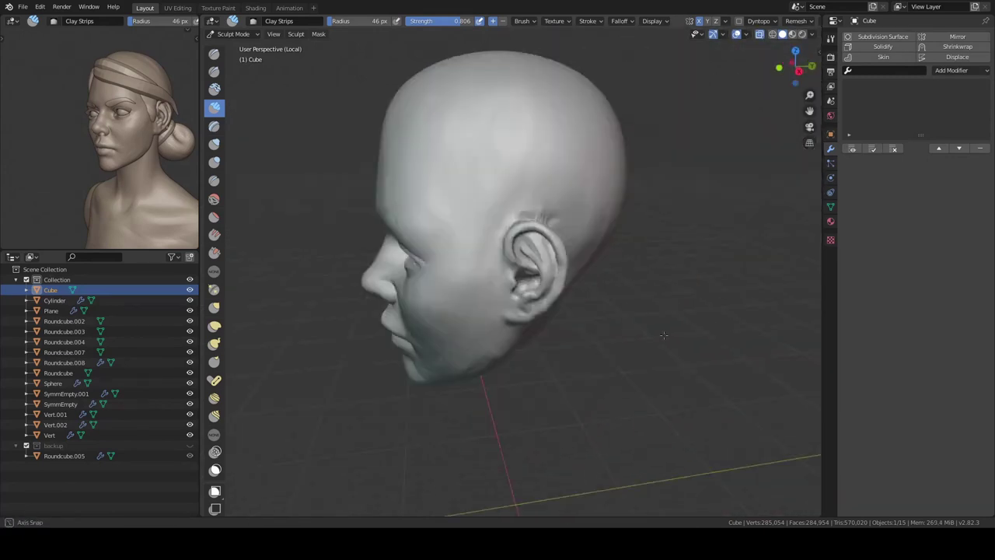
scroll(663, 335, up, 5)
- Set the brush radius to 35 px and detail the ear's lobe and underside
mouse_move(663, 335)
middle_down()
mouse_move(524, 251)
mouse_move(568, 260)
mouse_move(555, 277)
mouse_move(585, 301)
mouse_move(614, 257)
mouse_move(619, 145)
middle_up()
scroll(525, 251, up, 2)
scroll(579, 248, down, 4)
scroll(555, 278, up, 4)
click(613, 225)
middle_drag(612, 225, 647, 165)
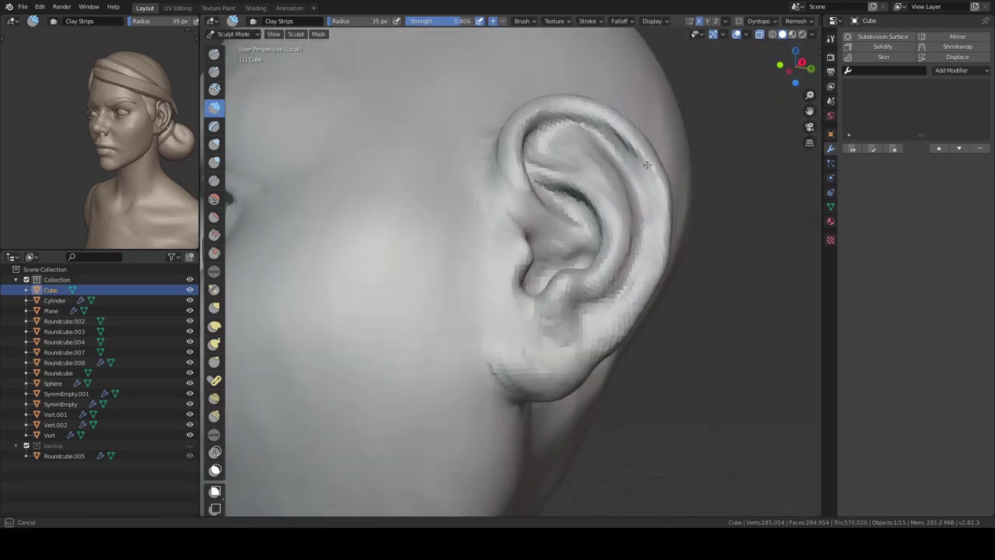
mouse_move(642, 298)
middle_down()
mouse_move(545, 289)
mouse_move(628, 295)
middle_up()
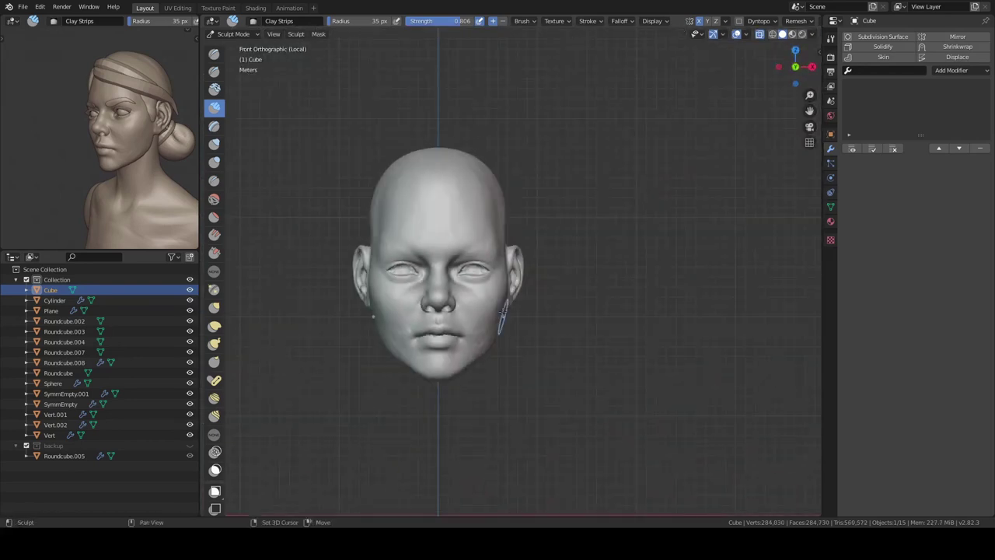
- Reshape the Roundcube chest with Elastic Deform and move the cylinder arms beneath the shoulders
scroll(501, 314, up, 5)
mouse_move(502, 315)
middle_down()
mouse_move(488, 398)
mouse_move(436, 322)
middle_up()
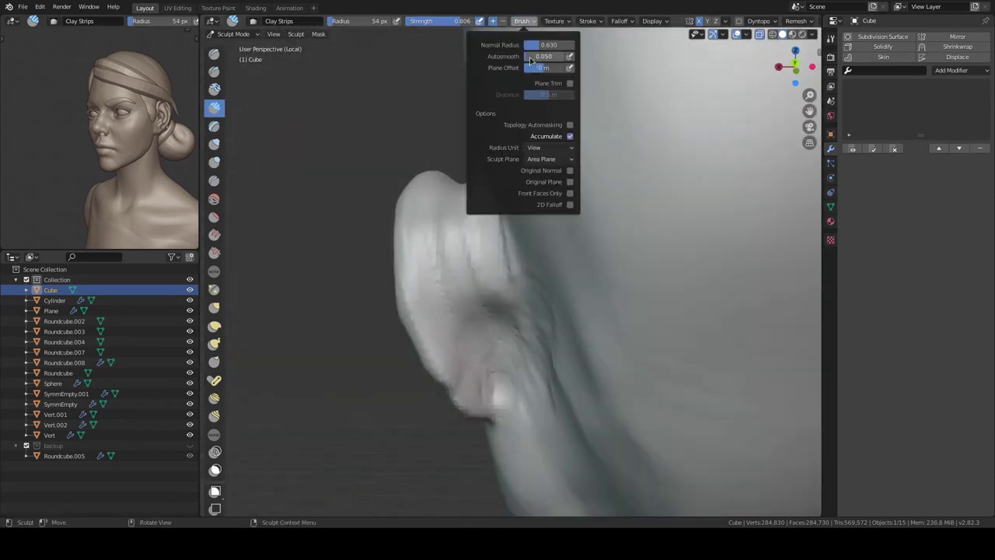
mouse_move(438, 377)
middle_down()
mouse_move(563, 284)
mouse_move(535, 369)
mouse_move(535, 336)
middle_up()
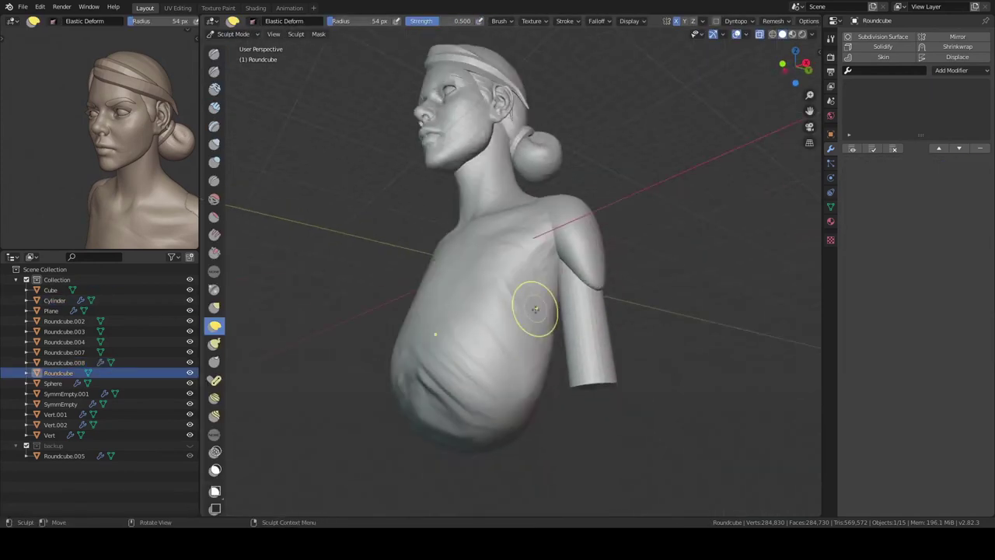
mouse_move(538, 289)
middle_down()
mouse_move(541, 230)
mouse_move(502, 352)
mouse_move(400, 300)
mouse_move(501, 248)
mouse_move(467, 262)
mouse_move(644, 217)
mouse_move(555, 233)
mouse_move(588, 226)
mouse_move(595, 133)
mouse_move(609, 238)
middle_up()
- Sculpt the torso Roundcube with Elastic Deform from the front view
key(KP_1)
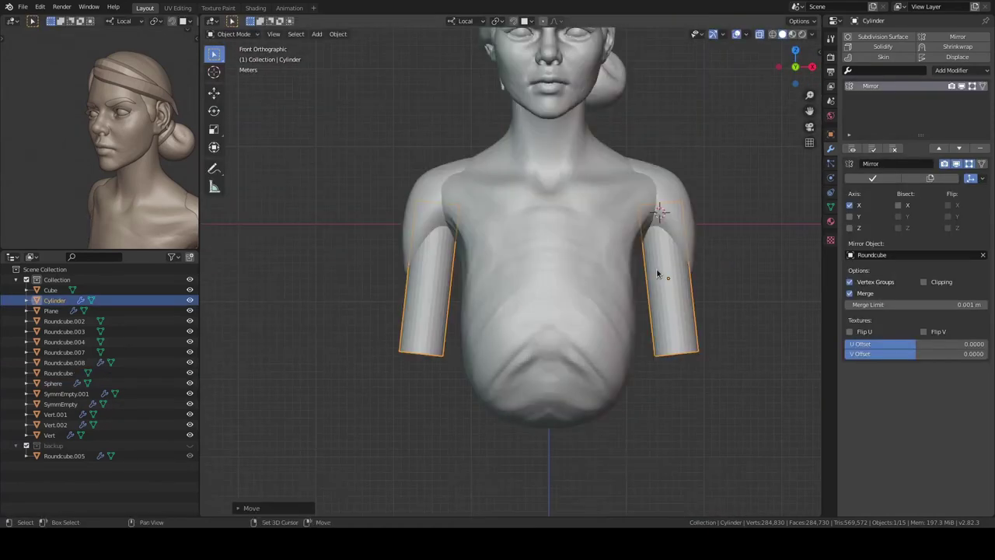
click(590, 253)
key(ctrl+Tab)
middle_drag(614, 252, 567, 223)
scroll(466, 273, down, 3)
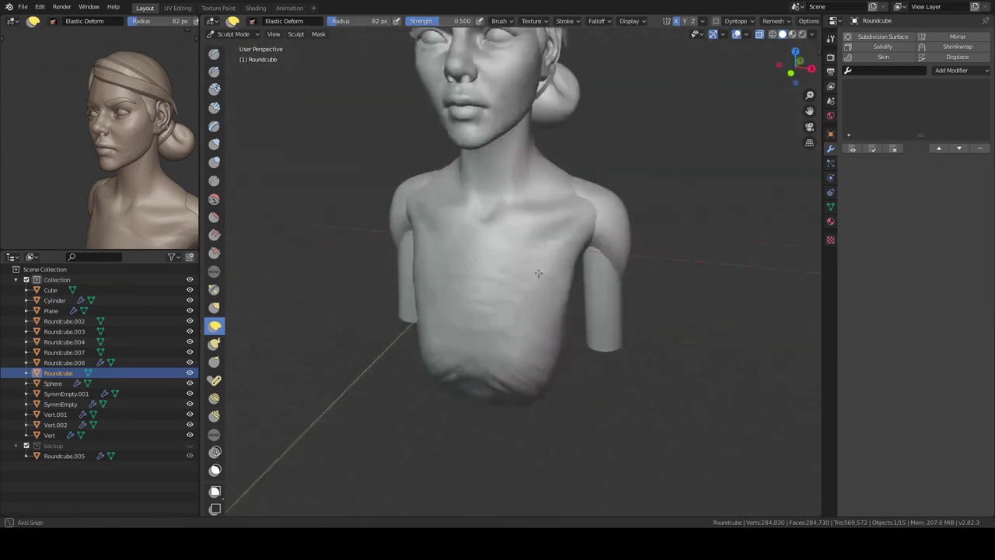
key(KP_1)
key(ctrl+Tab)
- Sculpt the shoulder piece Roundcube.008, then return to Object Mode and check the bust from behind
click(582, 311)
key(ctrl+Tab)
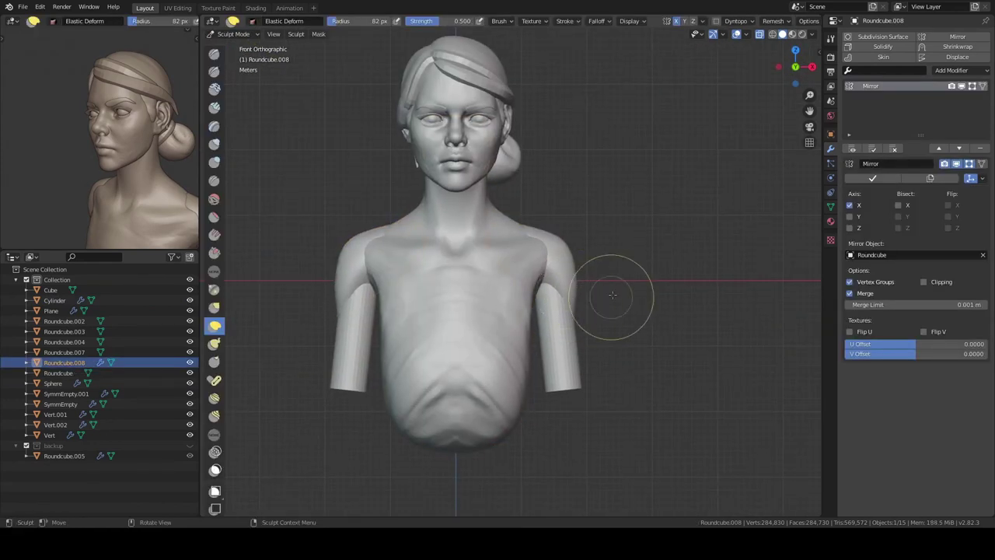
middle_drag(579, 278, 417, 308)
key(KP_1)
key(ctrl+Tab)
click(515, 251)
key(alt+a)
middle_drag(532, 257, 561, 146)
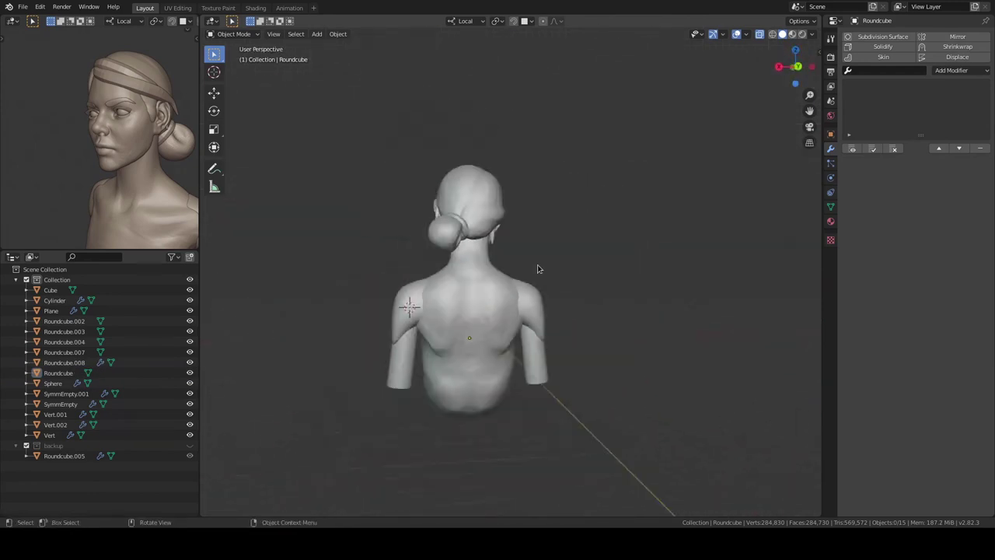
mouse_move(561, 147)
middle_down()
mouse_move(531, 226)
mouse_move(551, 244)
mouse_move(552, 227)
middle_up()
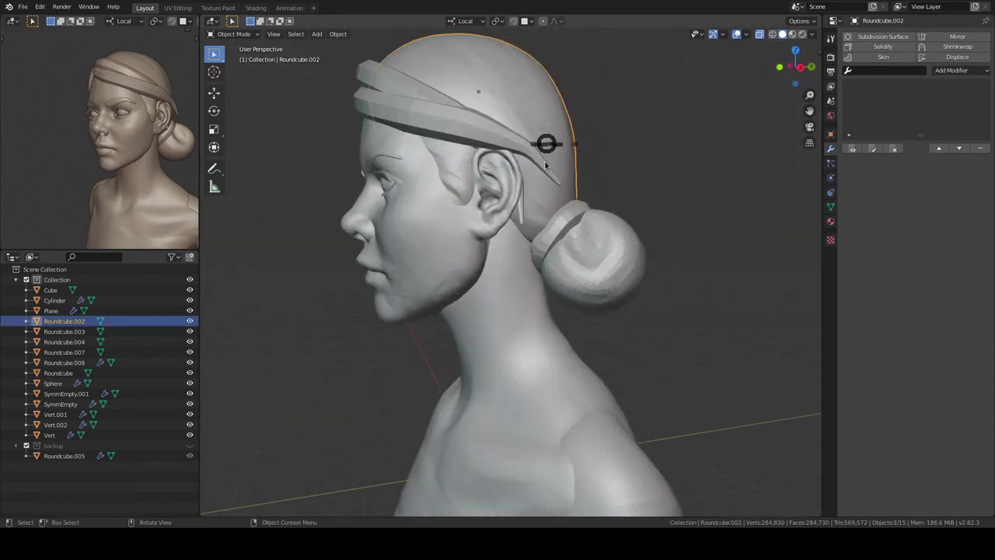
- Carve Clay Strips grooves into Roundcube.002's hair from the sides and back toward the bun
key(ctrl+Tab)
ctrl+middle_drag(547, 165, 527, 235)
mouse_move(534, 289)
middle_down()
mouse_move(559, 296)
mouse_move(535, 329)
middle_up()
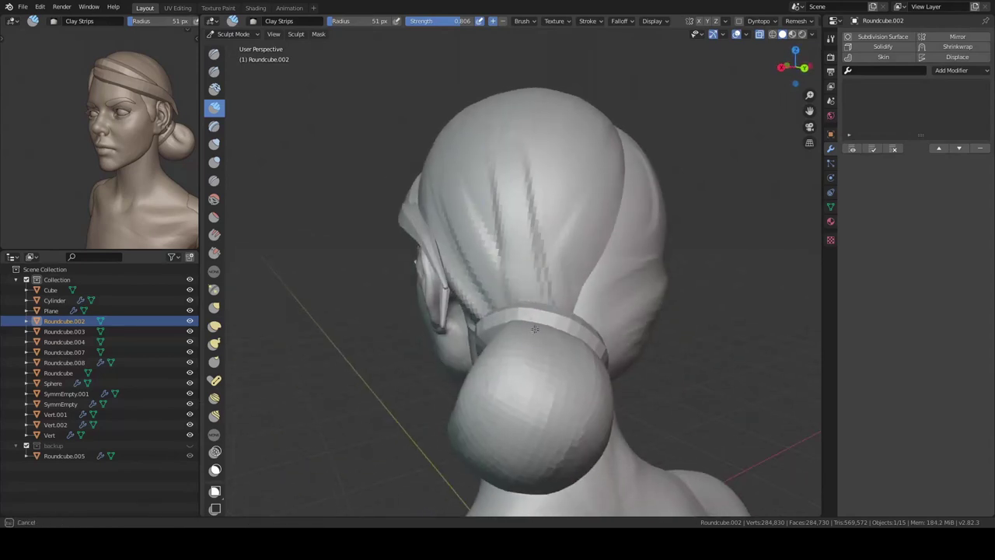
middle_drag(615, 168, 531, 243)
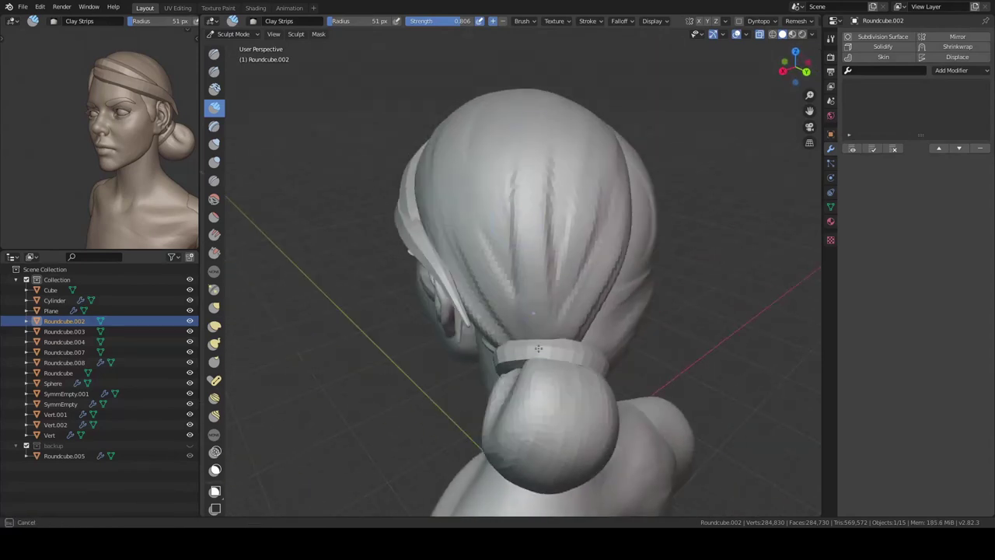
mouse_move(522, 329)
middle_down()
mouse_move(505, 251)
mouse_move(545, 269)
mouse_move(541, 216)
mouse_move(501, 302)
mouse_move(551, 296)
mouse_move(436, 163)
mouse_move(657, 189)
middle_up()
- Return to Object Mode and review the bust in profile for the sweater shell
key(ctrl+Tab)
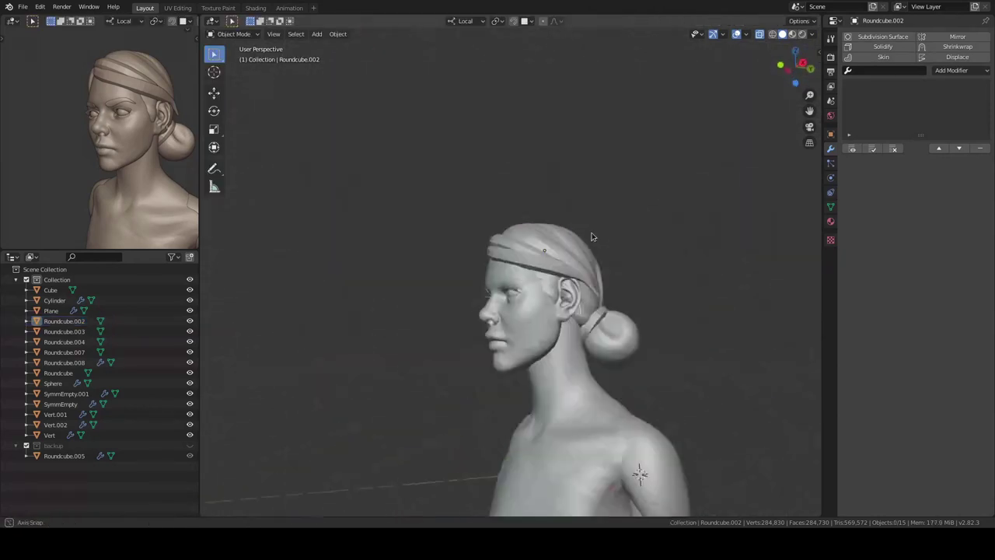
middle_drag(593, 233, 420, 257)
shift+middle_drag(540, 358, 545, 328)
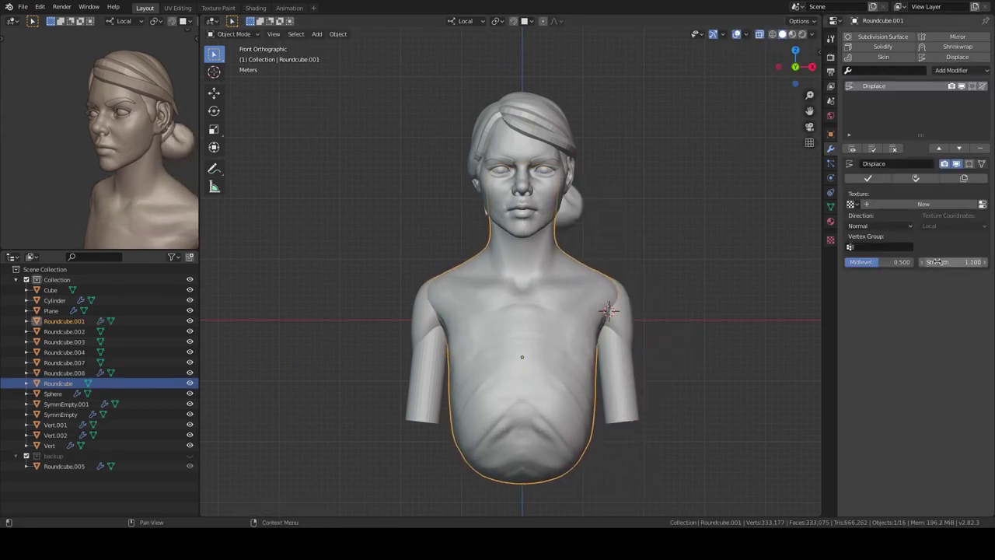
alt+middle_drag(601, 247, 483, 356)
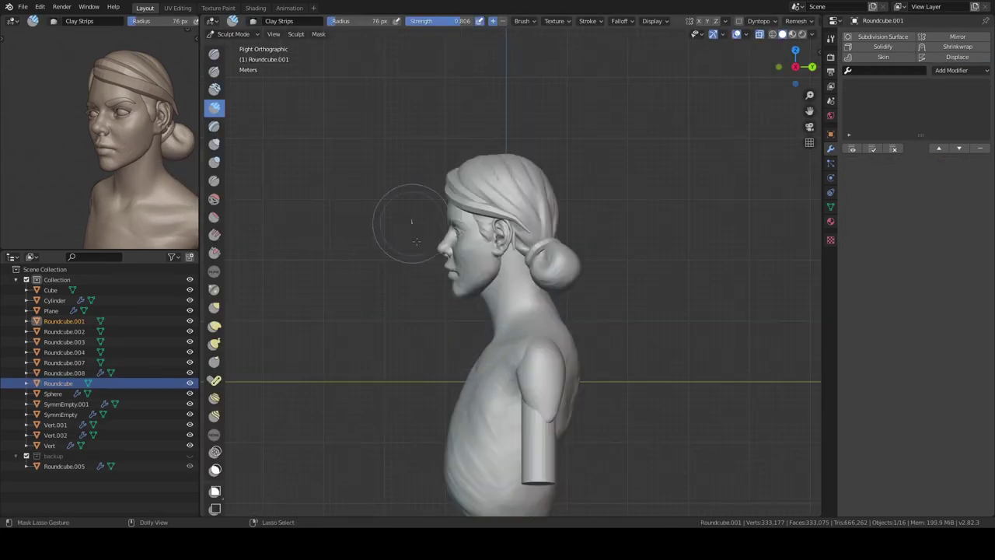
- Isolate the torso shell in Local View and pull up a turtleneck around the neck with Clay Strips
key(KP_Divide)
middle_drag(409, 221, 505, 273)
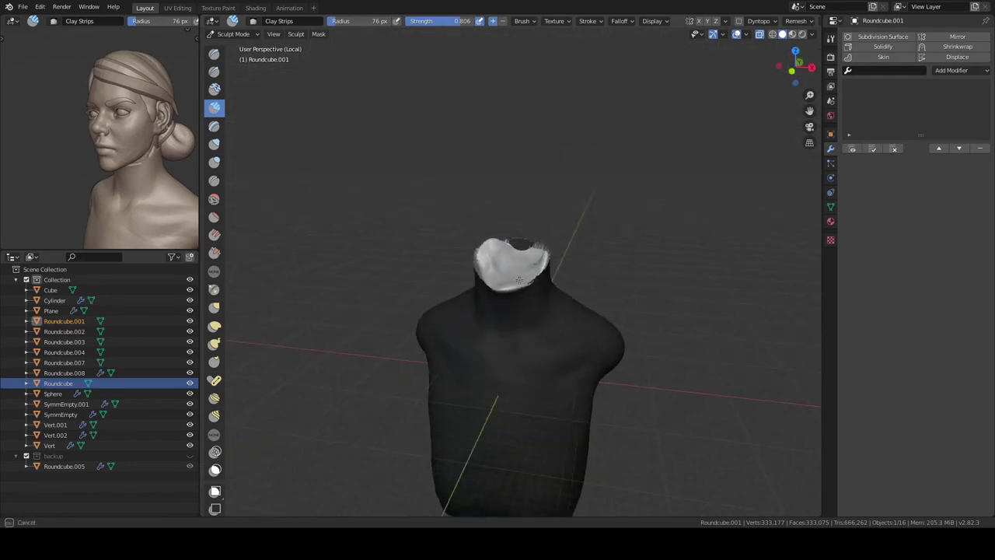
mouse_move(535, 289)
middle_down()
mouse_move(544, 257)
mouse_move(490, 254)
mouse_move(534, 282)
middle_up()
scroll(544, 256, up, 3)
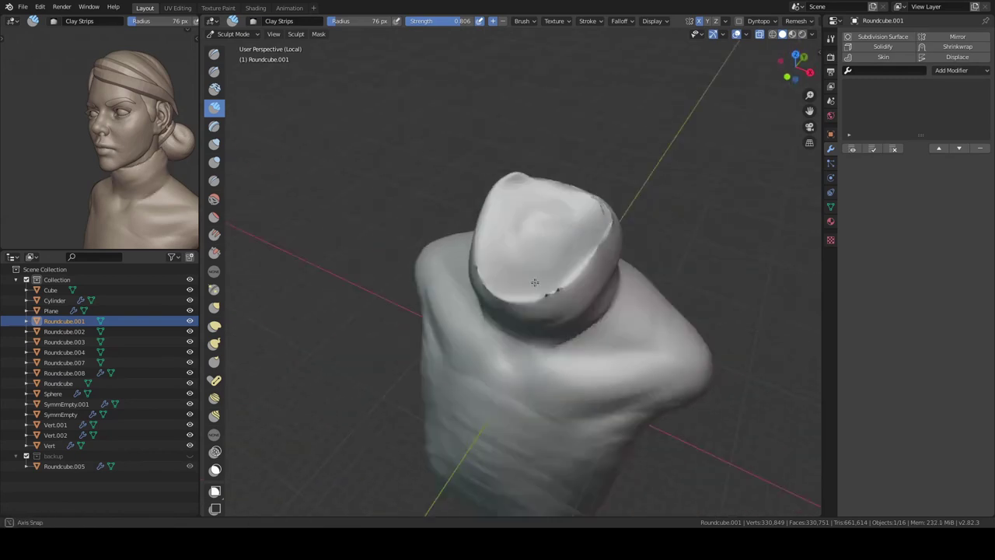
scroll(547, 259, up, 5)
middle_drag(547, 259, 496, 305)
scroll(534, 274, down, 5)
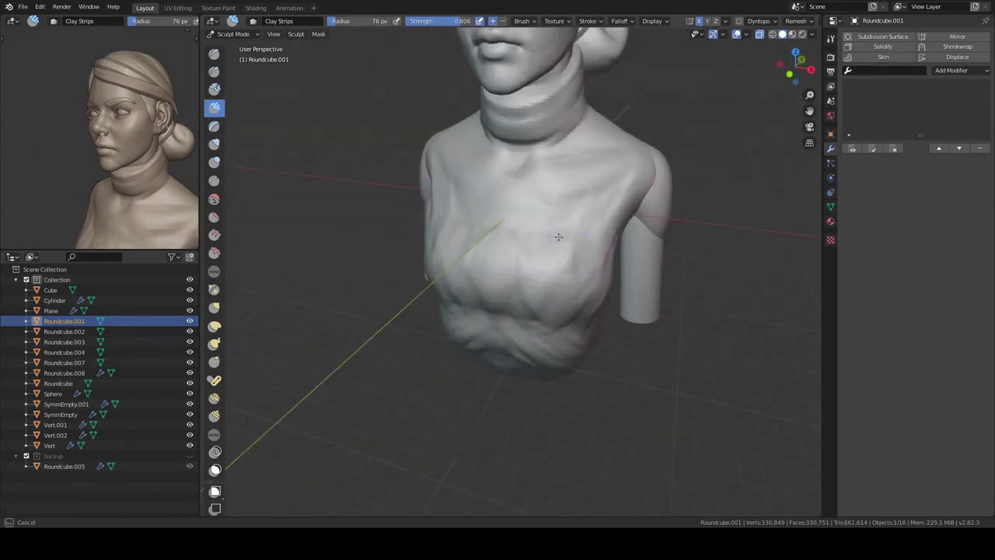
mouse_move(477, 233)
middle_down()
mouse_move(484, 252)
mouse_move(515, 217)
mouse_move(558, 204)
middle_up()
middle_drag(483, 306, 443, 274)
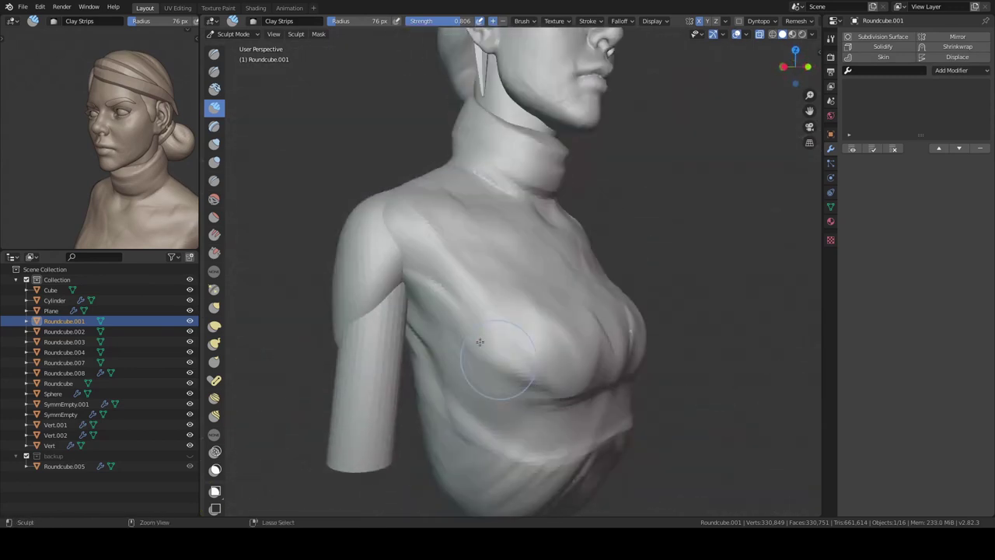
mouse_move(501, 339)
middle_down()
mouse_move(540, 319)
mouse_move(526, 290)
middle_up()
mouse_move(580, 326)
middle_down()
mouse_move(533, 333)
mouse_move(490, 305)
mouse_move(606, 393)
middle_up()
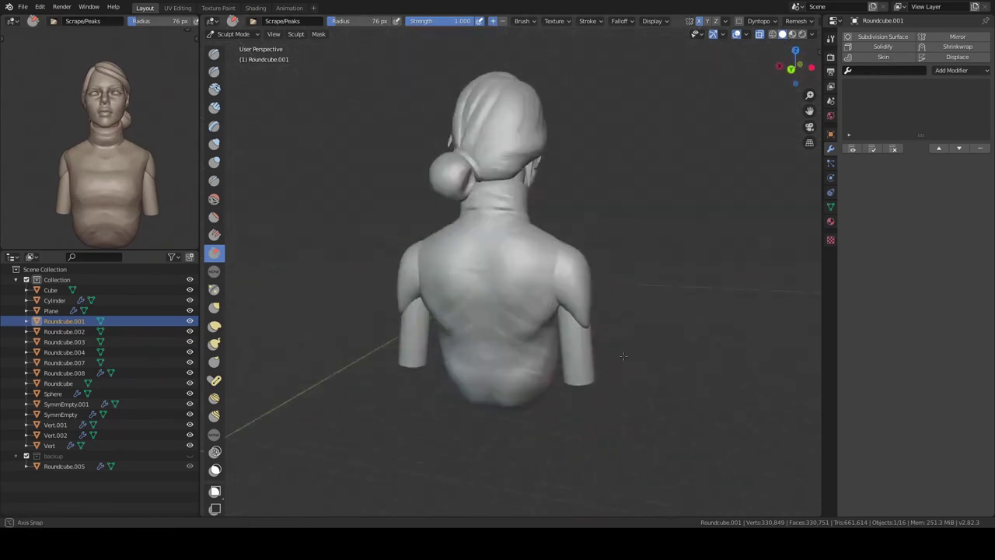
- Inspect the sweater's collar opening in Local View and against the full figure
middle_drag(545, 365, 577, 379)
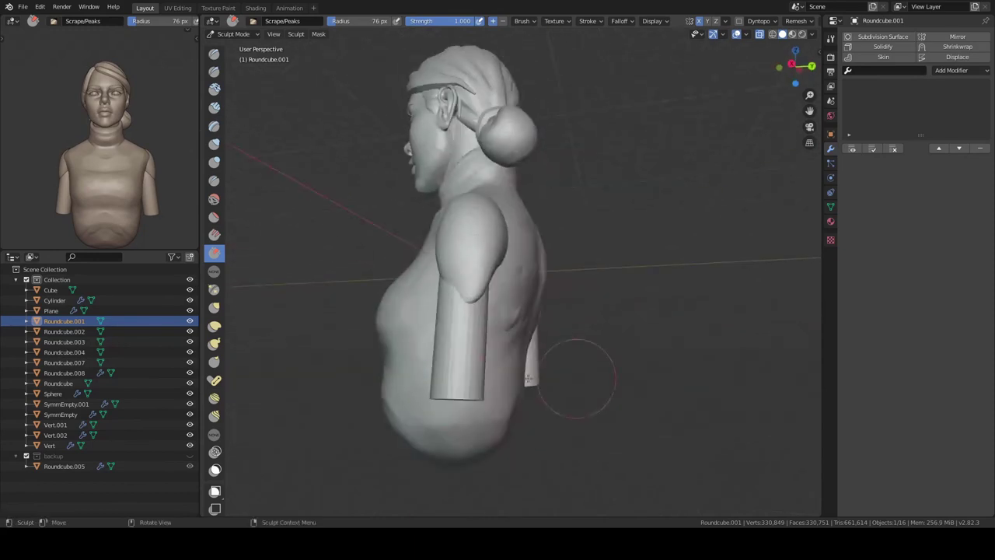
middle_drag(533, 311, 524, 344)
mouse_move(487, 312)
middle_down()
mouse_move(454, 267)
mouse_move(572, 290)
middle_up()
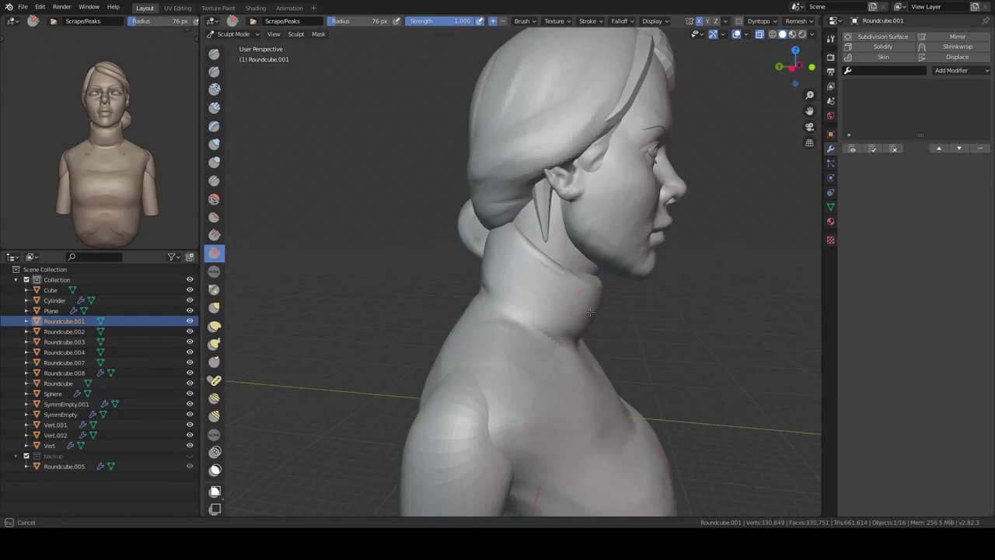
key(KP_1)
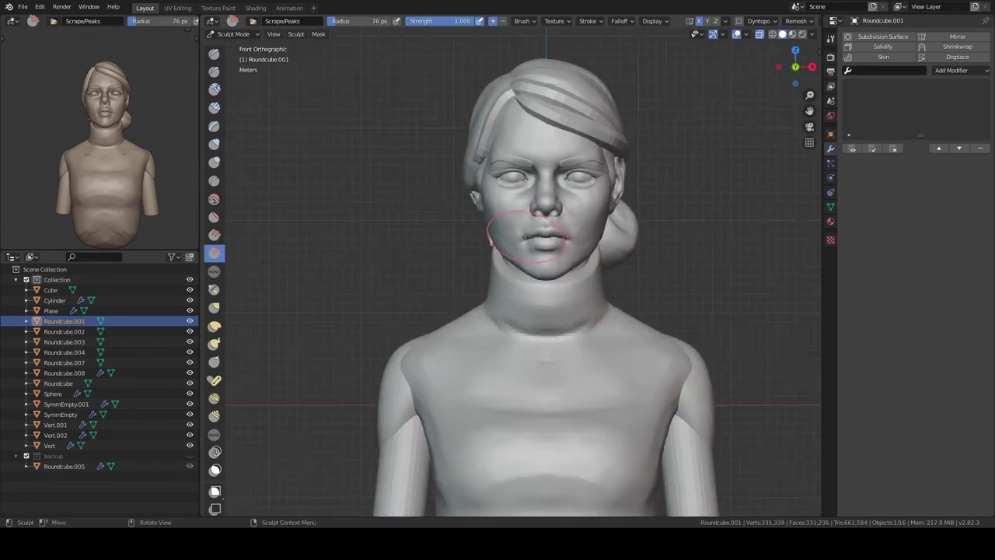
key(KP_Divide)
mouse_move(648, 299)
middle_down()
mouse_move(443, 306)
mouse_move(560, 252)
mouse_move(489, 319)
middle_up()
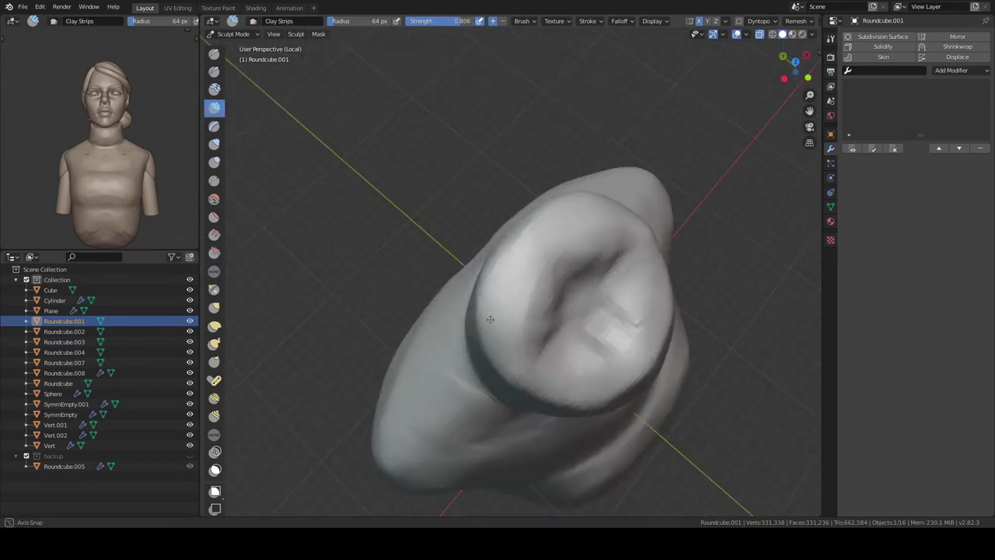
key(KP_Divide)
mouse_move(536, 295)
middle_down()
mouse_move(585, 247)
mouse_move(552, 264)
mouse_move(571, 311)
middle_up()
- Sculpt the turtleneck's rolled fold and wrinkles on Roundcube.001 with Scrape/Peaks and Clay Strips
click(542, 237)
key(KP_Divide)
key(ctrl+Tab)
mouse_move(585, 359)
middle_down()
mouse_move(588, 289)
mouse_move(649, 269)
mouse_move(542, 259)
mouse_move(534, 305)
mouse_move(513, 274)
mouse_move(539, 229)
mouse_move(524, 326)
mouse_move(533, 283)
mouse_move(583, 323)
middle_up()
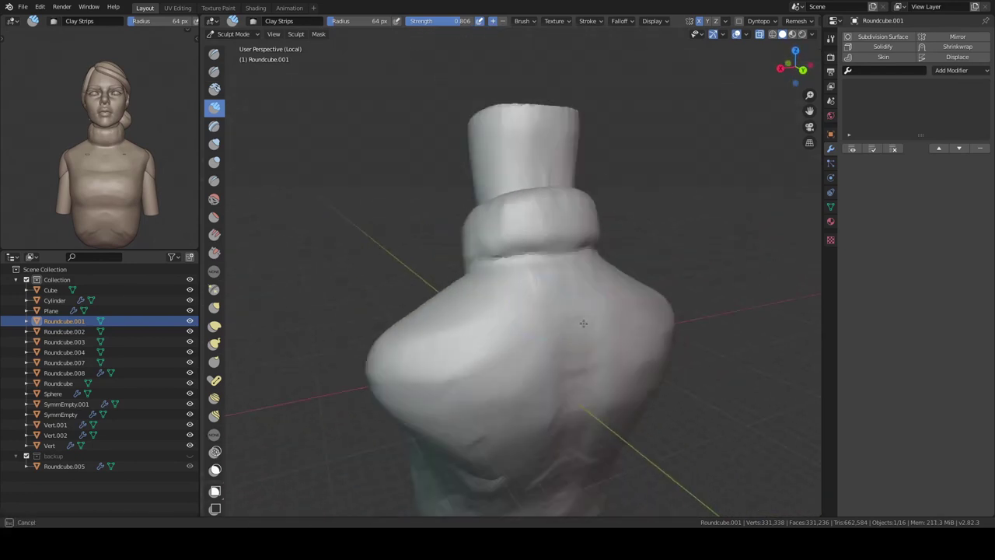
middle_drag(544, 273, 645, 433)
mouse_move(549, 286)
middle_down()
mouse_move(555, 307)
mouse_move(520, 349)
mouse_move(517, 274)
middle_up()
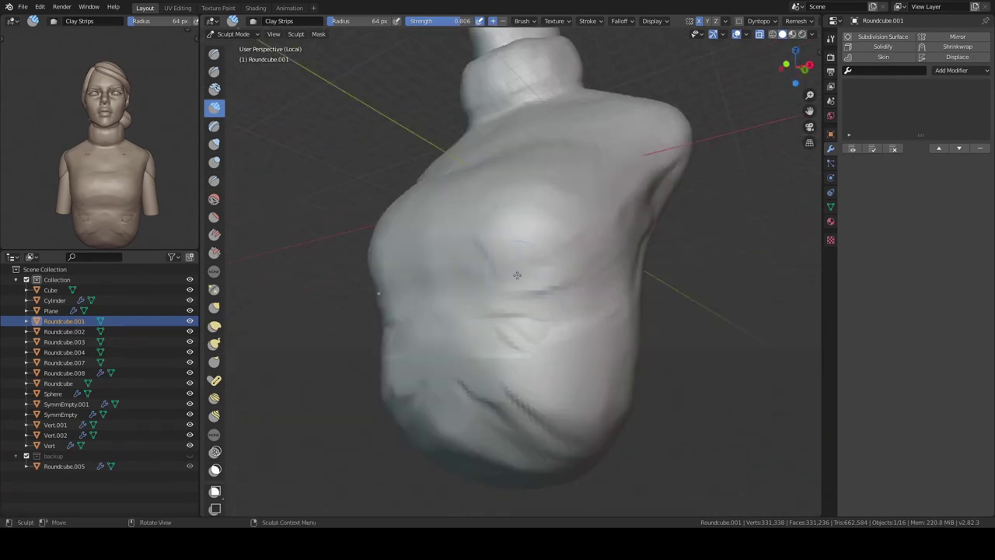
mouse_move(564, 222)
middle_down()
mouse_move(573, 253)
mouse_move(480, 280)
mouse_move(560, 232)
mouse_move(545, 241)
mouse_move(559, 217)
middle_up()
key(KP_Divide)
scroll(559, 231, down, 4)
key(KP_Divide)
mouse_move(559, 217)
middle_down()
mouse_move(555, 208)
mouse_move(584, 247)
mouse_move(563, 291)
middle_up()
- Return to Object Mode and add a Bezier circle to the scene
key(KP_Divide)
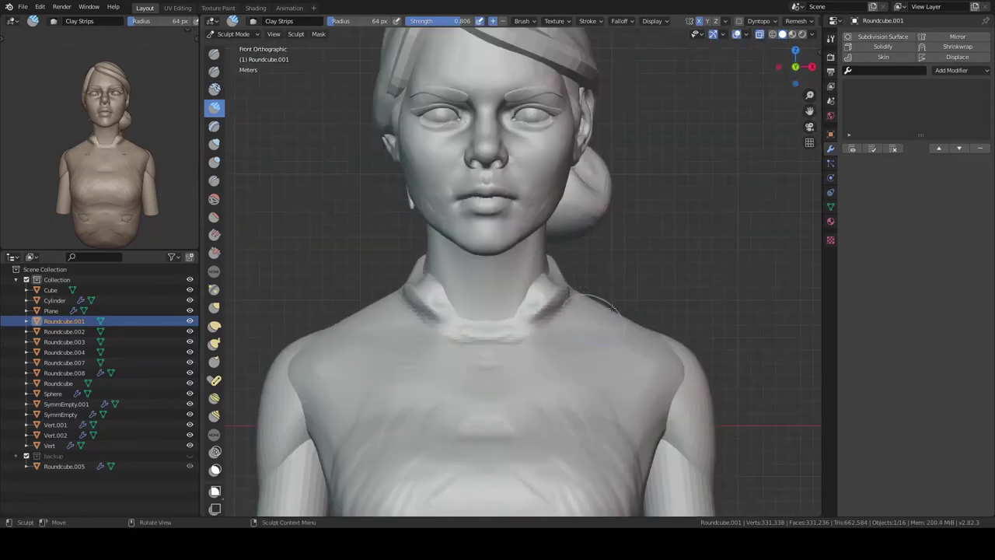
key(ctrl+Tab)
key(shift+a)
click(700, 216)
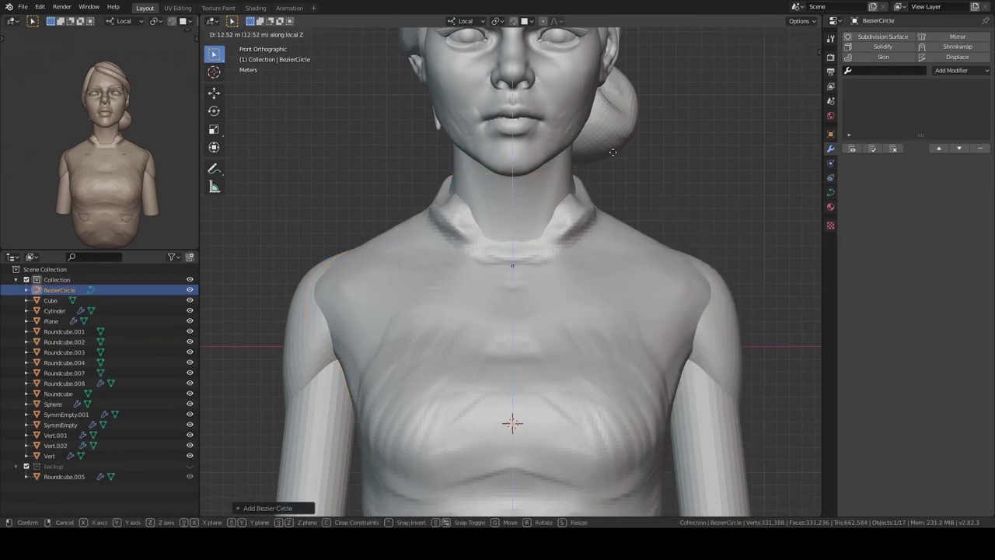
- Place the Bezier circle and scale it to fit around the neck in X-ray view
click(772, 323)
click(688, 253)
scroll(634, 217, up, 2)
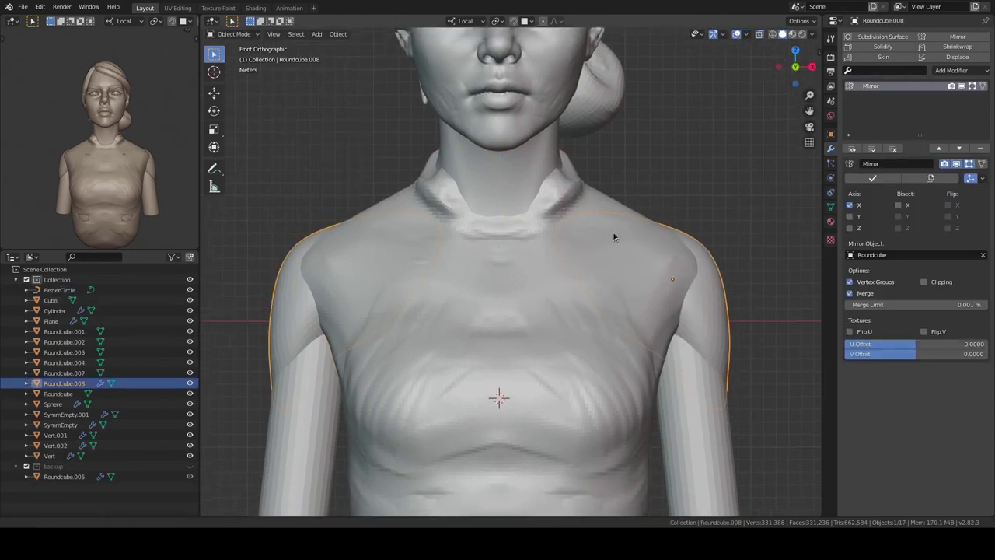
key(alt+z)
click(549, 208)
key(s)
click(597, 237)
- Give the collar ring 0.19 m bevel depth and 0.36 m extrude, tilt it, and apply transforms
click(830, 192)
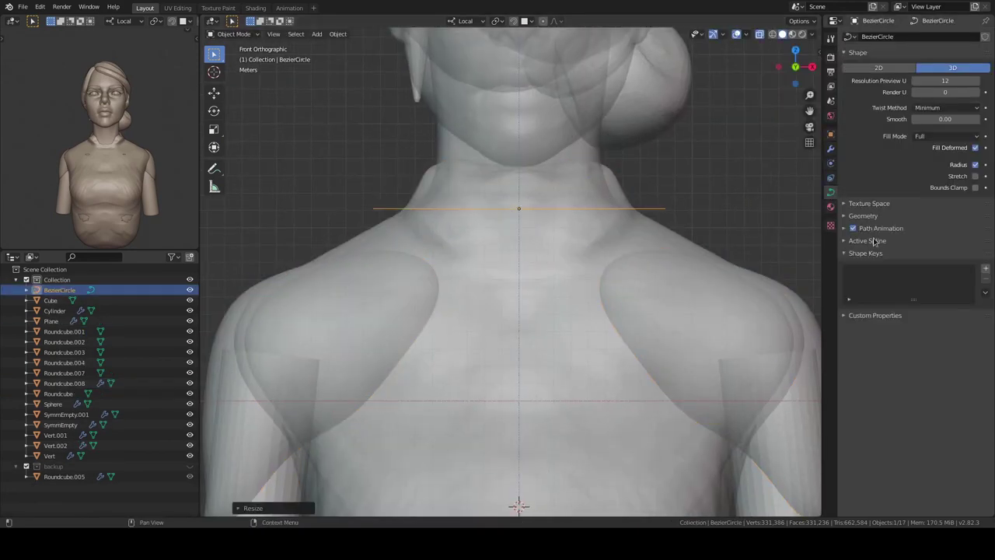
drag(926, 296, 936, 296)
drag(929, 241, 944, 242)
key(KP_3)
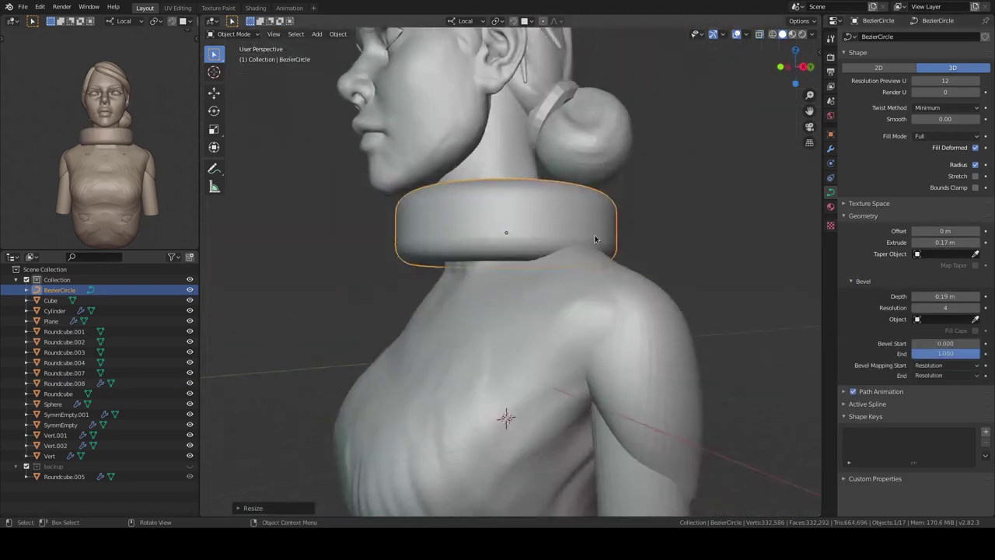
key(r)
key(ctrl+a)
click(619, 294)
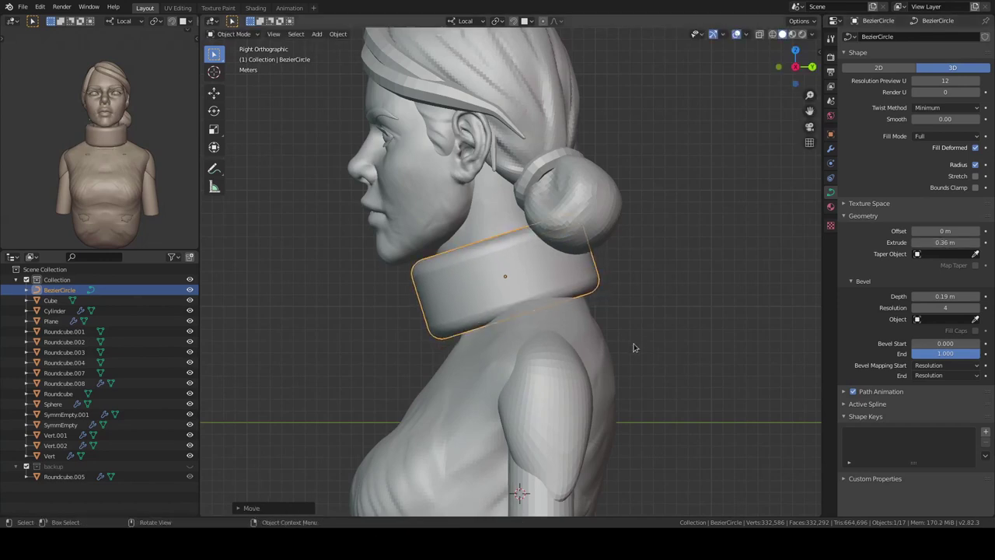
- In curve edit mode, select the ring's front control points and tilt that segment
key(KP_1)
key(Tab)
key(alt+z)
middle_drag(677, 371, 688, 377)
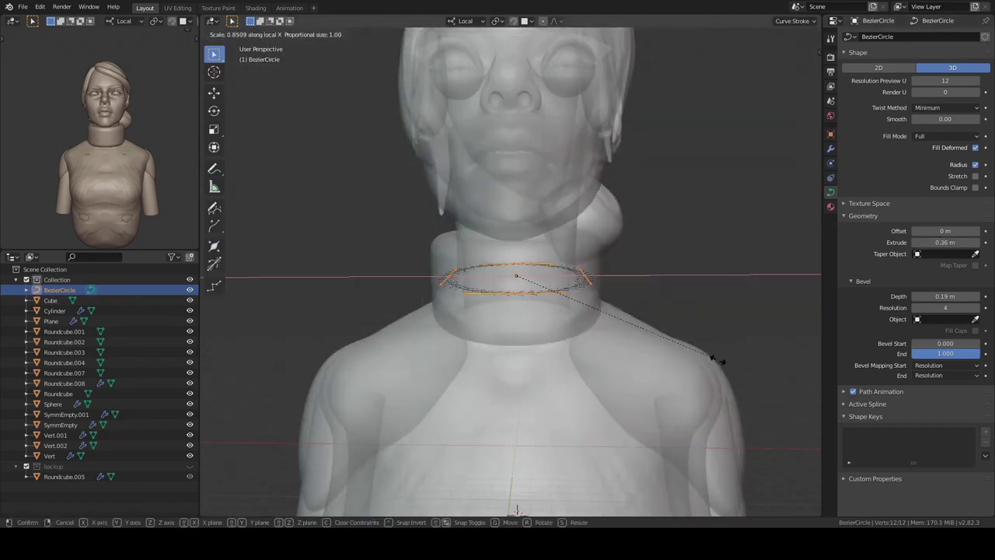
key(alt+z)
key(KP_3)
drag(430, 256, 490, 336)
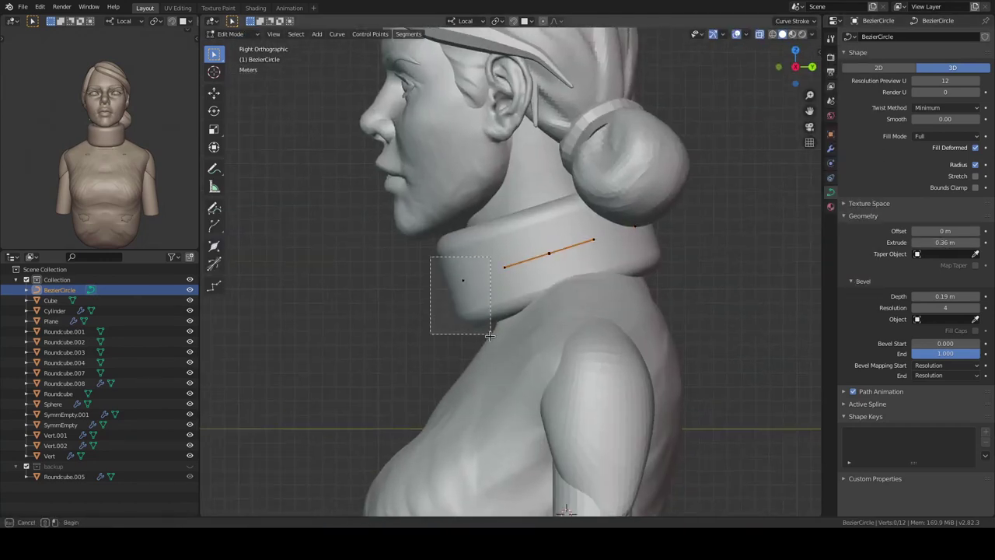
click(517, 349)
- Check the collar tilt from front and side views and move the back segment upward
middle_drag(518, 350, 514, 313)
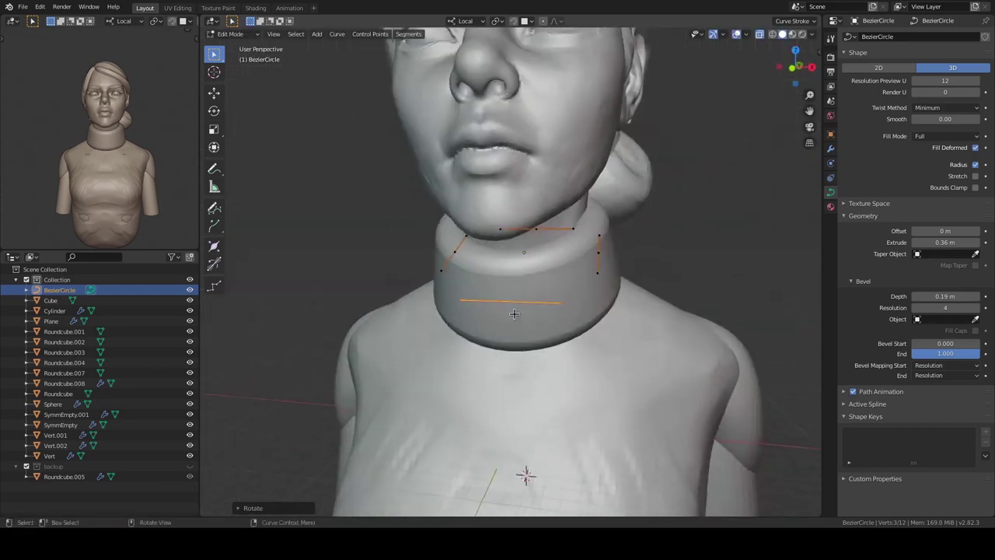
click(611, 294)
key(KP_1)
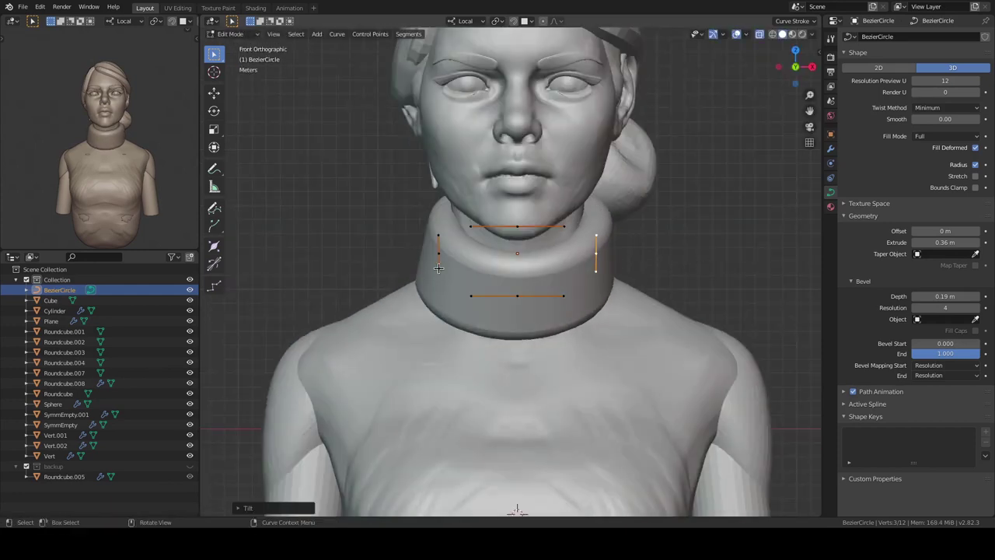
click(488, 236)
middle_drag(489, 236, 756, 230)
key(KP_3)
key(g)
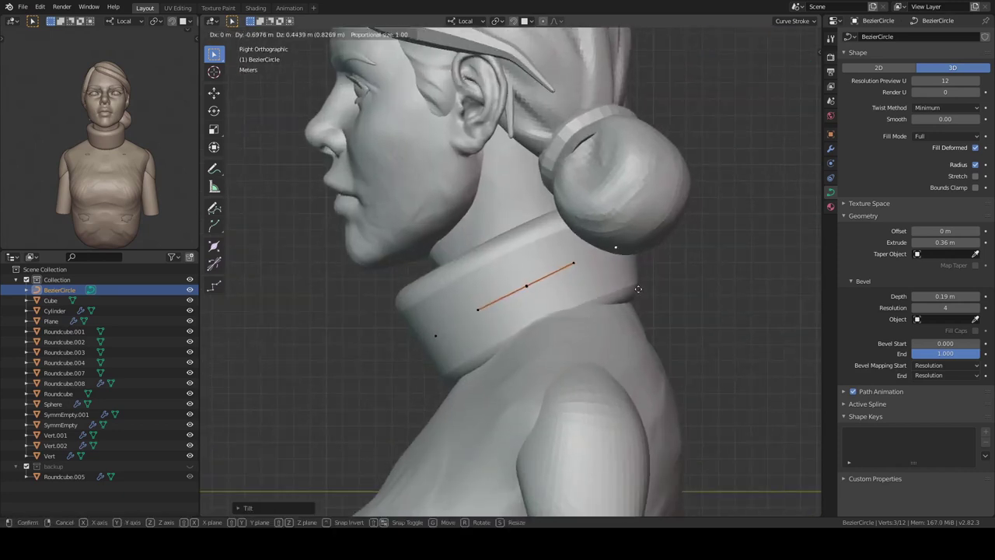
mouse_move(472, 373)
middle_down()
mouse_move(513, 473)
mouse_move(489, 449)
middle_up()
- Raise the whole collar along Z so it sits higher on the neck, then select the sleeves
key(Tab)
key(g)
key(z)
key(z)
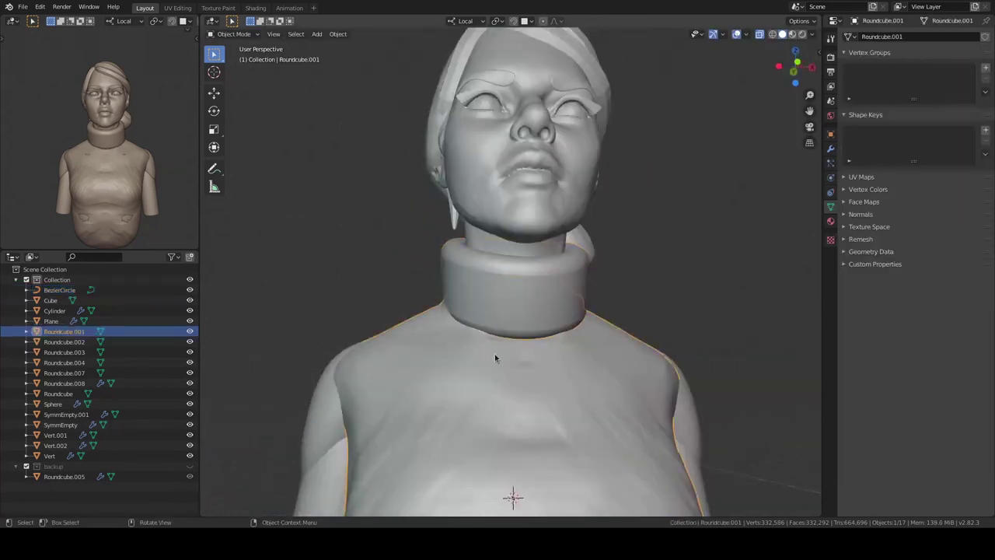
mouse_move(494, 354)
middle_down()
mouse_move(556, 333)
mouse_move(523, 223)
mouse_move(555, 308)
middle_up()
key(KP_1)
key(Tab)
click(545, 349)
- Apply the sleeves' scale with Ctrl+A and return to sculpting
scroll(610, 374, up, 1)
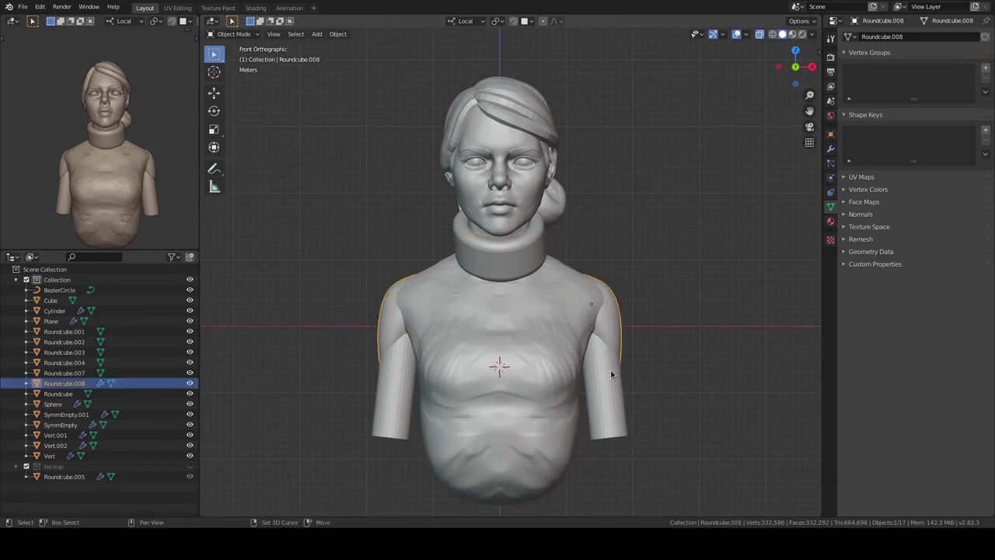
scroll(657, 363, up, 1)
key(q)
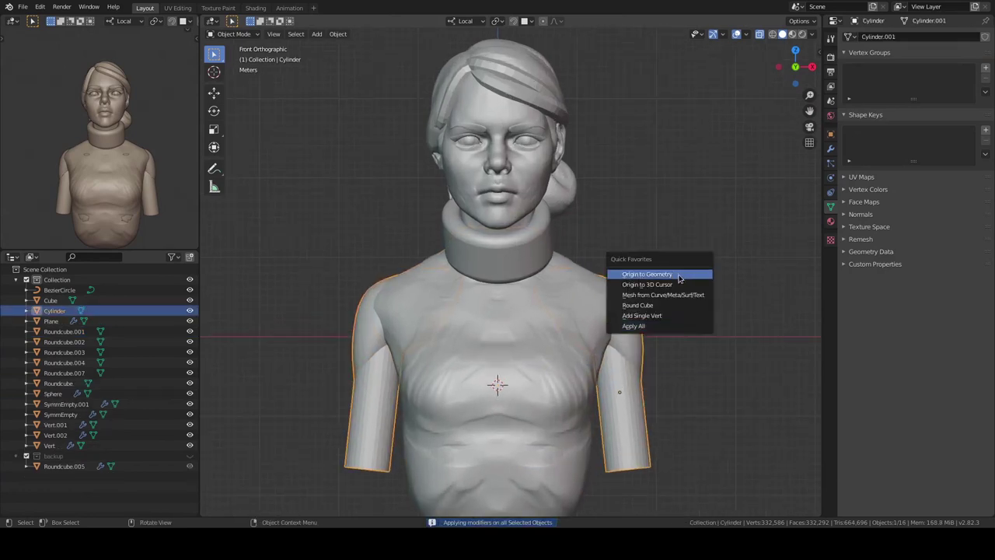
key(Tab)
key(ctrl+a)
click(689, 316)
key(Tab)
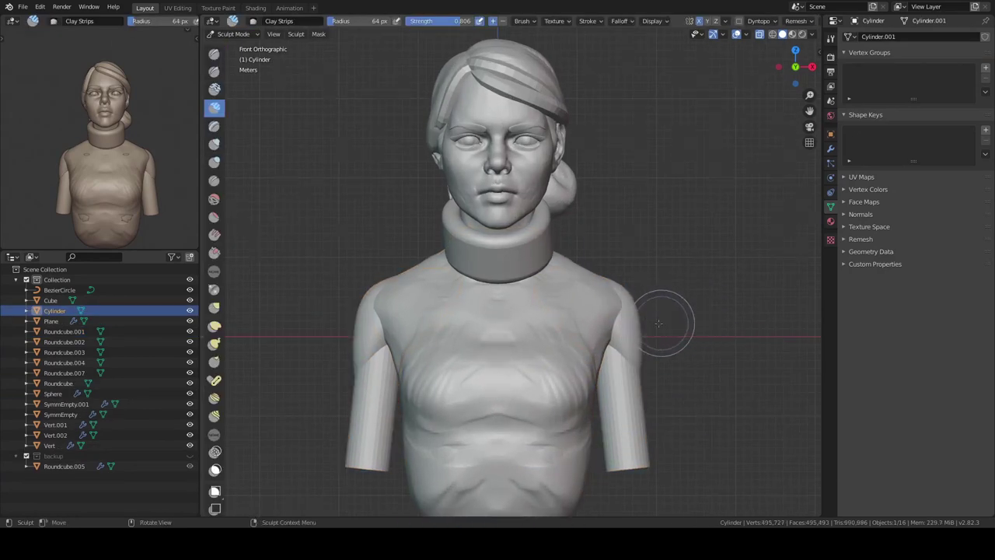
- Isolate the sleeves in local view, apply their rotation and scale, and enter Sculpt Mode
middle_drag(658, 323, 607, 323)
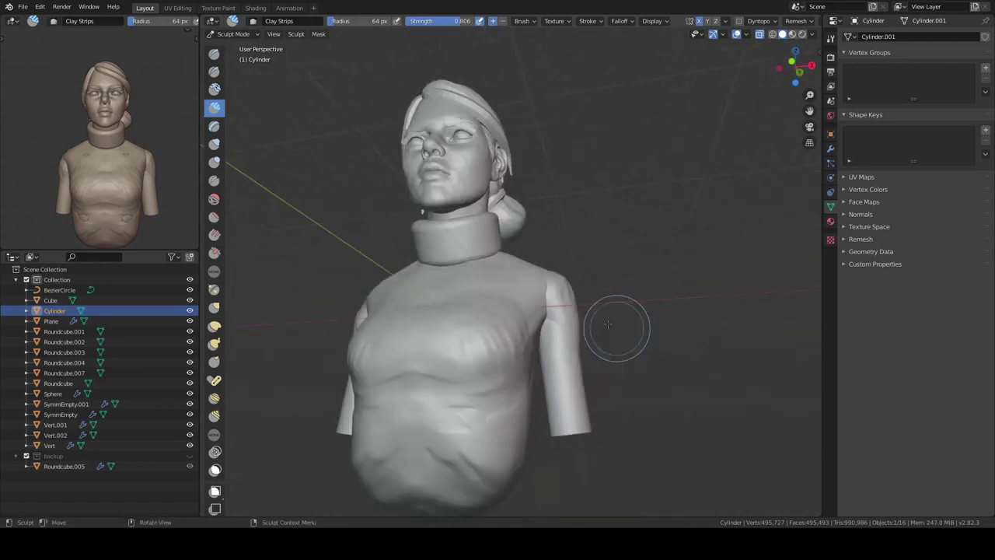
middle_drag(607, 324, 531, 373)
key(KP_Divide)
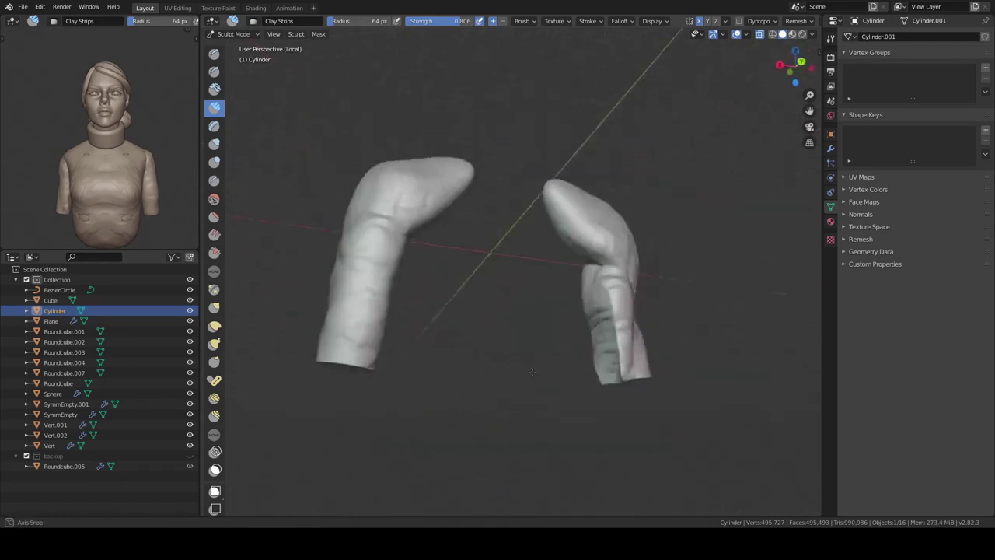
key(KP_1)
click(584, 337)
key(ctrl+Tab)
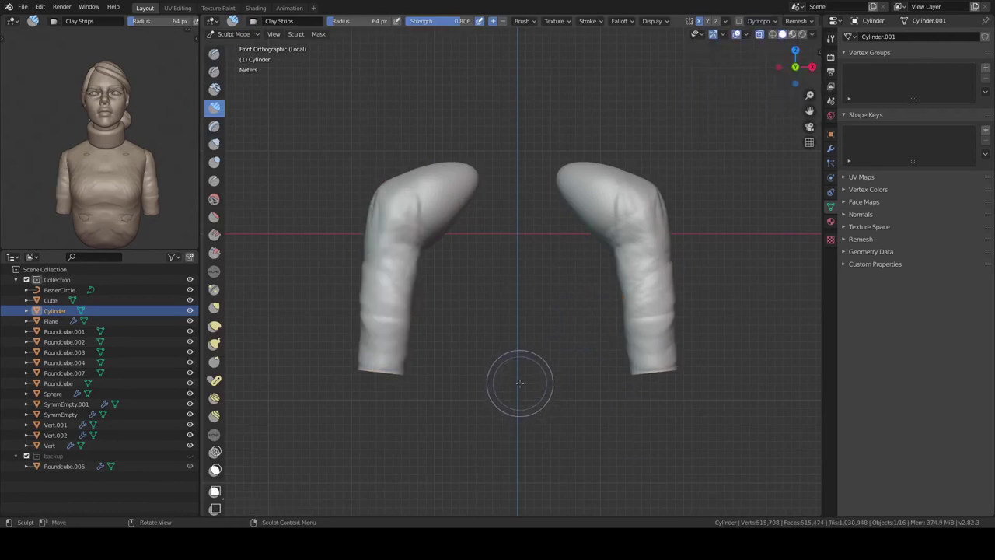
key(KP_Divide)
- Sculpt folds and ridged cuffs into both sleeves with Clay Strips, working in local view
middle_drag(520, 382, 668, 311)
middle_drag(572, 263, 600, 273)
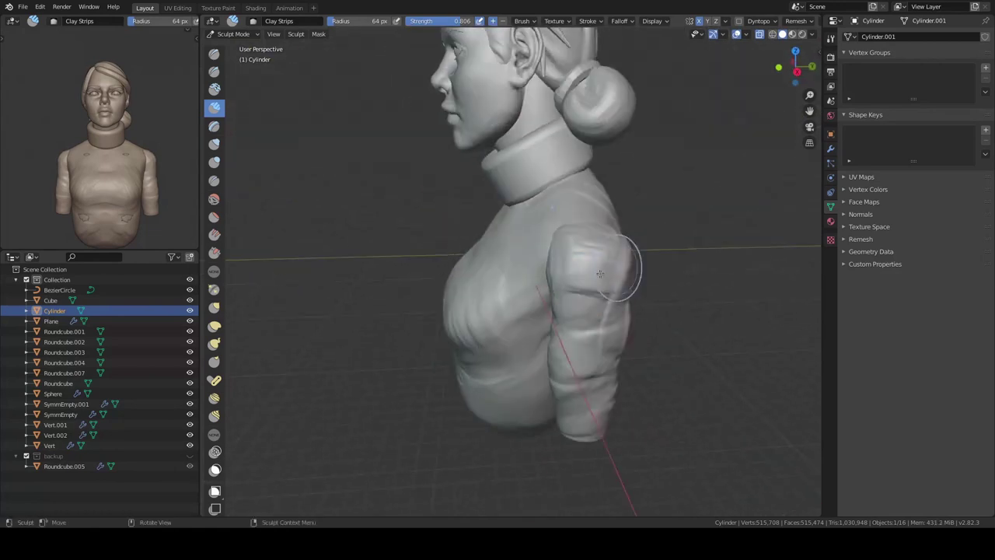
mouse_move(587, 365)
middle_down()
mouse_move(610, 313)
mouse_move(470, 237)
mouse_move(448, 339)
mouse_move(555, 343)
mouse_move(620, 238)
mouse_move(519, 319)
middle_up()
click(537, 362)
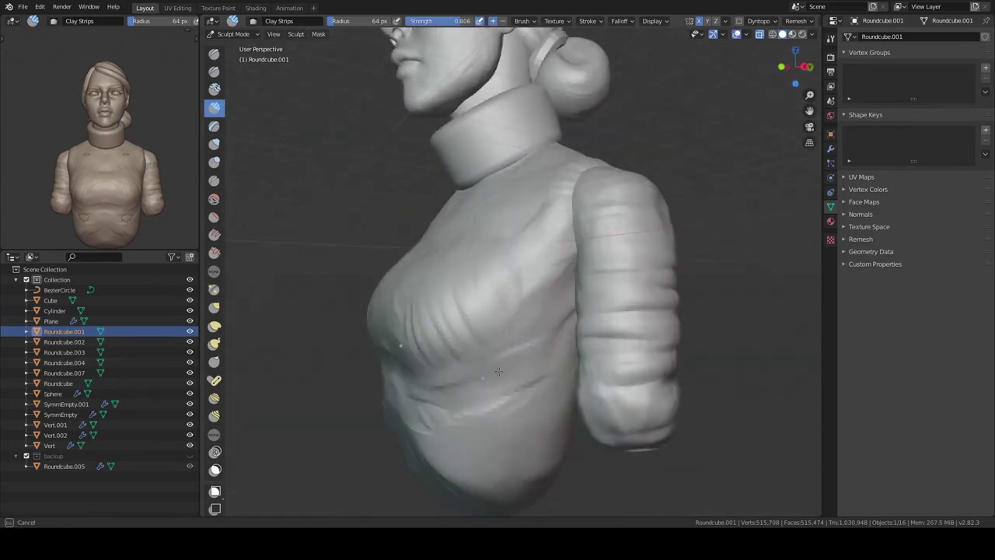
middle_drag(498, 372, 619, 362)
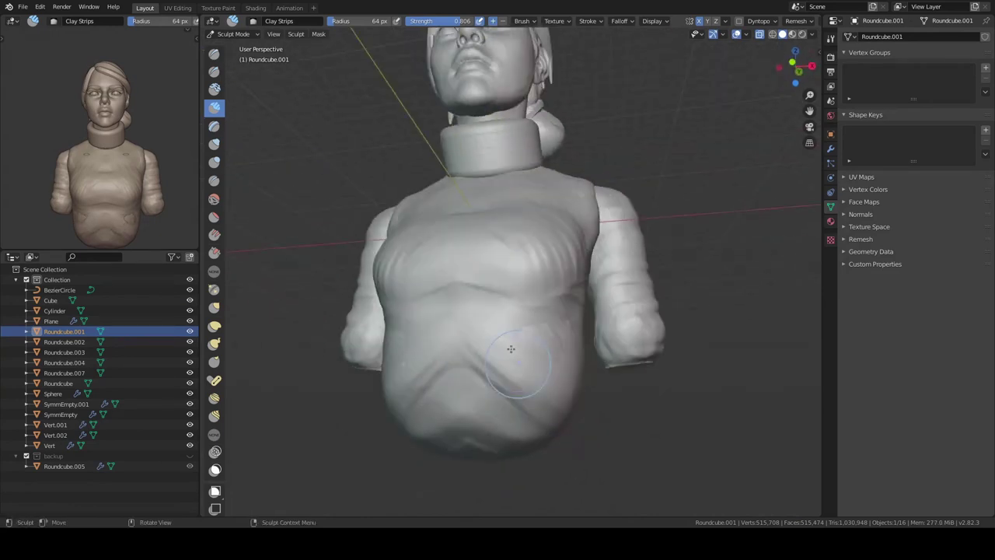
alt+middle_drag(537, 290, 543, 248)
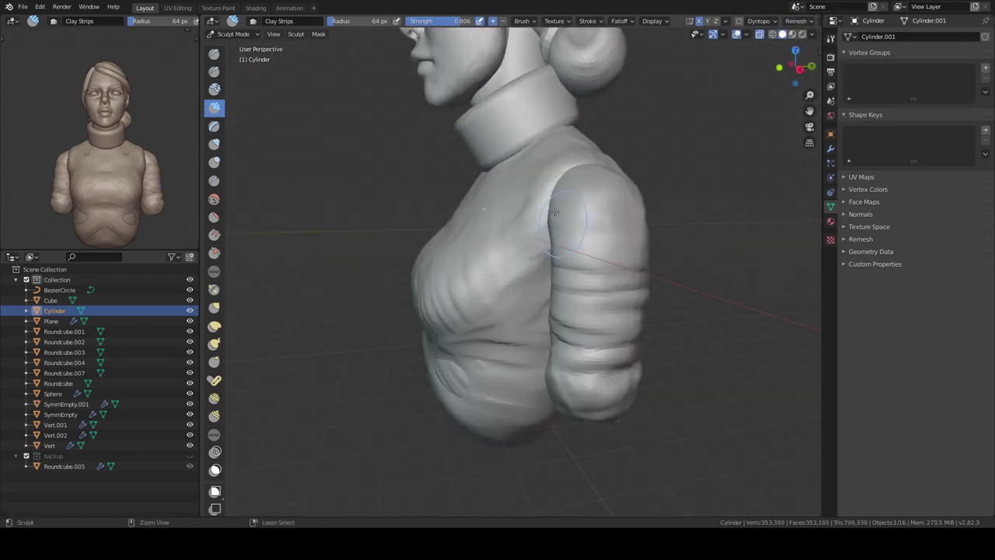
mouse_move(502, 220)
middle_down()
mouse_move(479, 350)
mouse_move(607, 282)
middle_up()
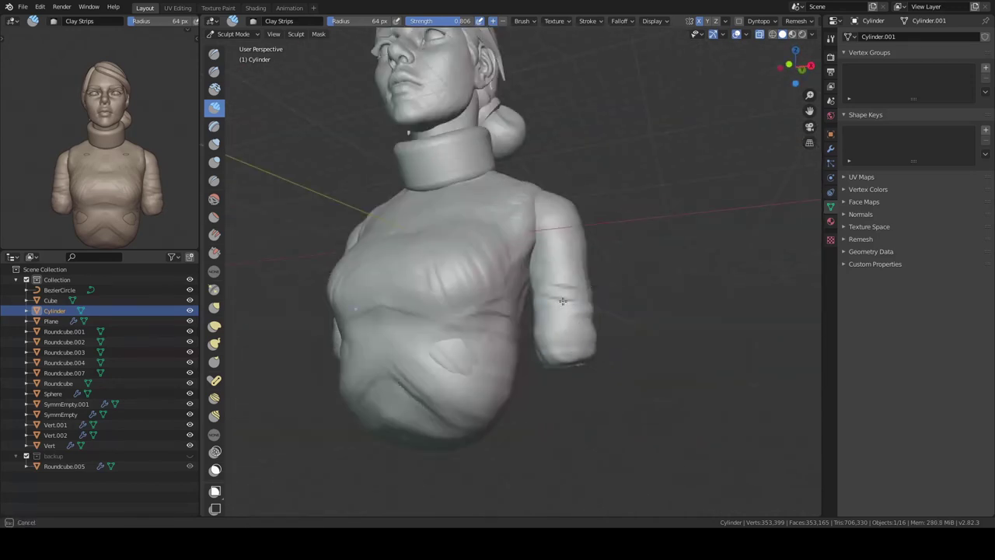
key(KP_Divide)
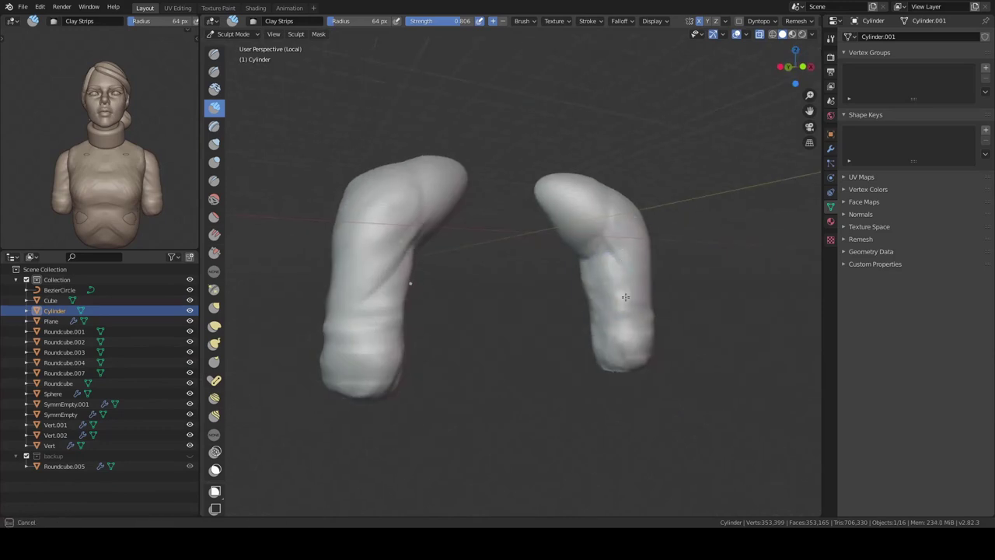
mouse_move(389, 326)
middle_down()
mouse_move(502, 288)
mouse_move(510, 242)
middle_up()
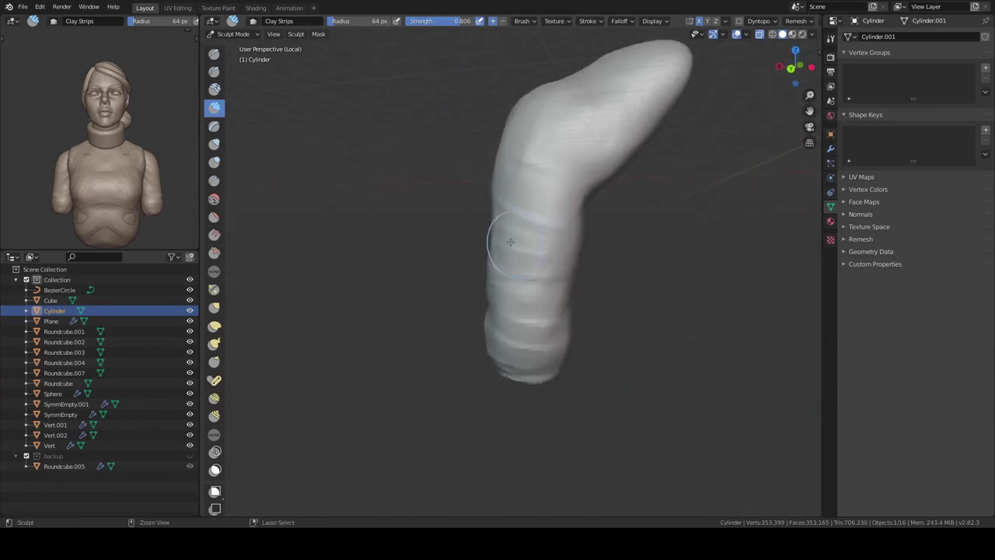
middle_drag(609, 340, 513, 345)
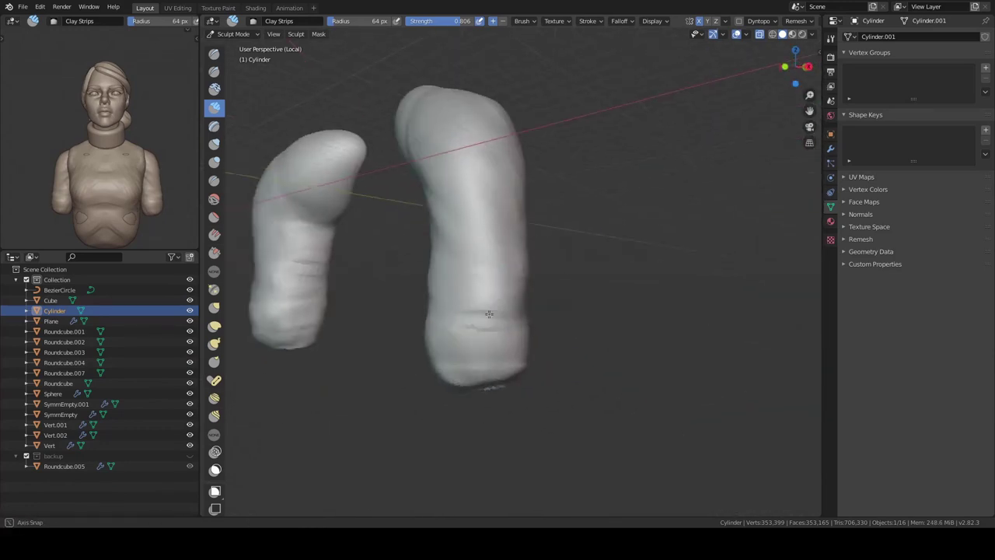
key(KP_Divide)
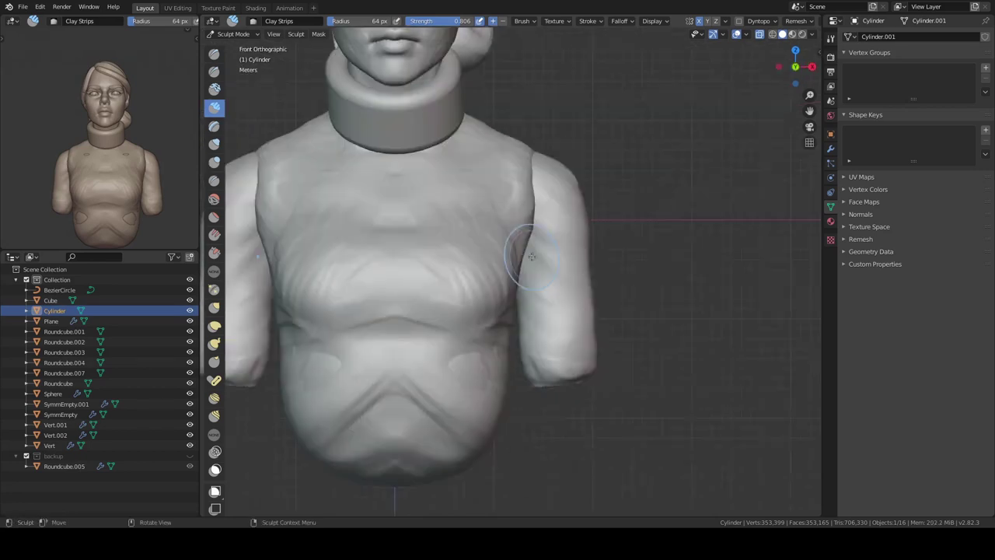
- Reshape the shoulders with the Elastic Deform brush at a 111 px radius
click(513, 276)
mouse_move(513, 276)
middle_down()
mouse_move(488, 249)
mouse_move(544, 264)
mouse_move(571, 305)
mouse_move(544, 267)
mouse_move(502, 254)
middle_up()
key(KP_1)
key(ctrl+z)
key(ctrl+shift+z)
key(KP_1)
- Select the turtleneck collar and check its shape from the front view
key(ctrl+z)
mouse_move(537, 333)
middle_down()
mouse_move(682, 238)
mouse_move(523, 240)
middle_up()
click(522, 240)
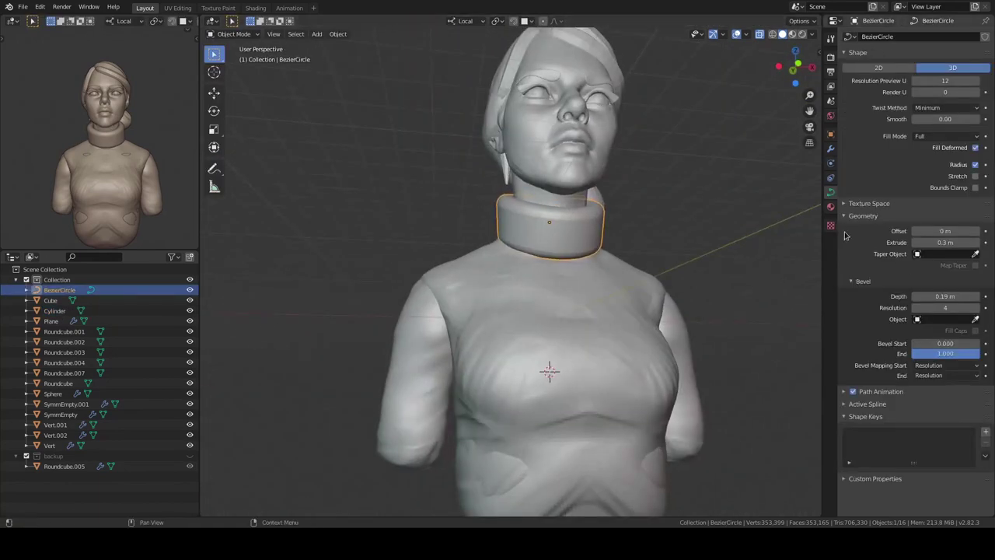
key(KP_1)
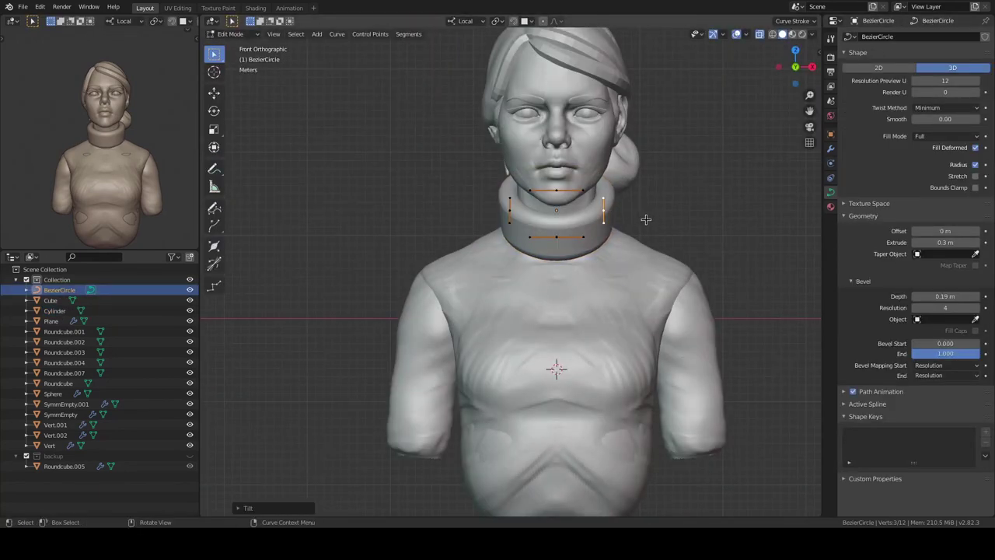
key(ctrl+z)
middle_drag(645, 220, 689, 249)
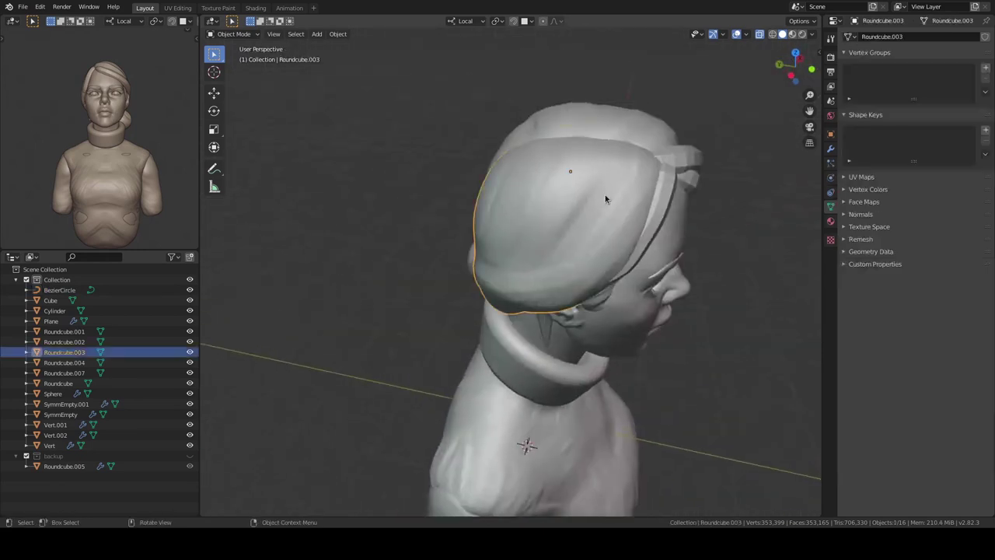
- Carve deeper strand grooves across the top and sides of the hair toward the bun with Clay Strips
key(c)
mouse_move(573, 262)
middle_down()
mouse_move(483, 305)
mouse_move(652, 240)
middle_up()
mouse_move(719, 188)
middle_down()
mouse_move(501, 384)
mouse_move(556, 151)
mouse_move(605, 189)
middle_up()
mouse_move(573, 224)
middle_down()
mouse_move(677, 177)
mouse_move(630, 208)
mouse_move(687, 238)
middle_up()
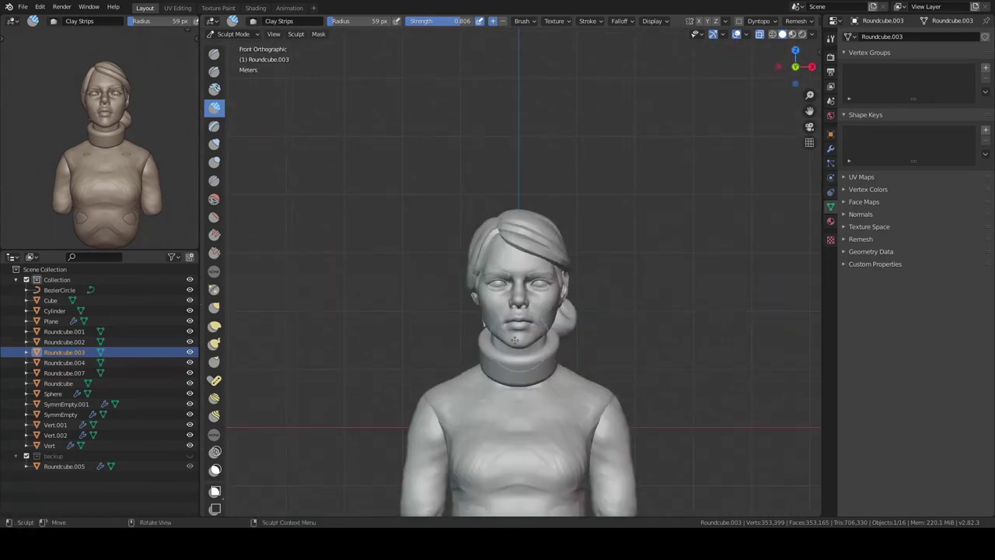
middle_drag(494, 262, 614, 305)
scroll(614, 306, up, 3)
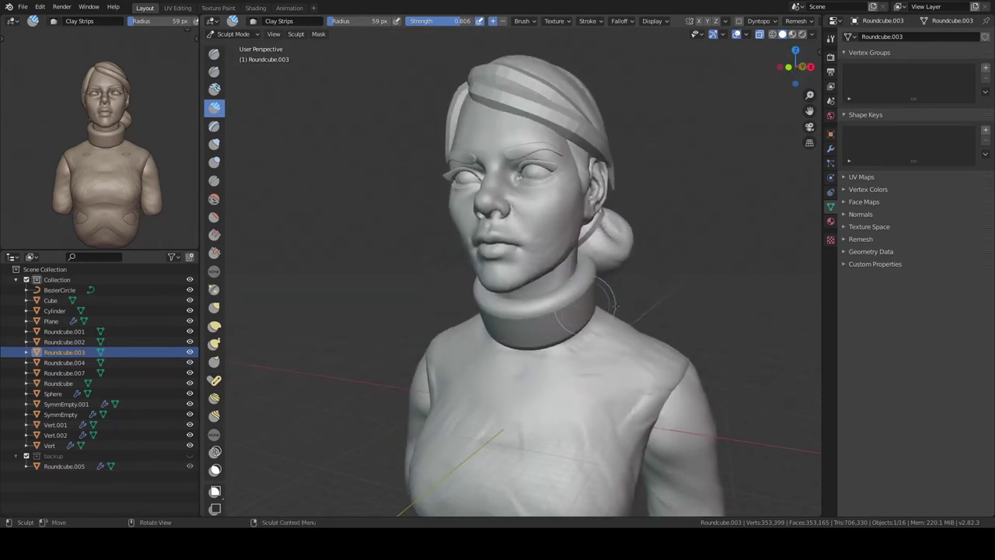
- Add a camera aligned to the current view and fly it back to frame the bust
click(578, 401)
key(ctrl+alt+KP_0)
key(shift+grave)
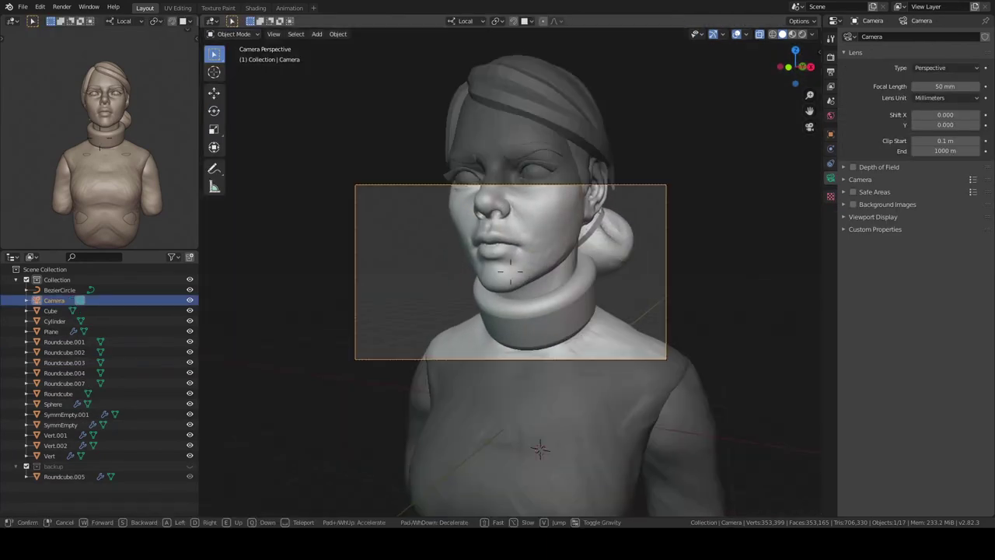
key(s)
key(s)
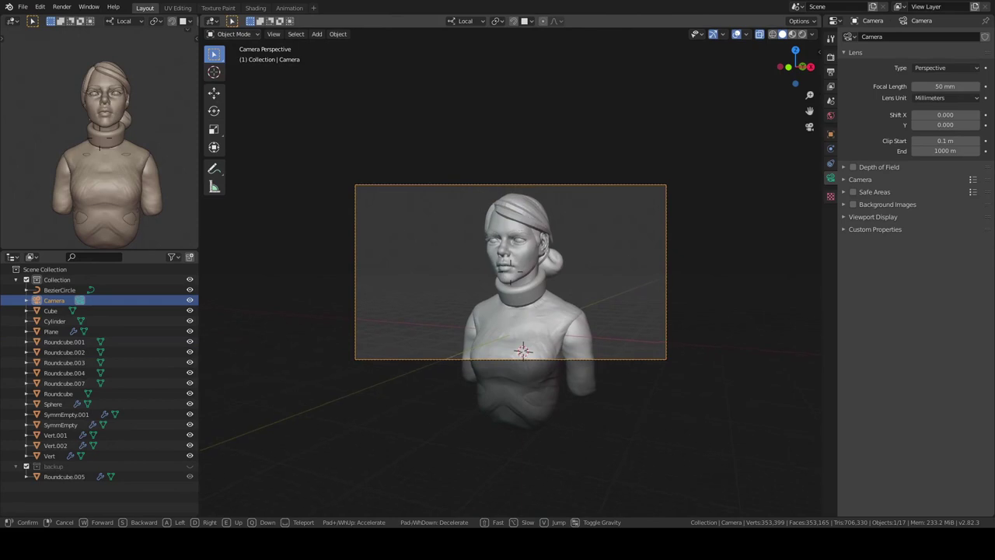
key(KP_0)
key(KP_0)
scroll(146, 129, up, 2)
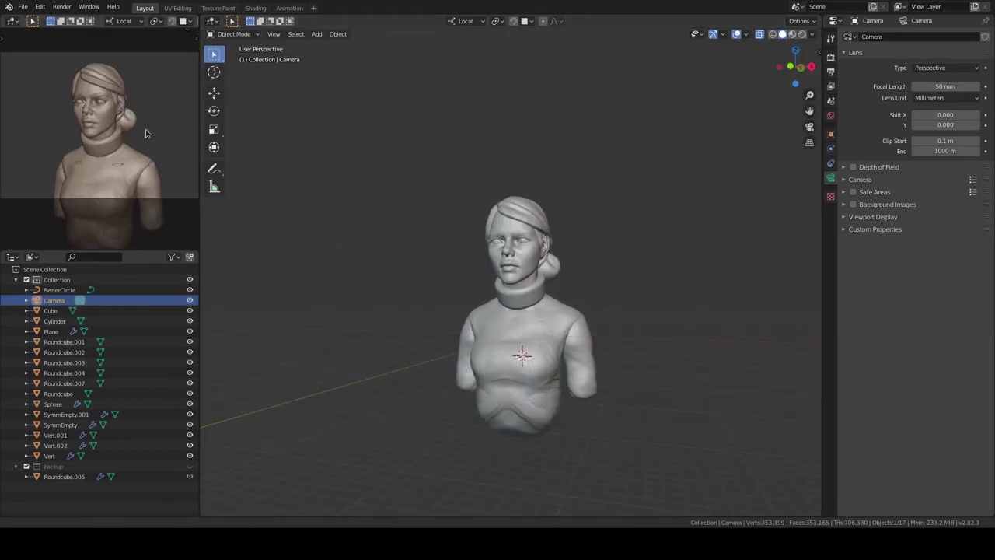
scroll(140, 140, up, 2)
middle_drag(554, 233, 556, 262)
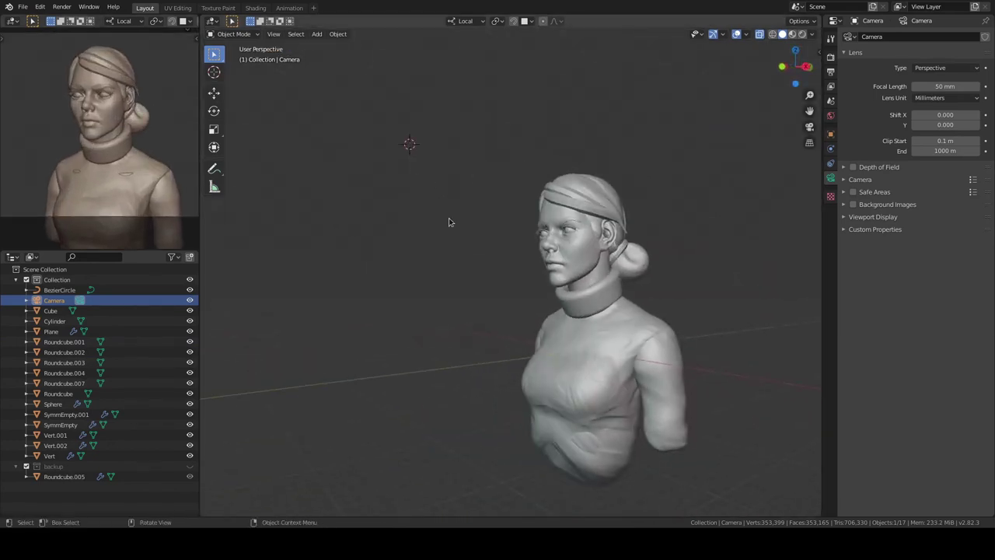
- Add an area light and move it up above the bust
click(497, 226)
mouse_move(451, 238)
middle_down()
mouse_move(433, 242)
mouse_move(532, 256)
middle_up()
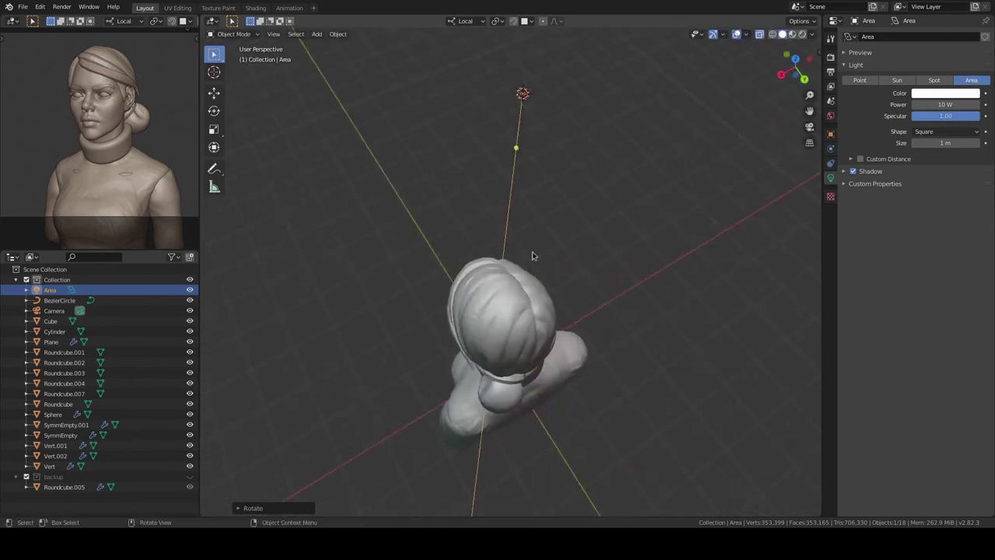
scroll(564, 195, down, 5)
key(g)
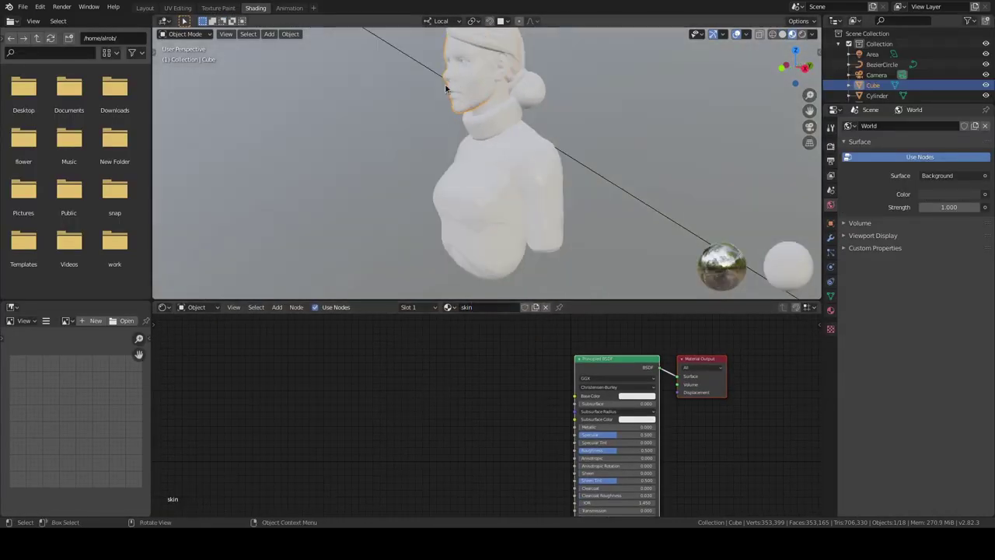
- Set the ambient occlusion distance to 10 m
shift+click(503, 159)
click(428, 192)
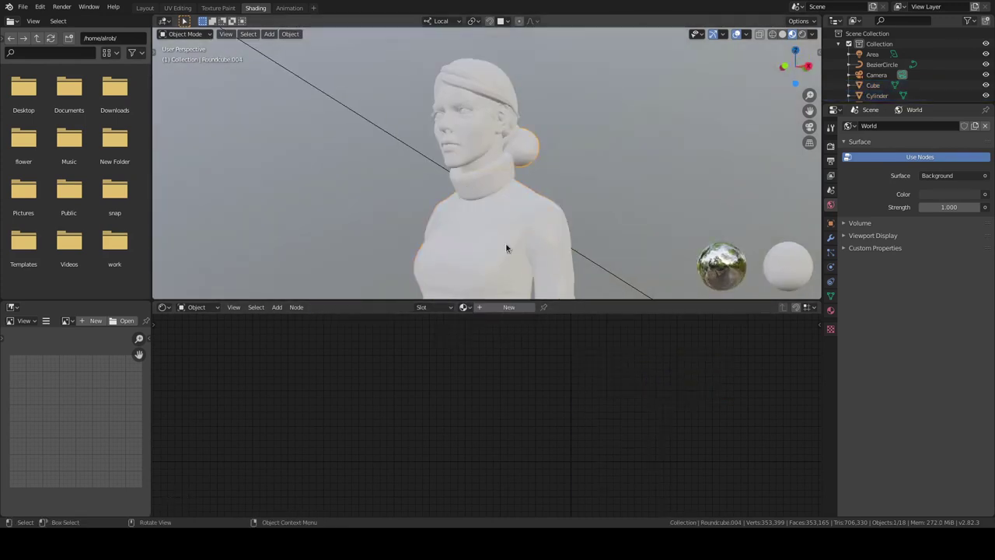
text(hair)
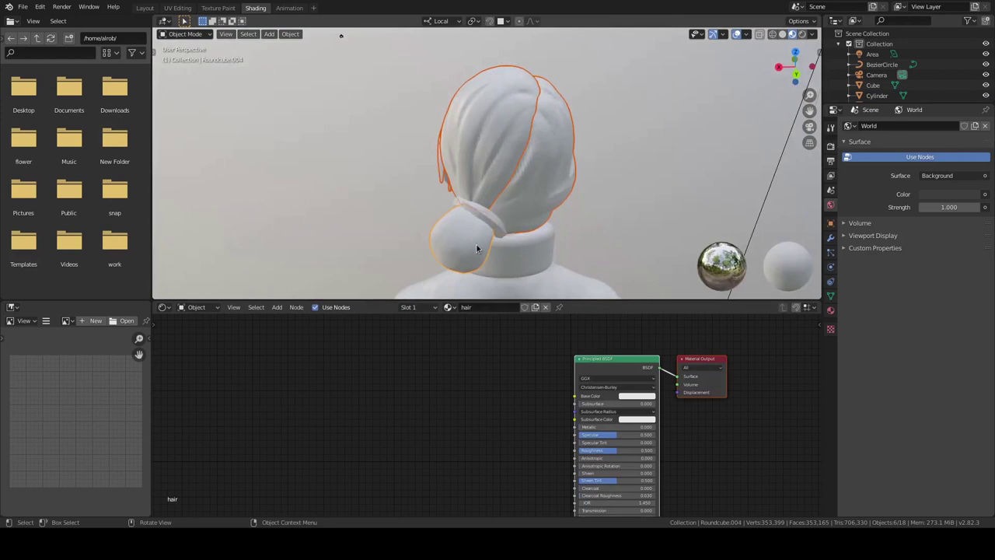
middle_drag(476, 271, 517, 188)
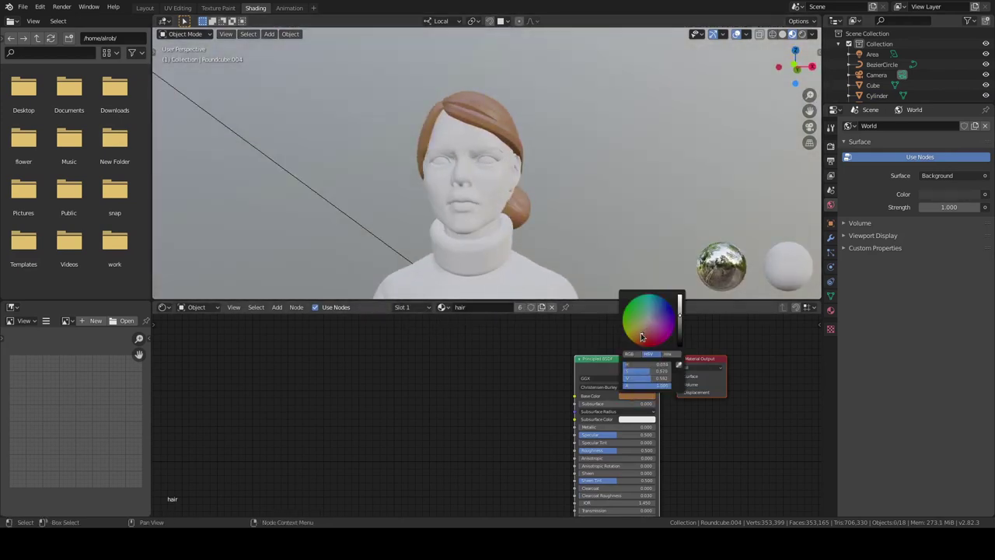
middle_drag(925, 207, 891, 193)
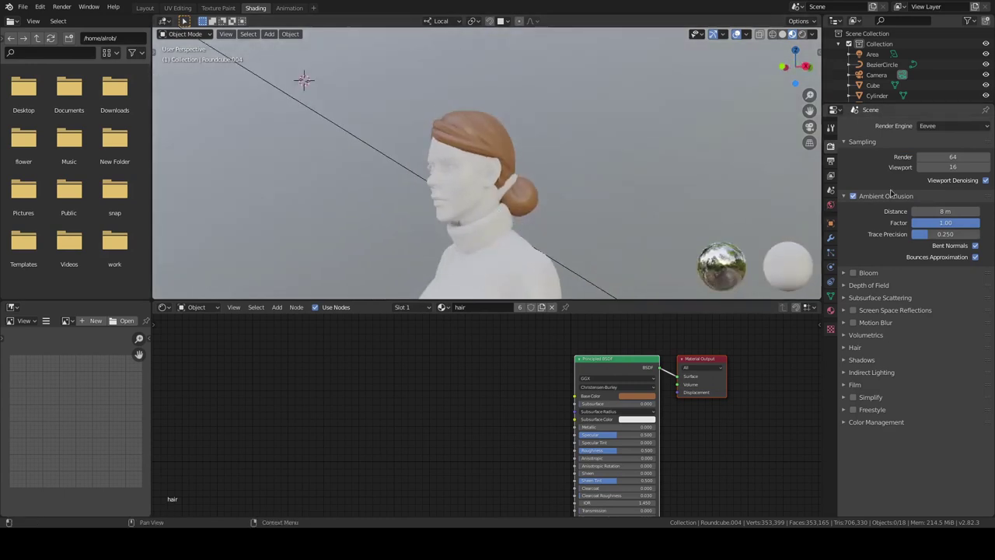
key(Return)
middle_drag(591, 194, 482, 194)
- Make the sweater body's base colour dark brown
click(497, 167)
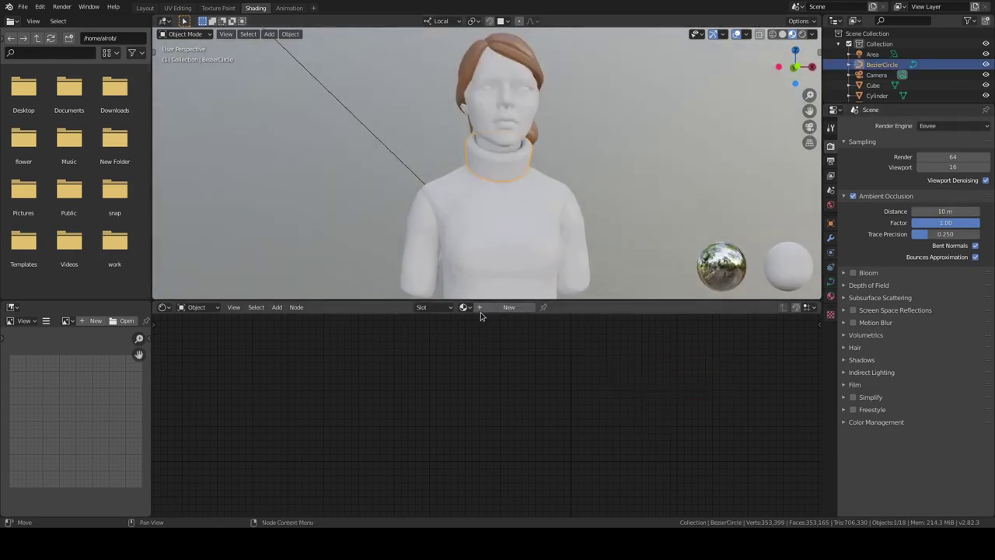
alt+click(511, 167)
click(509, 227)
click(637, 396)
drag(653, 325, 650, 336)
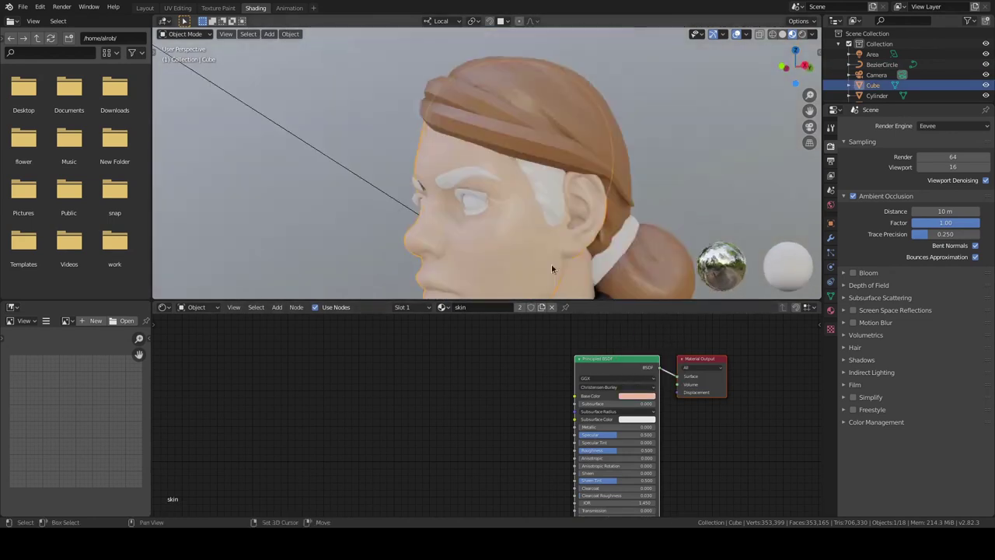
middle_drag(487, 160, 568, 125)
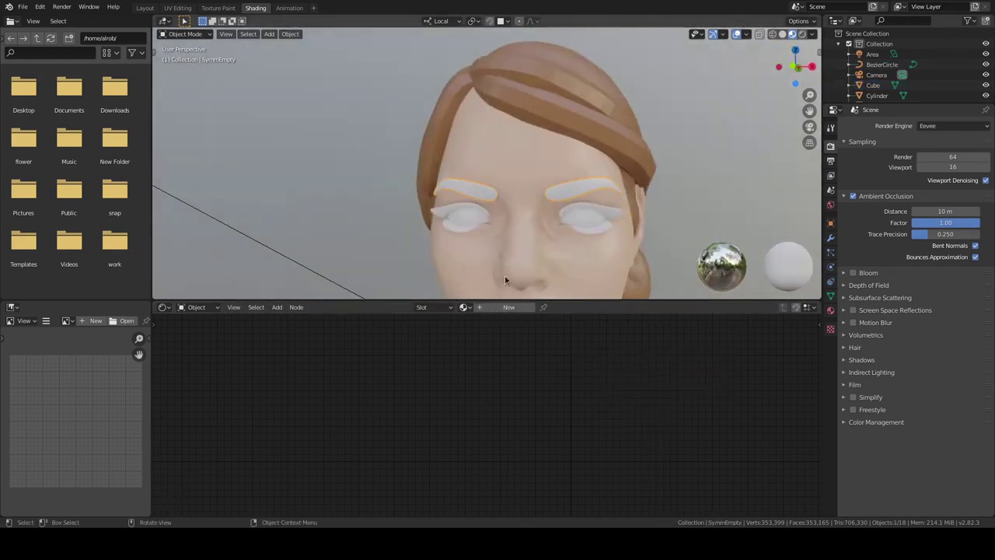
- Raise the eyebrow material's roughness to 0.723 and link that material to the eyeliner
text(eyebrows)
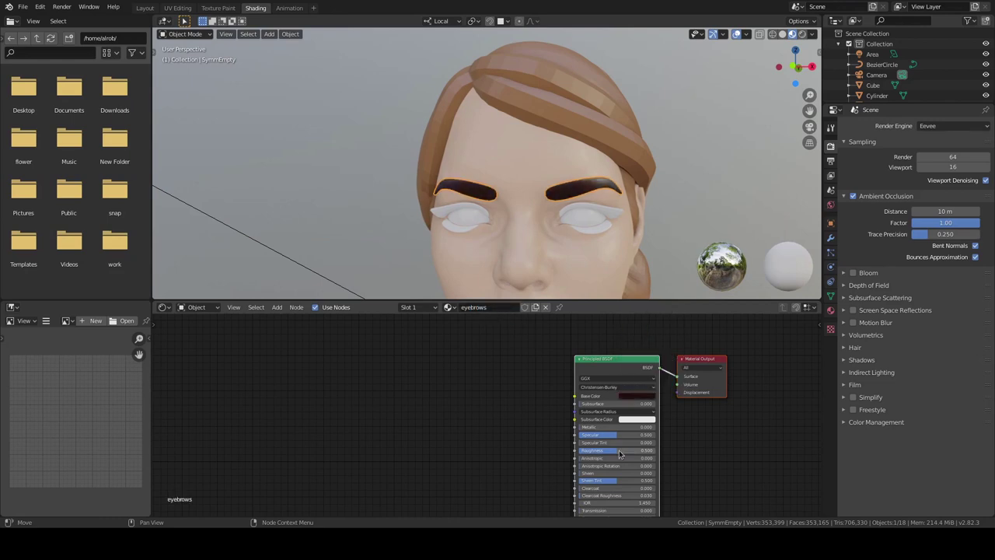
drag(619, 454, 634, 454)
key(ctrl+l)
click(544, 216)
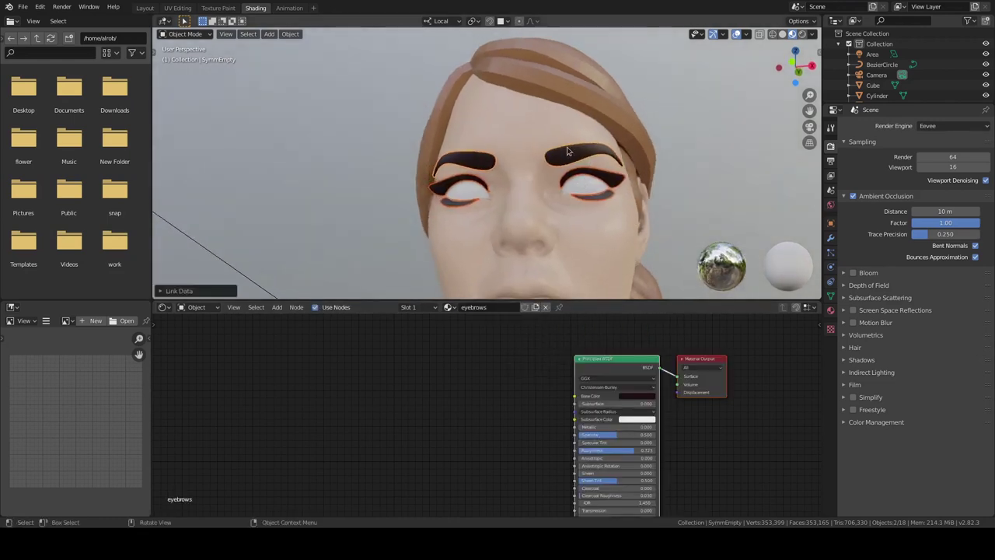
middle_drag(539, 180, 622, 234)
- Open the base colour picker for the plane's material and review the body from several angles
click(630, 397)
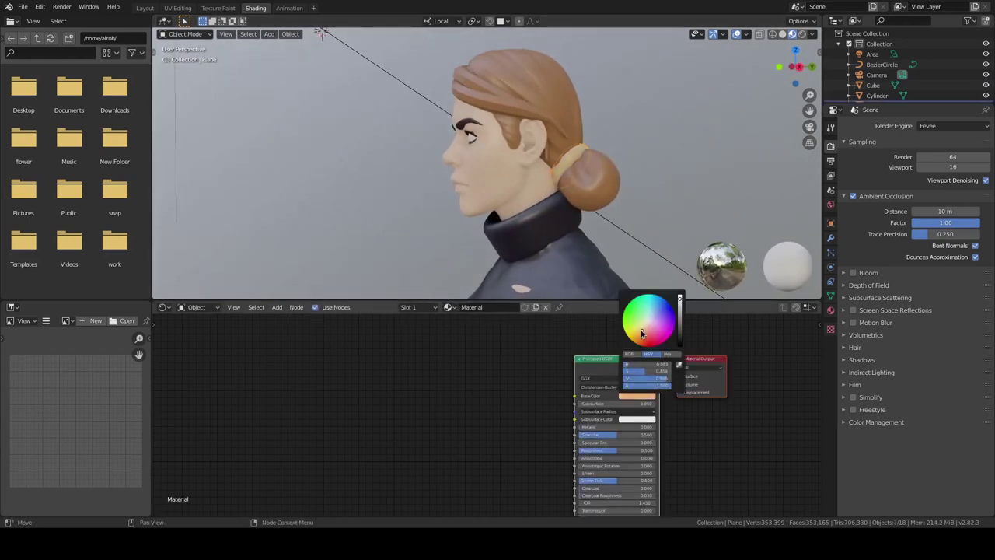
middle_drag(666, 315, 544, 234)
scroll(497, 195, down, 2)
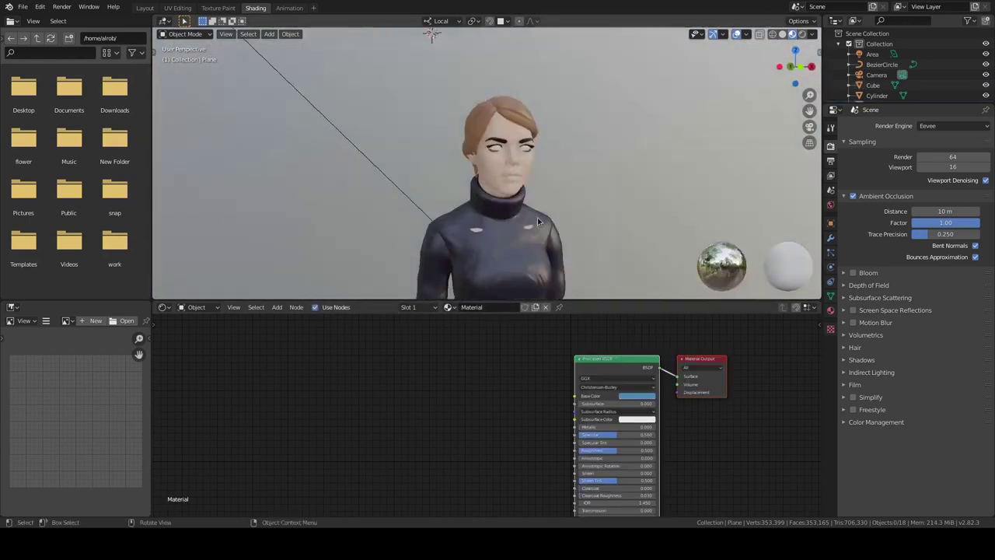
click(451, 268)
mouse_move(498, 195)
middle_down()
mouse_move(450, 268)
mouse_move(567, 172)
middle_up()
scroll(510, 110, up, 3)
mouse_move(510, 110)
shift+middle_down()
mouse_move(498, 171)
mouse_move(431, 217)
mouse_move(540, 165)
shift+middle_up()
mouse_move(482, 233)
middle_down()
mouse_move(636, 249)
mouse_move(456, 232)
mouse_move(523, 168)
middle_up()
- Switch the viewport to rendered shading and show the area light's settings
click(814, 34)
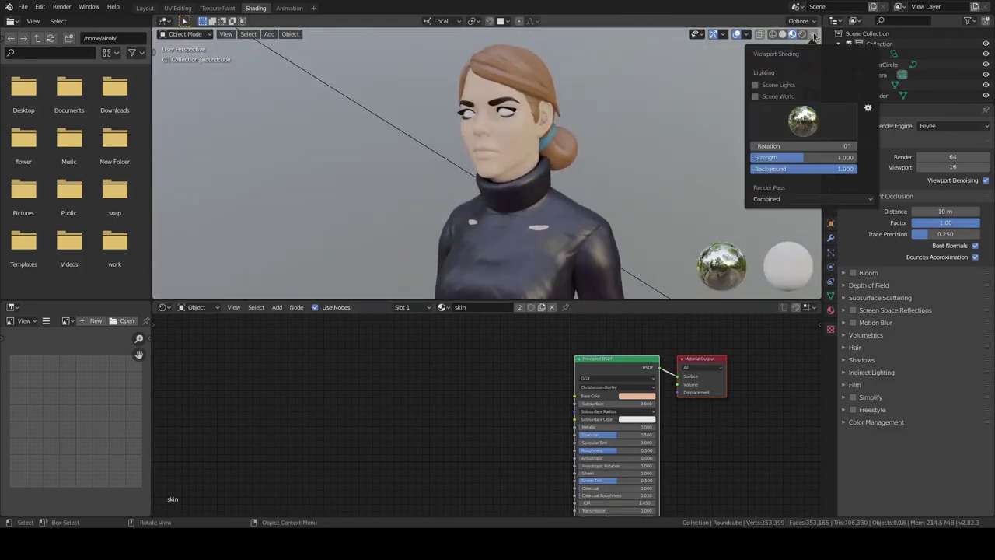
click(759, 97)
scroll(537, 164, down, 3)
click(872, 53)
click(830, 267)
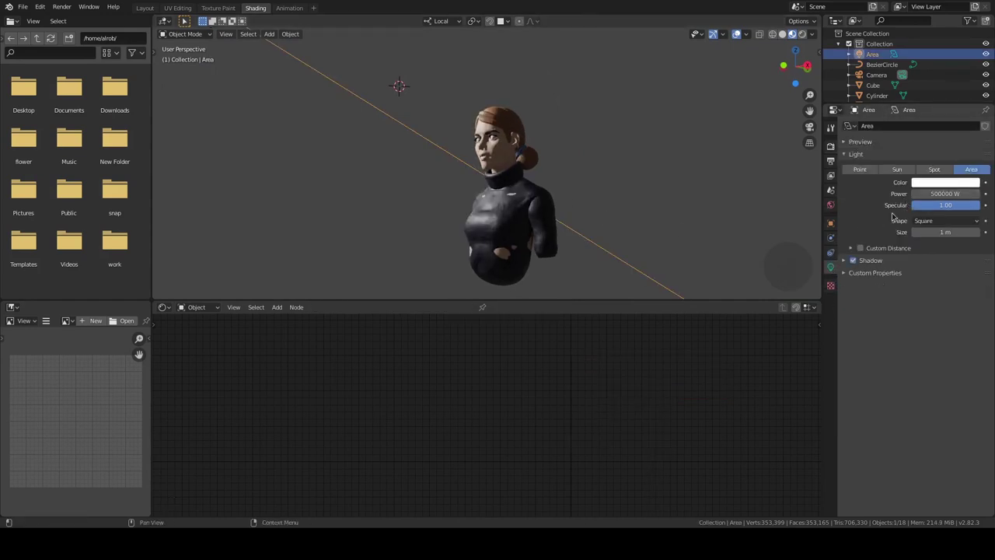
- Tint the area light pink and make the world background green at strength 0.8
click(921, 185)
click(924, 96)
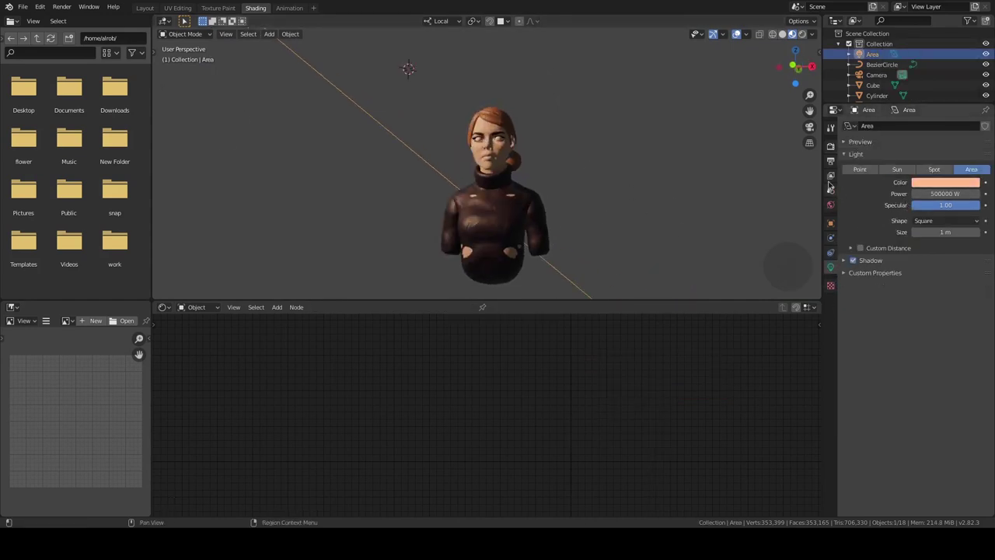
click(831, 204)
click(945, 194)
click(906, 76)
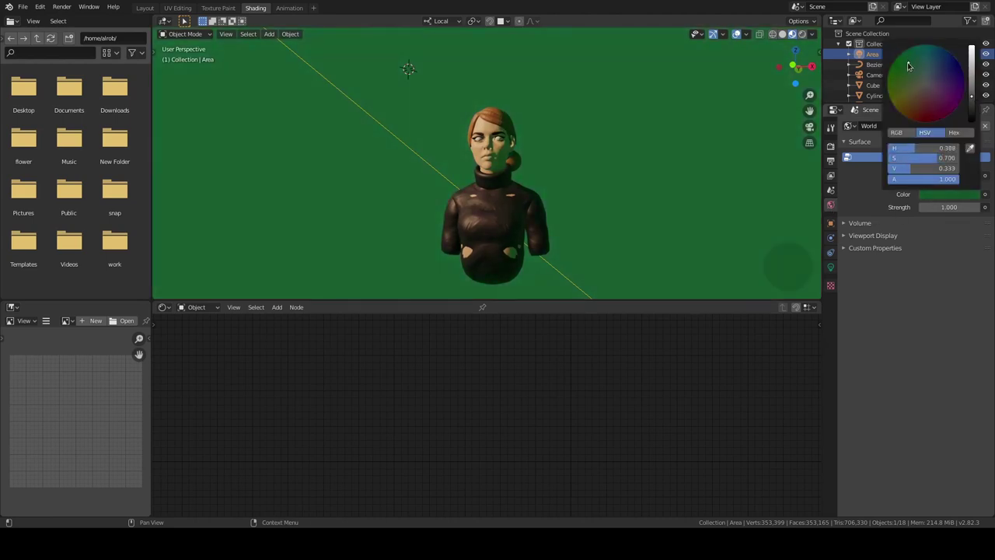
drag(973, 93, 972, 85)
drag(948, 206, 873, 193)
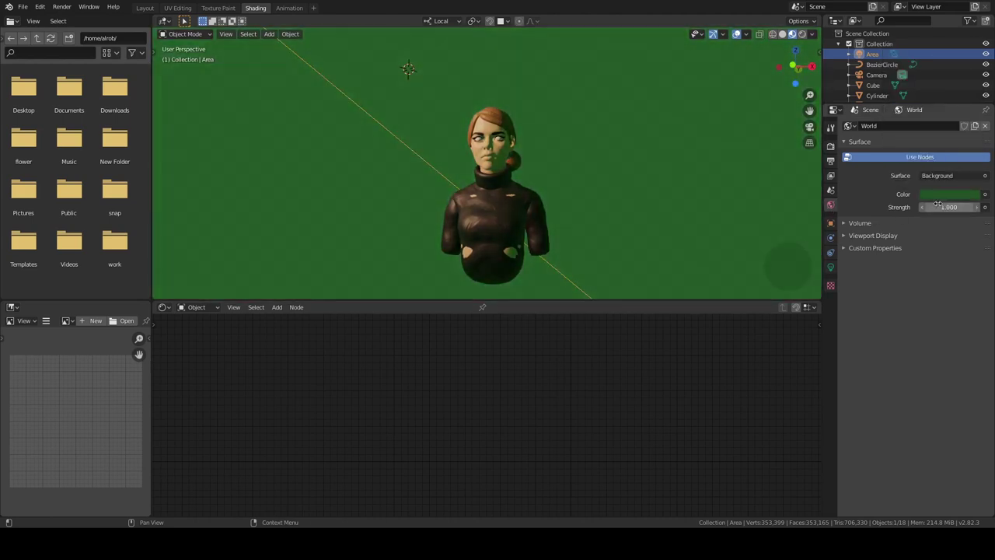
scroll(568, 155, up, 3)
- Switch to Material Preview and try several different HDRI preview environments
click(792, 34)
click(813, 34)
click(804, 120)
click(776, 158)
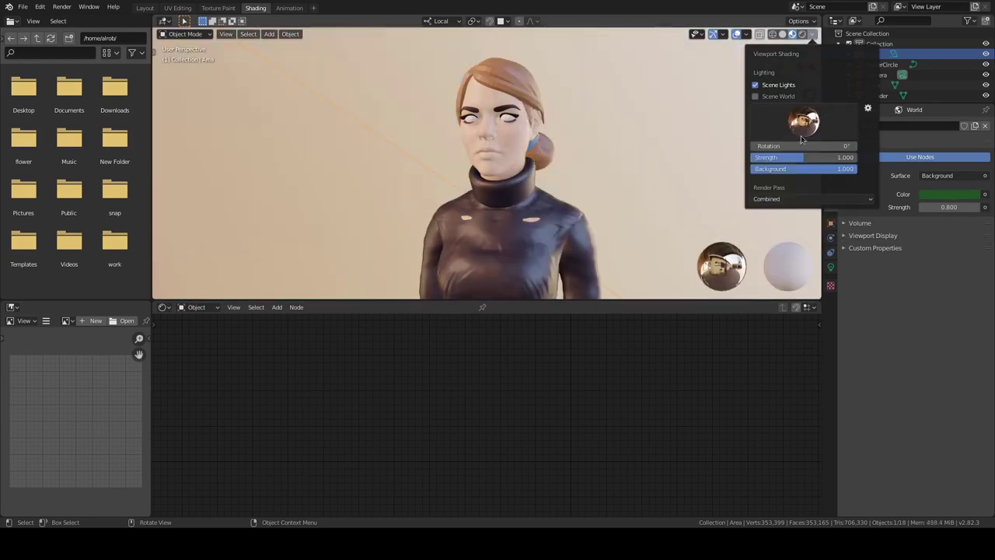
click(803, 120)
click(838, 158)
click(803, 120)
click(651, 157)
click(804, 121)
click(714, 158)
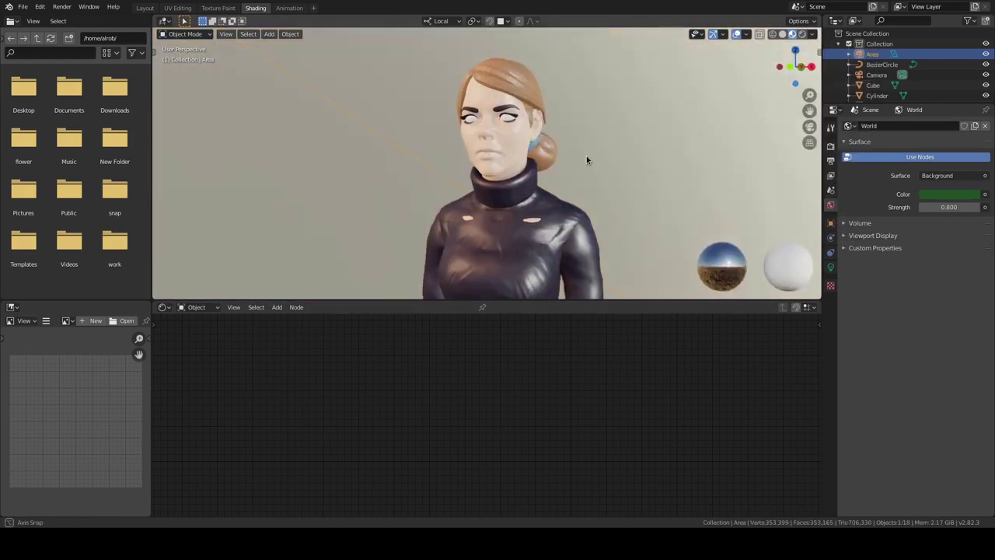
- Dim the preview environment, pick another HDRI, rotate it, and look through the camera
middle_drag(586, 156, 579, 144)
scroll(580, 143, down, 3)
click(814, 35)
drag(816, 157, 670, 165)
click(803, 121)
click(747, 160)
drag(785, 147, 768, 147)
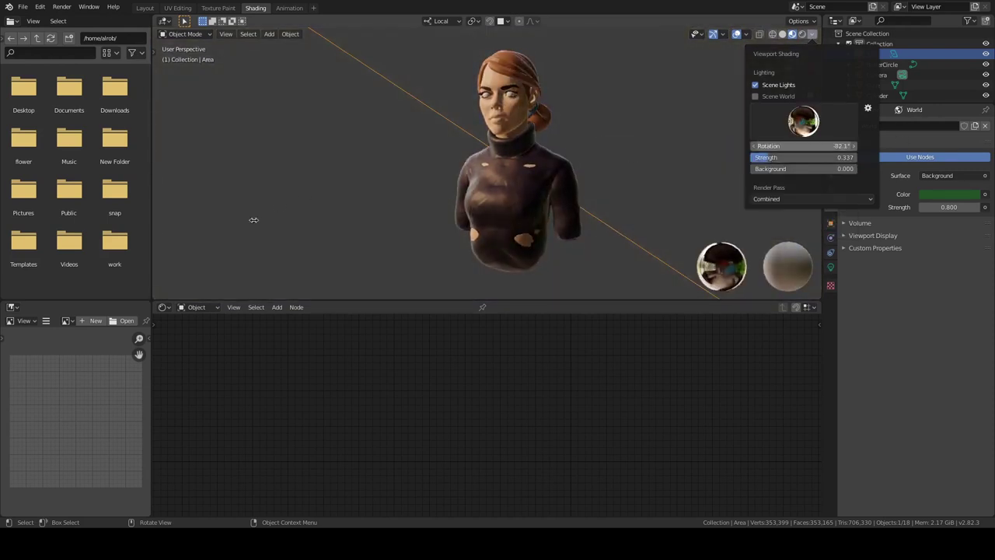
key(KP_0)
click(814, 35)
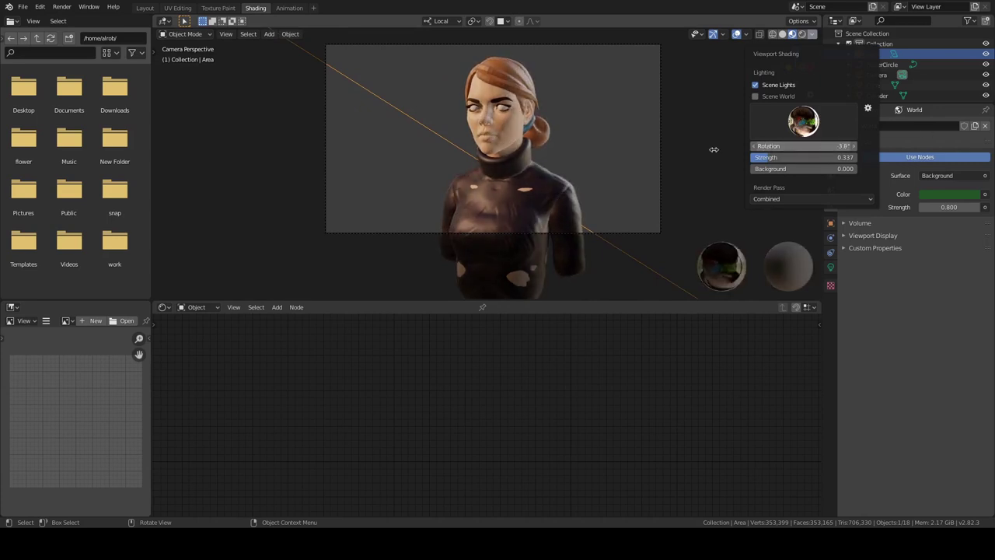
- Rotate the area light, then zoom out to a near-front view of the whole scene
middle_drag(569, 151, 569, 128)
key(r)
mouse_move(522, 173)
middle_down()
mouse_move(538, 100)
mouse_move(539, 187)
middle_up()
ctrl+middle_drag(490, 130, 572, 173)
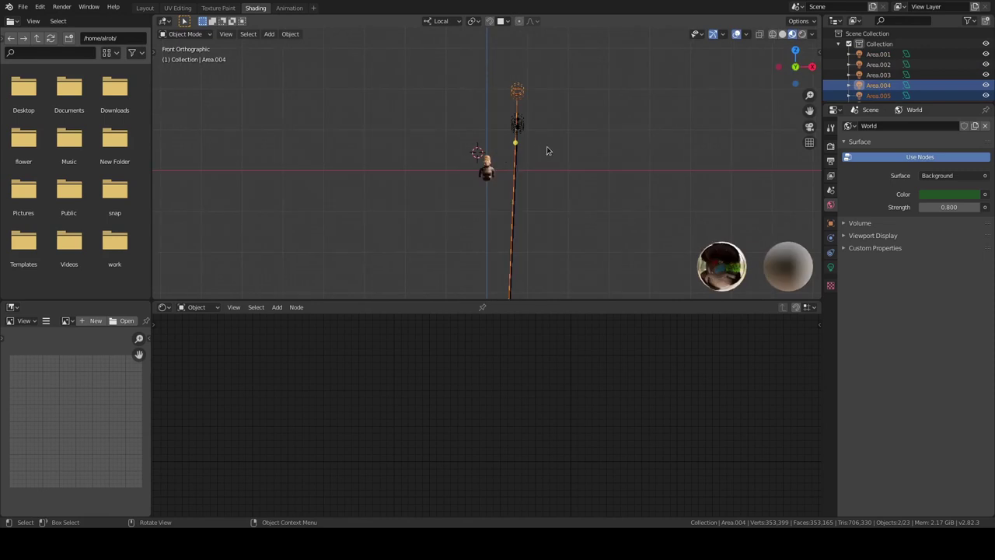
- Select the area lights, bring up their light settings for 50000 W, and pick Area.004
key(KP_1)
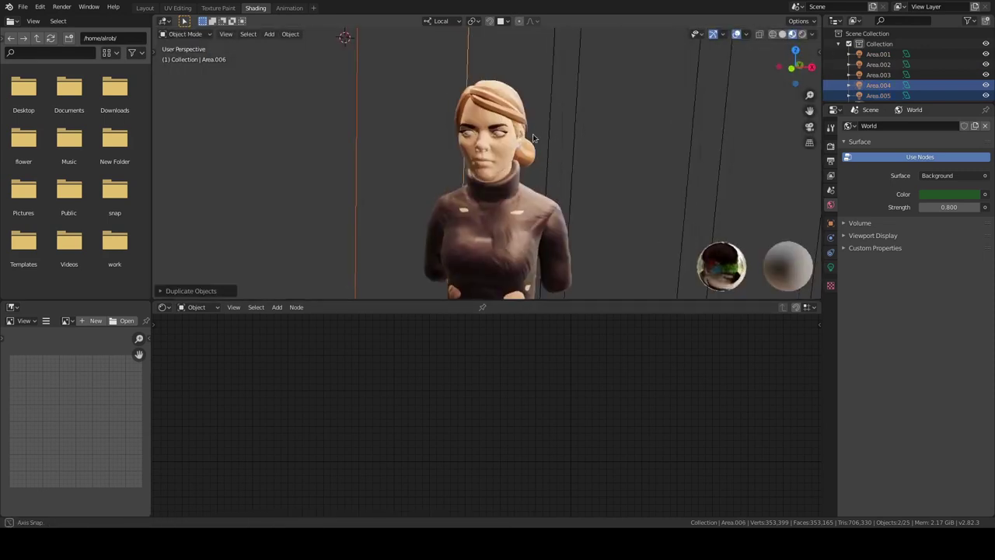
scroll(518, 100, down, 5)
click(830, 267)
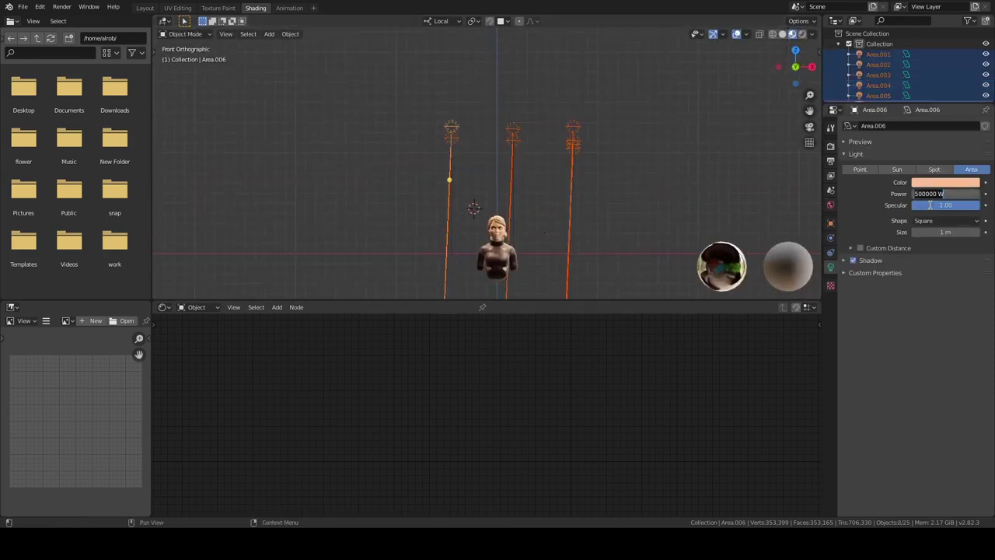
click(569, 199)
middle_drag(569, 199, 585, 101)
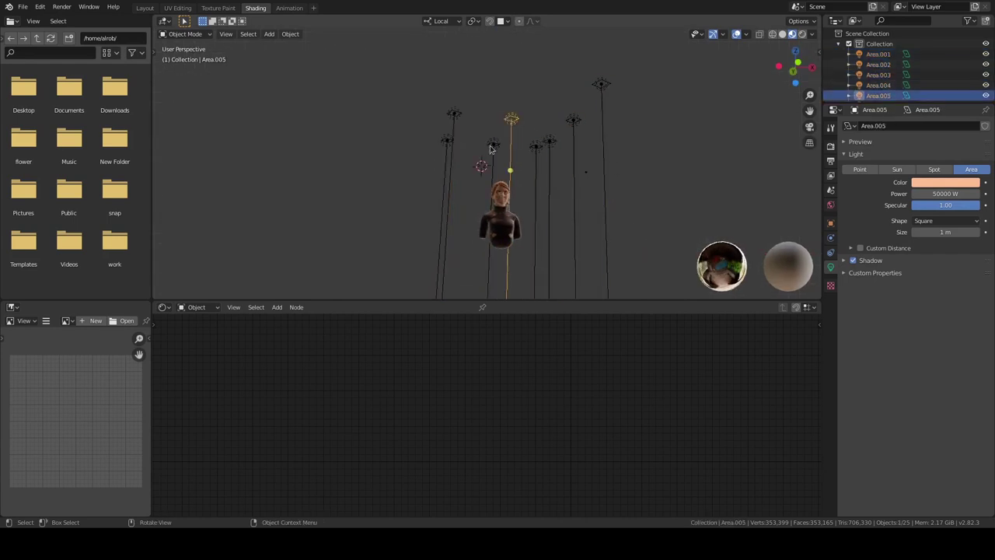
click(490, 149)
- Reposition and rotate Area.004 around the bust using side and top views
key(KP_3)
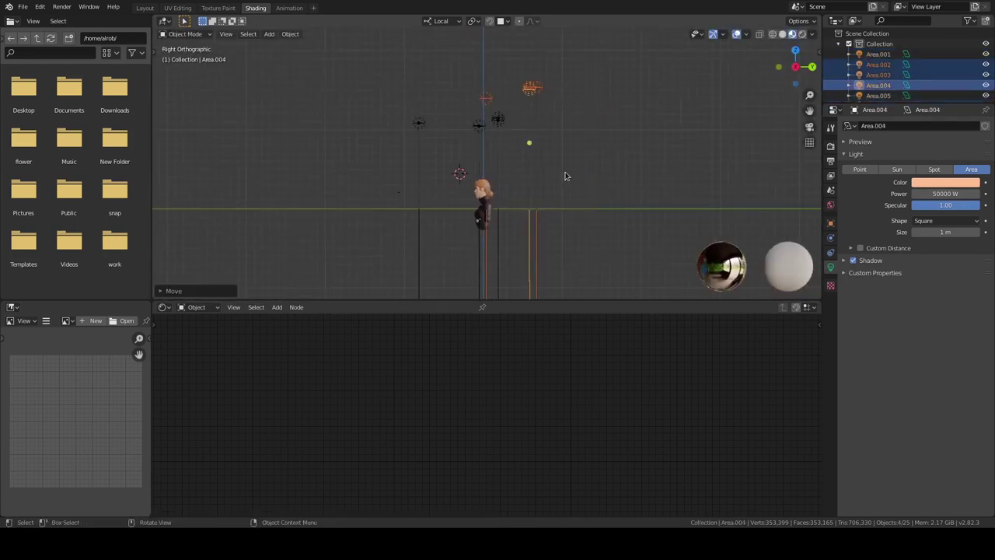
key(ctrl+z)
middle_drag(440, 171, 548, 269)
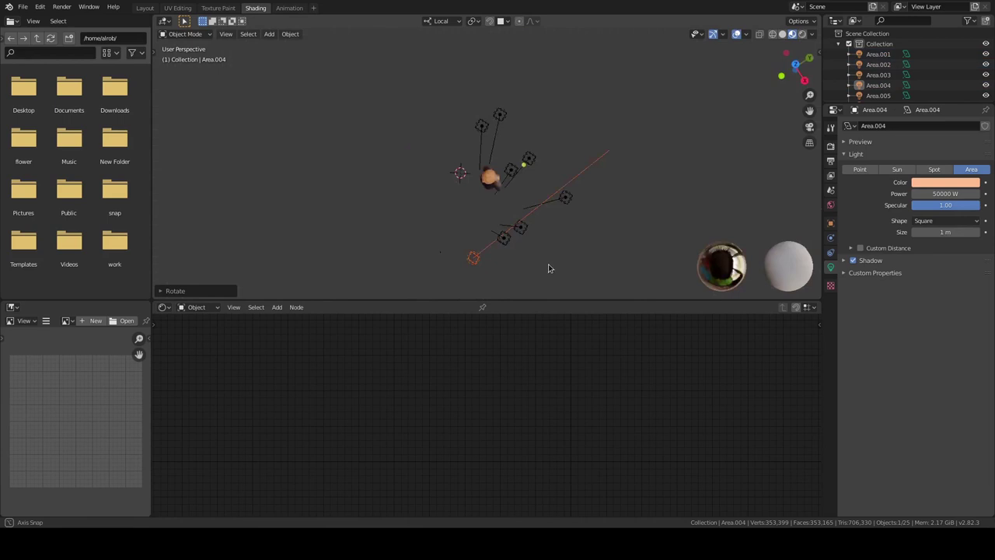
click(570, 152)
key(KP_7)
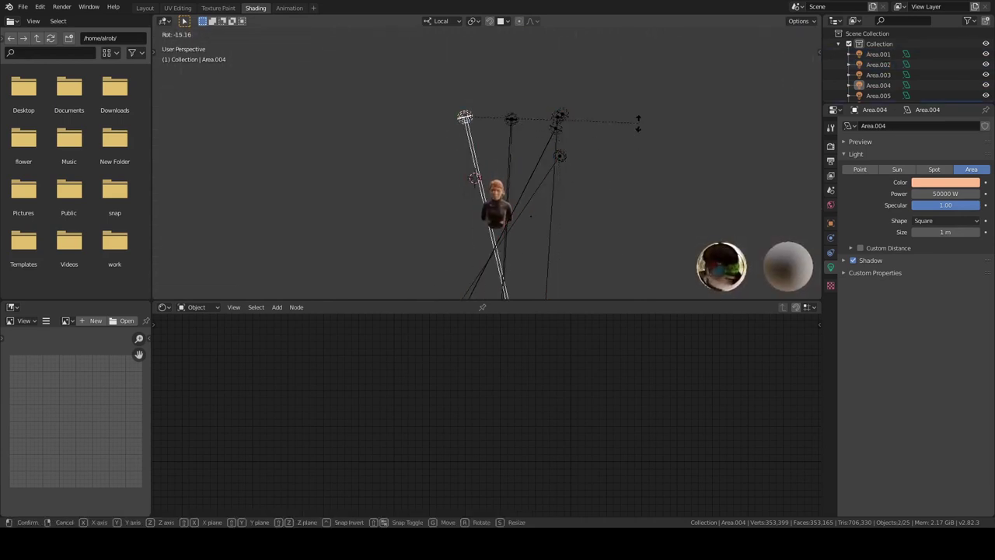
click(563, 171)
scroll(565, 196, up, 5)
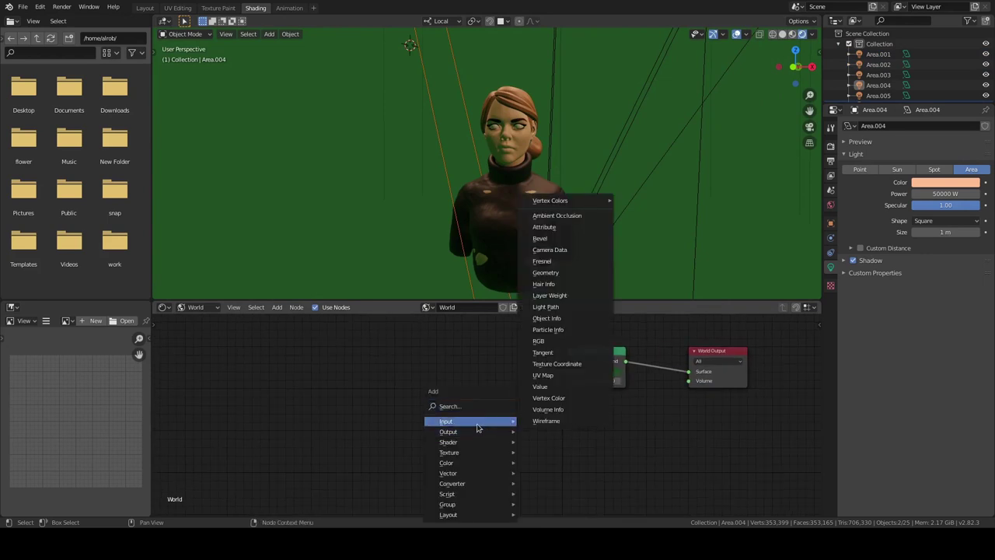
- Darken the world background colour
click(607, 371)
drag(670, 257, 673, 309)
middle_drag(497, 195, 524, 165)
scroll(525, 164, up, 4)
click(608, 371)
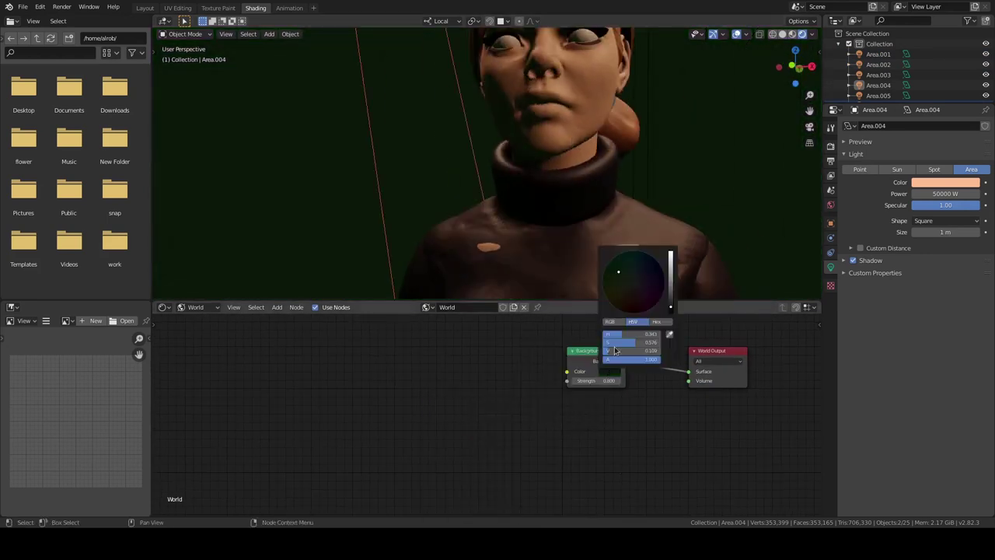
scroll(512, 115, down, 4)
scroll(512, 115, down, 2)
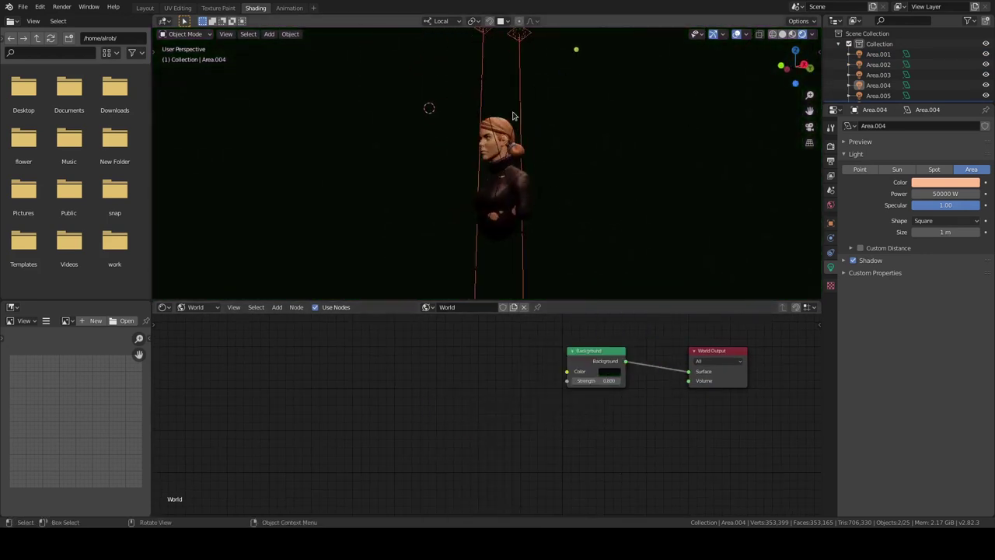
- Box-select all the area lights and view them through the camera in Rendered shading
click(630, 182)
scroll(505, 120, up, 3)
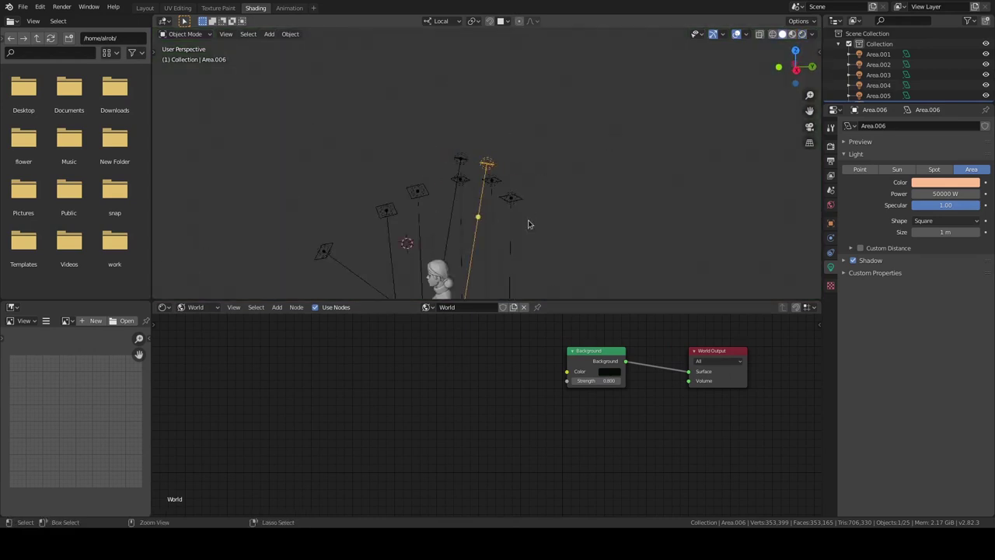
shift+drag(599, 97, 349, 139)
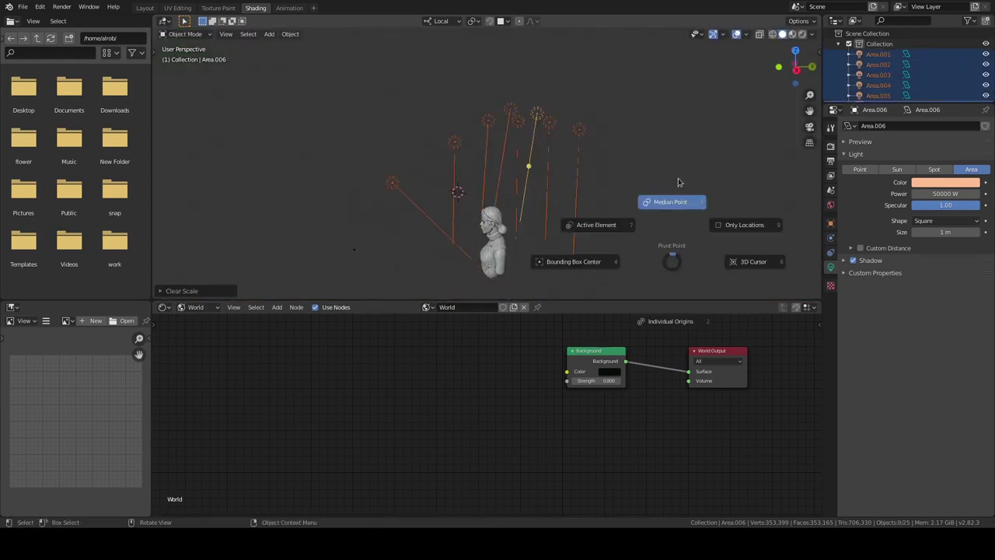
key(KP_0)
key(z)
click(493, 114)
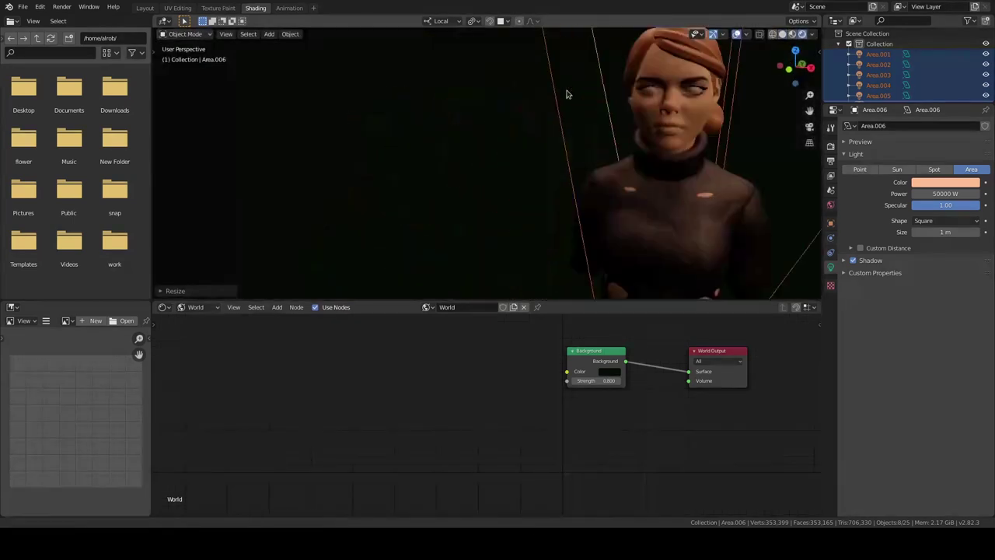
scroll(493, 114, down, 4)
scroll(493, 114, up, 5)
- Scale the selected area lights up slightly, then clear the selection
key(s)
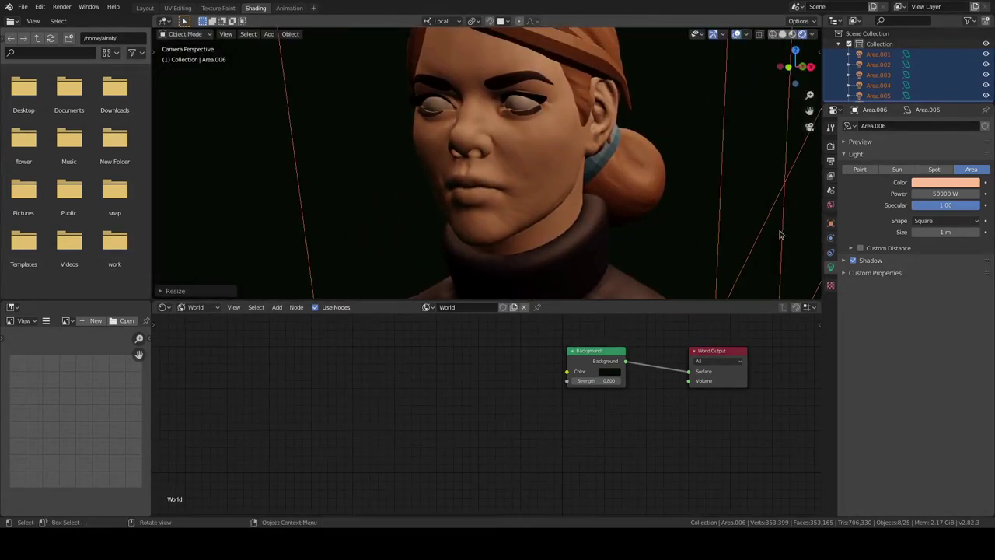
scroll(675, 161, down, 5)
key(s)
click(483, 160)
scroll(483, 161, up, 3)
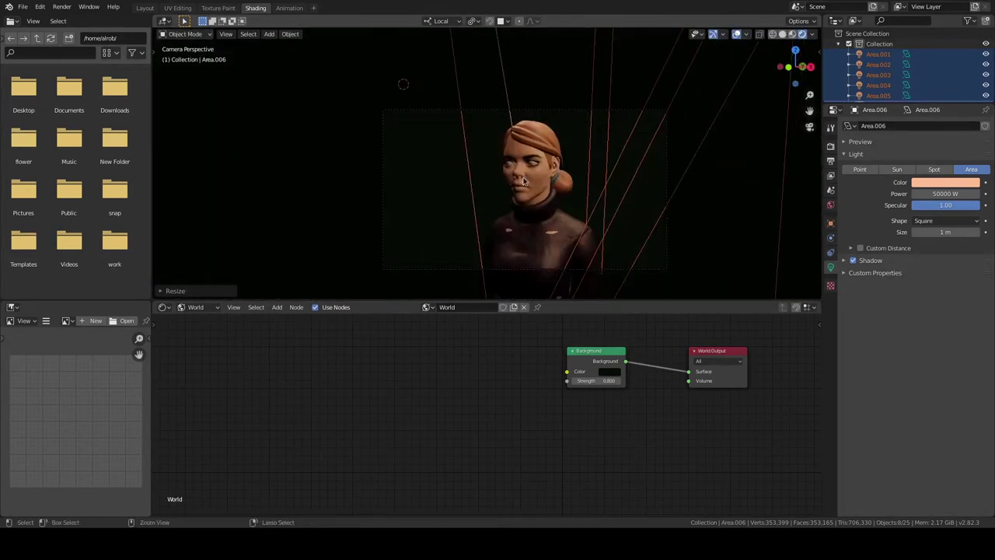
scroll(484, 160, up, 2)
scroll(483, 160, down, 5)
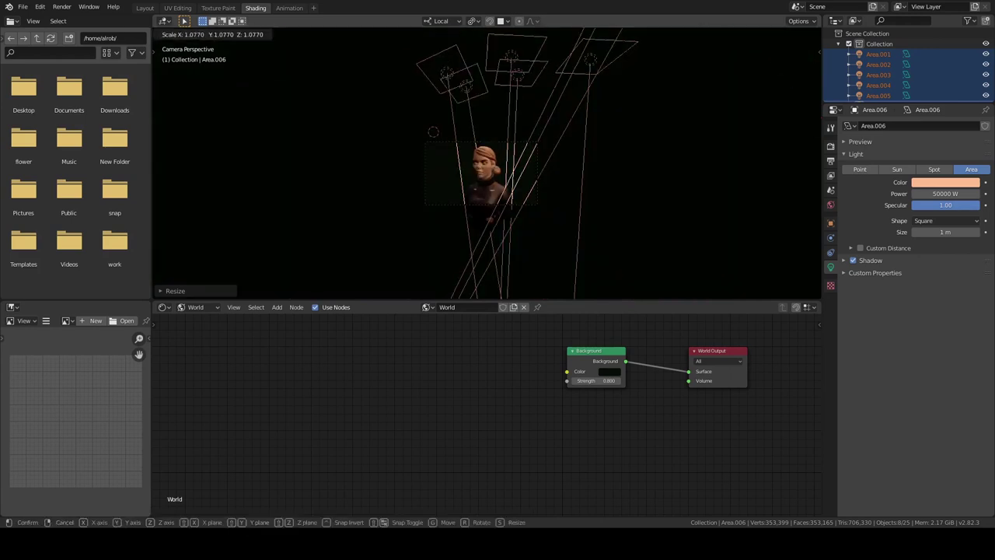
scroll(504, 161, up, 5)
scroll(523, 150, down, 1)
scroll(499, 199, down, 1)
click(499, 199)
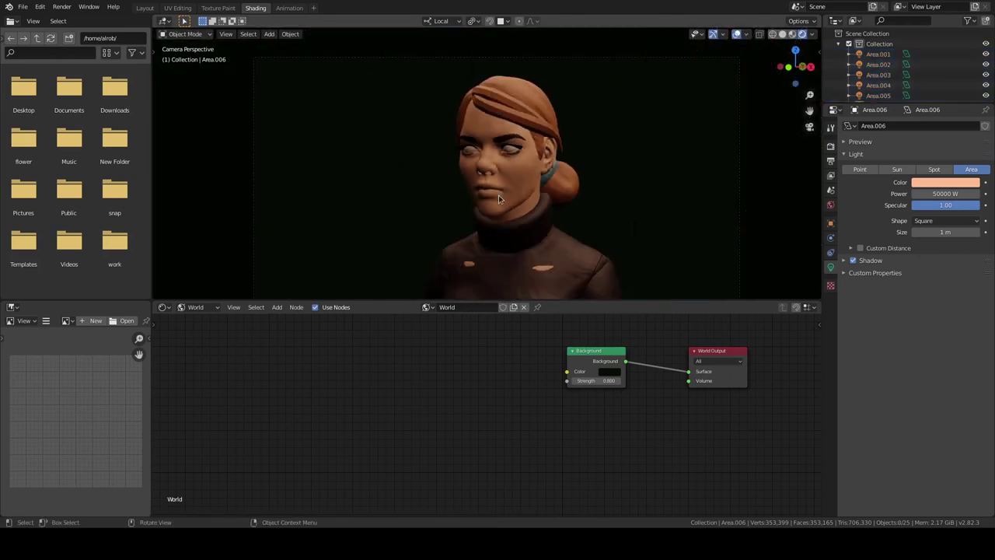
- Enable Screen Space Reflections in the Eevee render settings
click(831, 190)
click(830, 145)
click(848, 312)
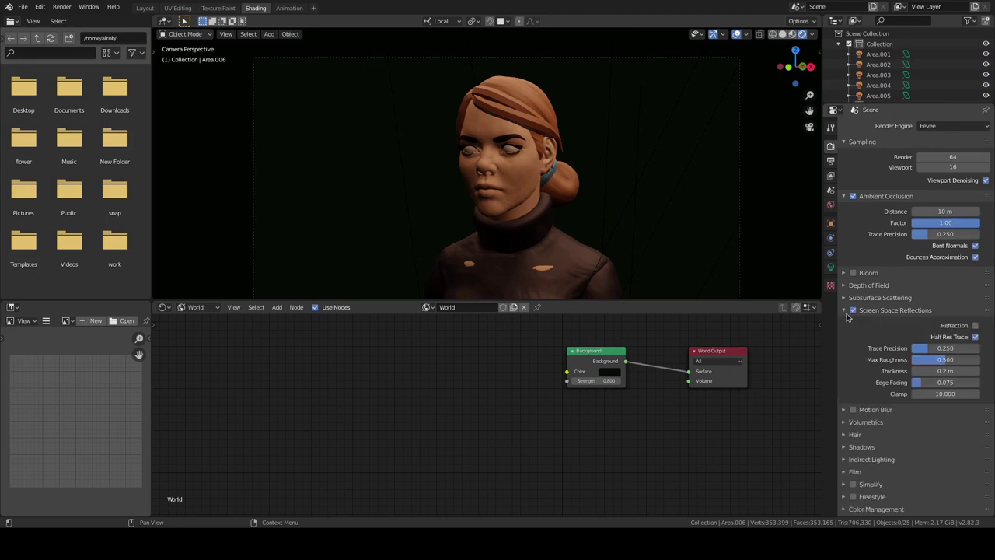
click(854, 312)
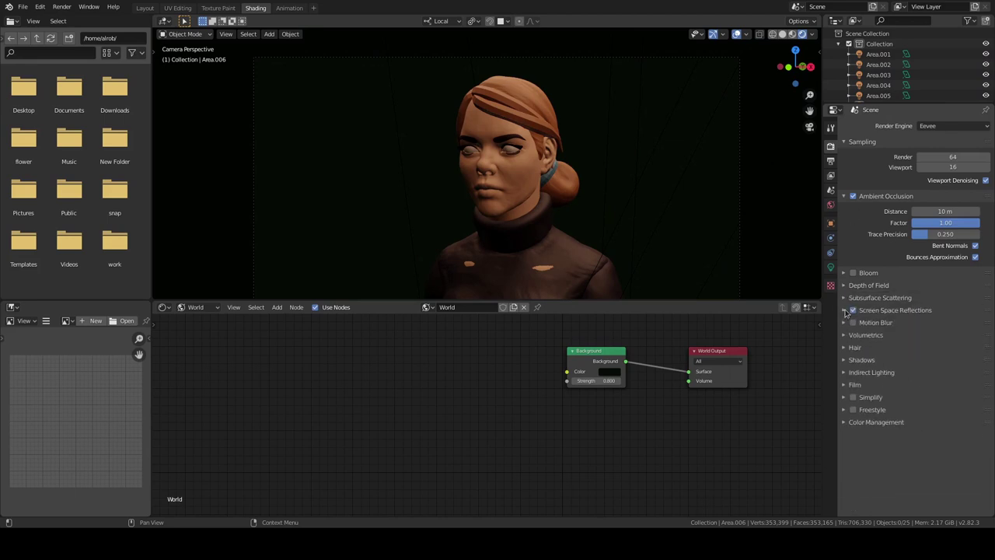
- Inspect the face mesh, then select the bust body in a solid front view
click(513, 179)
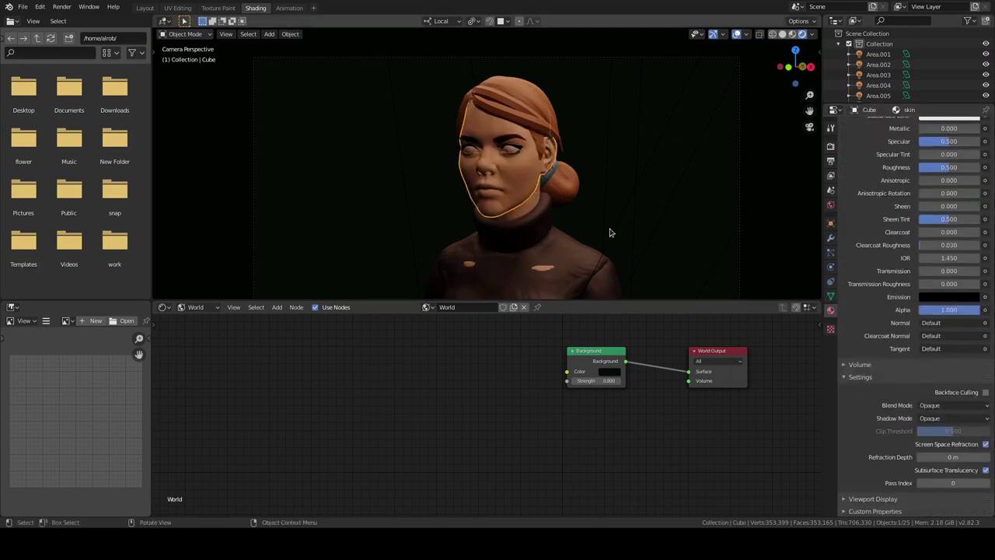
middle_drag(610, 232, 556, 226)
click(556, 226)
ctrl+middle_drag(556, 172, 529, 125)
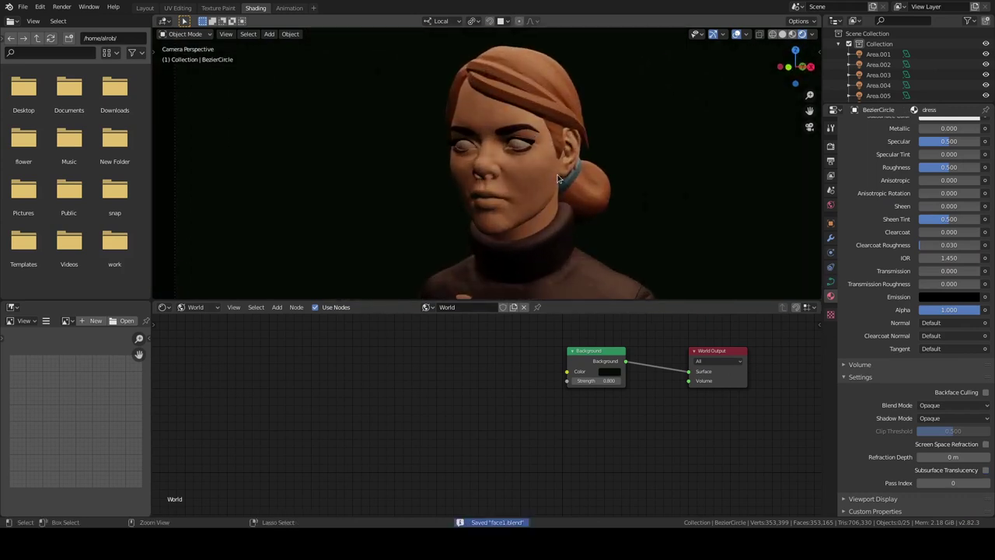
key(KP_1)
click(578, 151)
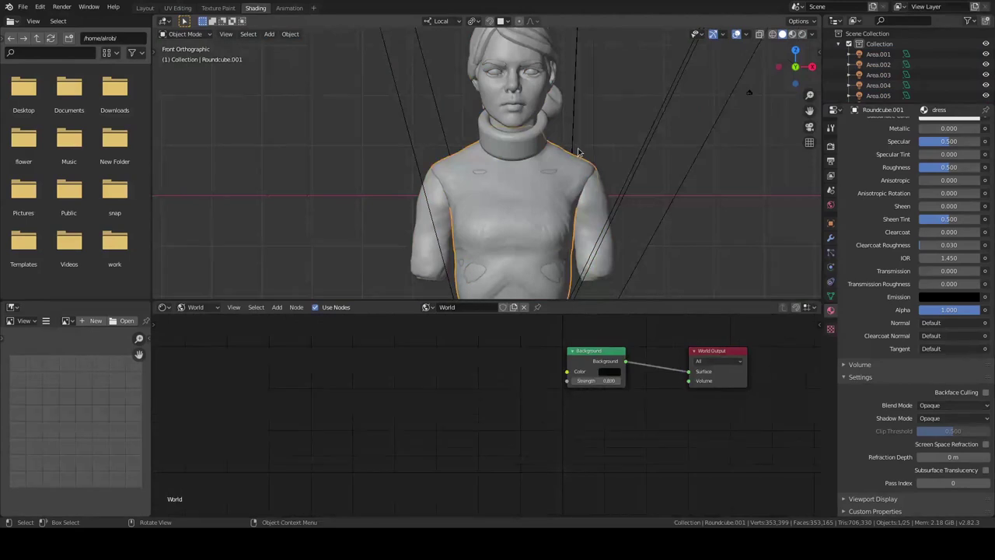
- Add Clay Strips folds across the Roundcube.001 chest and sides in Sculpt Mode
key(ctrl+Tab)
mouse_move(578, 152)
middle_down()
mouse_move(518, 199)
mouse_move(571, 196)
mouse_move(498, 175)
middle_up()
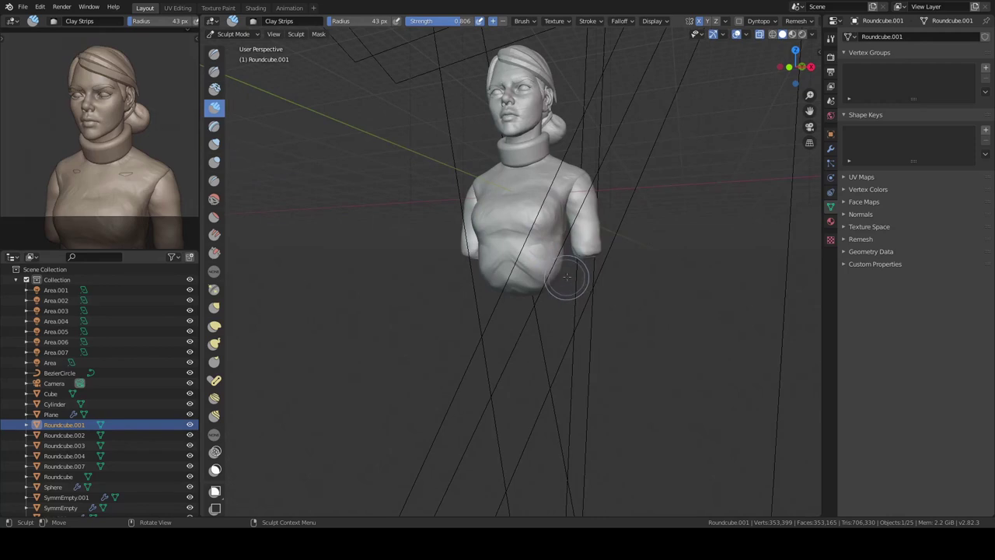
scroll(568, 277, up, 3)
mouse_move(568, 277)
middle_down()
mouse_move(537, 241)
mouse_move(480, 222)
middle_up()
middle_drag(549, 263, 500, 251)
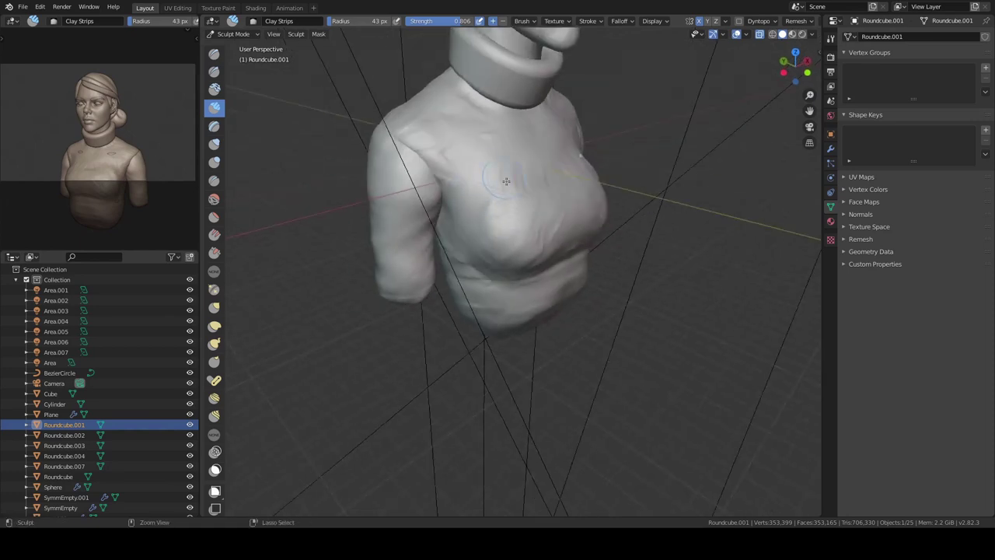
mouse_move(499, 251)
middle_down()
mouse_move(550, 198)
mouse_move(552, 253)
mouse_move(613, 223)
mouse_move(564, 237)
mouse_move(601, 193)
mouse_move(506, 253)
mouse_move(557, 221)
mouse_move(464, 208)
mouse_move(520, 243)
middle_up()
- Pick the Elastic Deform brush and start sculpting the Cylinder sleeve arms from the front
key(shift+space)
click(505, 206)
click(559, 243)
key(KP_1)
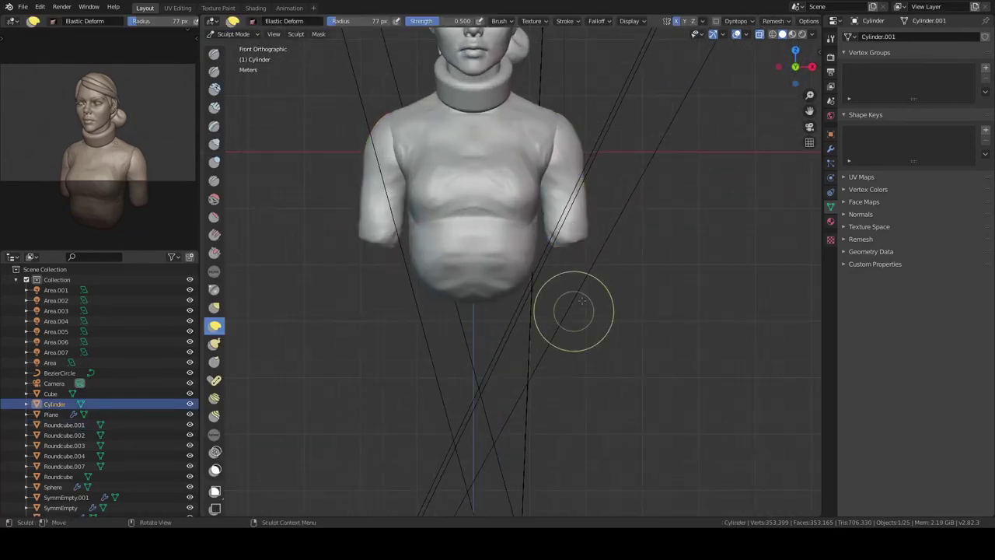
key(ctrl+Tab)
- Sculpt wrinkle folds on the isolated arm pieces, then return to Object Mode and the full scene
middle_drag(571, 210, 554, 232)
key(KP_Divide)
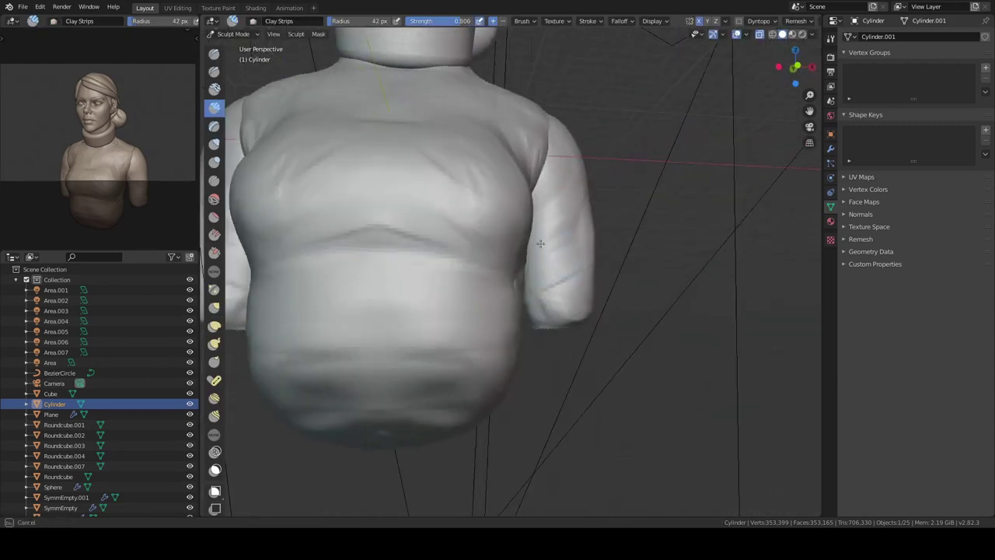
mouse_move(479, 309)
middle_down()
mouse_move(466, 285)
mouse_move(493, 349)
mouse_move(442, 322)
mouse_move(455, 329)
mouse_move(475, 260)
mouse_move(466, 311)
mouse_move(555, 311)
mouse_move(527, 251)
mouse_move(557, 310)
mouse_move(535, 294)
middle_up()
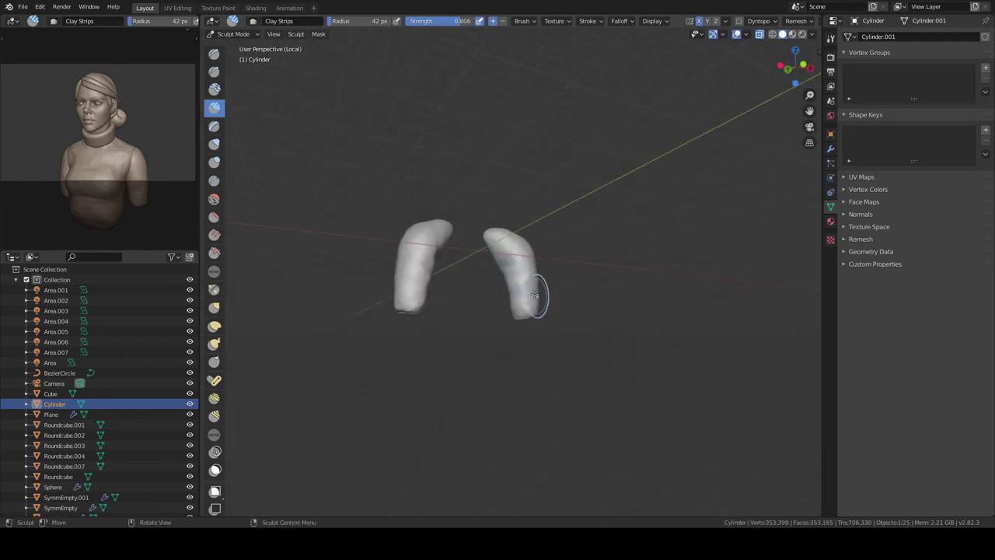
key(ctrl+Tab)
key(KP_Divide)
- Sculpt Clay Strips wrinkles on the sweater torso, lowering brush strength to 0.545
key(alt+a)
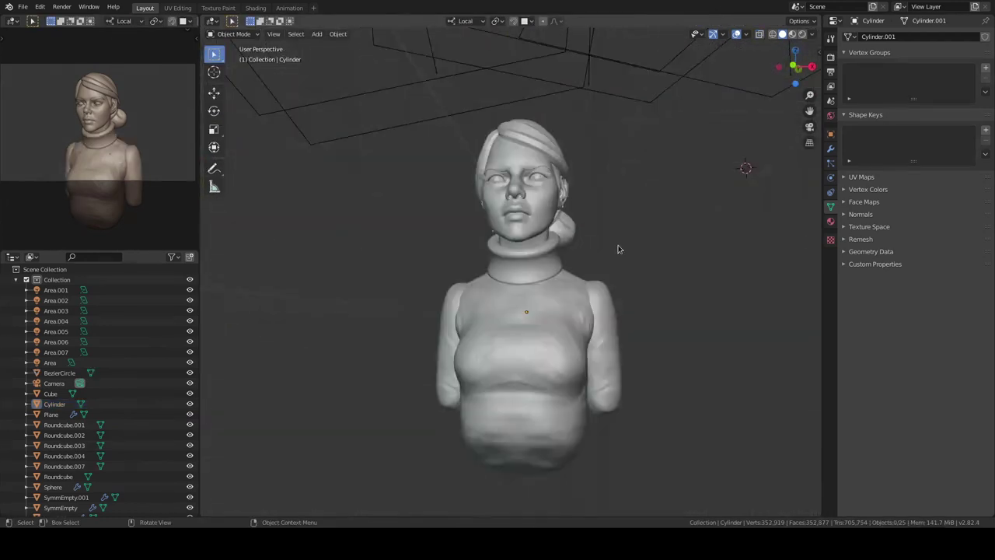
scroll(555, 241, up, 3)
click(555, 326)
key(ctrl+Tab)
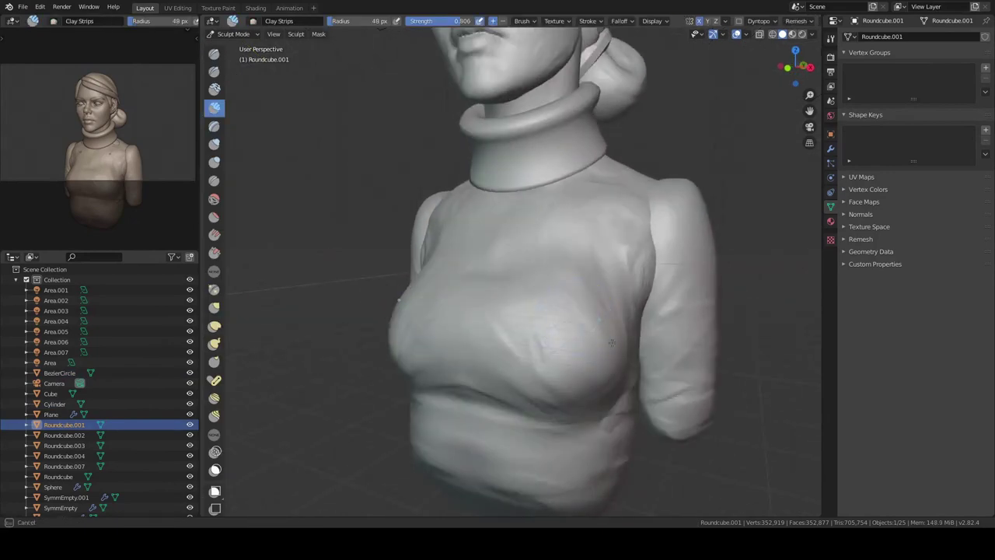
middle_drag(612, 342, 589, 296)
mouse_move(542, 272)
middle_down()
mouse_move(610, 213)
mouse_move(494, 244)
mouse_move(494, 235)
middle_up()
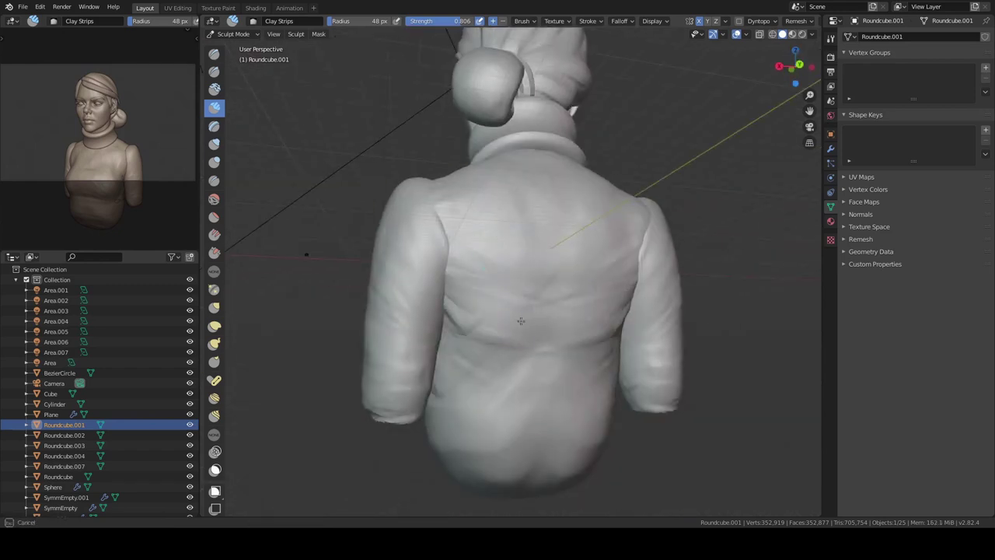
mouse_move(507, 312)
middle_down()
mouse_move(545, 326)
mouse_move(580, 257)
mouse_move(549, 318)
mouse_move(615, 349)
mouse_move(584, 269)
middle_up()
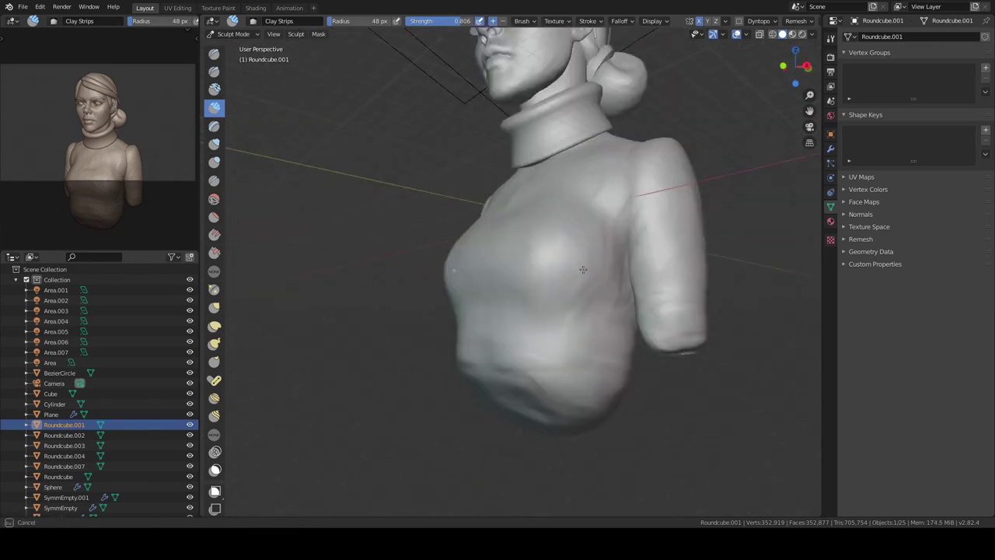
middle_drag(608, 190, 524, 271)
mouse_move(575, 248)
middle_down()
mouse_move(613, 216)
mouse_move(440, 218)
middle_up()
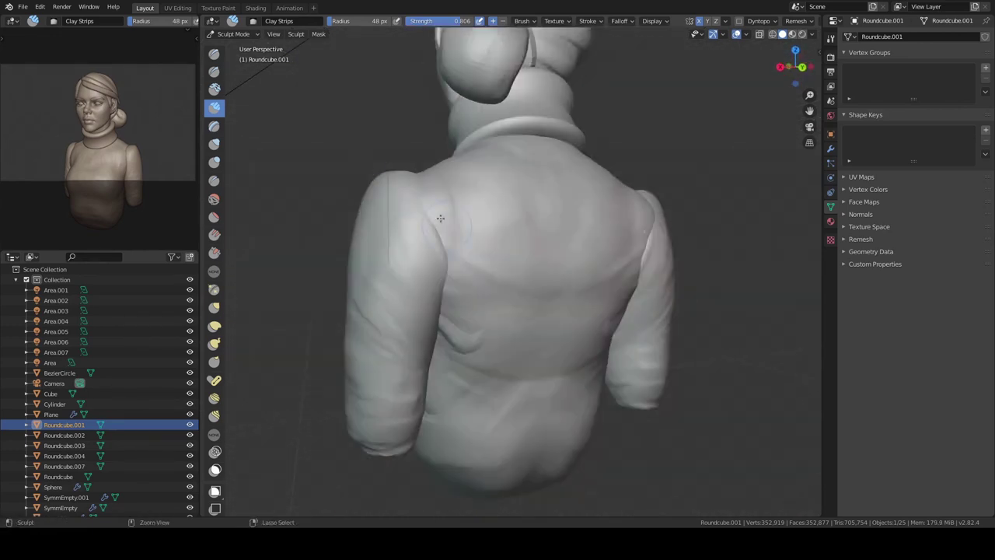
mouse_move(502, 307)
middle_down()
mouse_move(459, 218)
mouse_move(516, 206)
mouse_move(509, 290)
mouse_move(525, 339)
middle_up()
mouse_move(591, 336)
middle_down()
mouse_move(541, 235)
mouse_move(493, 257)
mouse_move(515, 240)
mouse_move(521, 256)
middle_up()
middle_drag(587, 233, 605, 220)
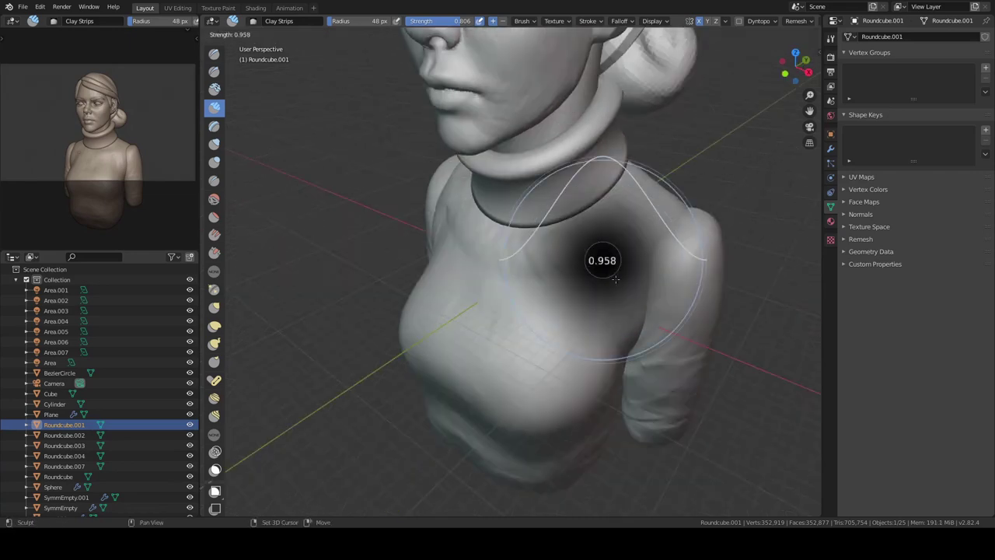
click(580, 260)
middle_drag(580, 261, 580, 266)
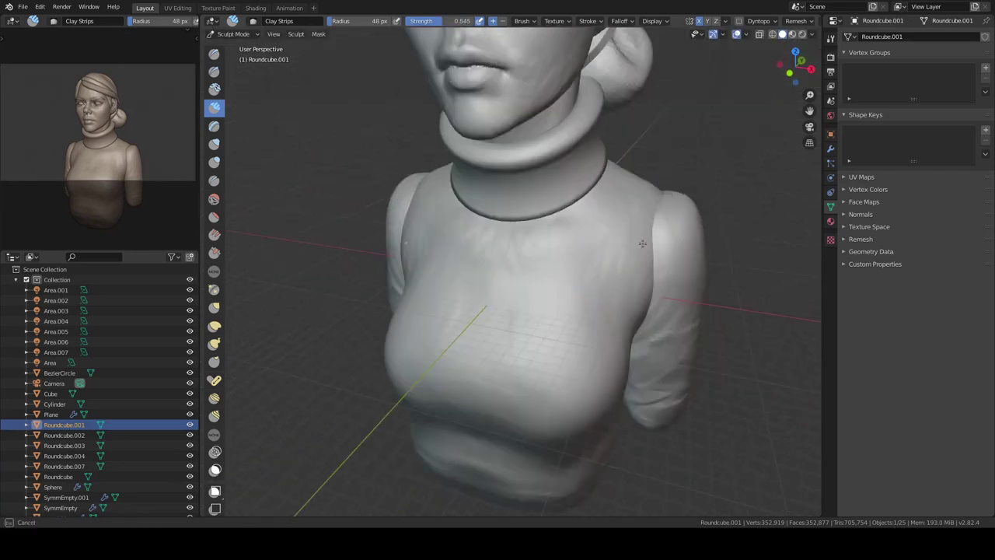
mouse_move(619, 201)
middle_down()
mouse_move(578, 233)
mouse_move(469, 276)
mouse_move(524, 304)
mouse_move(518, 322)
mouse_move(523, 304)
mouse_move(550, 316)
mouse_move(609, 287)
mouse_move(599, 275)
mouse_move(570, 283)
mouse_move(542, 338)
mouse_move(569, 323)
mouse_move(564, 266)
mouse_move(542, 287)
mouse_move(520, 241)
mouse_move(509, 326)
middle_up()
- Sculpt Clay Strips detail on the Cylinder sleeve arms around the chest and lower torso
key(ctrl+Tab)
click(518, 322)
key(ctrl+Tab)
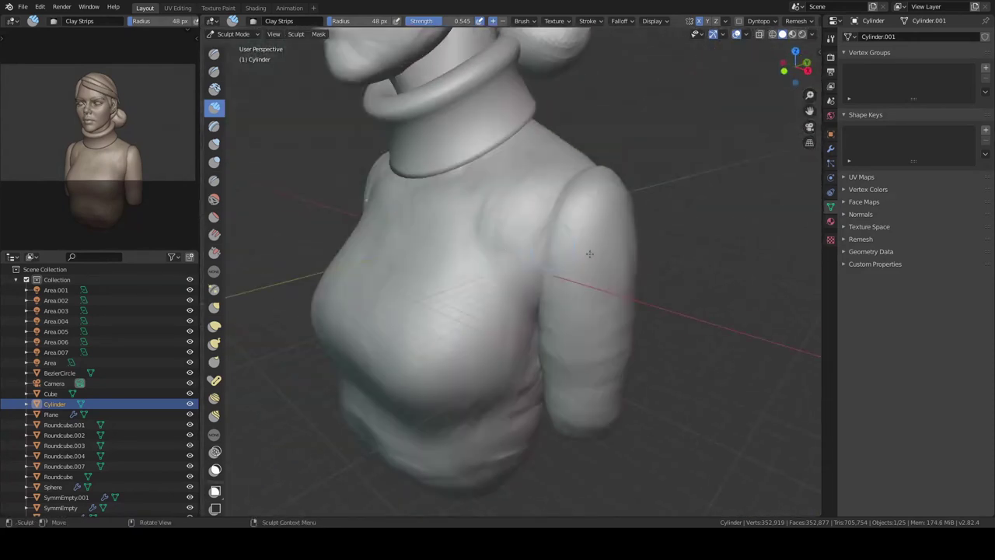
middle_drag(536, 195, 585, 175)
mouse_move(566, 212)
middle_down()
mouse_move(522, 205)
mouse_move(573, 296)
mouse_move(615, 228)
middle_up()
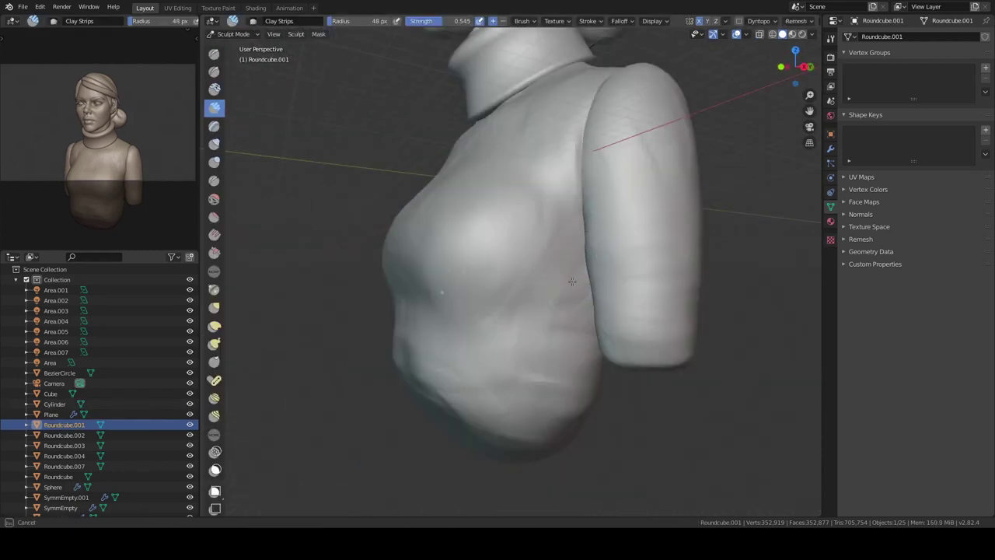
mouse_move(496, 319)
middle_down()
mouse_move(478, 334)
mouse_move(483, 264)
middle_up()
middle_drag(514, 294, 485, 291)
middle_drag(471, 375, 512, 305)
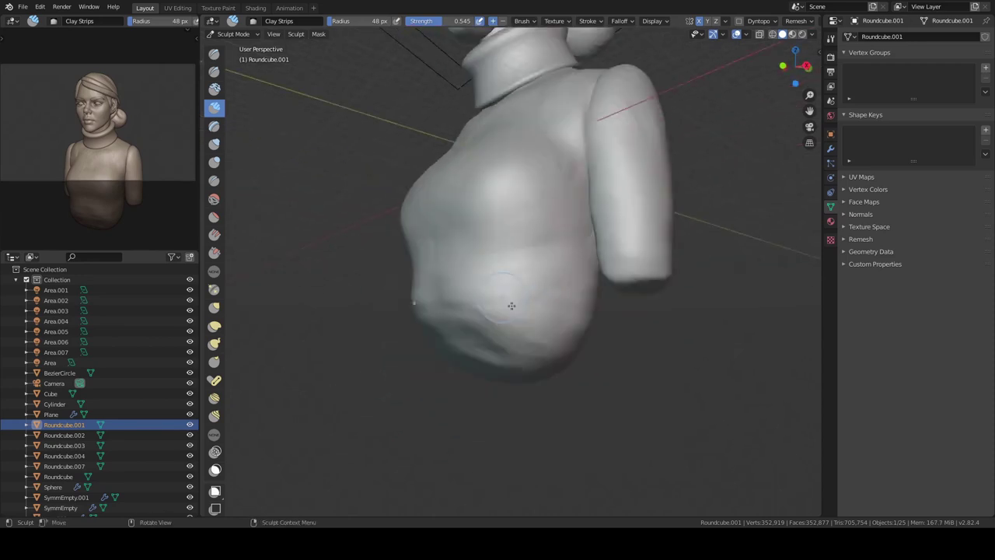
scroll(580, 247, up, 3)
scroll(580, 247, up, 3)
- Scale the collar's bottom edge loop in Edit Mode
scroll(580, 247, up, 2)
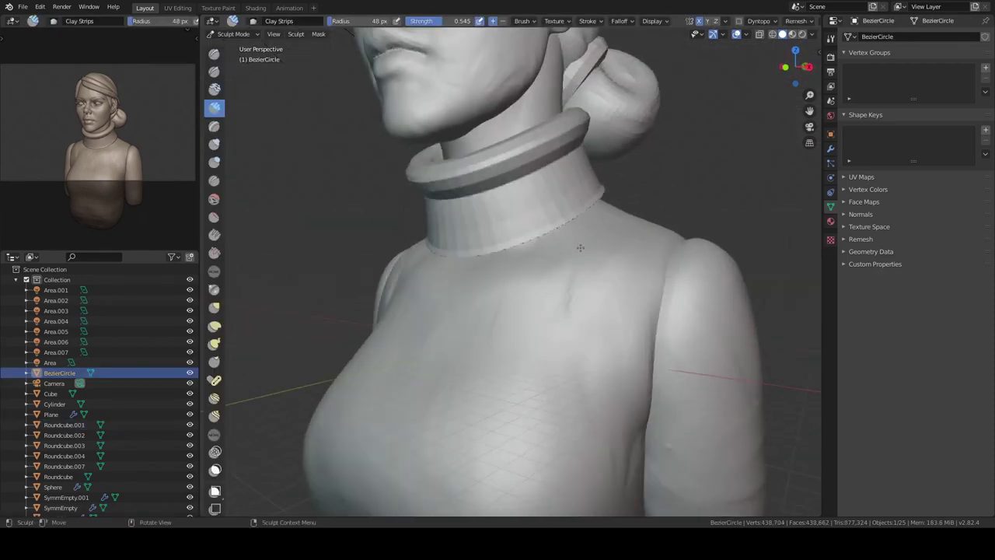
key(Tab)
mouse_move(575, 271)
middle_down()
mouse_move(582, 202)
mouse_move(566, 269)
mouse_move(587, 222)
middle_up()
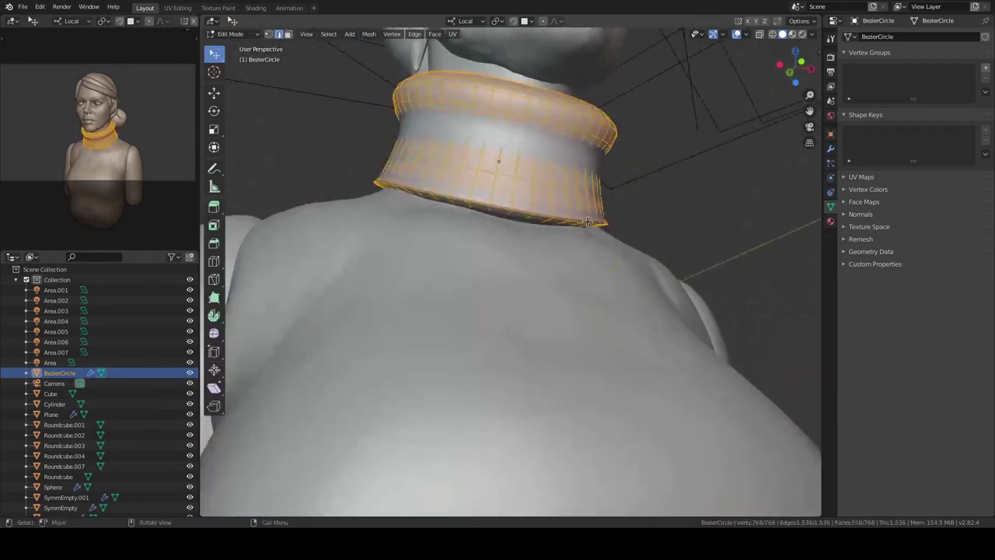
alt+click(587, 222)
click(626, 238)
key(Tab)
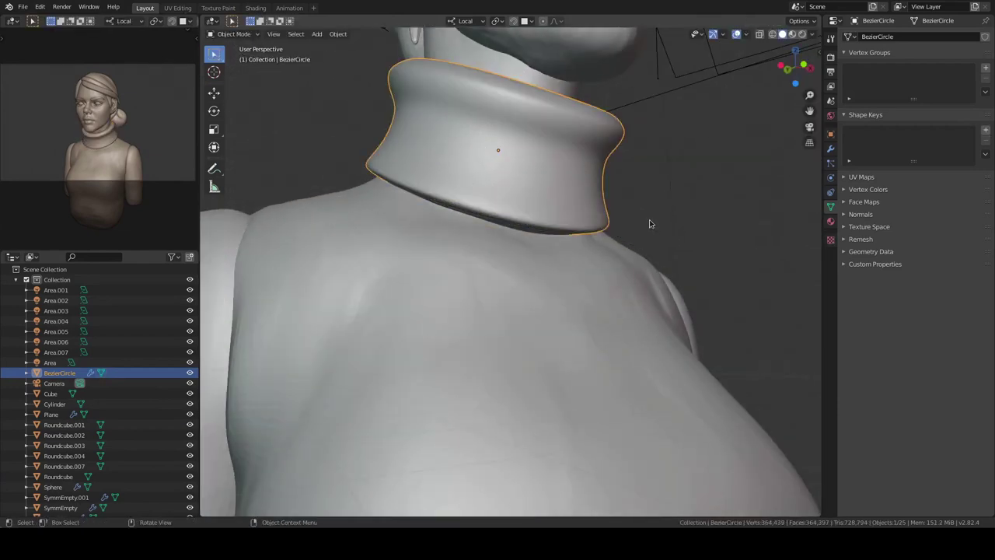
- Stroke fold ridges around the collar with the Clay brush, checking symmetry and pivot options
middle_drag(638, 245, 470, 283)
click(726, 21)
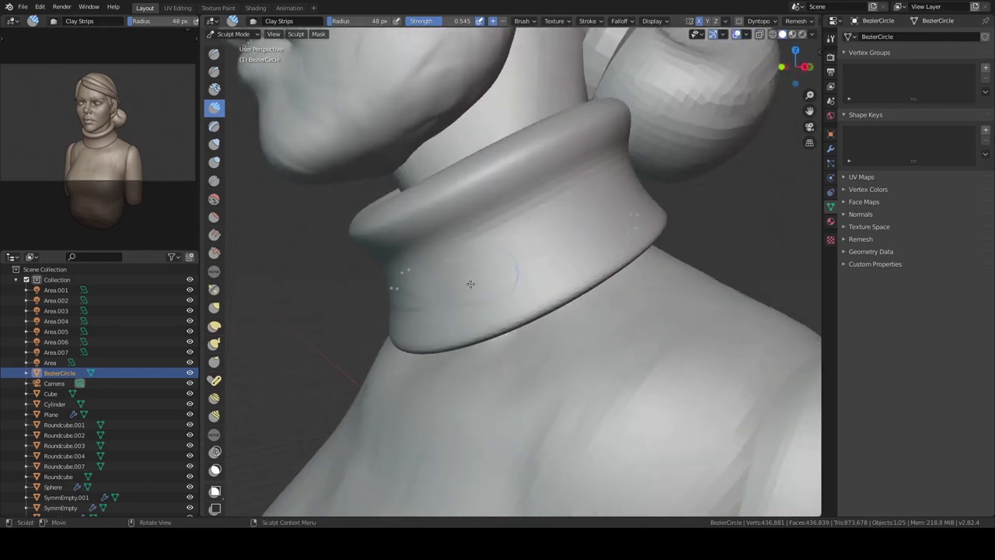
key(ctrl+Tab)
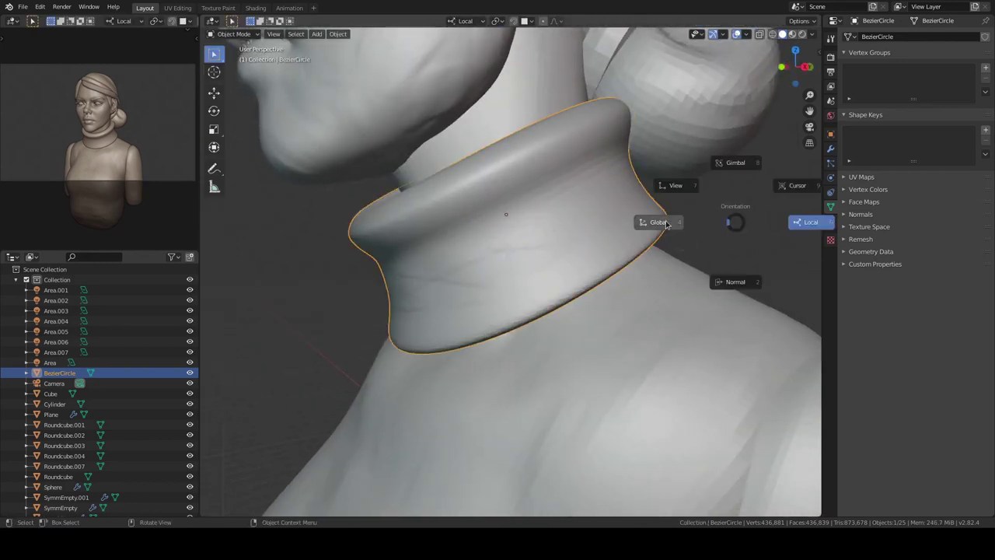
click(666, 225)
key(ctrl+Tab)
mouse_move(526, 244)
middle_down()
mouse_move(516, 289)
mouse_move(589, 226)
mouse_move(705, 225)
mouse_move(682, 262)
middle_up()
key(ctrl+Tab)
key(KP_3)
shift+middle_drag(600, 202, 611, 231)
click(723, 34)
key(period)
click(729, 296)
mouse_move(730, 296)
middle_down()
mouse_move(551, 223)
mouse_move(578, 267)
mouse_move(541, 239)
mouse_move(578, 212)
mouse_move(561, 261)
middle_up()
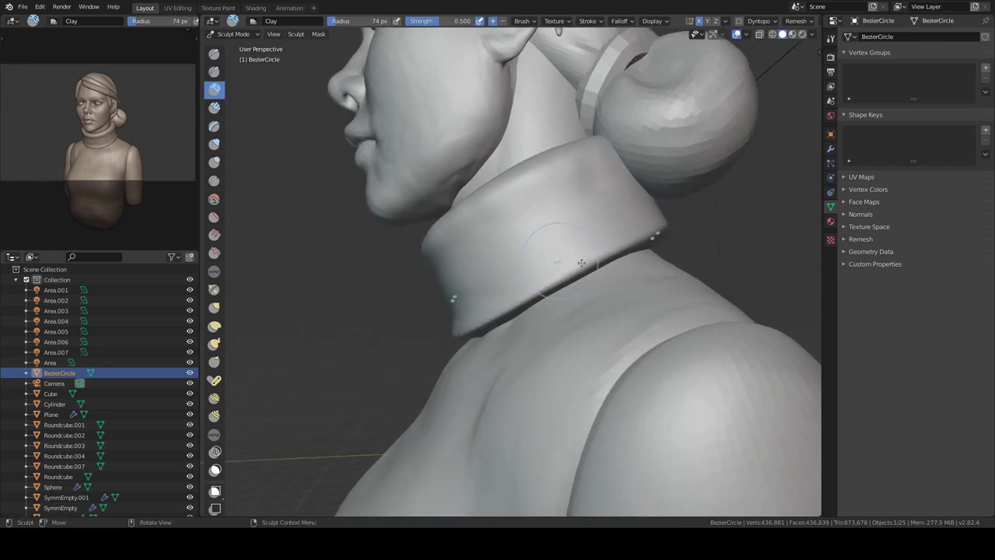
- Tilt the collar by rotating it in right side view and apply the rotation
key(ctrl+Tab)
key(KP_3)
scroll(561, 261, down, 2)
key(r)
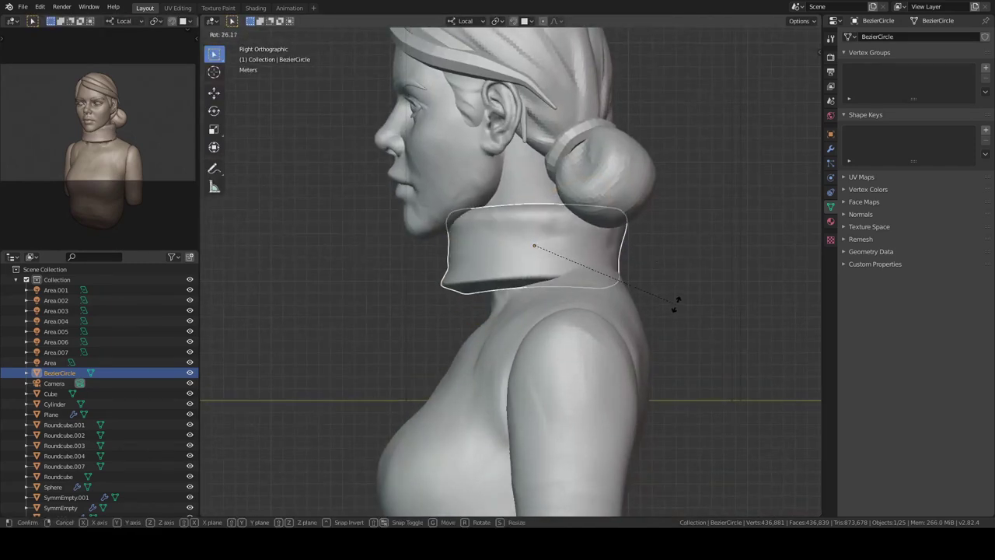
click(675, 304)
key(ctrl+a)
click(677, 277)
- Stack more rolled ridges on the collar, checking them from the front
key(ctrl+Tab)
middle_drag(677, 278, 593, 227)
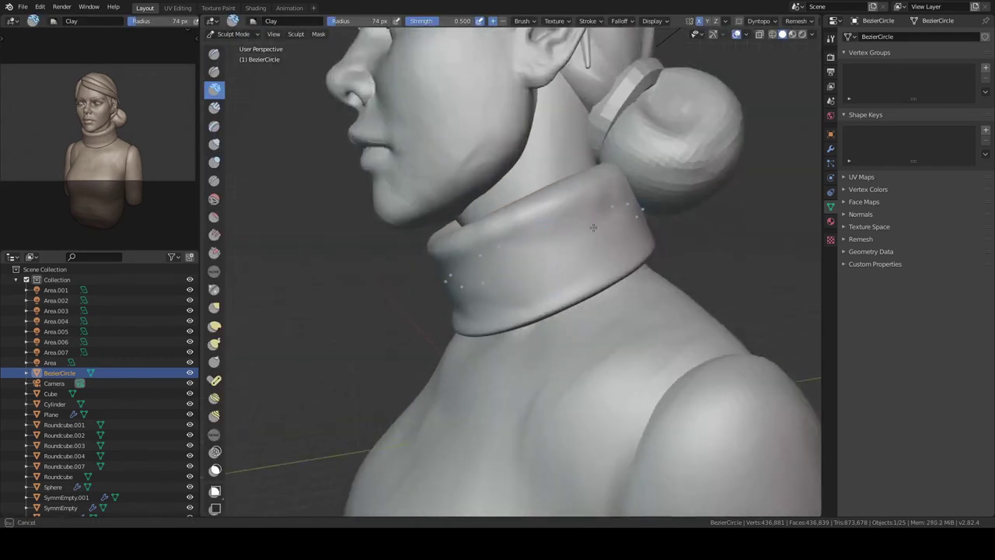
scroll(571, 231, up, 2)
mouse_move(569, 192)
middle_down()
mouse_move(469, 299)
mouse_move(510, 353)
mouse_move(543, 303)
middle_up()
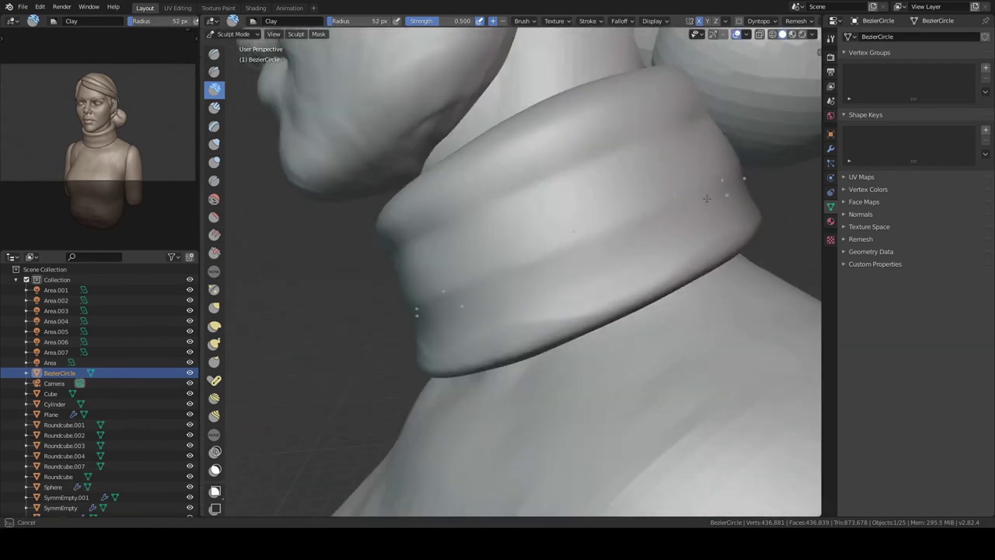
middle_drag(637, 305, 581, 299)
mouse_move(674, 283)
middle_down()
mouse_move(611, 284)
mouse_move(582, 263)
middle_up()
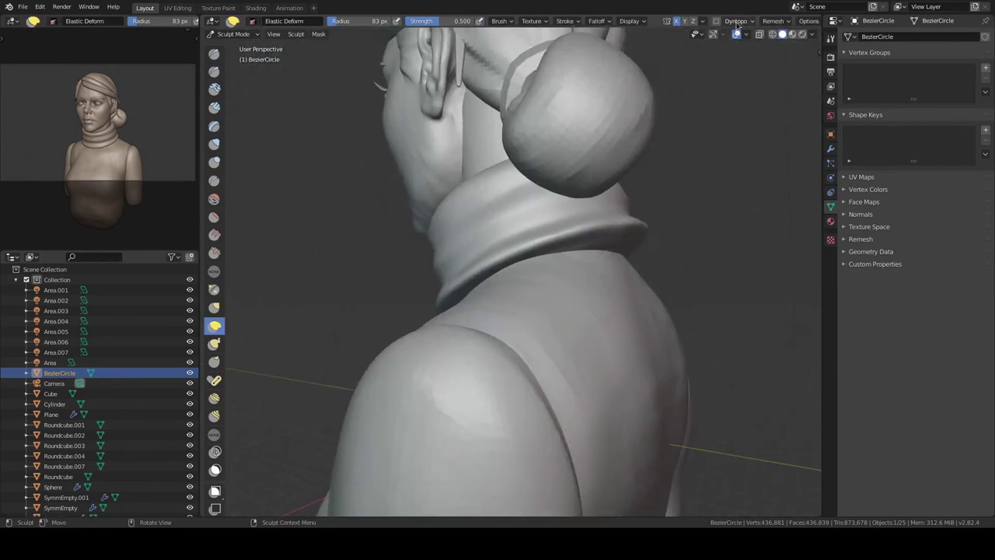
- Reshape the collar rolls with a 115 px Elastic Deform brush, then leave local view
mouse_move(644, 267)
middle_down()
mouse_move(694, 244)
mouse_move(600, 256)
mouse_move(625, 177)
mouse_move(595, 300)
mouse_move(622, 256)
mouse_move(589, 233)
mouse_move(561, 309)
mouse_move(555, 245)
mouse_move(566, 311)
mouse_move(640, 296)
mouse_move(459, 360)
mouse_move(482, 349)
mouse_move(473, 277)
mouse_move(635, 240)
middle_up()
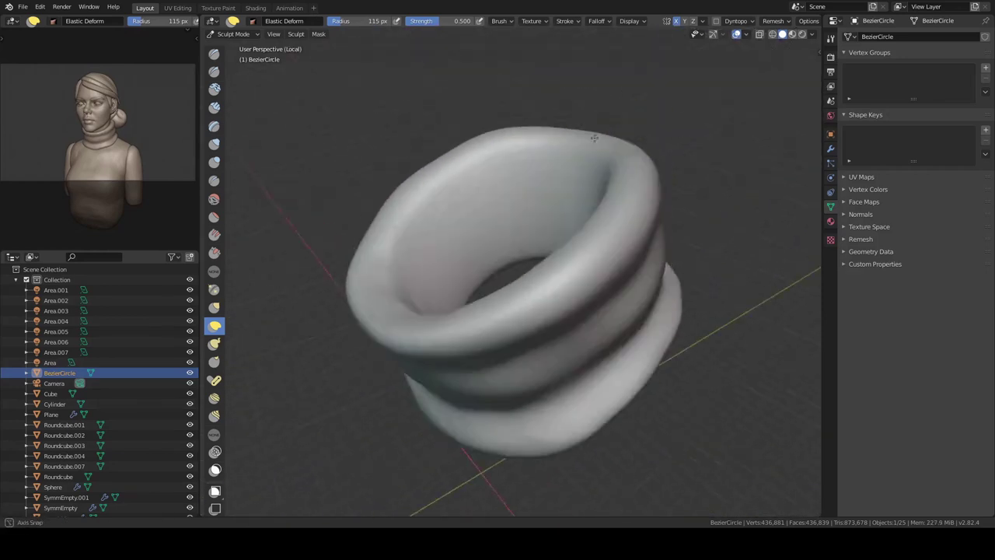
key(KP_Divide)
mouse_move(597, 238)
middle_down()
mouse_move(579, 257)
mouse_move(528, 269)
middle_up()
scroll(524, 270, down, 3)
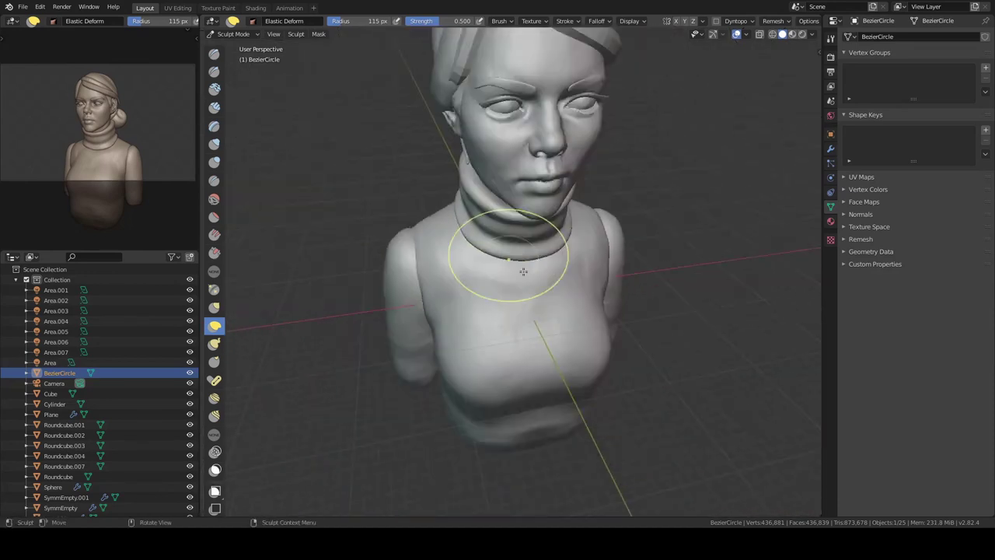
mouse_move(599, 181)
middle_down()
mouse_move(560, 256)
mouse_move(604, 280)
mouse_move(559, 200)
middle_up()
- Refine the collar rolls from the front with the Clay Strips brush
key(c)
middle_drag(589, 134, 590, 219)
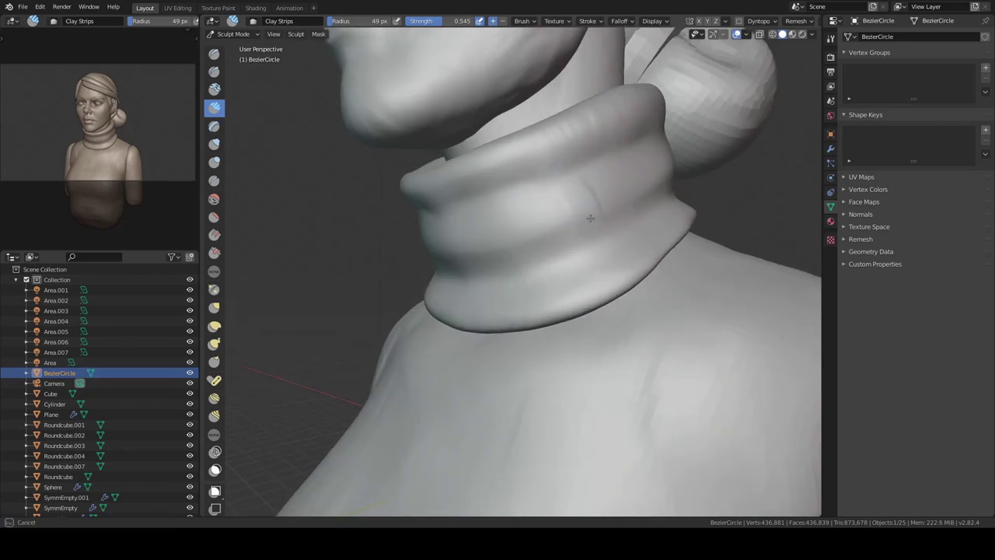
middle_drag(566, 182, 567, 210)
key(ctrl+Tab)
scroll(568, 210, down, 5)
mouse_move(528, 332)
middle_down()
mouse_move(551, 413)
mouse_move(514, 321)
mouse_move(534, 293)
mouse_move(511, 333)
middle_up()
- Move sculpting onto the hair bun piece and pick the Elastic Deform brush
key(ctrl+Tab)
click(551, 413)
key(ctrl+Tab)
click(534, 328)
key(ctrl+Tab)
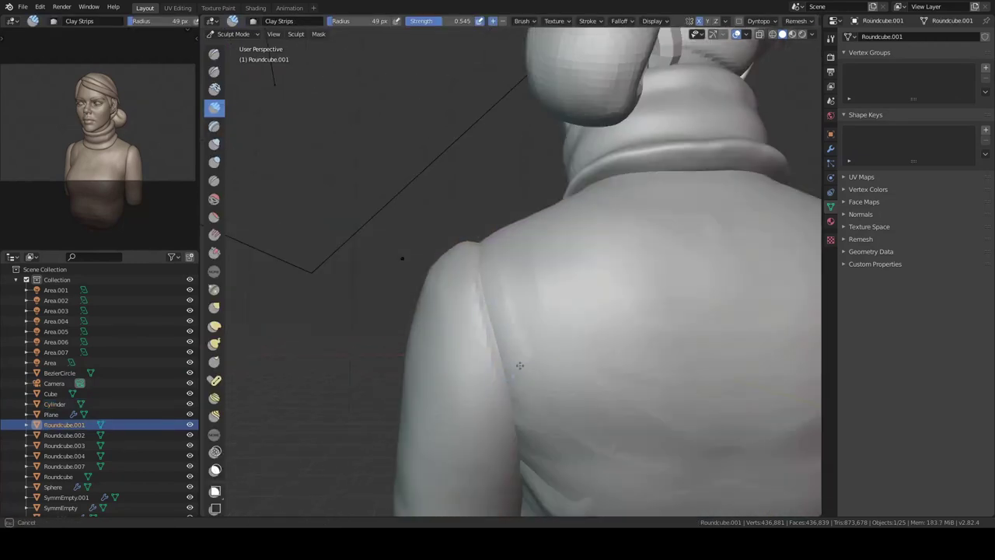
middle_drag(481, 288, 524, 258)
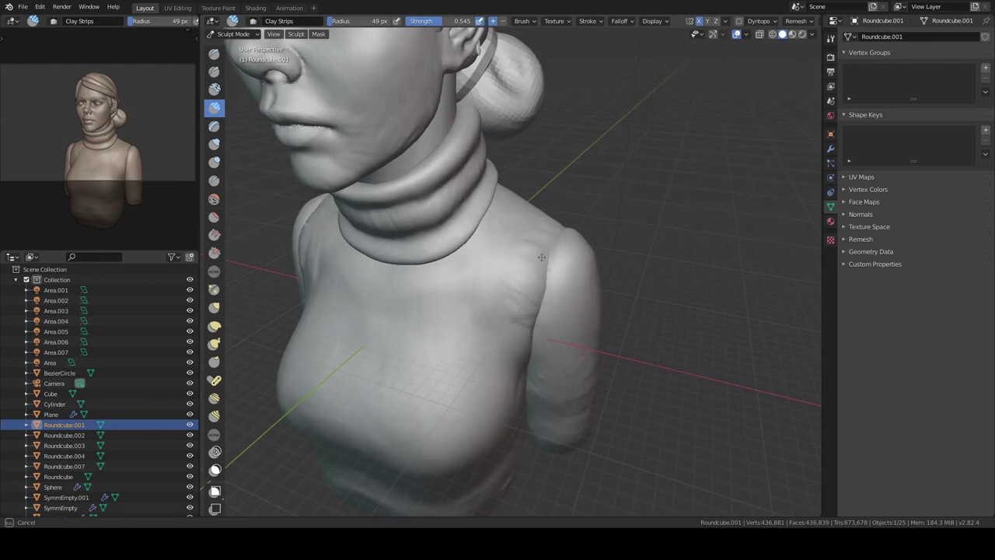
middle_drag(534, 329, 550, 285)
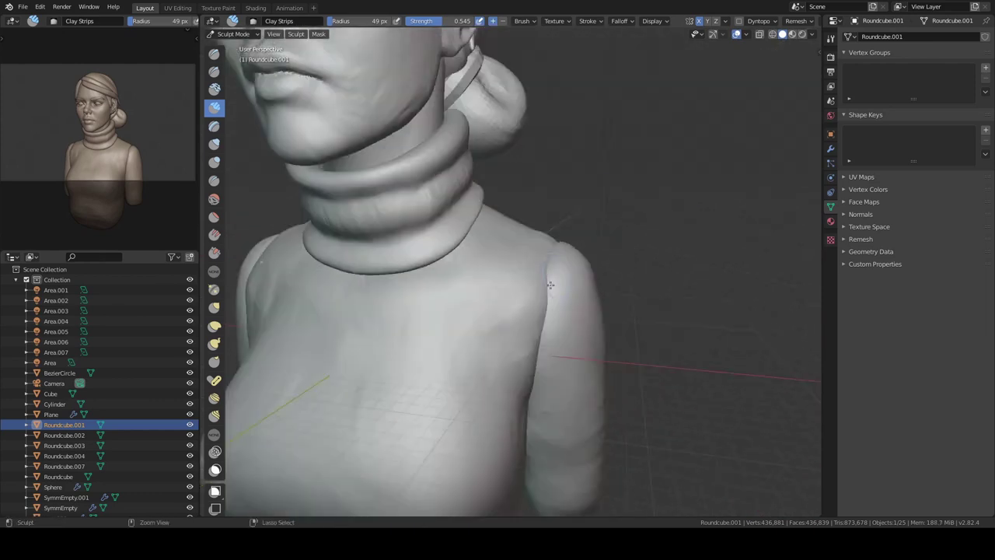
mouse_move(551, 238)
ctrl+middle_down()
mouse_move(571, 197)
mouse_move(588, 249)
mouse_move(590, 237)
mouse_move(574, 289)
mouse_move(653, 270)
mouse_move(545, 296)
ctrl+middle_up()
click(215, 325)
- Select the hair bun, start sculpting it, and switch to Clay Strips
key(ctrl+Tab)
scroll(502, 320, up, 5)
click(596, 262)
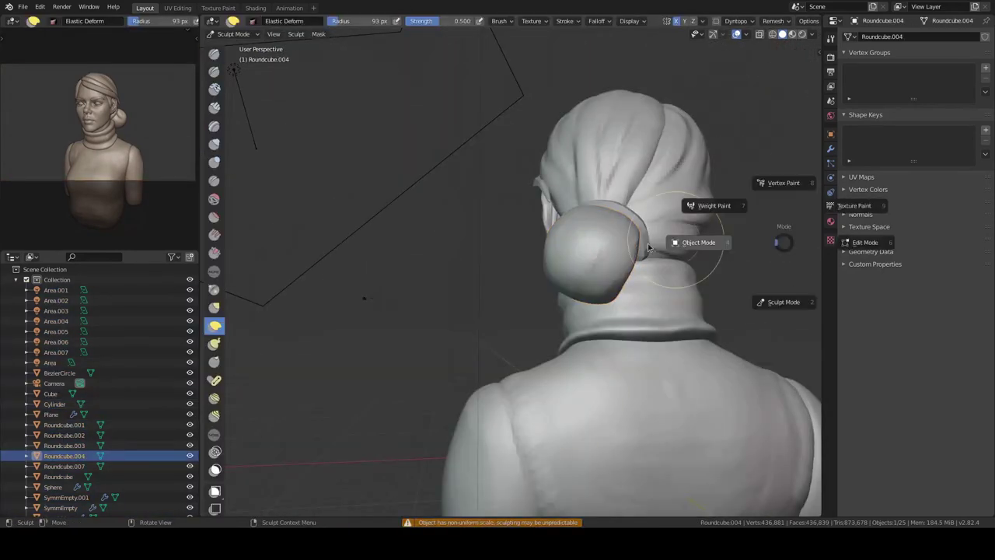
key(ctrl+Tab)
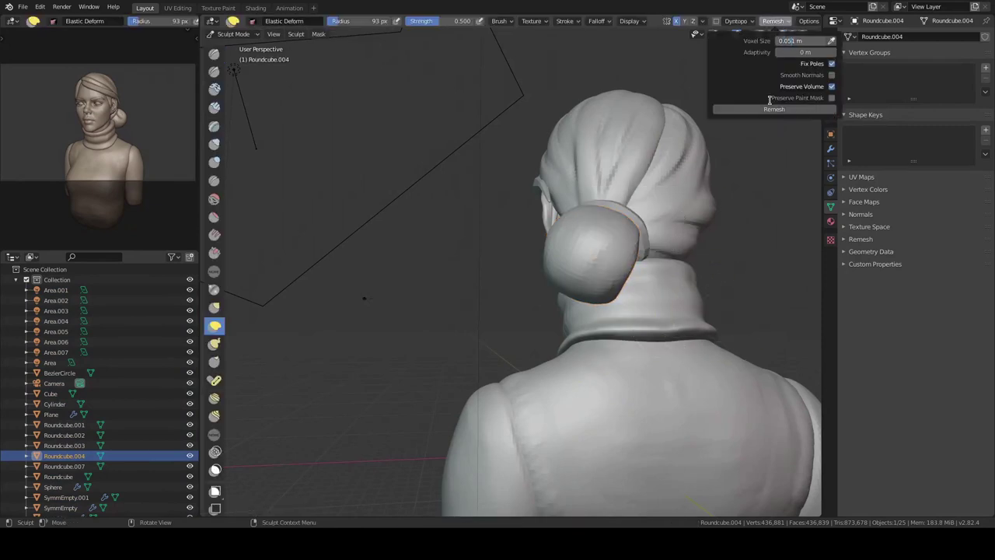
scroll(601, 234, up, 5)
key(c)
mouse_move(596, 233)
middle_down()
mouse_move(546, 213)
mouse_move(552, 263)
mouse_move(415, 193)
mouse_move(559, 334)
middle_up()
- Carve Clay Strips strand grooves around the isolated bun
key(KP_Divide)
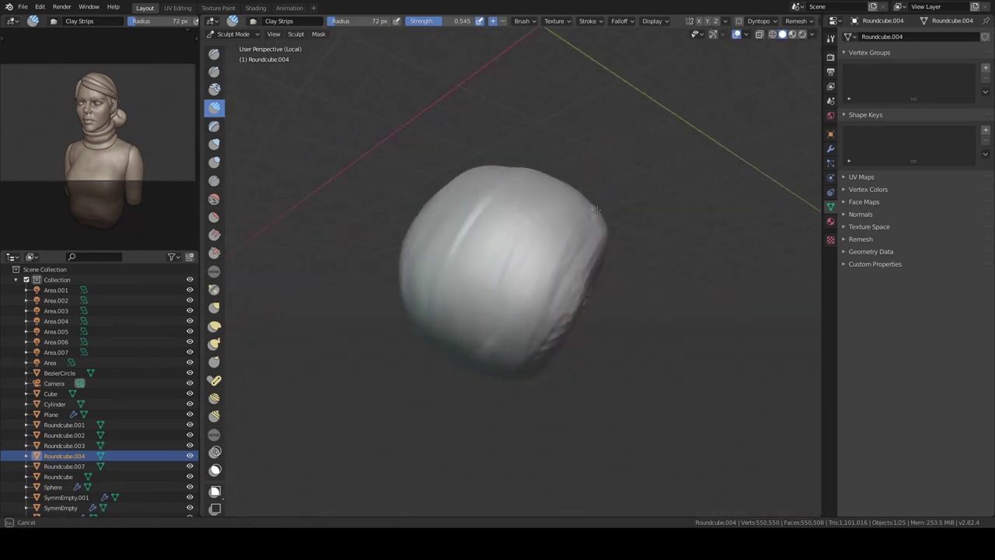
middle_drag(583, 300, 501, 262)
middle_drag(507, 208, 603, 220)
key(KP_Divide)
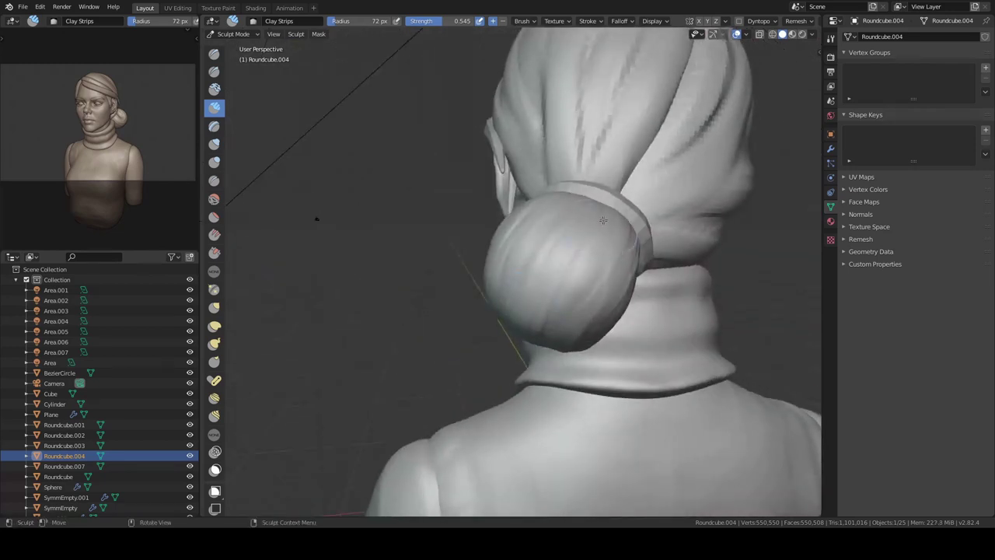
click(831, 240)
click(849, 52)
- Raise the Clay Strips strength to 0.842 and check the brush falloff
click(871, 65)
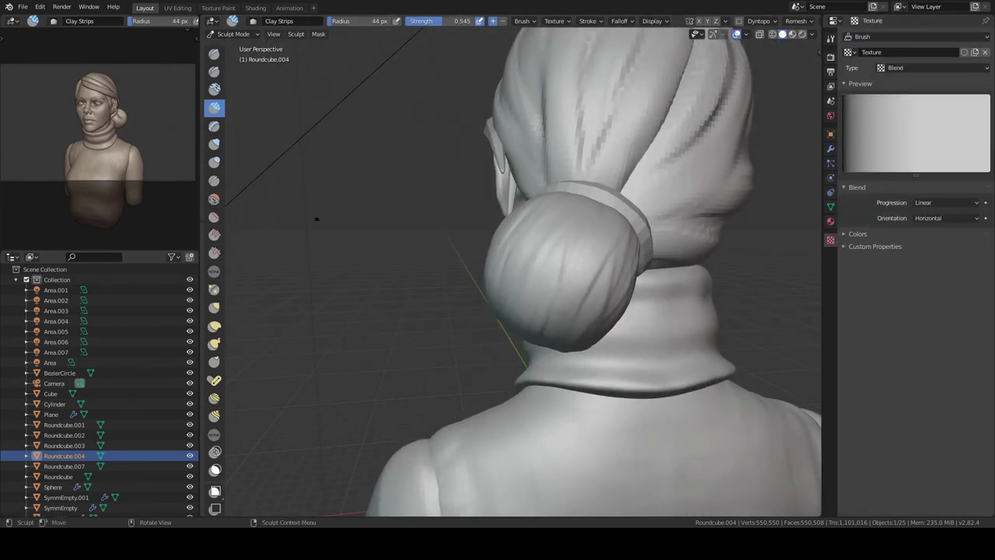
middle_drag(603, 217, 591, 234)
key(shift+f)
click(578, 257)
click(620, 21)
- Carve strand lines into the hair over the top, back and sides of the head
mouse_move(564, 244)
middle_down()
mouse_move(583, 274)
mouse_move(595, 228)
middle_up()
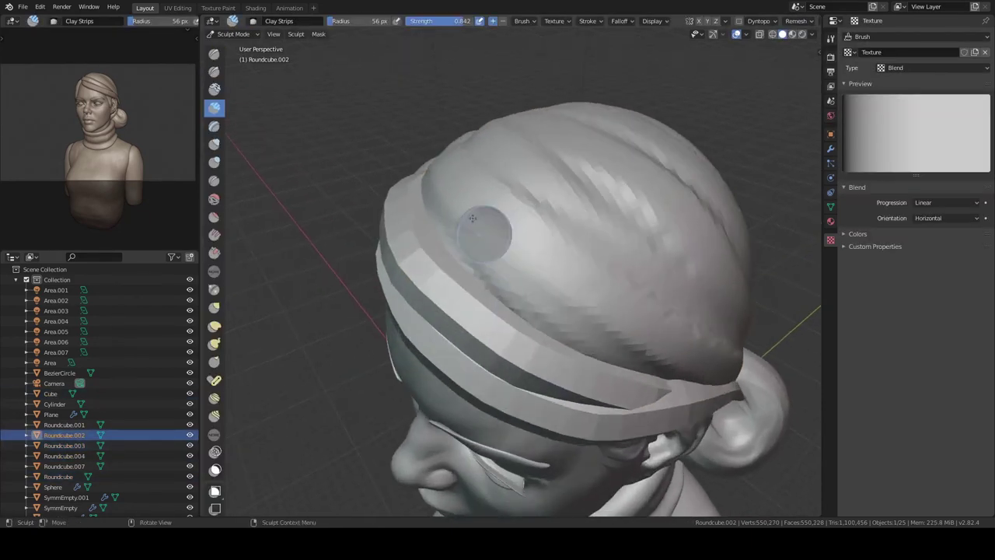
middle_drag(472, 218, 473, 208)
mouse_move(632, 315)
middle_down()
mouse_move(516, 271)
mouse_move(511, 250)
mouse_move(543, 169)
mouse_move(591, 342)
middle_up()
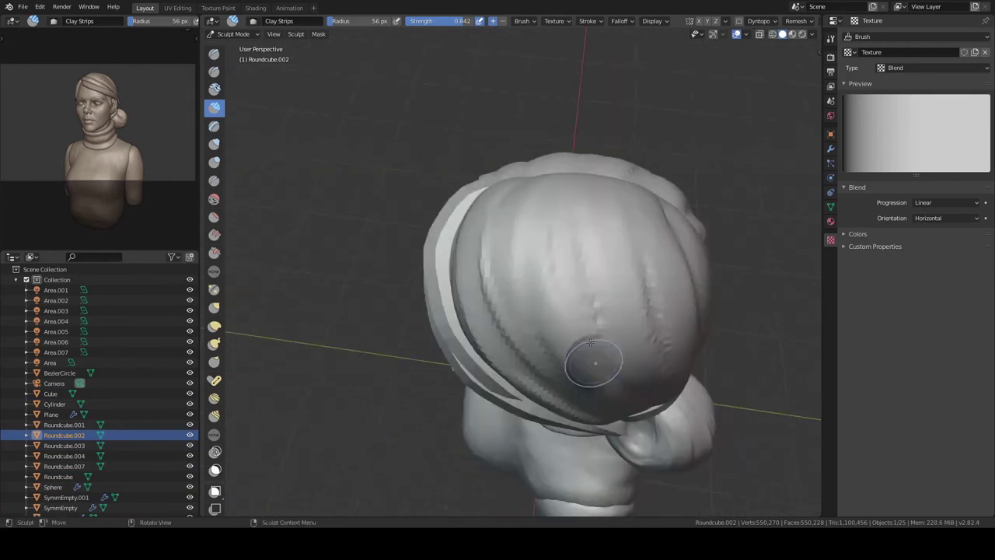
mouse_move(547, 199)
middle_down()
mouse_move(623, 322)
mouse_move(624, 222)
middle_up()
mouse_move(607, 523)
middle_down()
mouse_move(512, 428)
mouse_move(678, 410)
middle_up()
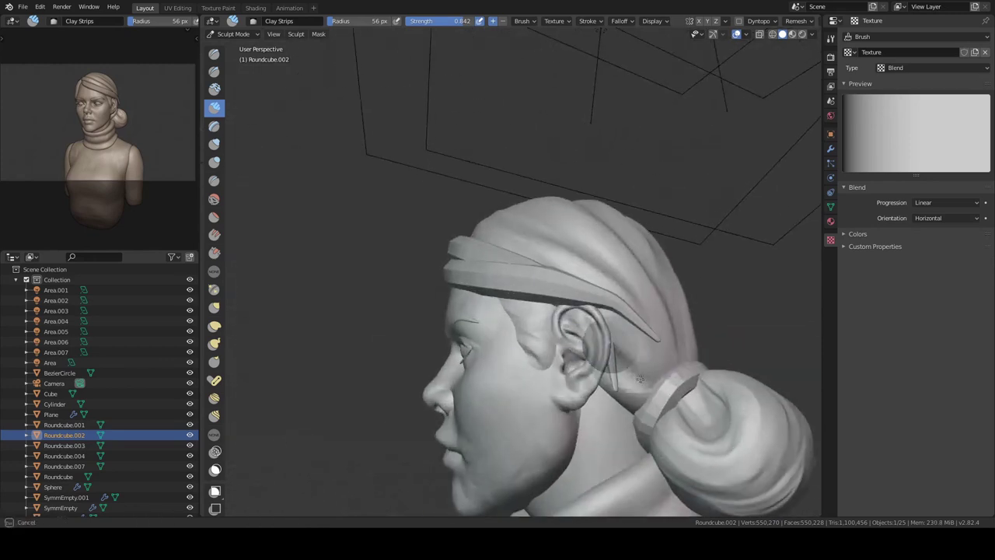
scroll(582, 382, down, 1)
scroll(667, 365, up, 3)
ctrl+middle_drag(667, 366, 525, 381)
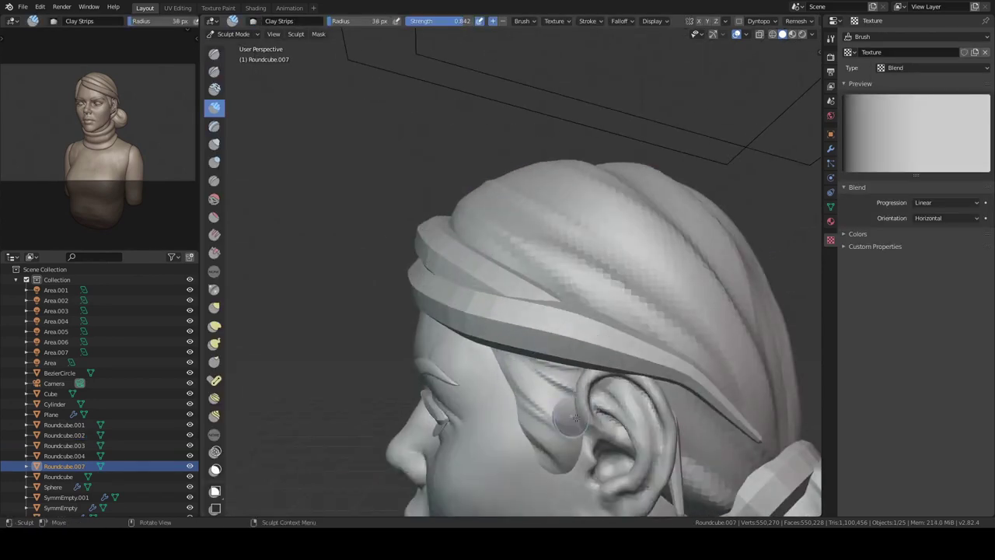
scroll(599, 397, down, 3)
mouse_move(599, 396)
middle_down()
mouse_move(544, 389)
mouse_move(551, 396)
mouse_move(492, 332)
middle_up()
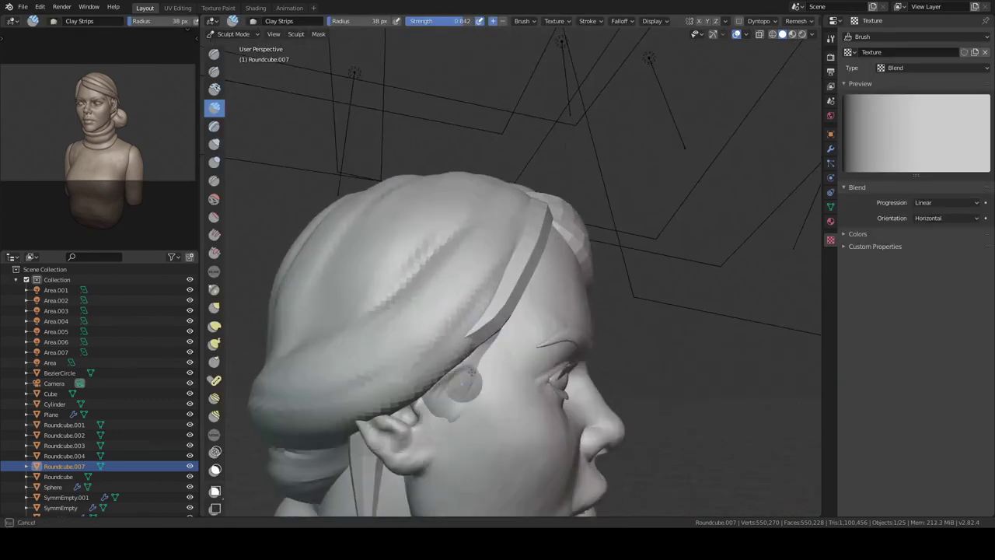
- Return to Object Mode and deselect everything in the scene
key(ctrl+Tab)
mouse_move(476, 370)
middle_down()
mouse_move(545, 357)
mouse_move(493, 325)
middle_up()
scroll(593, 402, down, 3)
scroll(539, 356, up, 1)
scroll(534, 360, down, 2)
key(a)
key(alt+a)
- Isolate the torso in front view and add a cube at its centre, moved up over the neck
key(KP_1)
key(KP_Divide)
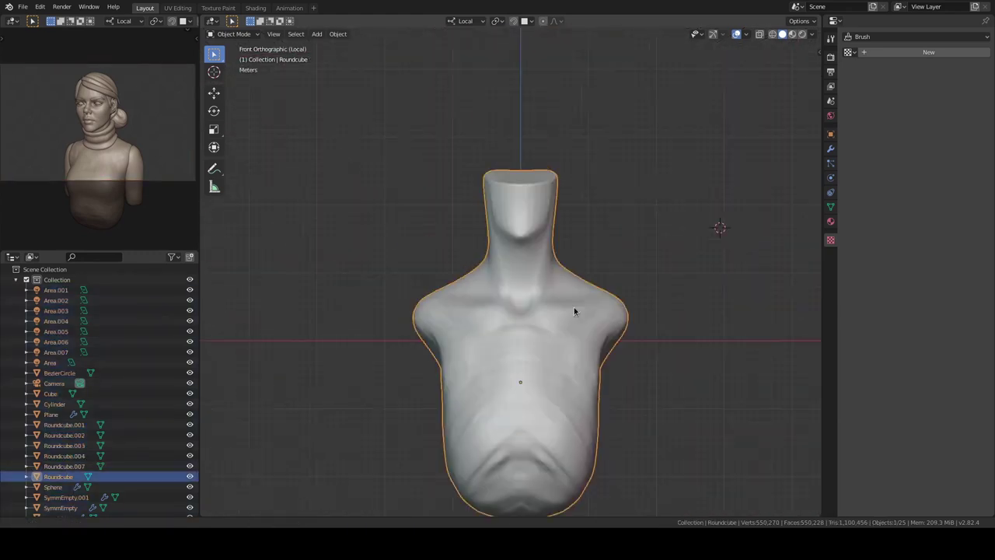
key(shift+s)
key(shift+a)
click(676, 296)
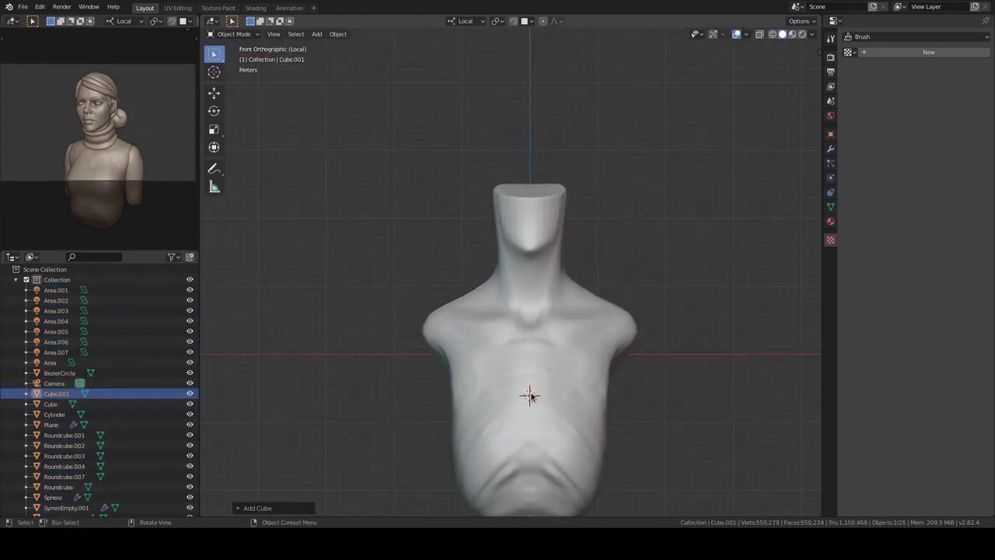
key(g)
click(565, 206)
- Tilt, shrink and position the cube over the neck and shoulders in X-ray
key(KP_3)
key(r)
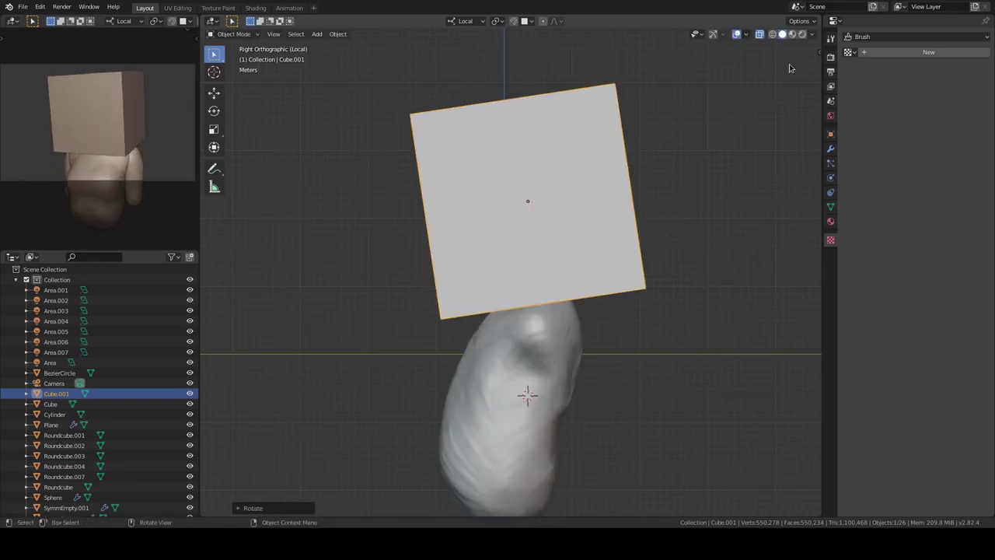
click(812, 34)
key(KP_1)
key(s)
click(640, 283)
key(g)
click(612, 313)
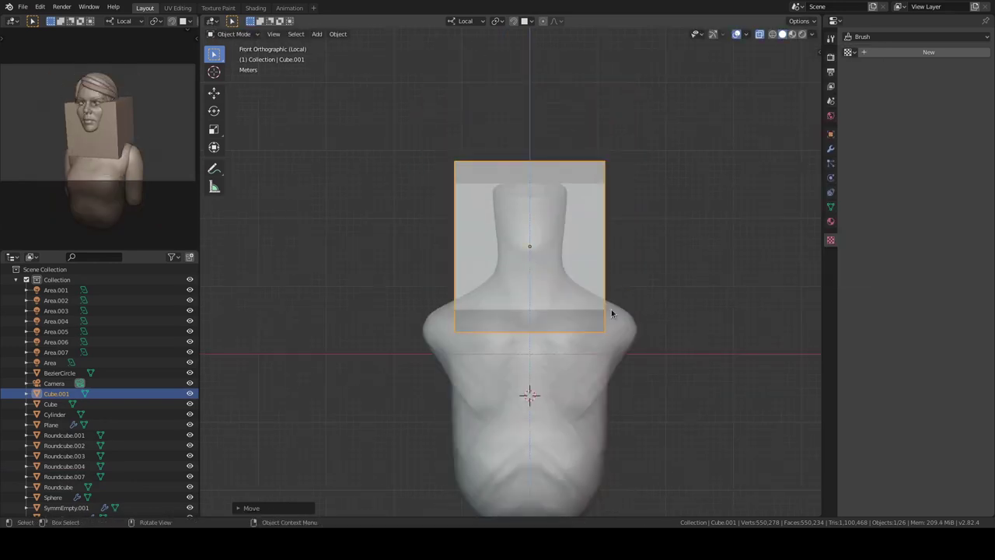
- Give the torso a Boolean Intersect modifier using the cube as the cutter
click(612, 313)
middle_drag(612, 313, 684, 287)
click(830, 149)
click(961, 70)
click(778, 106)
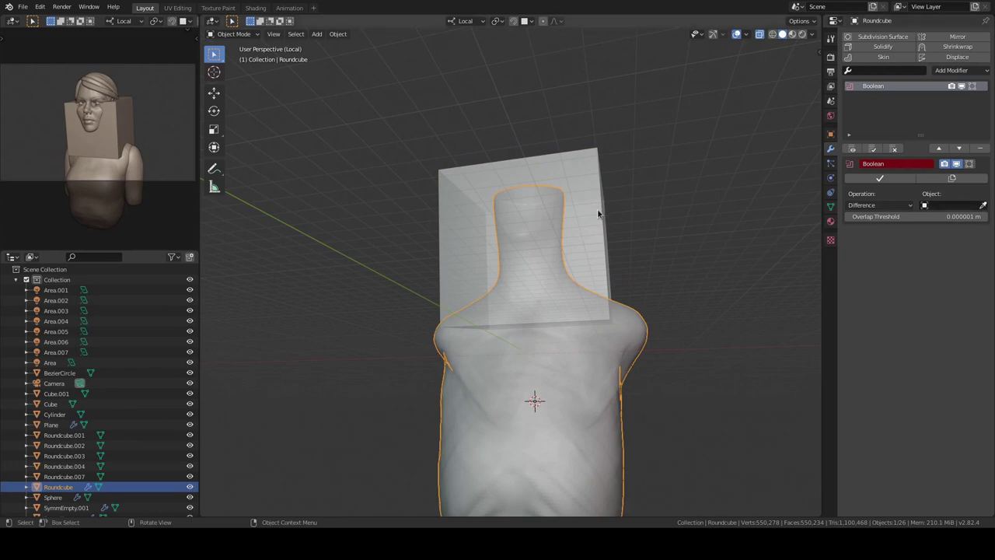
click(606, 231)
click(878, 205)
click(859, 236)
middle_drag(560, 264, 593, 262)
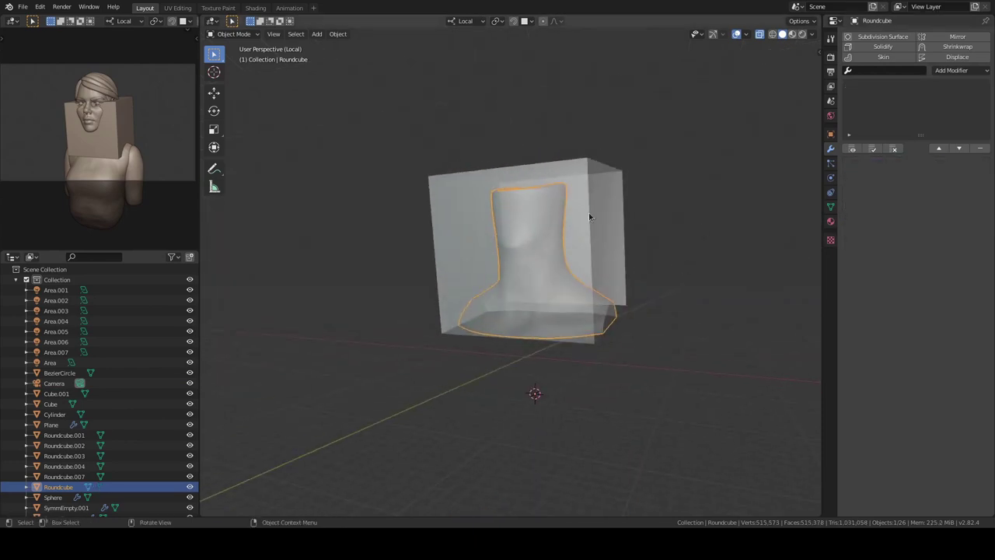
- Delete the cutter cube and sculpt the isolated head
click(612, 246)
mouse_move(587, 218)
middle_down()
mouse_move(566, 246)
mouse_move(628, 215)
middle_up()
scroll(566, 246, up, 4)
key(KP_Divide)
key(ctrl+Tab)
click(629, 275)
- Lower the brush strength to 0.564 and sculpt neck tendons and throat lines
mouse_move(622, 311)
middle_down()
mouse_move(550, 251)
mouse_move(558, 224)
middle_up()
scroll(581, 307, up, 3)
mouse_move(507, 293)
middle_down()
mouse_move(513, 327)
mouse_move(447, 369)
middle_up()
key(shift+f)
click(506, 418)
mouse_move(505, 418)
middle_down()
mouse_move(490, 305)
mouse_move(565, 231)
mouse_move(532, 233)
mouse_move(525, 210)
mouse_move(457, 331)
mouse_move(497, 279)
mouse_move(631, 237)
middle_up()
- Blend the neck seam into the jaw and reshape cheeks and mouth corners with Clay Strips
scroll(532, 233, down, 3)
scroll(521, 206, up, 1)
key(KP_Divide)
mouse_move(654, 314)
middle_down()
mouse_move(601, 255)
mouse_move(606, 206)
mouse_move(544, 233)
mouse_move(536, 249)
middle_up()
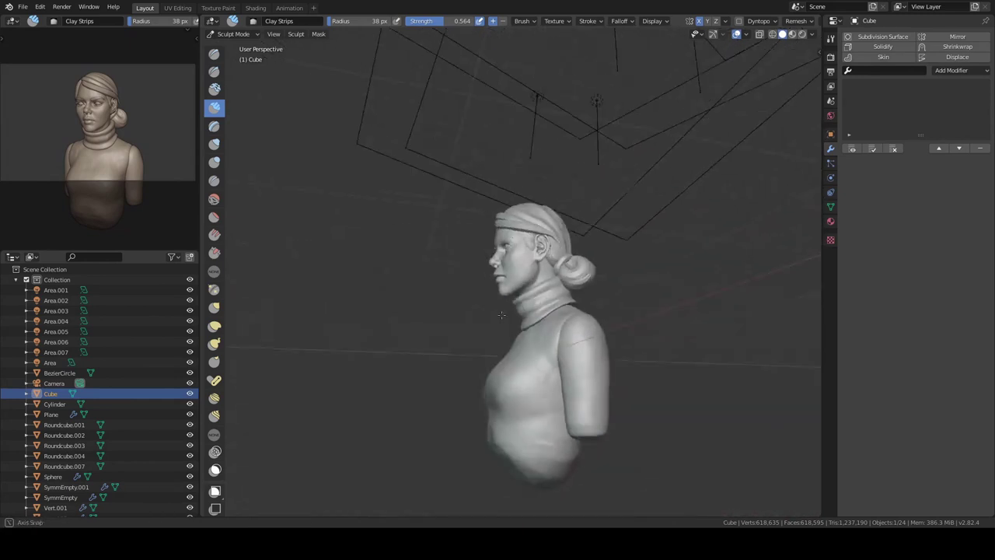
scroll(537, 249, up, 5)
key(KP_Divide)
scroll(538, 286, up, 4)
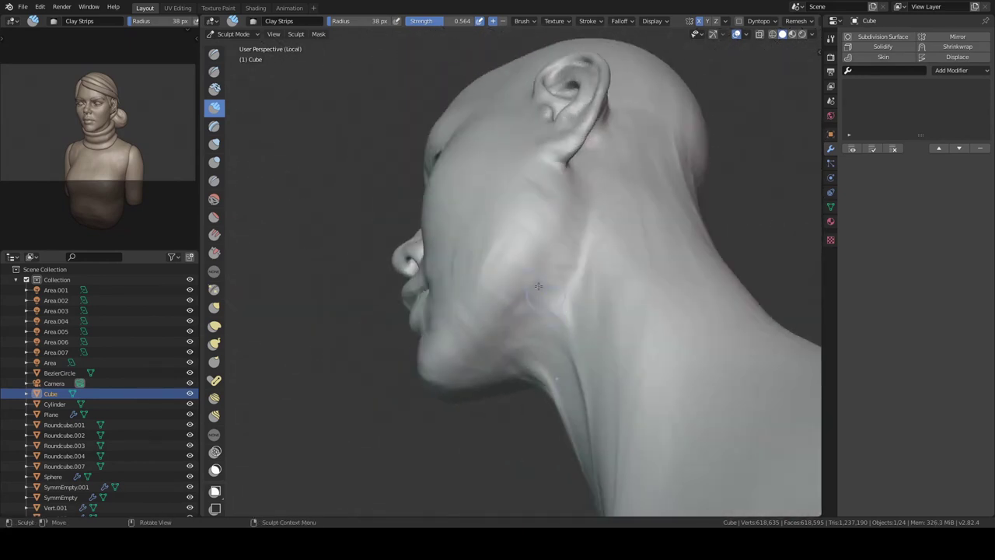
mouse_move(542, 259)
middle_down()
mouse_move(577, 240)
mouse_move(549, 298)
mouse_move(560, 344)
mouse_move(578, 262)
mouse_move(567, 291)
middle_up()
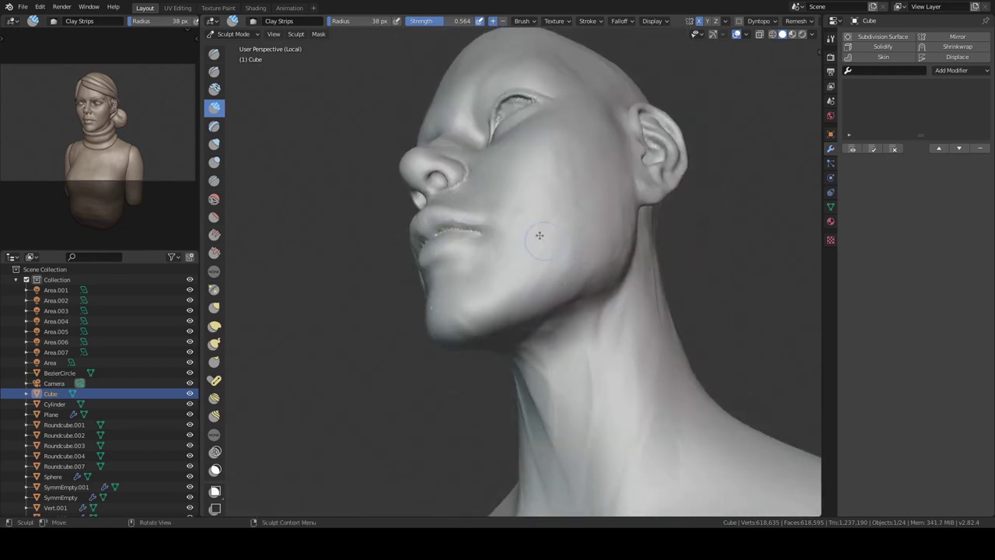
middle_drag(540, 235, 536, 257)
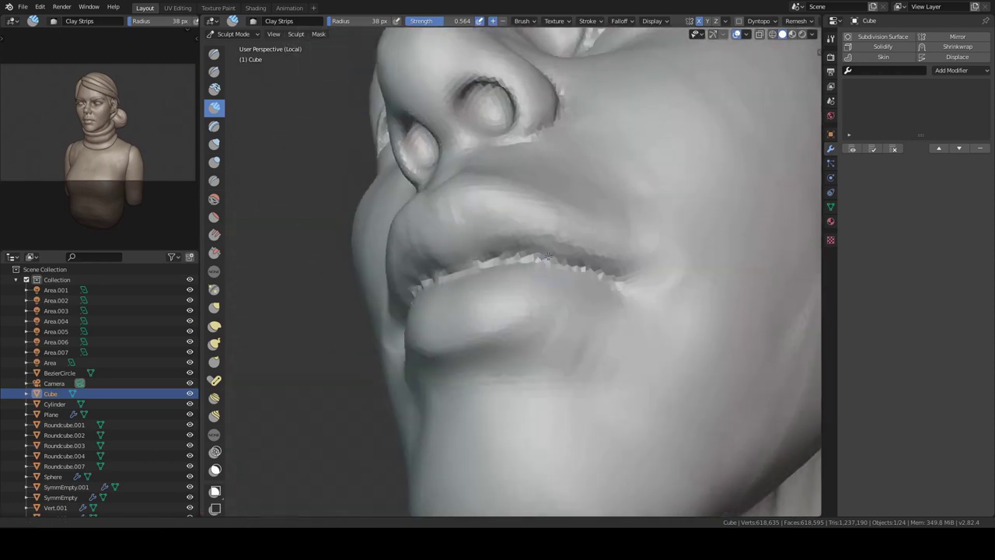
middle_drag(543, 240, 565, 249)
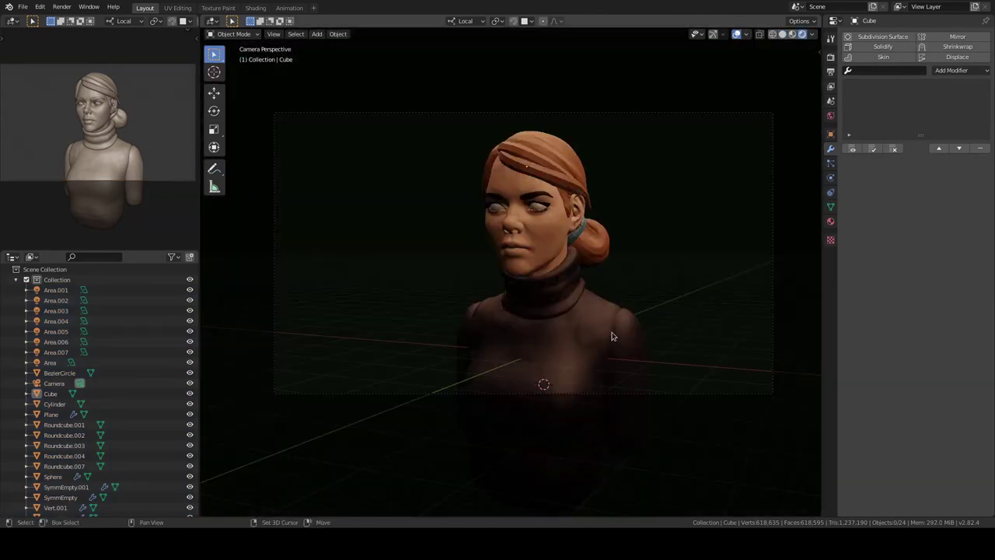
- Switch the viewport to Material Preview shading and frame the ear, jaw and chin
key(z)
click(573, 292)
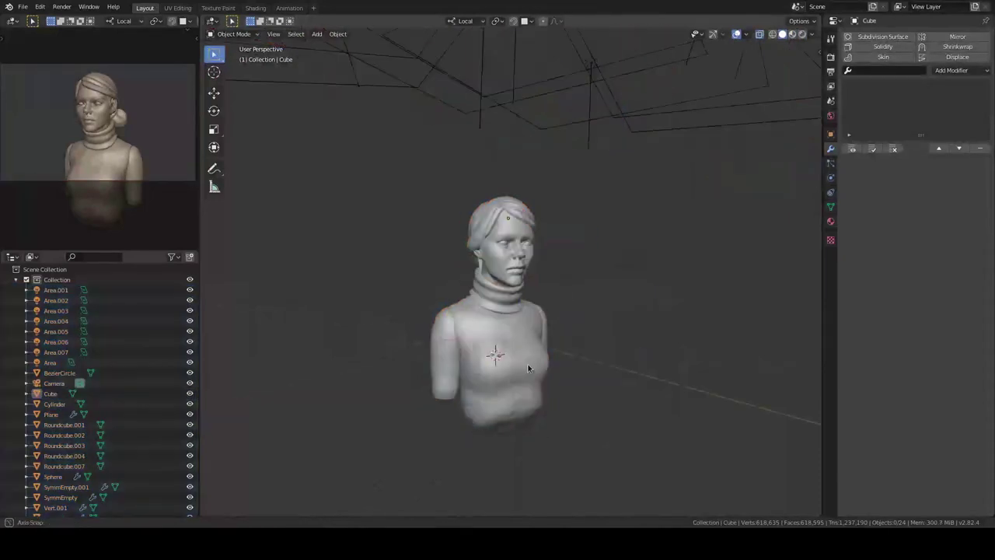
scroll(528, 368, up, 3)
scroll(531, 329, up, 3)
mouse_move(550, 393)
middle_down()
mouse_move(520, 286)
mouse_move(493, 295)
middle_up()
middle_drag(657, 242, 631, 249)
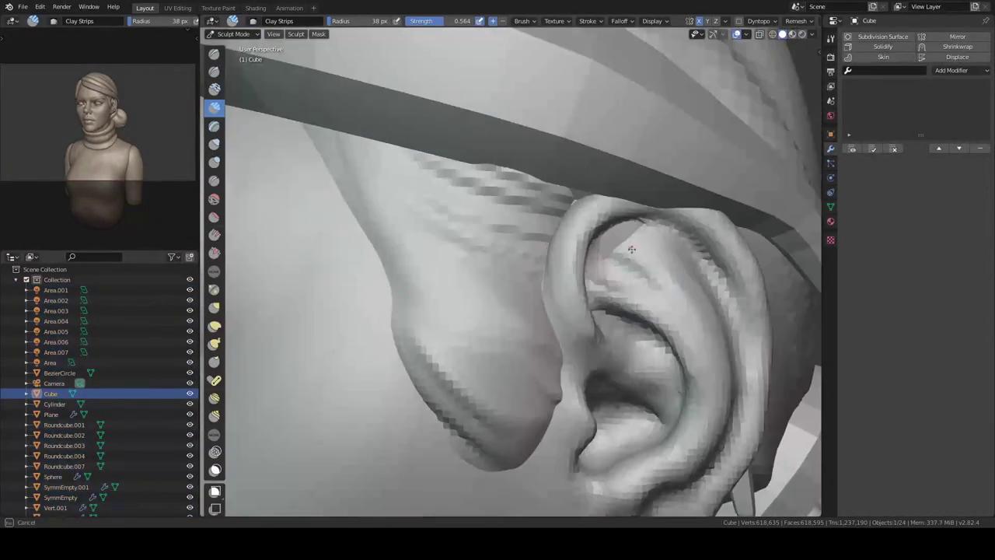
middle_drag(710, 374, 642, 187)
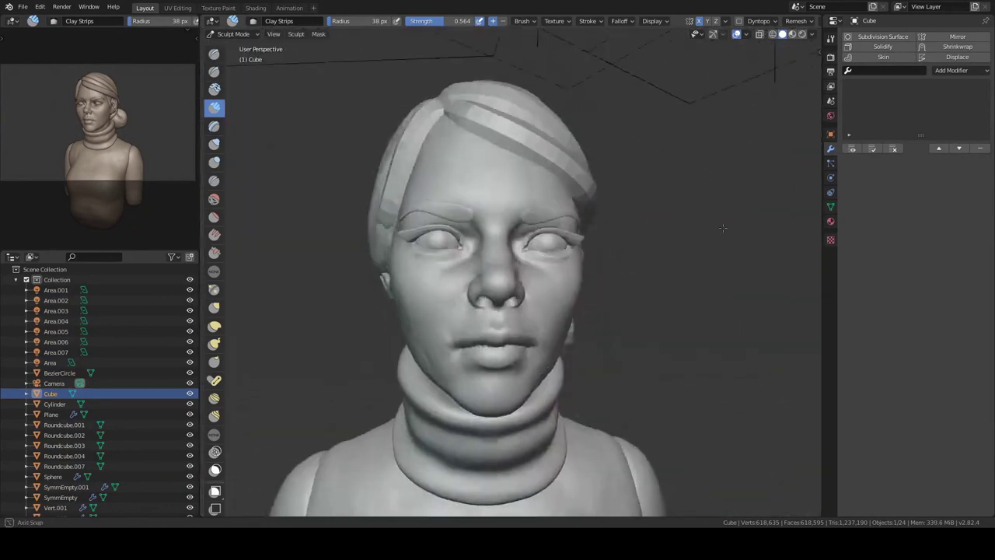
mouse_move(665, 267)
middle_down()
mouse_move(572, 197)
mouse_move(566, 280)
mouse_move(622, 211)
mouse_move(497, 254)
mouse_move(513, 226)
mouse_move(644, 257)
mouse_move(448, 245)
middle_up()
- Reshape the cheek and jaw with Elastic Deform, isolating the head in local view
key(e)
ctrl+middle_drag(502, 219, 544, 256)
mouse_move(544, 256)
middle_down()
mouse_move(573, 288)
mouse_move(533, 267)
mouse_move(477, 288)
mouse_move(517, 374)
mouse_move(559, 345)
mouse_move(534, 300)
mouse_move(506, 327)
mouse_move(544, 296)
mouse_move(607, 354)
mouse_move(562, 386)
mouse_move(588, 288)
middle_up()
scroll(560, 345, down, 2)
scroll(572, 347, up, 3)
scroll(607, 354, up, 3)
scroll(561, 386, down, 2)
key(KP_Divide)
scroll(589, 289, up, 4)
- Switch to Scrape/Peaks at strength 0.491 and refine the cheek, chin and neck
key(shift+space)
click(529, 304)
key(shift+f)
click(486, 367)
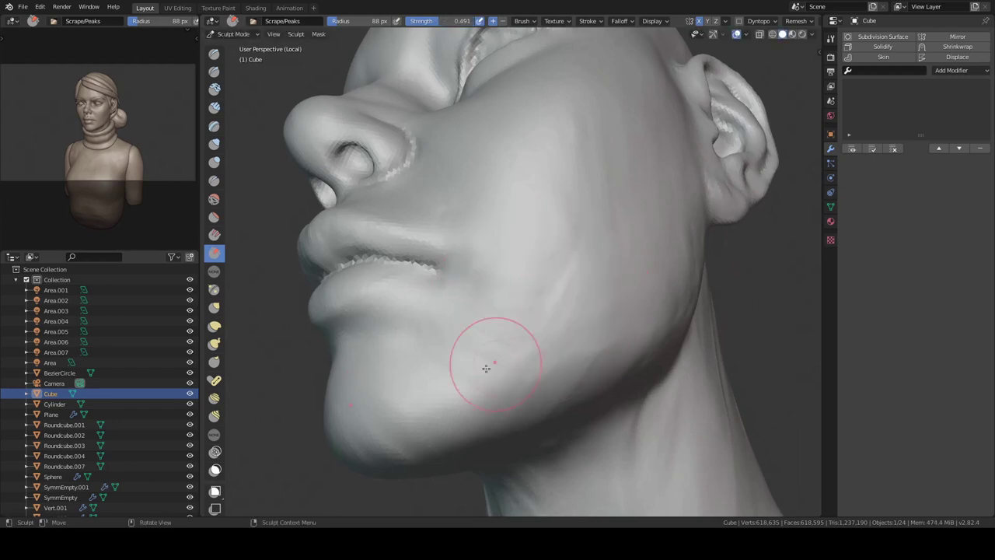
mouse_move(568, 140)
middle_down()
mouse_move(628, 207)
mouse_move(590, 166)
mouse_move(567, 222)
mouse_move(567, 151)
middle_up()
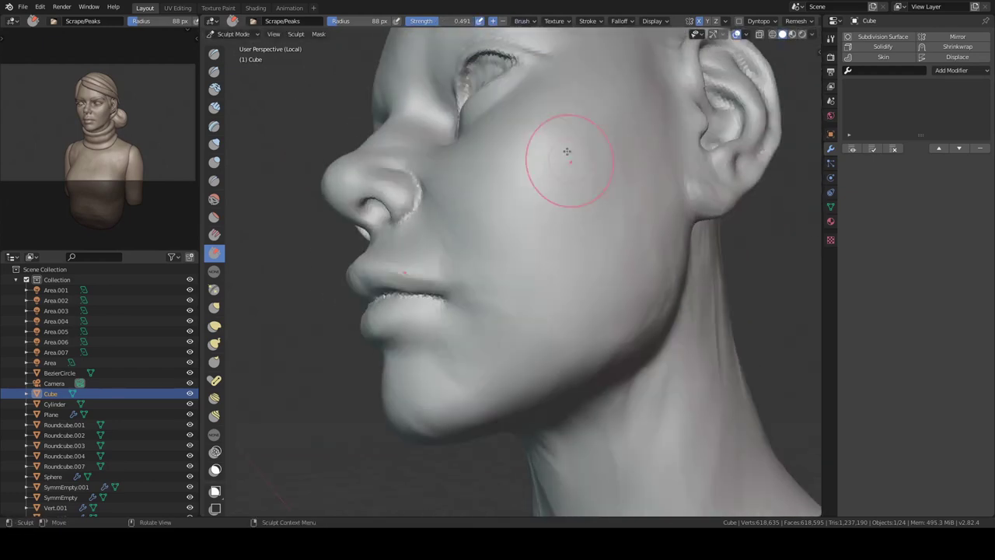
mouse_move(649, 181)
middle_down()
mouse_move(578, 267)
mouse_move(611, 300)
mouse_move(607, 310)
mouse_move(622, 196)
mouse_move(587, 353)
mouse_move(544, 237)
mouse_move(589, 218)
mouse_move(642, 222)
mouse_move(613, 290)
mouse_move(635, 349)
mouse_move(613, 289)
mouse_move(493, 296)
mouse_move(573, 371)
mouse_move(513, 224)
mouse_move(593, 158)
middle_up()
mouse_move(583, 225)
middle_down()
mouse_move(549, 228)
mouse_move(518, 260)
mouse_move(558, 231)
mouse_move(591, 249)
mouse_move(544, 233)
mouse_move(557, 220)
mouse_move(673, 207)
mouse_move(595, 288)
mouse_move(542, 247)
mouse_move(575, 257)
mouse_move(638, 233)
middle_up()
- Reduce the brush radius to 61 px, sculpt under the chin, and switch to Object Mode
key(f)
click(667, 322)
middle_drag(662, 353, 560, 280)
key(ctrl+Tab)
click(588, 322)
- Return to Sculpt Mode, check the Remesh settings, and shape the inner eye corner
scroll(575, 263, up, 5)
key(ctrl+Tab)
click(797, 21)
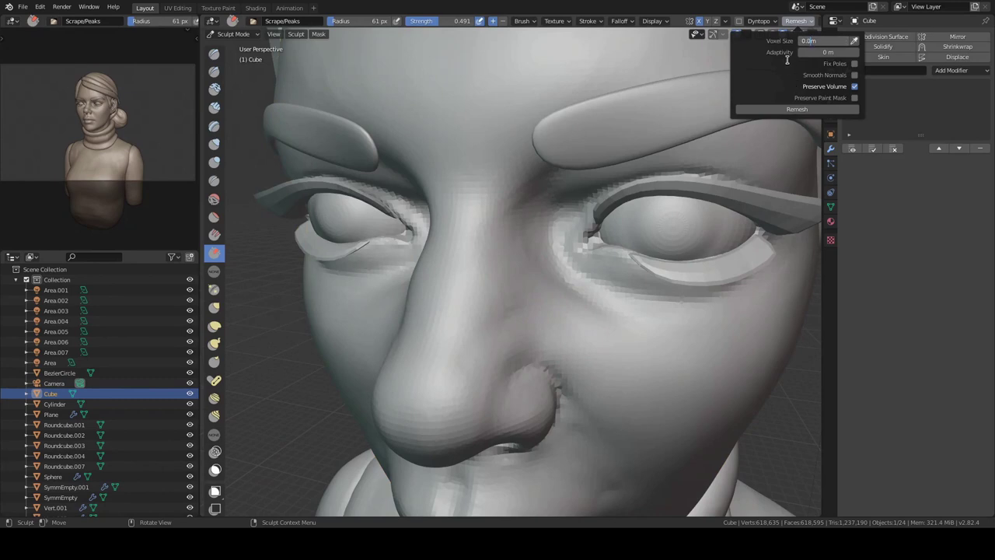
middle_drag(622, 194, 577, 228)
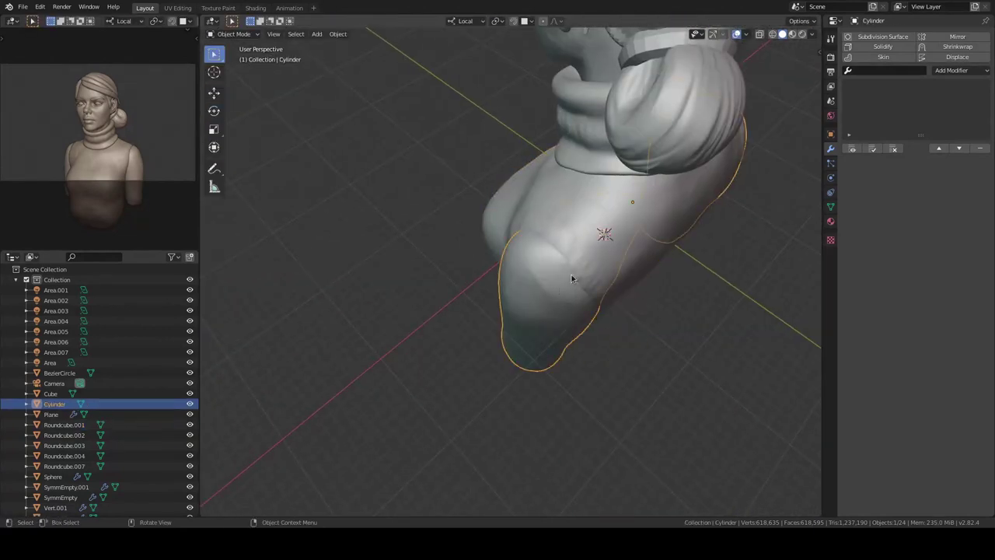
- Frame the bust from back and front, then enter Sculpt Mode on the head
middle_drag(538, 310, 557, 255)
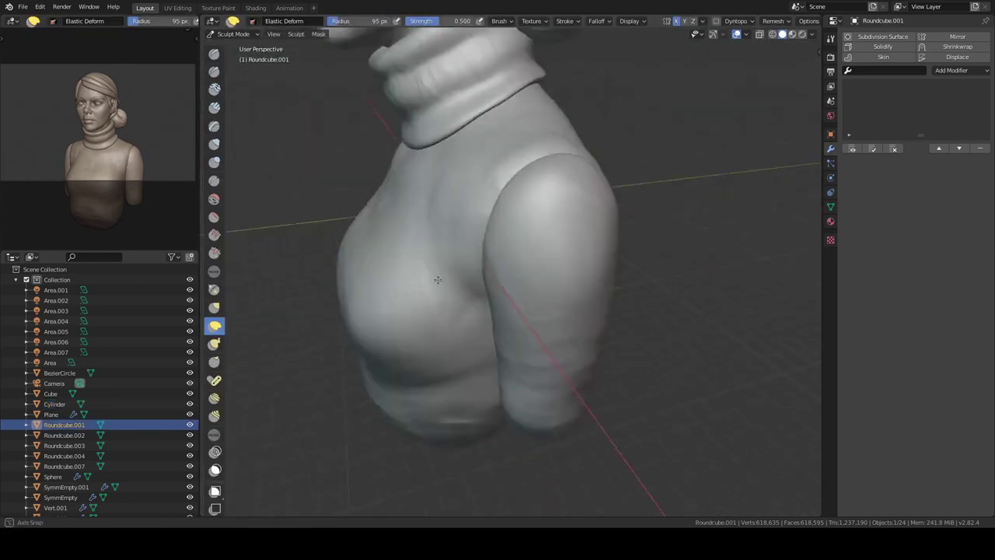
mouse_move(612, 308)
alt+middle_down()
mouse_move(533, 322)
mouse_move(627, 228)
alt+middle_up()
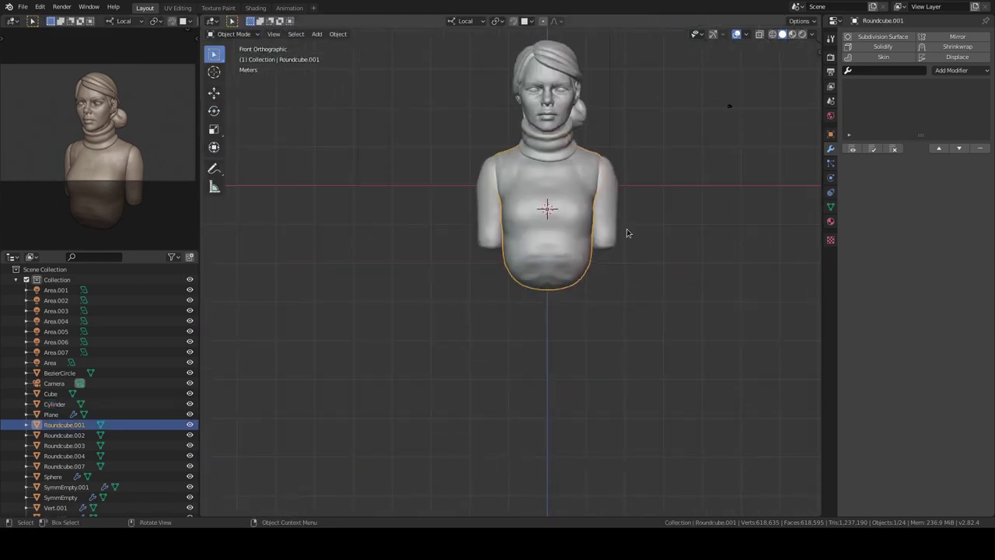
alt+middle_drag(492, 258, 578, 318)
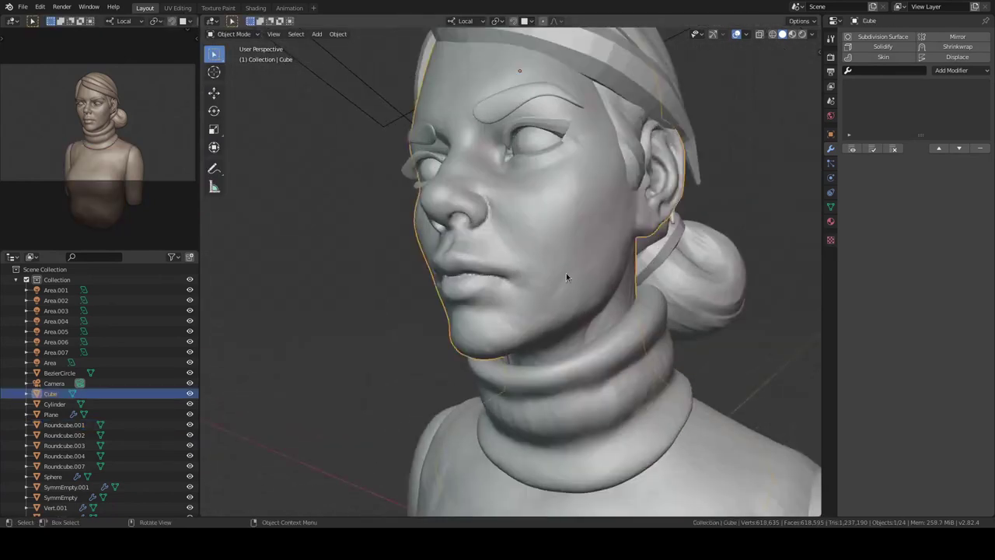
click(567, 314)
middle_drag(519, 17, 510, 347)
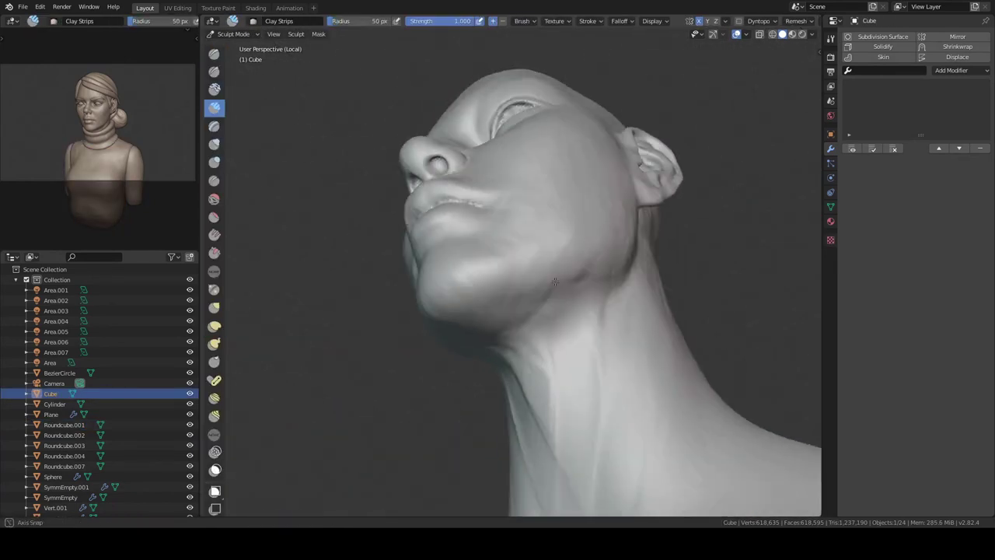
- Set the brush strength to 0.455 and build up the lower lip with the Clay brush
key(shift+f)
click(614, 293)
mouse_move(614, 292)
middle_down()
mouse_move(584, 215)
mouse_move(603, 212)
mouse_move(582, 238)
mouse_move(590, 236)
mouse_move(544, 249)
mouse_move(528, 296)
middle_up()
scroll(544, 249, down, 5)
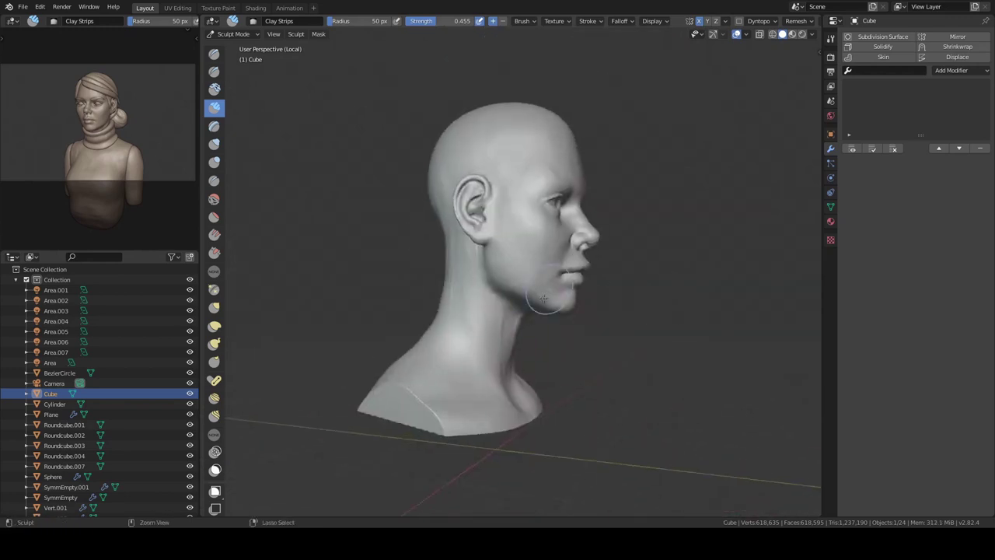
scroll(529, 296, up, 5)
scroll(523, 312, up, 2)
key(c)
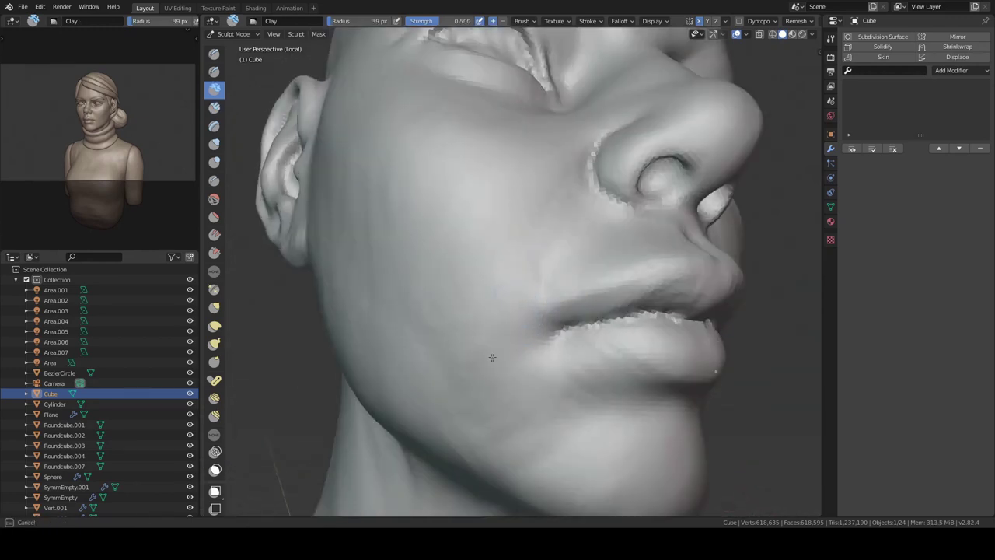
drag(547, 360, 586, 343)
- Enlarge the Clay brush radius and adjust its plane offset in the brush settings
mouse_move(567, 395)
middle_down()
mouse_move(629, 262)
mouse_move(625, 280)
mouse_move(524, 315)
mouse_move(517, 257)
mouse_move(545, 280)
mouse_move(511, 300)
mouse_move(527, 332)
mouse_move(518, 262)
mouse_move(566, 244)
mouse_move(565, 213)
mouse_move(590, 251)
mouse_move(571, 231)
mouse_move(623, 245)
mouse_move(583, 202)
middle_up()
key(f)
click(505, 280)
click(522, 21)
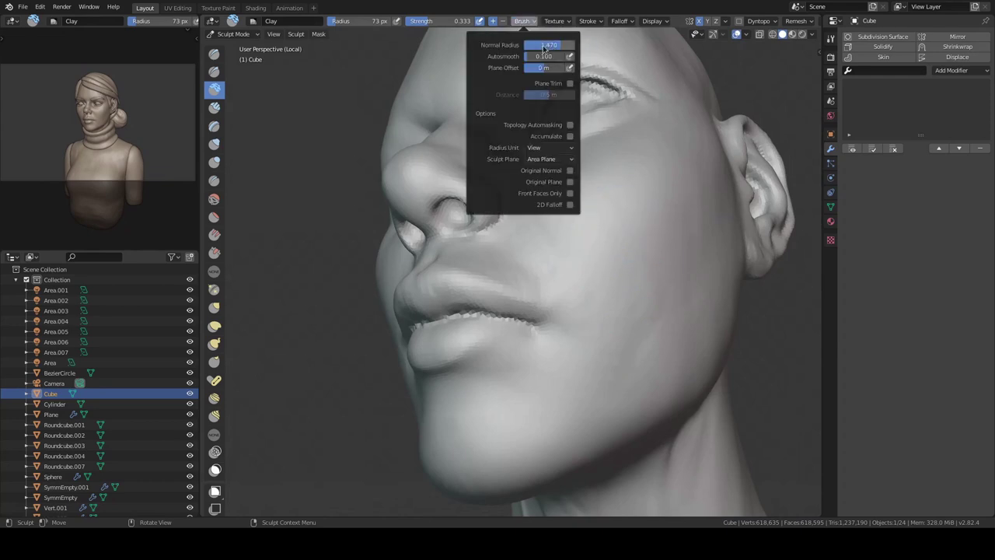
double_click(547, 69)
click(620, 21)
middle_drag(608, 207, 551, 293)
- Shrink the brush and smooth the nose, lips and cheek beside the ear
key(f)
click(573, 233)
mouse_move(573, 233)
middle_down()
mouse_move(562, 200)
mouse_move(609, 262)
mouse_move(673, 256)
middle_up()
scroll(617, 282, down, 3)
scroll(668, 233, up, 5)
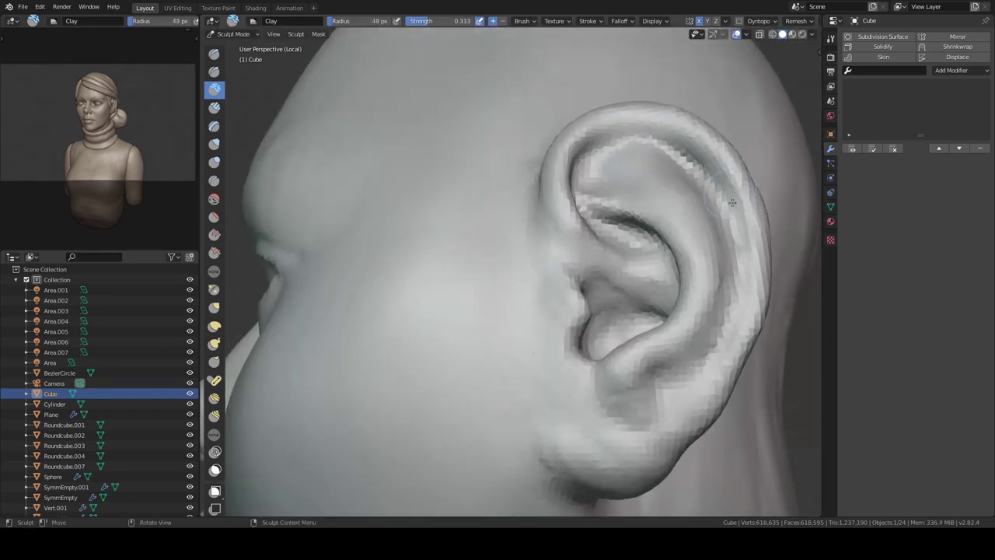
scroll(732, 203, down, 2)
scroll(732, 202, down, 1)
mouse_move(731, 203)
middle_down()
mouse_move(705, 278)
mouse_move(556, 214)
mouse_move(560, 245)
mouse_move(545, 254)
middle_up()
scroll(705, 278, down, 2)
scroll(607, 234, up, 4)
scroll(582, 235, down, 4)
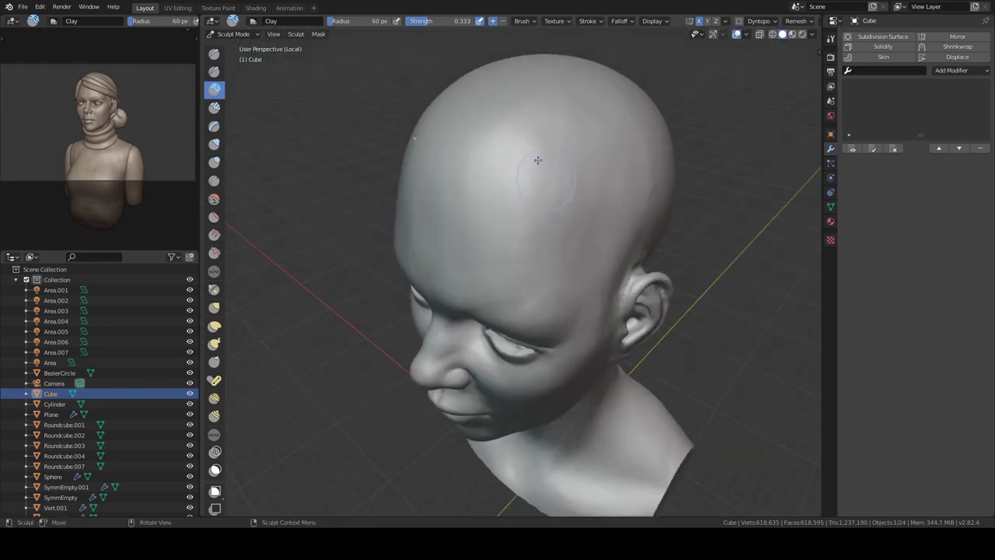
scroll(545, 253, up, 2)
middle_drag(594, 306, 607, 270)
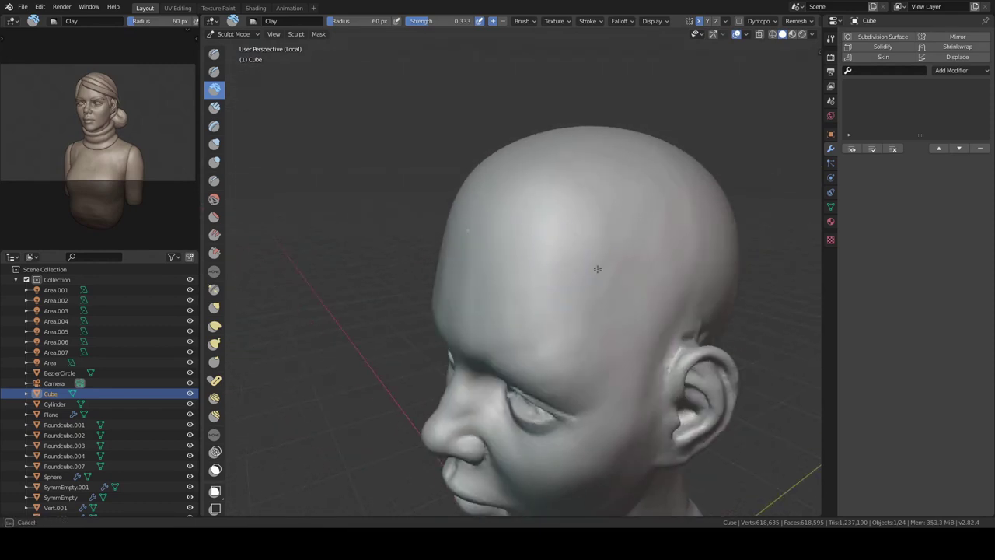
scroll(607, 270, up, 2)
- Adjust brush strength and define the back of the head, neck tendons and throat hollow
mouse_move(524, 282)
middle_down()
mouse_move(533, 248)
mouse_move(476, 285)
mouse_move(485, 205)
mouse_move(497, 222)
mouse_move(589, 244)
mouse_move(534, 295)
mouse_move(493, 229)
middle_up()
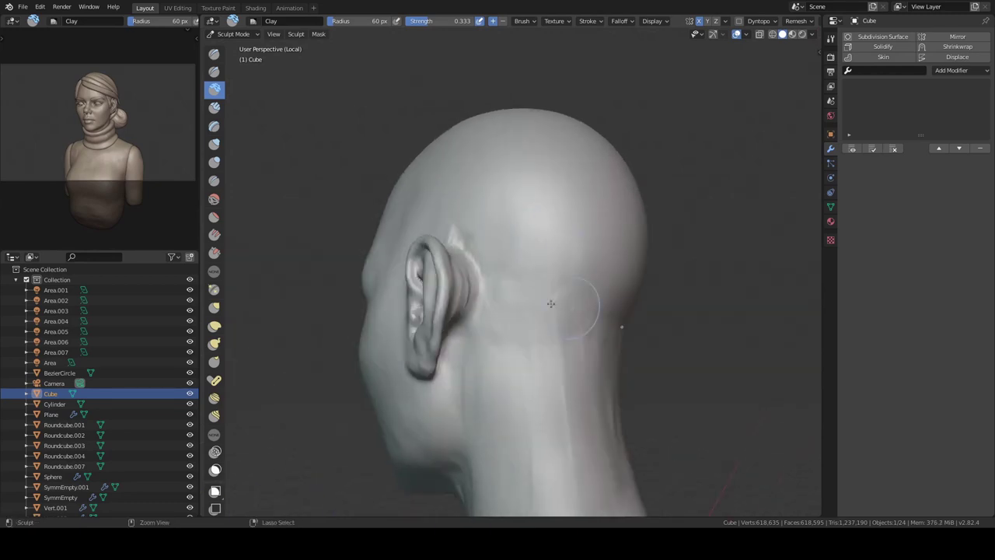
middle_drag(550, 303, 479, 264)
mouse_move(539, 342)
middle_down()
mouse_move(459, 355)
mouse_move(583, 260)
mouse_move(614, 324)
middle_up()
mouse_move(596, 179)
middle_down()
mouse_move(628, 267)
mouse_move(560, 280)
mouse_move(548, 234)
mouse_move(547, 244)
mouse_move(482, 238)
mouse_move(498, 265)
mouse_move(489, 288)
mouse_move(473, 280)
mouse_move(528, 355)
mouse_move(575, 257)
mouse_move(666, 139)
middle_up()
key(shift+f)
click(559, 253)
mouse_move(618, 340)
middle_down()
mouse_move(599, 382)
mouse_move(594, 134)
middle_up()
middle_drag(498, 327, 412, 325)
key(KP_1)
scroll(485, 249, up, 2)
- Select the hair band object Vert and apply all its modifiers via Quick Favorites
scroll(540, 243, up, 2)
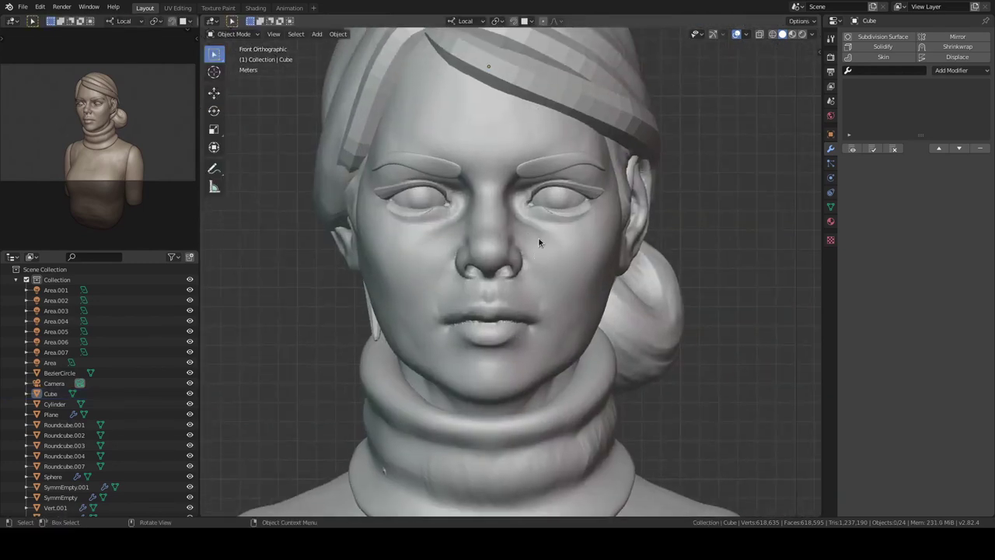
mouse_move(598, 222)
middle_down()
mouse_move(583, 247)
mouse_move(701, 232)
mouse_move(682, 231)
middle_up()
click(584, 246)
key(q)
click(696, 232)
key(q)
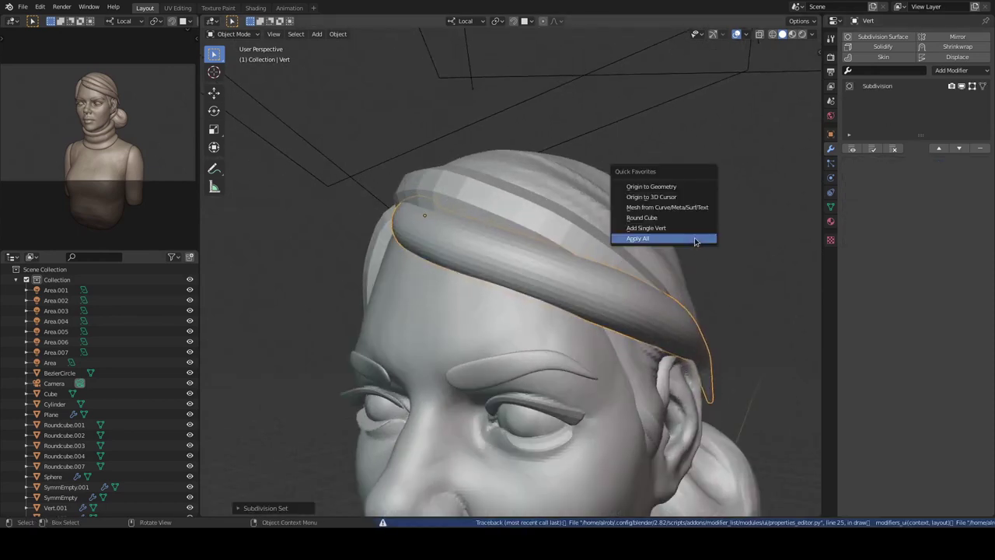
click(693, 236)
- Bend the strand behind the ear toward the bun using Grab and Elastic Deform
mouse_move(675, 274)
middle_down()
mouse_move(673, 215)
mouse_move(544, 311)
middle_up()
mouse_move(682, 349)
ctrl+middle_down()
mouse_move(605, 325)
mouse_move(618, 227)
mouse_move(657, 307)
mouse_move(614, 325)
ctrl+middle_up()
key(shift+f)
key(g)
key(shift+space)
click(657, 325)
key(r)
click(611, 327)
- Check the brush settings, then open Remesh to remesh the strand at voxel size 0.1 m
click(499, 21)
click(544, 52)
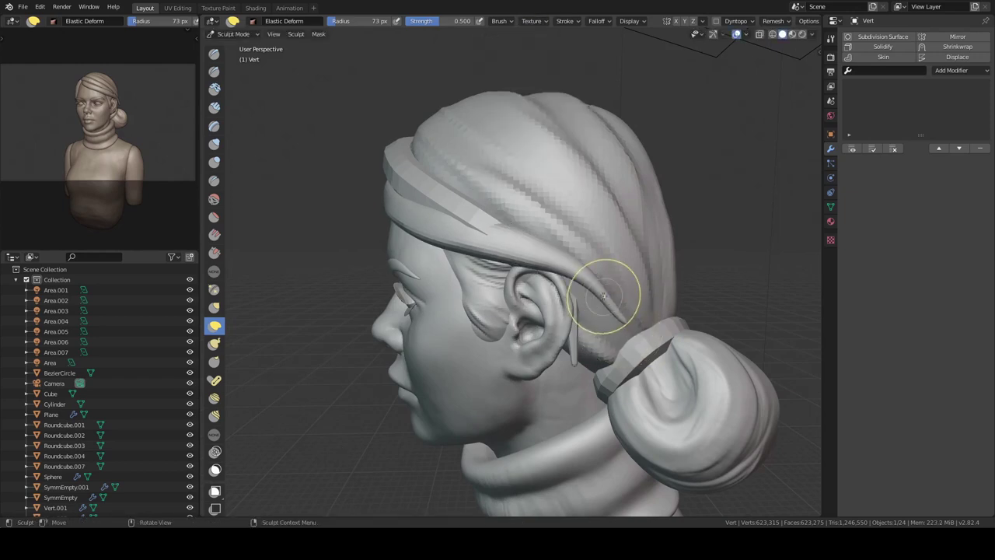
scroll(602, 298, up, 2)
scroll(591, 303, up, 2)
key(ctrl+Tab)
key(ctrl+Tab)
mouse_move(633, 284)
middle_down()
mouse_move(666, 246)
mouse_move(582, 295)
mouse_move(733, 133)
middle_up()
click(774, 21)
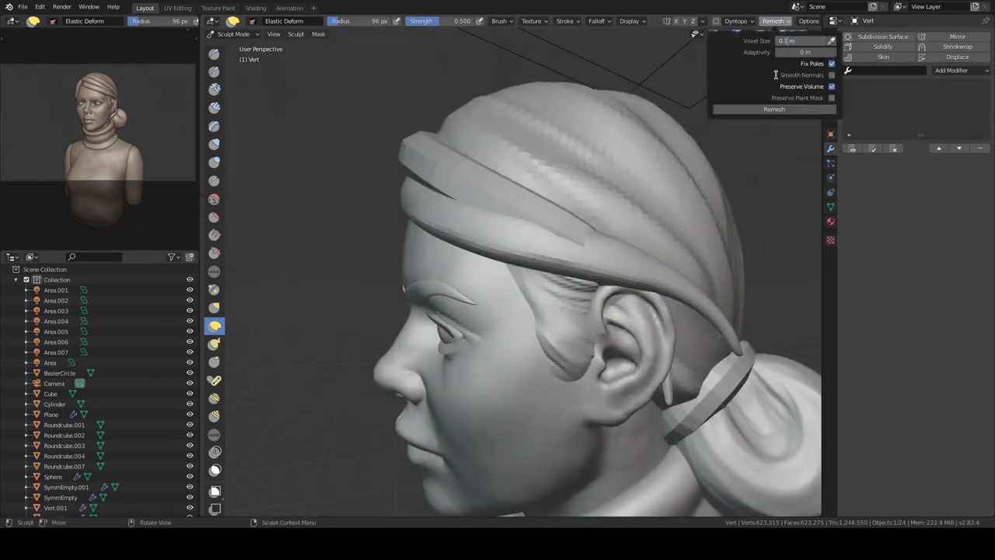
- Inspect the hair strand in local view, then sculpt it with Elastic Deform and Clay Strips
middle_drag(539, 246, 569, 306)
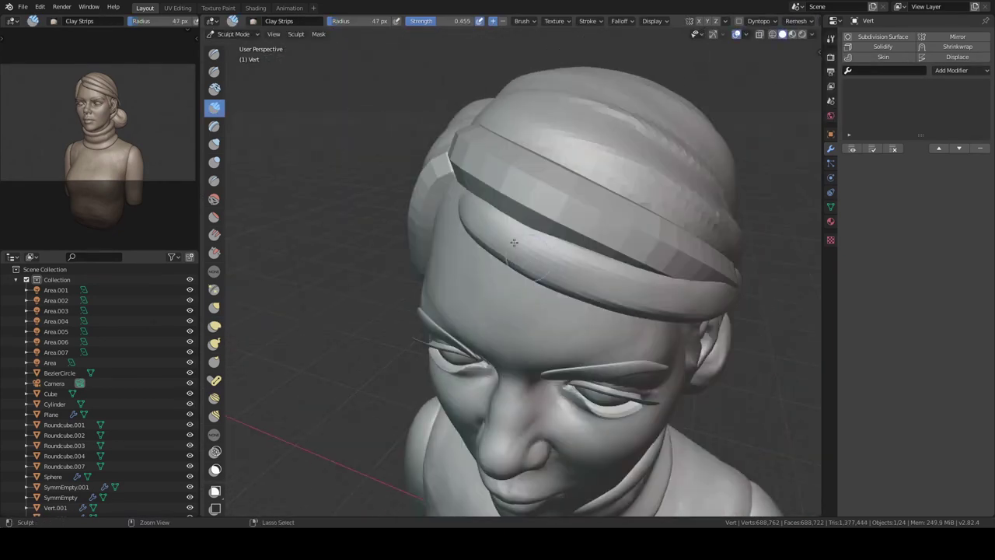
key(KP_Divide)
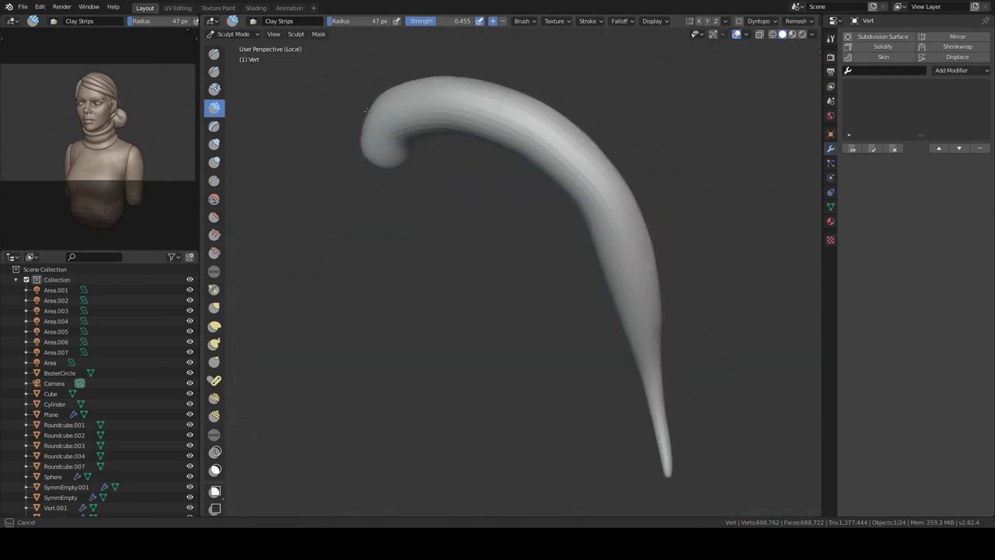
middle_drag(525, 64, 542, 188)
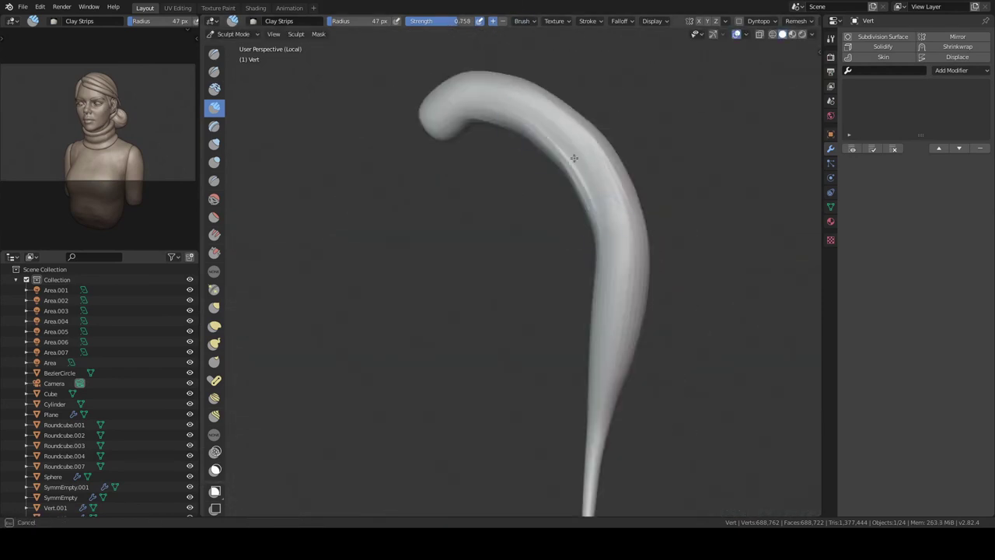
middle_drag(573, 158, 503, 333)
key(KP_Divide)
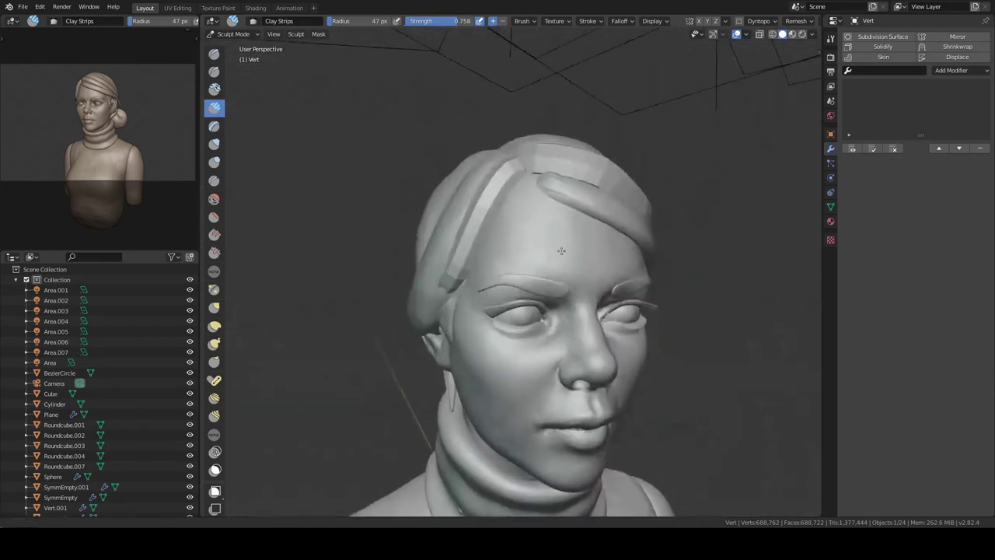
click(215, 325)
mouse_move(545, 233)
middle_down()
mouse_move(528, 296)
mouse_move(515, 284)
mouse_move(545, 191)
mouse_move(547, 265)
mouse_move(547, 224)
mouse_move(597, 328)
mouse_move(582, 289)
middle_up()
key(c)
key(ctrl+Tab)
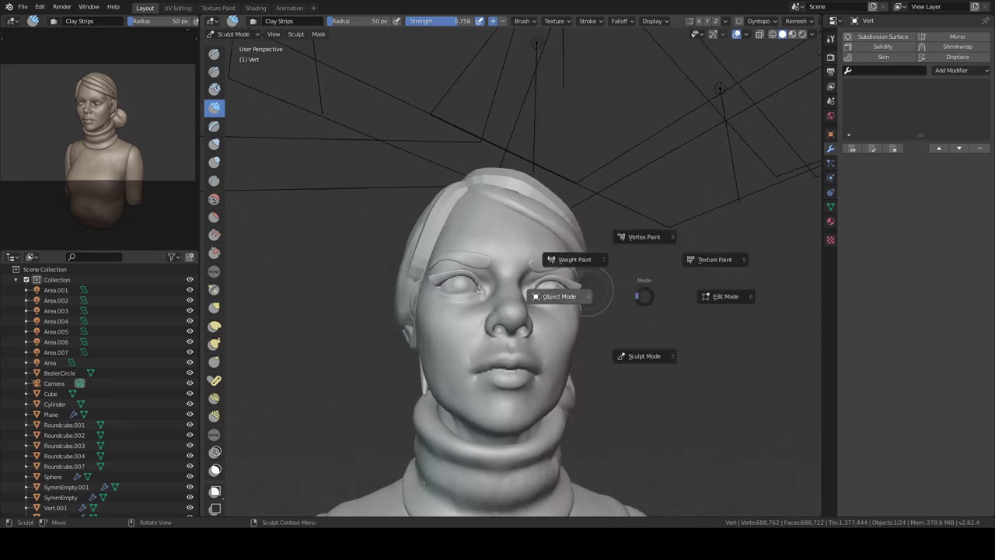
click(567, 256)
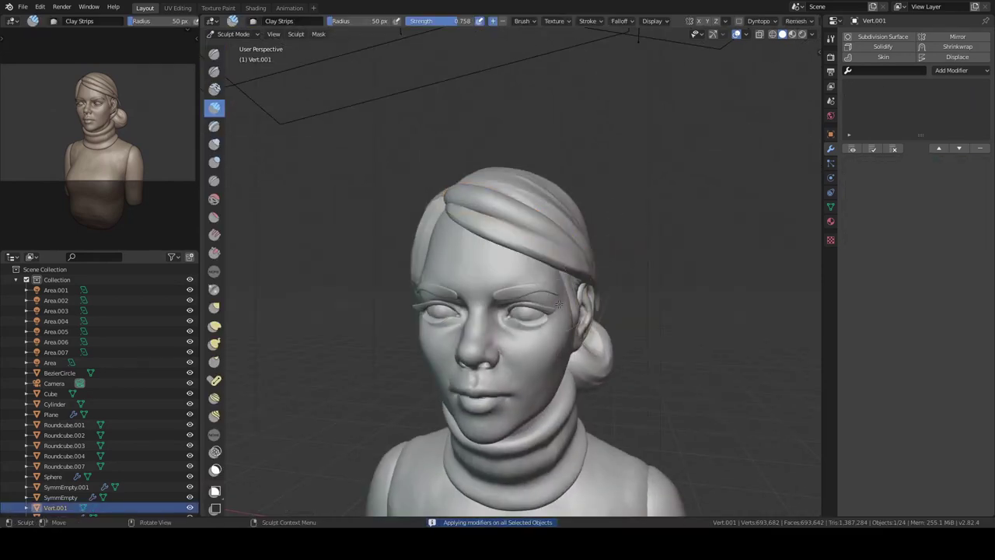
- Carve Clay Strips strand grooves along the band over the head, ending in front view
mouse_move(538, 245)
middle_down()
mouse_move(538, 326)
mouse_move(557, 270)
mouse_move(562, 186)
middle_up()
mouse_move(589, 236)
middle_down()
mouse_move(496, 301)
mouse_move(535, 268)
mouse_move(551, 290)
mouse_move(527, 288)
middle_up()
middle_drag(551, 247, 487, 248)
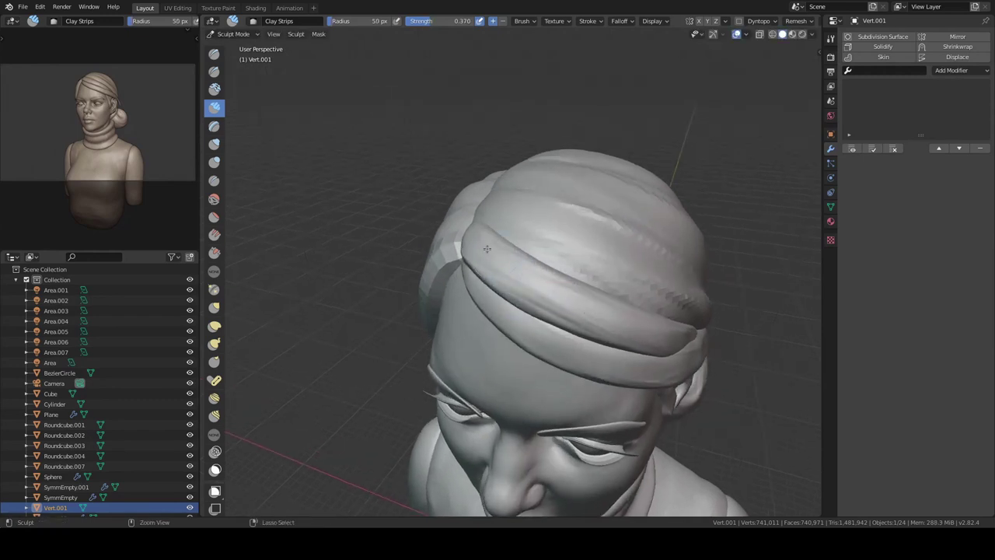
click(587, 21)
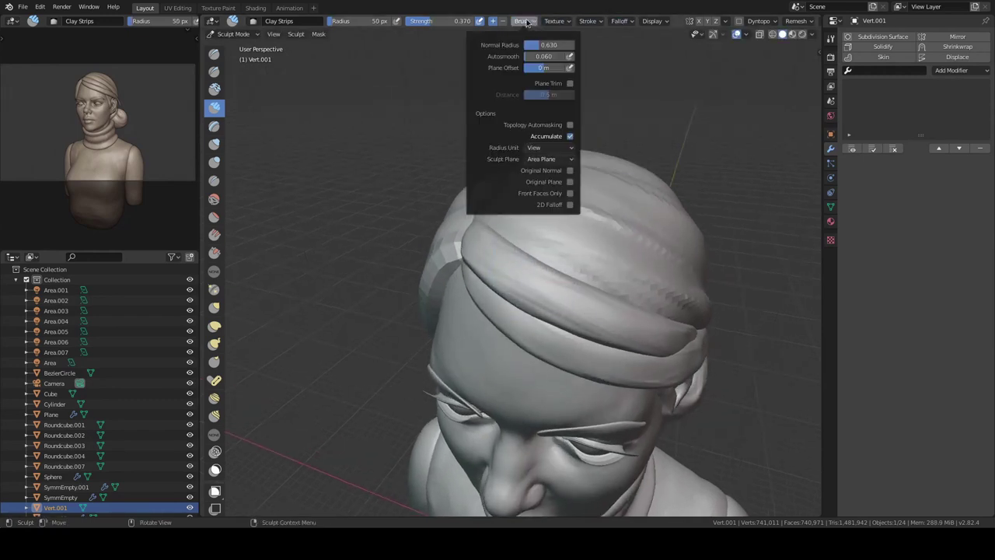
middle_drag(544, 234, 575, 272)
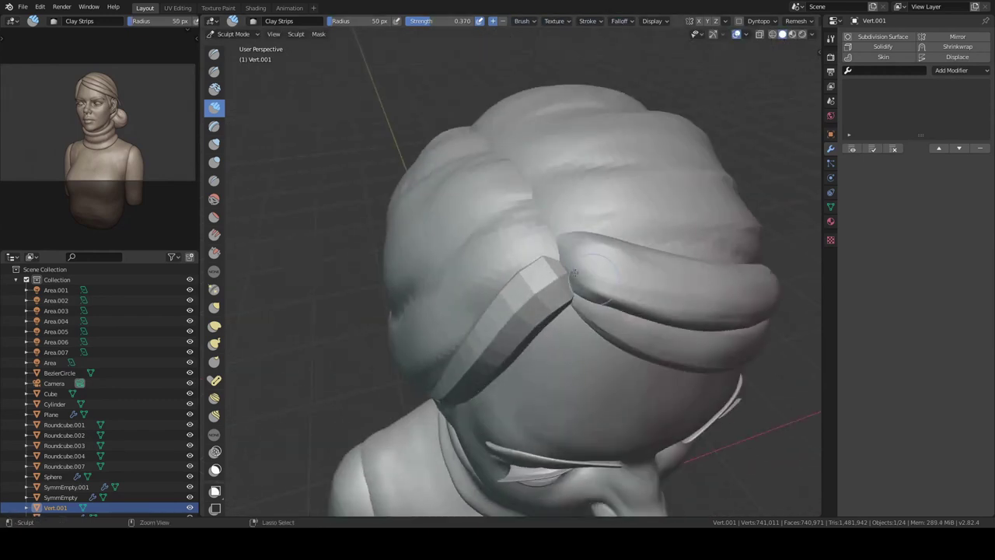
middle_drag(704, 323, 417, 273)
mouse_move(464, 299)
middle_down()
mouse_move(548, 329)
mouse_move(535, 270)
middle_up()
key(ctrl+Tab)
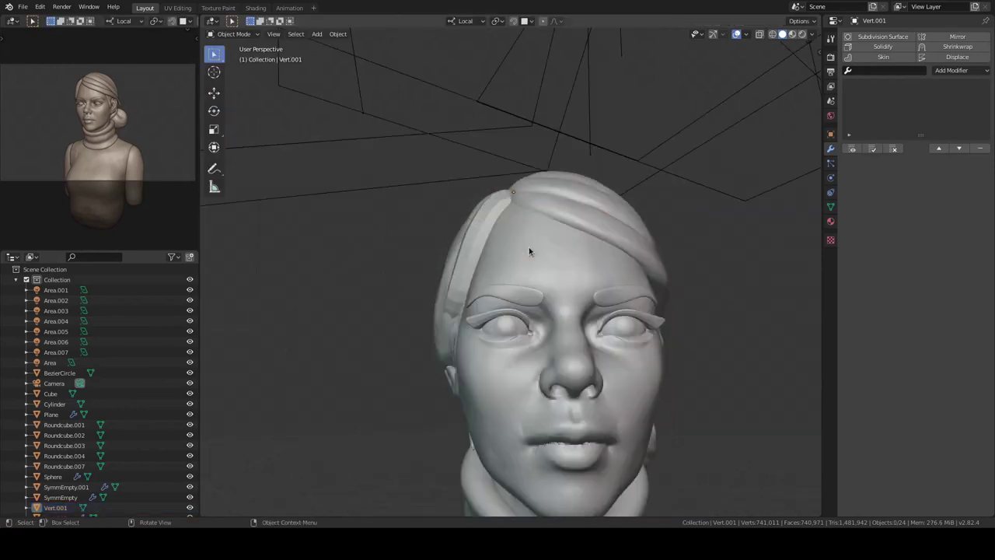
key(KP_1)
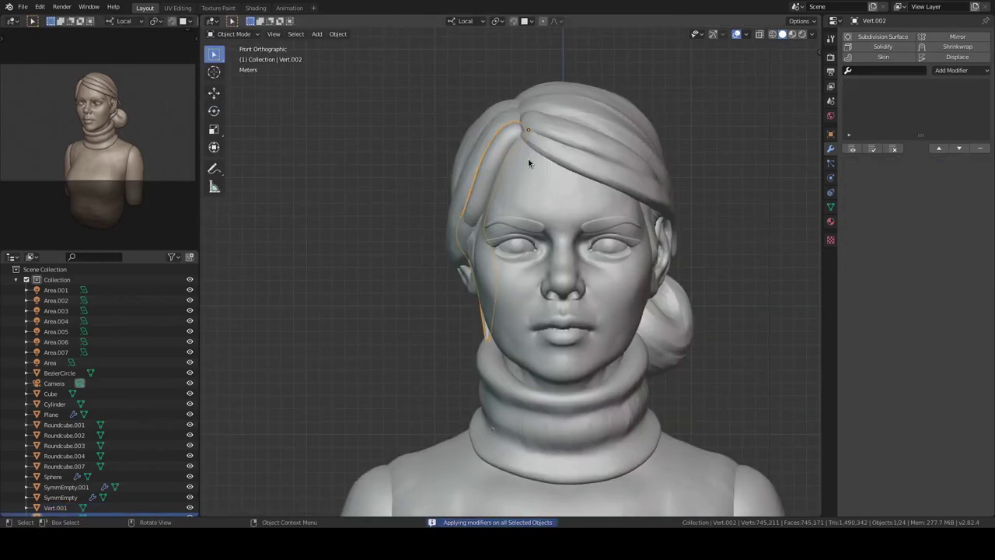
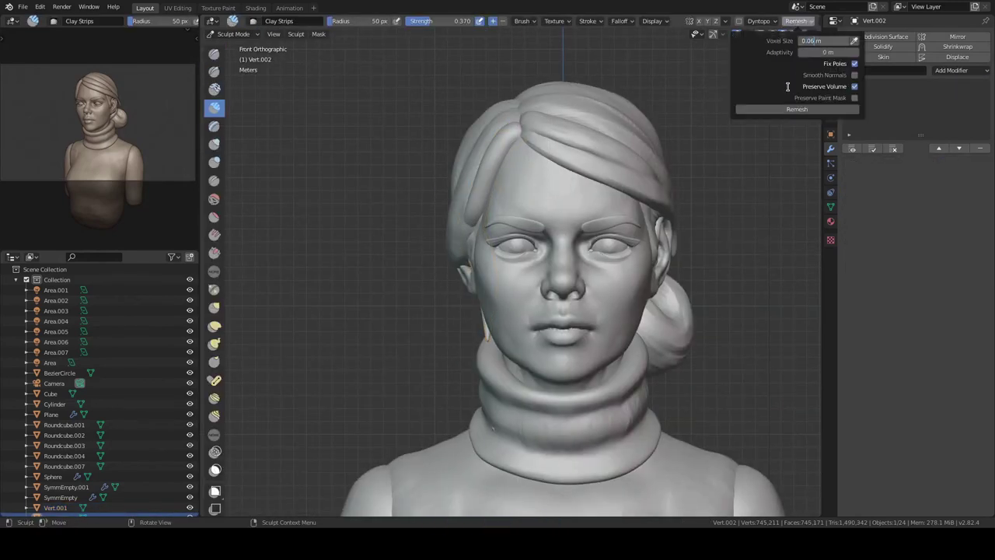
- Inspect the hair from several angles and select the Roundcube.003 side-swept hair piece
middle_drag(574, 255, 526, 295)
mouse_move(583, 238)
middle_down()
mouse_move(571, 150)
mouse_move(514, 296)
mouse_move(508, 343)
mouse_move(612, 207)
middle_up()
mouse_move(584, 303)
middle_down()
mouse_move(549, 291)
mouse_move(629, 322)
middle_up()
key(ctrl+Tab)
click(615, 218)
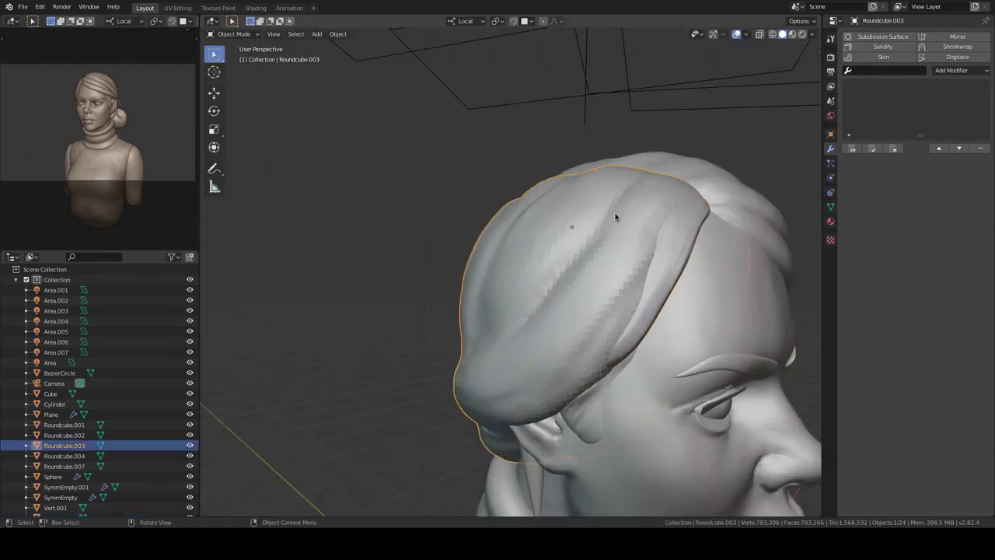
key(ctrl+Tab)
click(676, 243)
key(n)
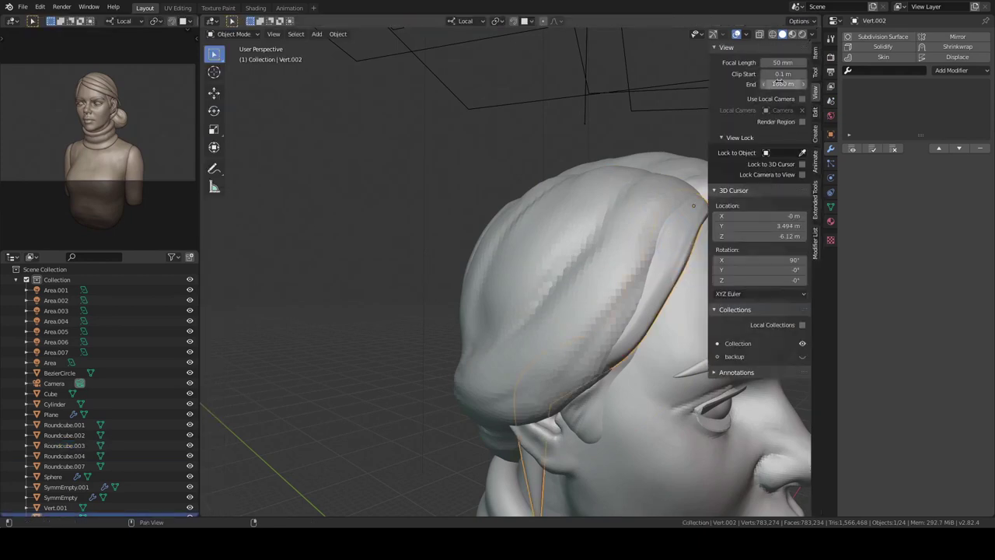
click(659, 262)
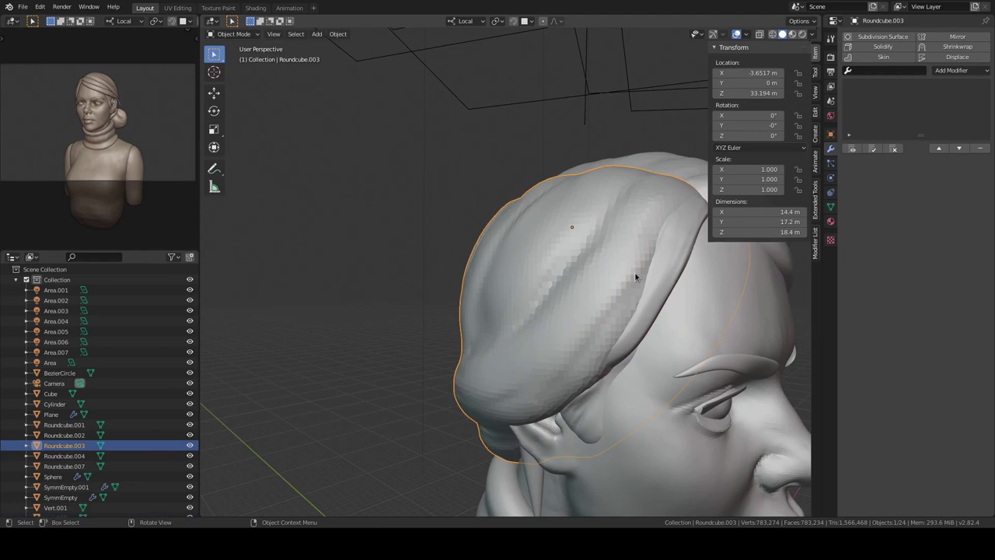
- Remesh Roundcube.003 in Sculpt Mode at a 0.1 m voxel size
key(ctrl+Tab)
click(799, 21)
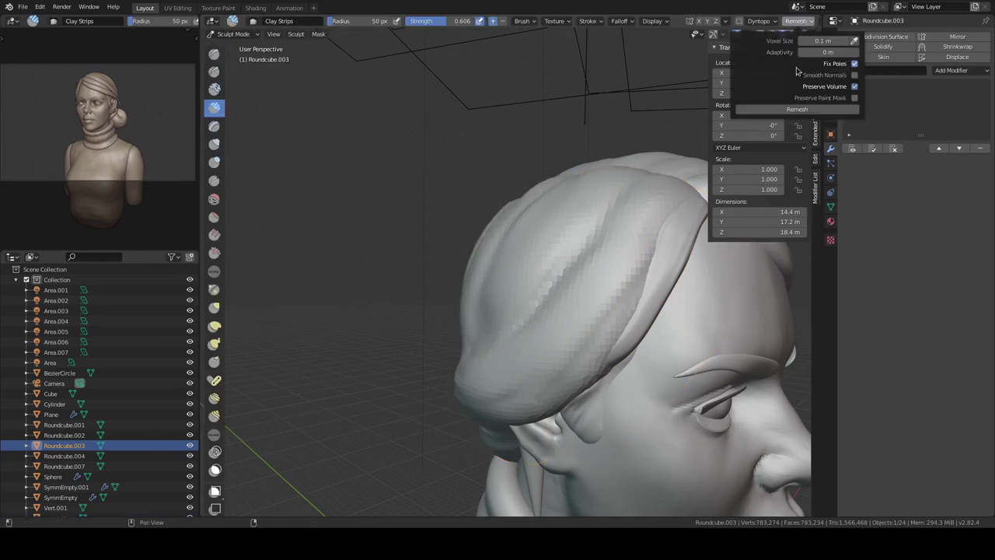
click(797, 109)
- Orbit around the head while stroking Clay Strips strand grooves over the top of Roundcube.003
mouse_move(545, 295)
middle_down()
mouse_move(594, 228)
mouse_move(507, 332)
mouse_move(607, 287)
mouse_move(573, 363)
mouse_move(500, 424)
middle_up()
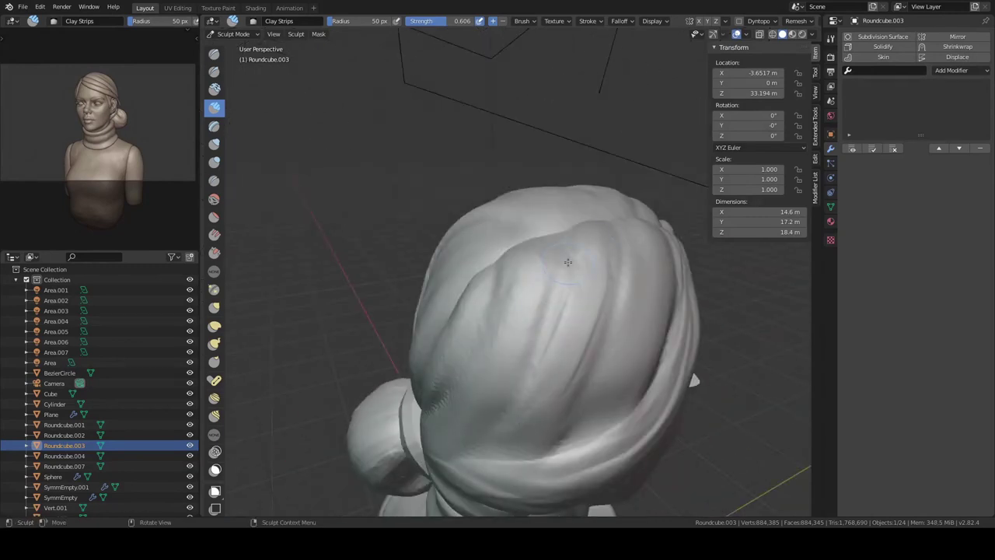
middle_drag(519, 255, 542, 211)
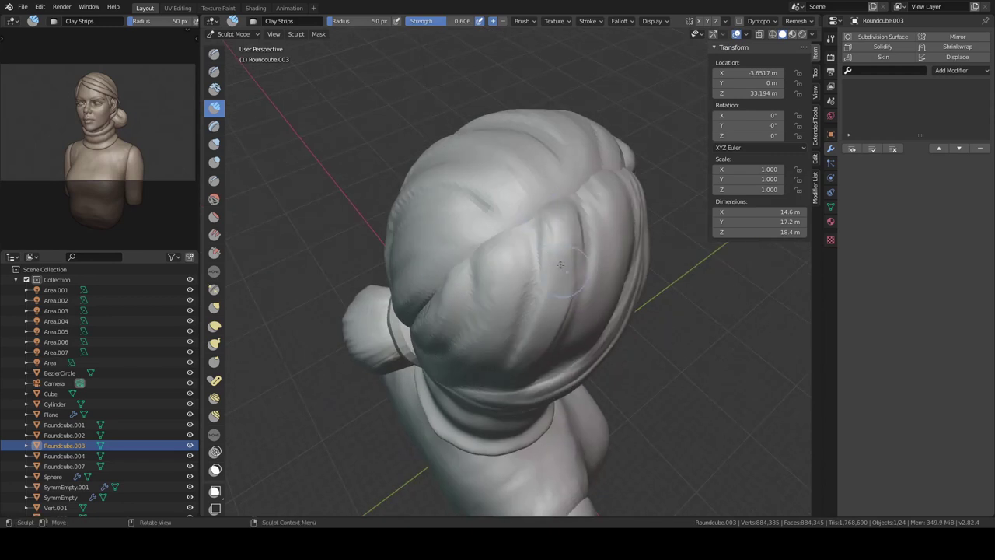
middle_drag(560, 265, 552, 233)
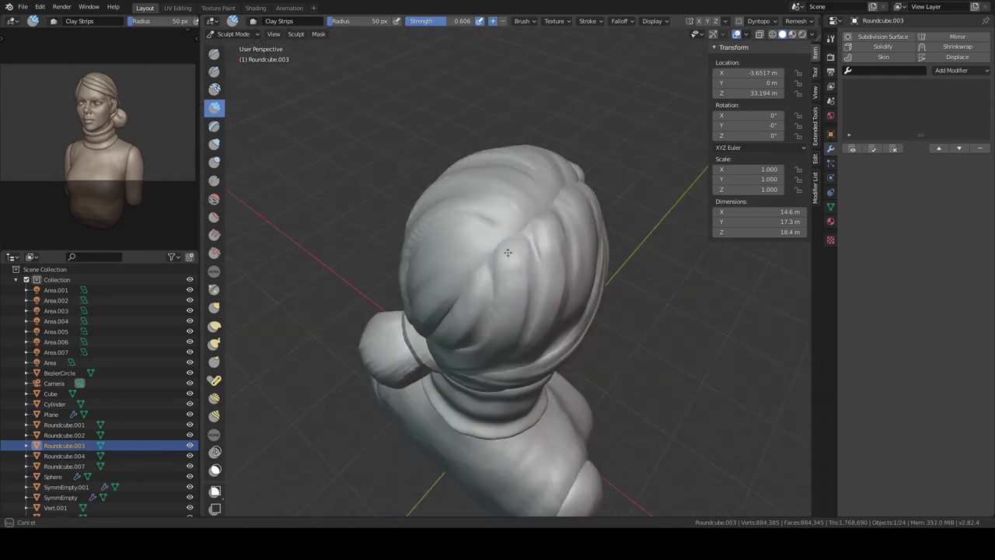
mouse_move(478, 326)
middle_down()
mouse_move(449, 323)
mouse_move(486, 382)
mouse_move(531, 332)
mouse_move(519, 334)
middle_up()
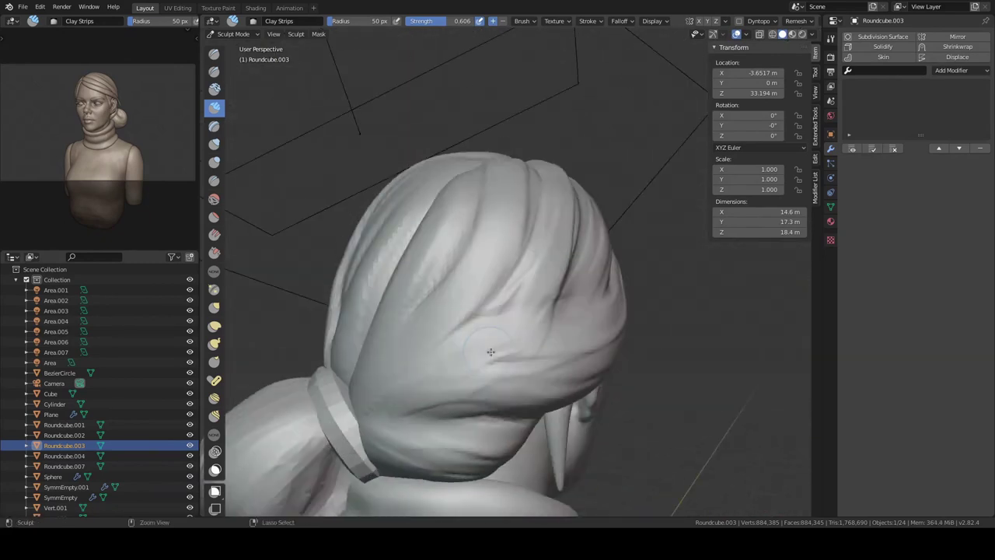
click(796, 21)
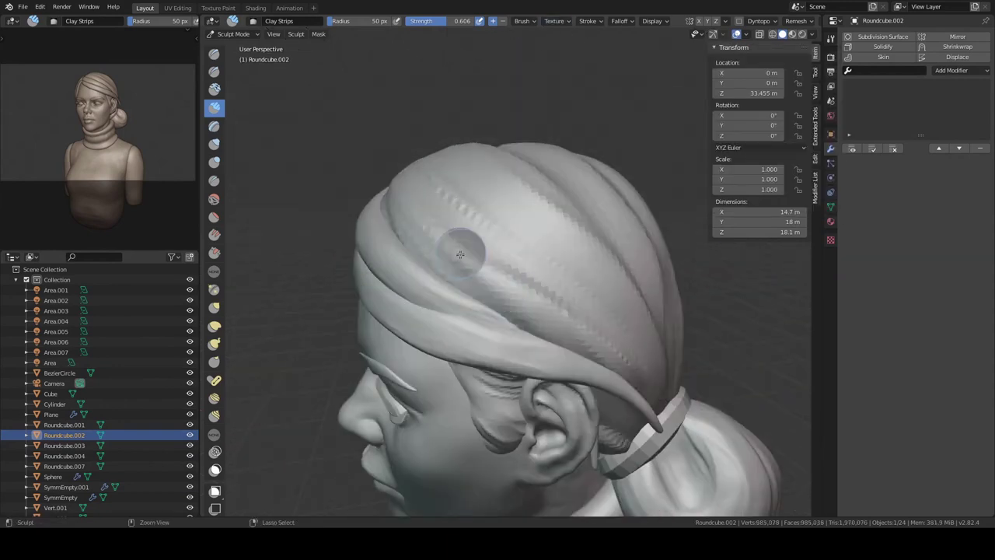
- Sculpt strand detail into Roundcube.002 at strength 1.0, working over the crown, back and bun
middle_drag(460, 254, 552, 222)
mouse_move(449, 272)
middle_down()
mouse_move(391, 206)
mouse_move(442, 212)
middle_up()
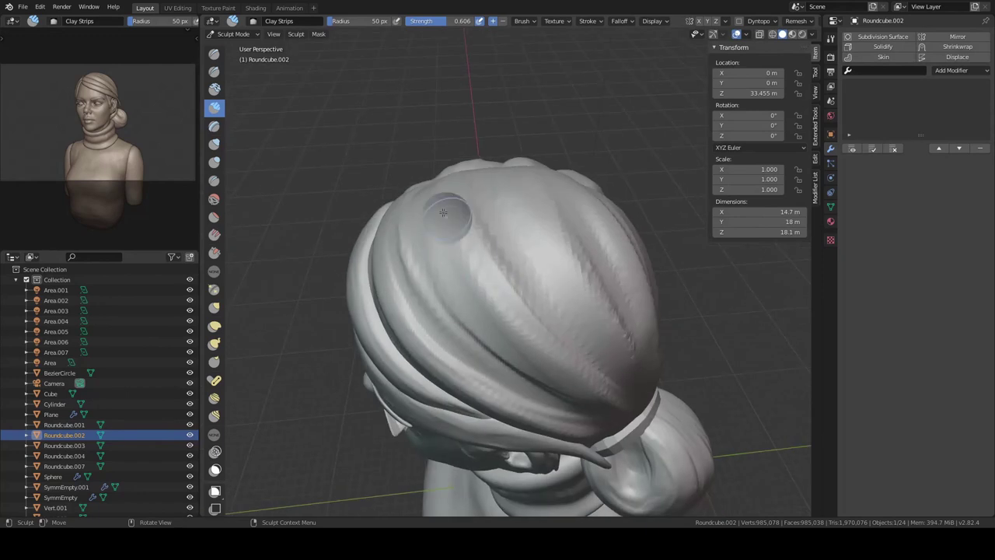
mouse_move(461, 317)
middle_down()
mouse_move(643, 407)
mouse_move(557, 315)
middle_up()
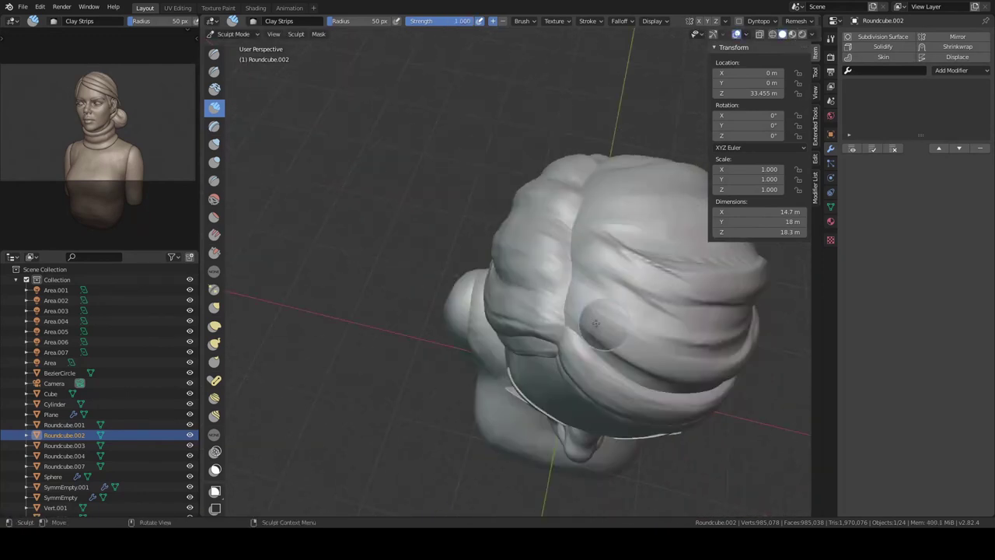
mouse_move(616, 391)
middle_down()
mouse_move(514, 268)
mouse_move(485, 264)
mouse_move(546, 394)
mouse_move(497, 327)
middle_up()
- Touch up the Vert and Vert.001 hair strands in Sculpt Mode
key(ctrl+Tab)
click(461, 288)
key(ctrl+Tab)
mouse_move(461, 288)
middle_down()
mouse_move(474, 264)
mouse_move(465, 240)
mouse_move(488, 290)
mouse_move(583, 222)
mouse_move(482, 260)
middle_up()
key(ctrl+Tab)
click(478, 268)
key(ctrl+Tab)
- Sculpt the Vert.002 hair strand, checking it against the full bust
key(ctrl+Tab)
click(579, 218)
key(ctrl+Tab)
scroll(478, 257, up, 3)
mouse_move(472, 359)
middle_down()
mouse_move(498, 342)
mouse_move(549, 366)
mouse_move(507, 302)
middle_up()
scroll(496, 353, down, 5)
- Sculpt the Roundcube.004 hair bun in isolated local view
key(ctrl+Tab)
click(513, 351)
key(ctrl+Tab)
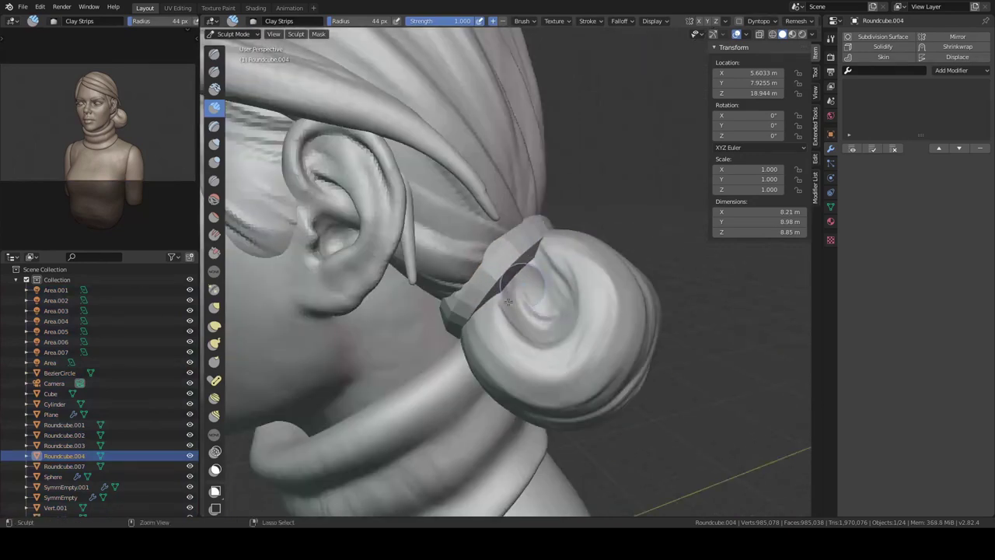
mouse_move(563, 257)
middle_down()
mouse_move(492, 335)
mouse_move(542, 239)
middle_up()
scroll(528, 295, down, 3)
key(KP_Divide)
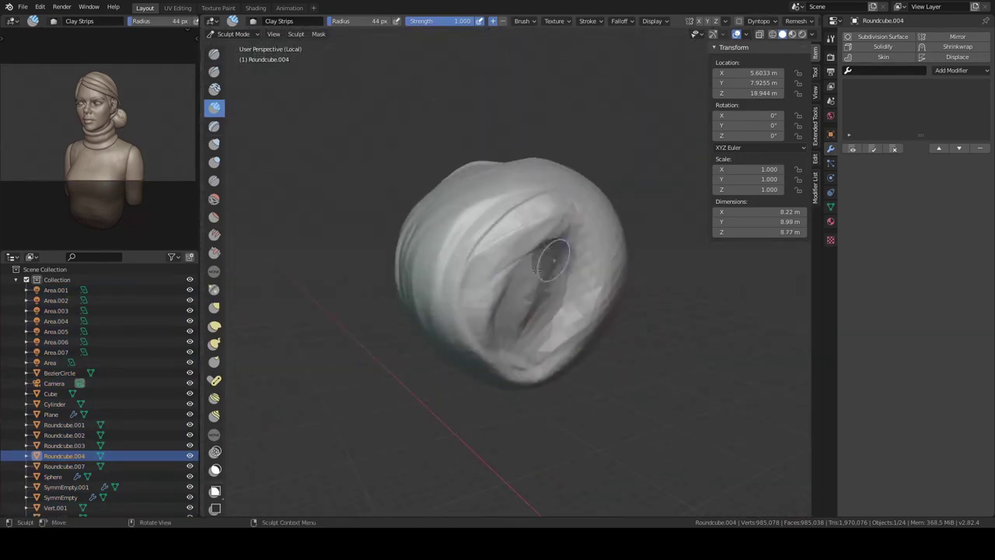
middle_drag(472, 278, 519, 293)
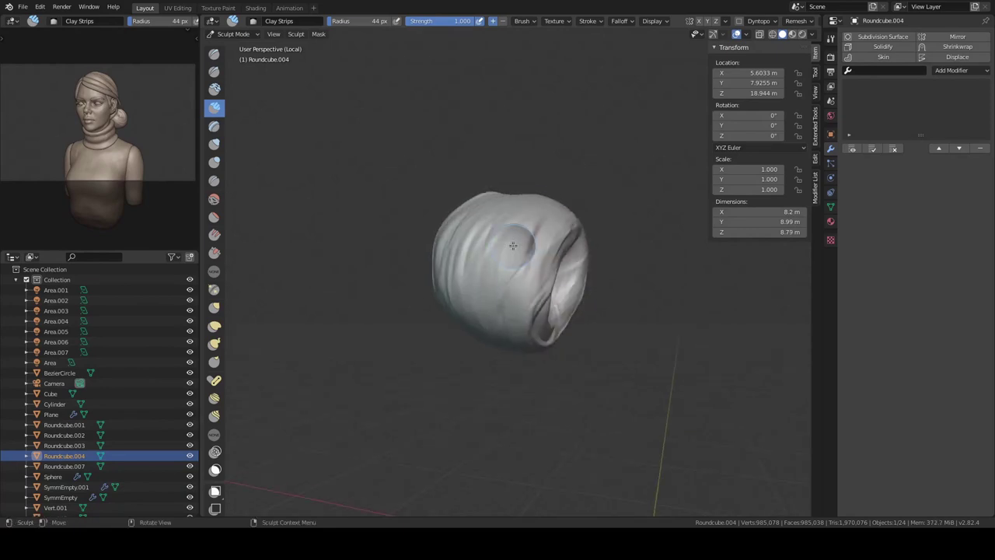
mouse_move(460, 248)
middle_down()
mouse_move(497, 257)
mouse_move(557, 211)
mouse_move(497, 279)
middle_up()
- Return to Object Mode and show the whole bust from the front with nothing selected
key(ctrl+Tab)
key(KP_Divide)
key(a)
key(KP_1)
key(alt+a)
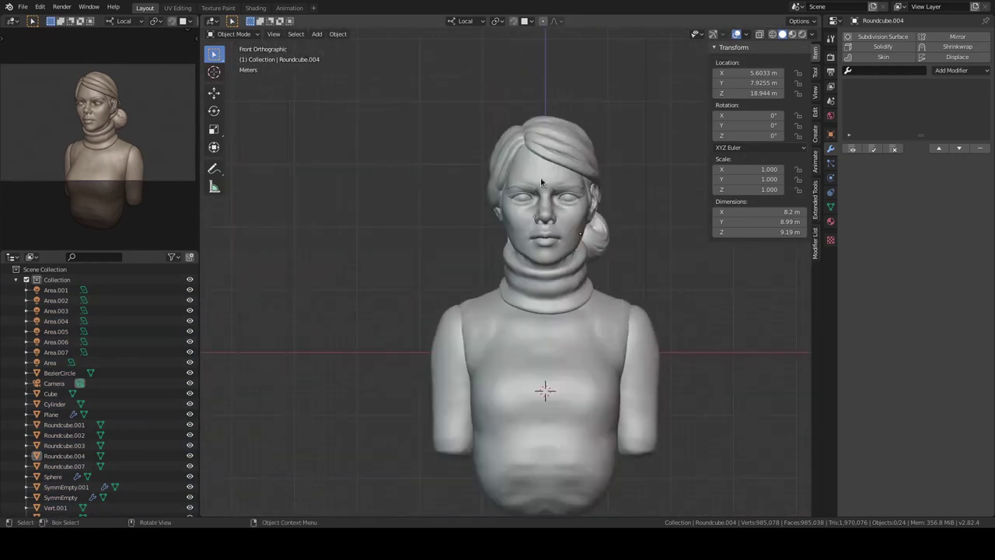
- Select the area light above the bust, re-aim it and give it a pale cream colour
scroll(468, 314, down, 5)
click(412, 278)
middle_drag(468, 314, 418, 281)
middle_drag(515, 326, 593, 282)
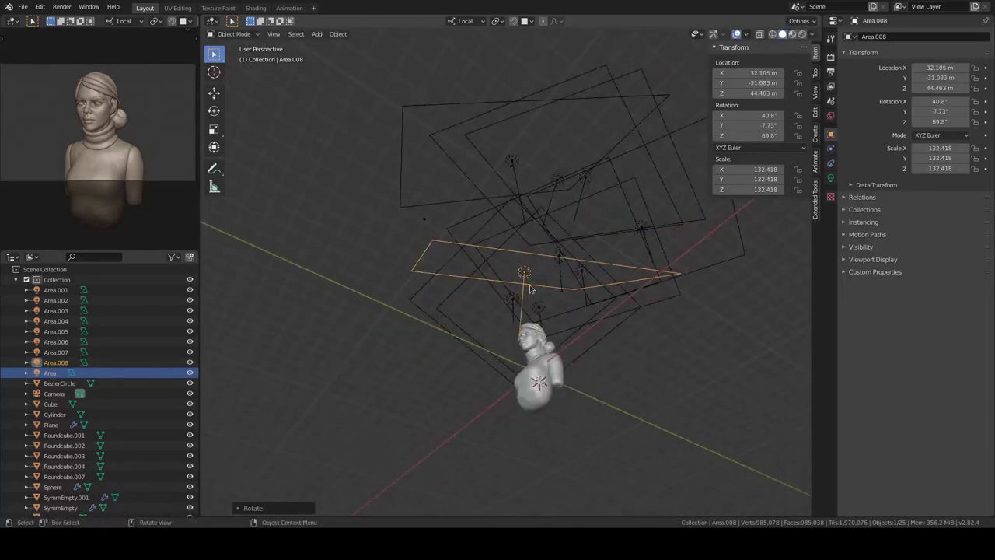
middle_drag(530, 289, 498, 233)
click(830, 178)
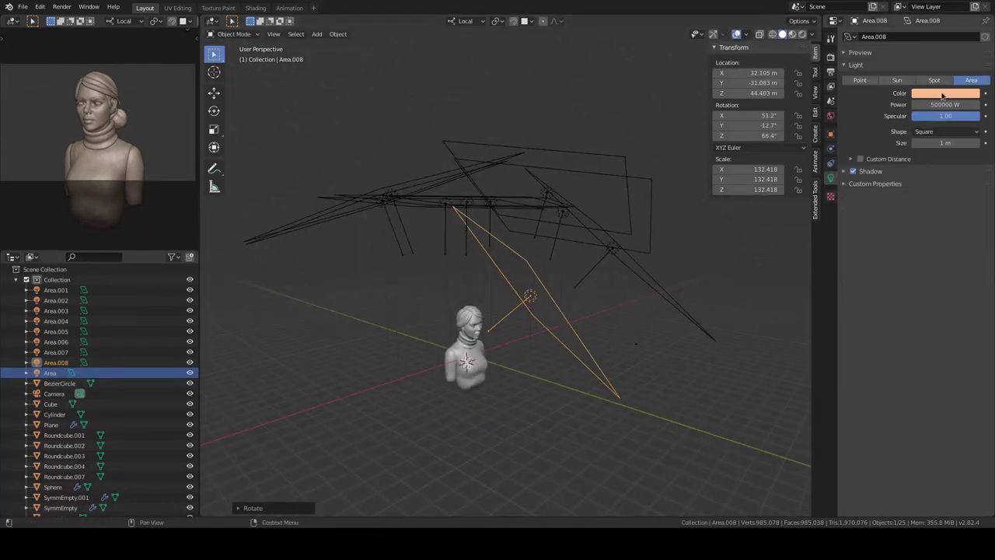
- Preview the bust in rendered shading and move the area light to a new position
key(z)
click(607, 280)
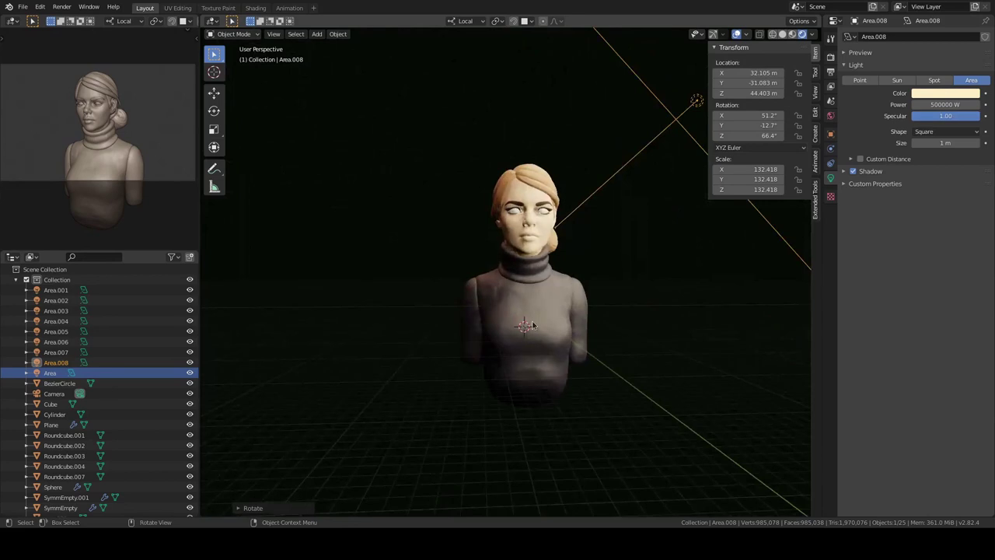
middle_drag(533, 266, 673, 267)
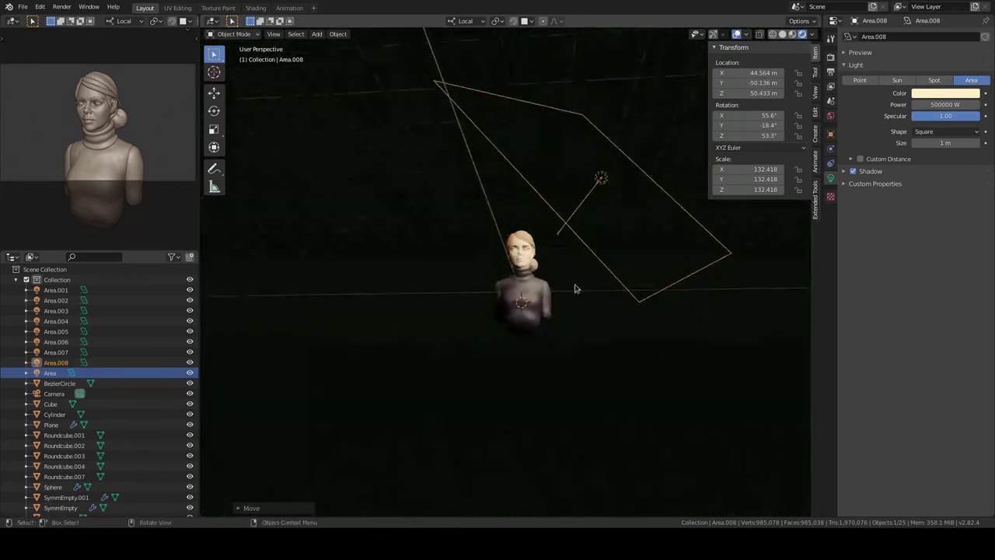
shift+middle_drag(621, 309, 511, 189)
middle_drag(523, 237, 517, 250)
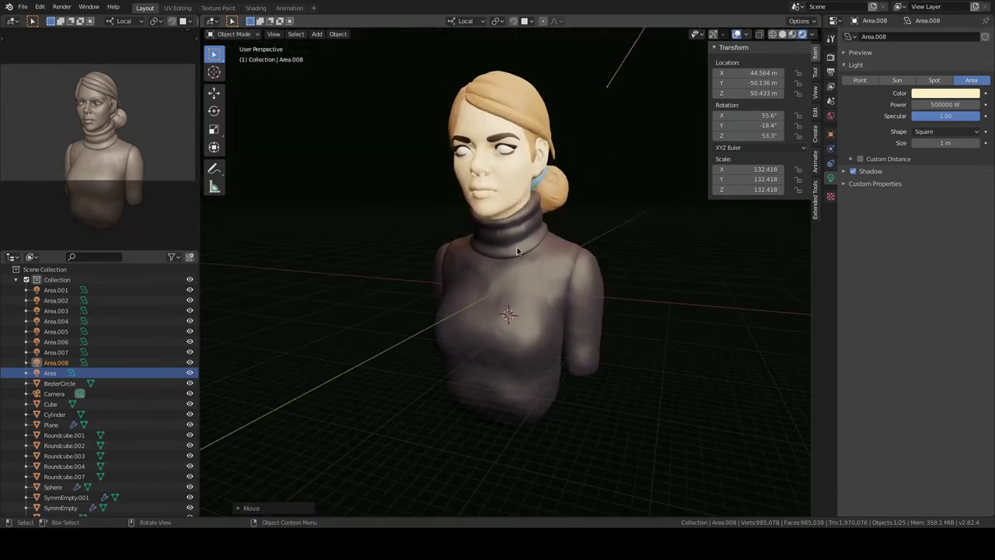
click(831, 57)
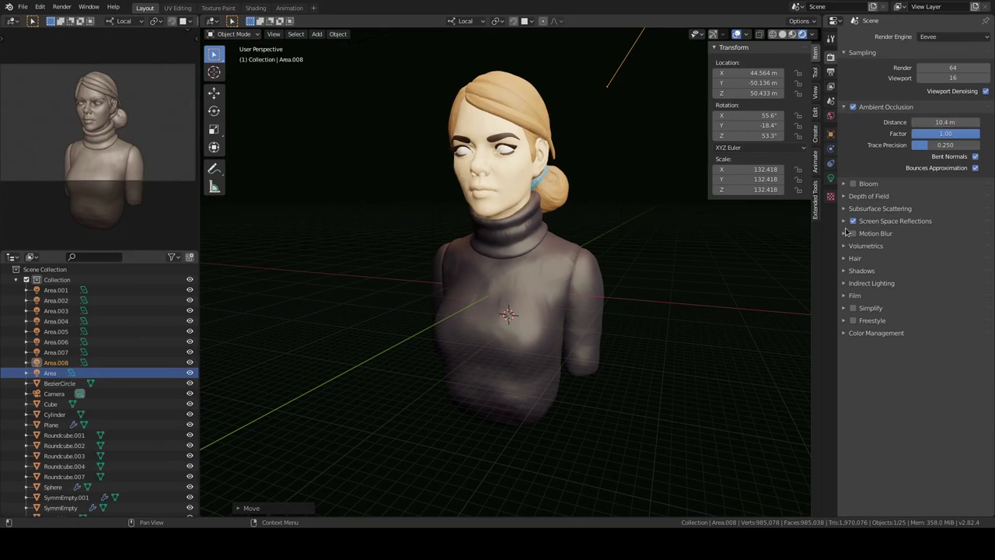
- Frame and select the Area.005 light, checking its shadow settings
click(830, 178)
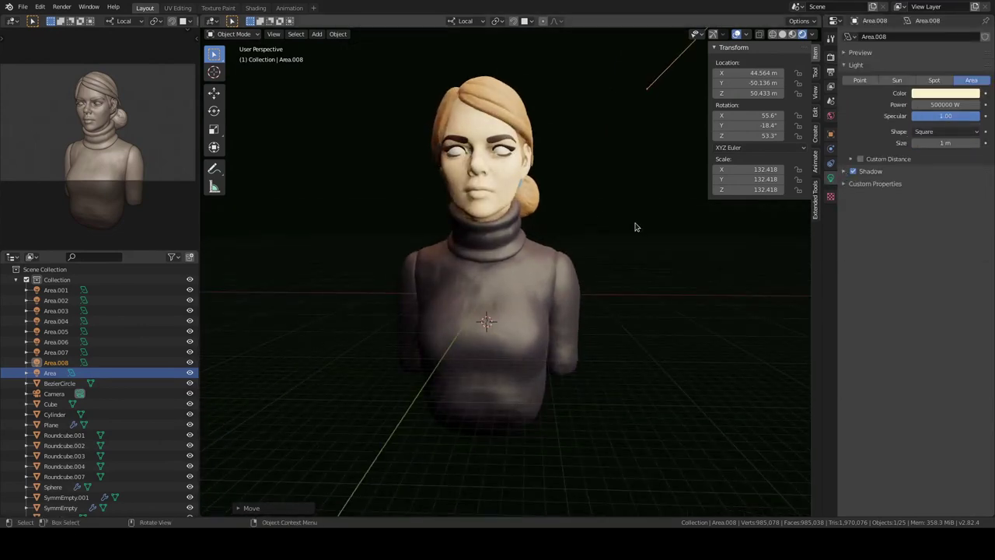
key(KP_Decimal)
click(719, 263)
click(844, 171)
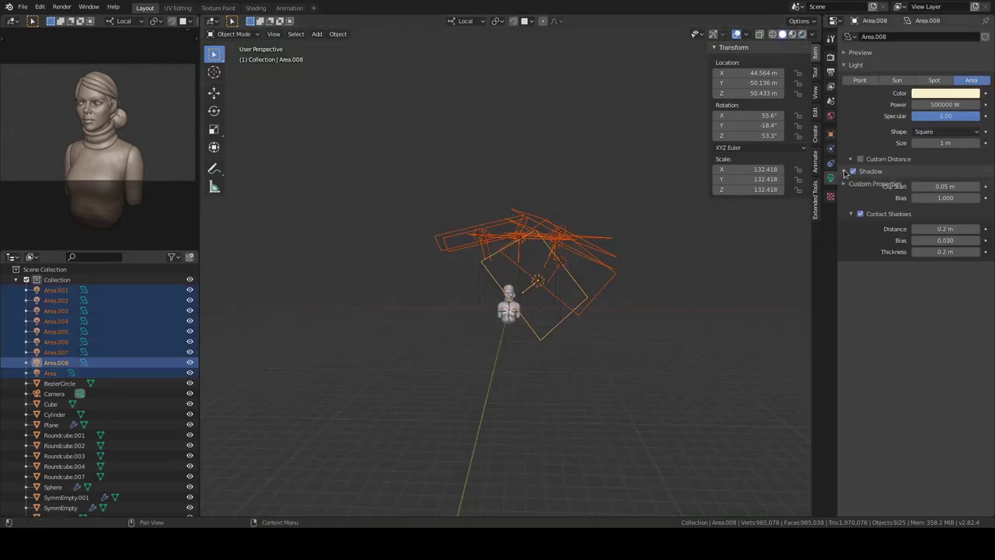
click(461, 240)
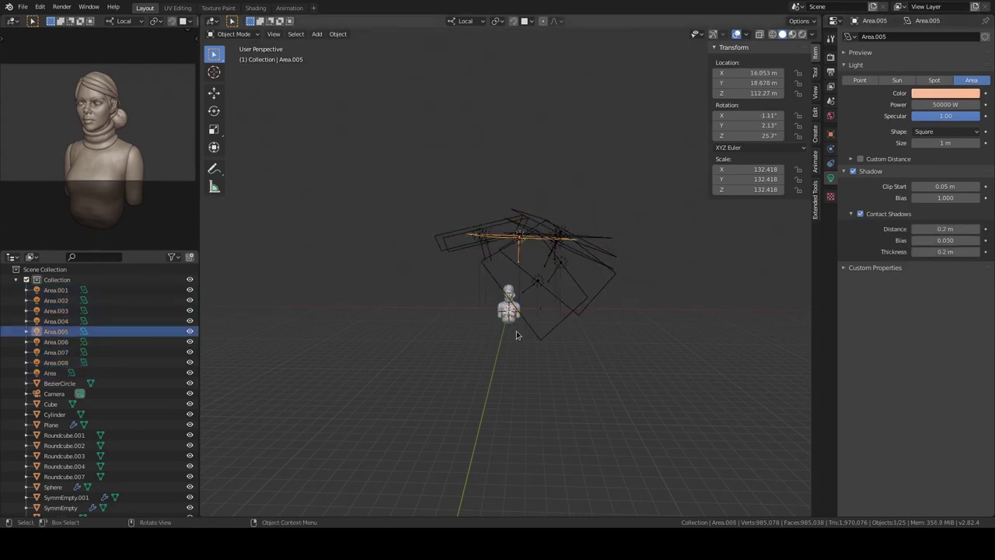
- View through the camera in rendered shading and set the focal length to about 75 mm
key(z)
key(KP_0)
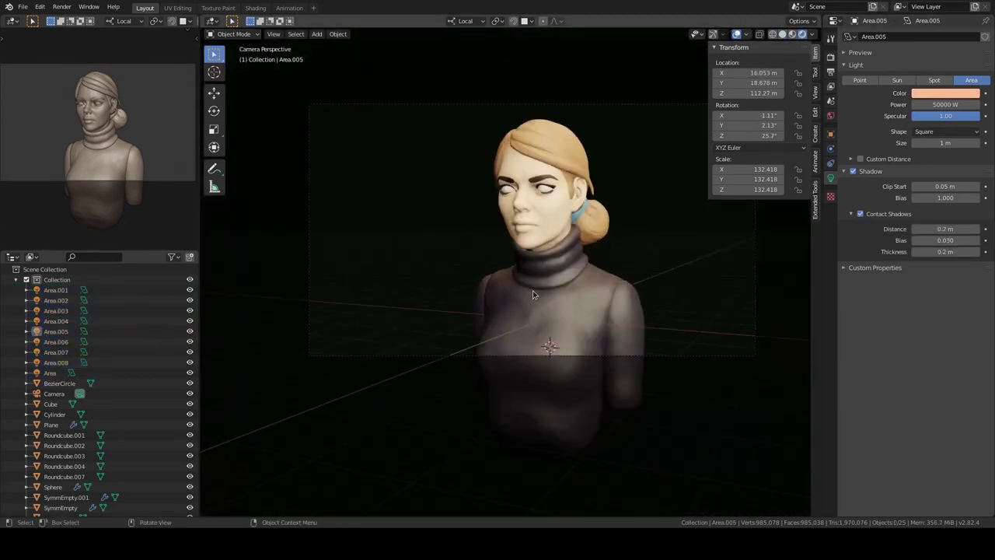
click(653, 388)
drag(937, 86, 948, 85)
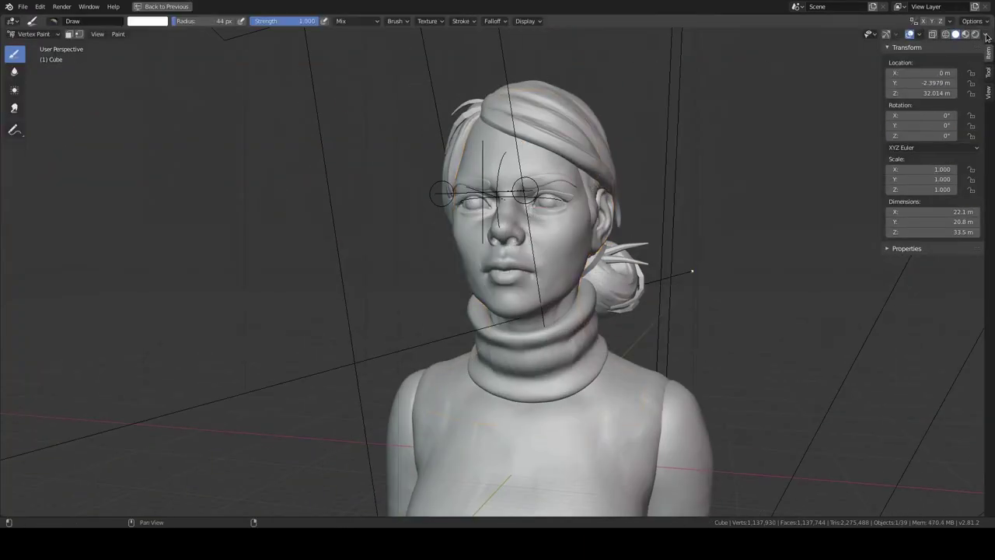
- Adjust the viewport shading options and turn the bust to face front
click(986, 34)
click(965, 67)
click(146, 21)
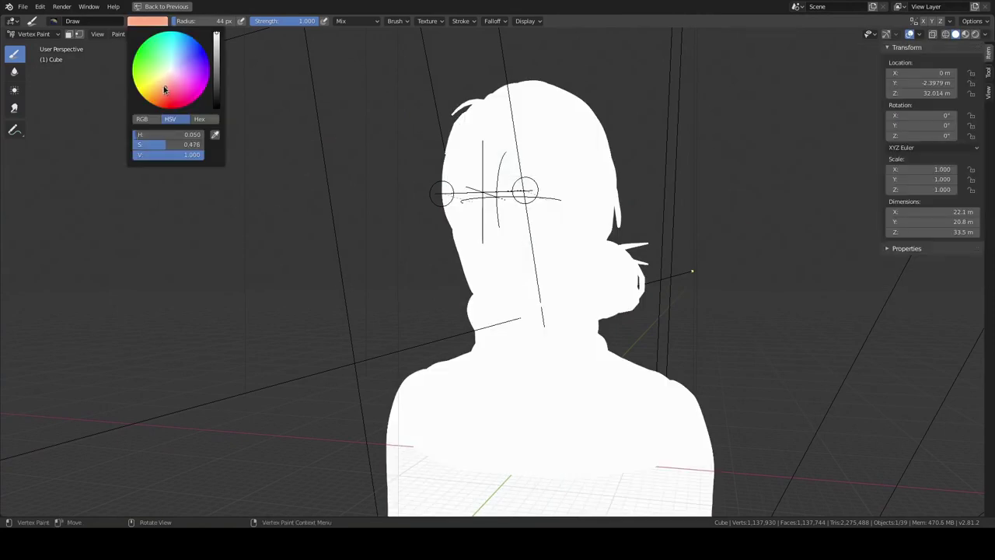
middle_drag(634, 170, 607, 327)
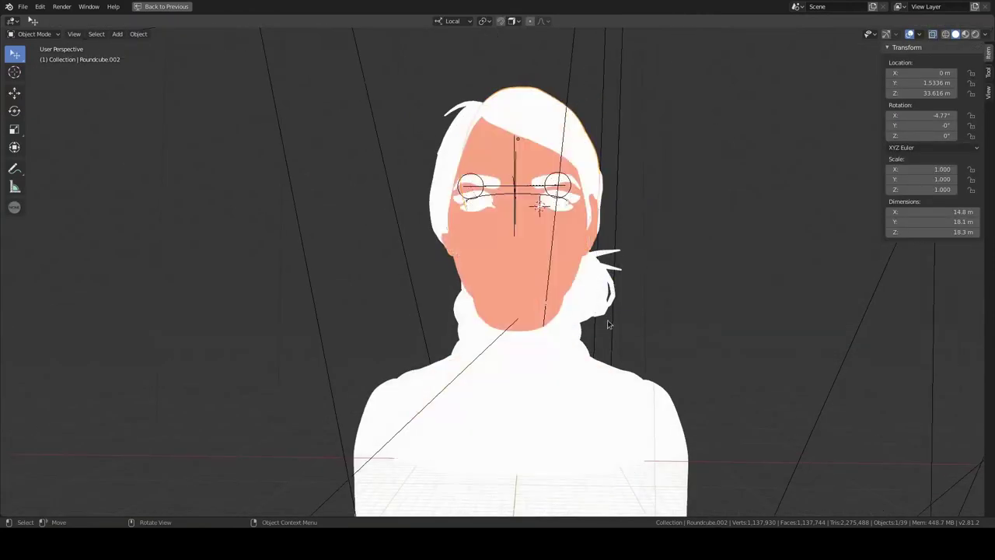
click(986, 35)
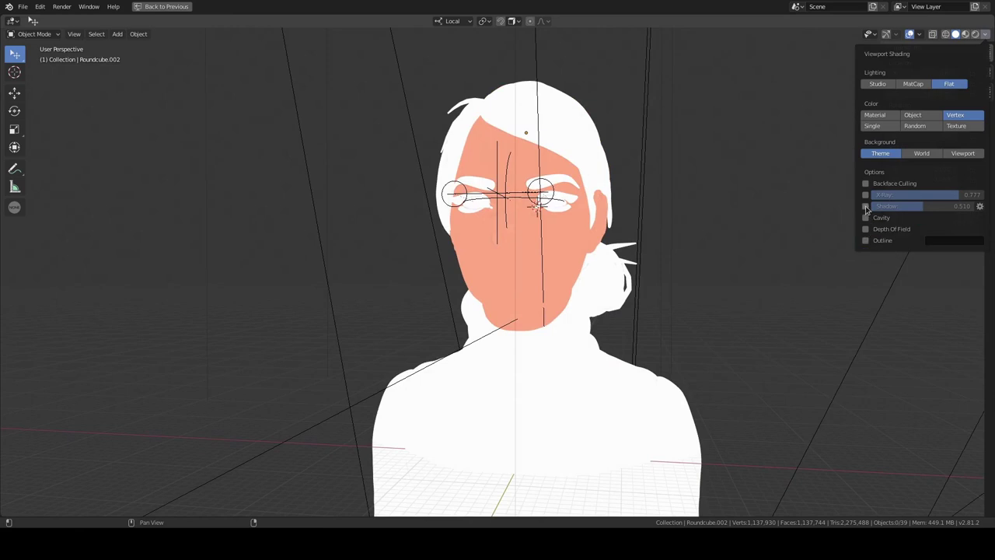
scroll(651, 239, up, 3)
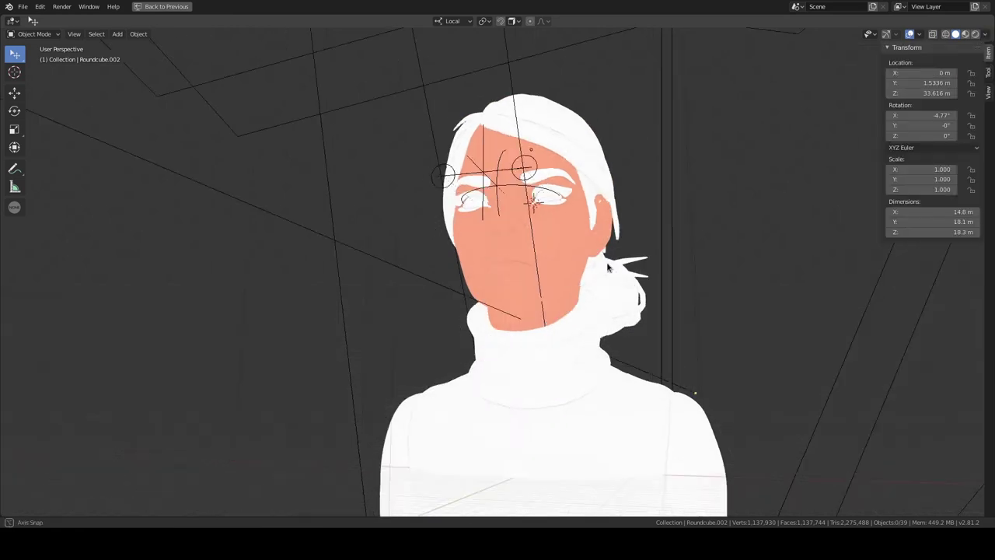
- Put the bust in Sculpt Mode and set the paint brush to Mix colour mode with red
click(689, 327)
key(ctrl+space)
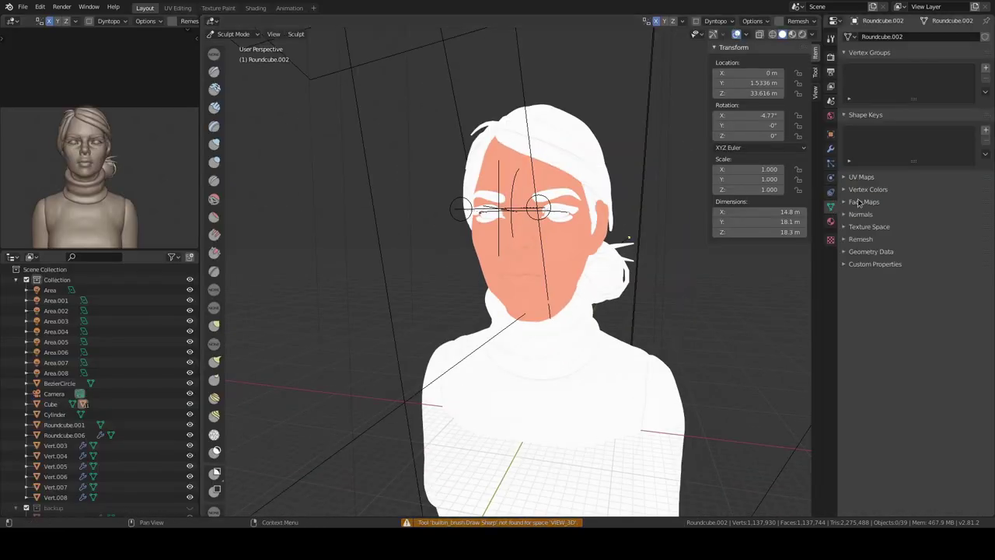
mouse_move(579, 250)
middle_down()
mouse_move(614, 257)
mouse_move(591, 233)
mouse_move(556, 225)
mouse_move(546, 254)
mouse_move(561, 253)
middle_up()
click(830, 37)
click(938, 219)
click(871, 233)
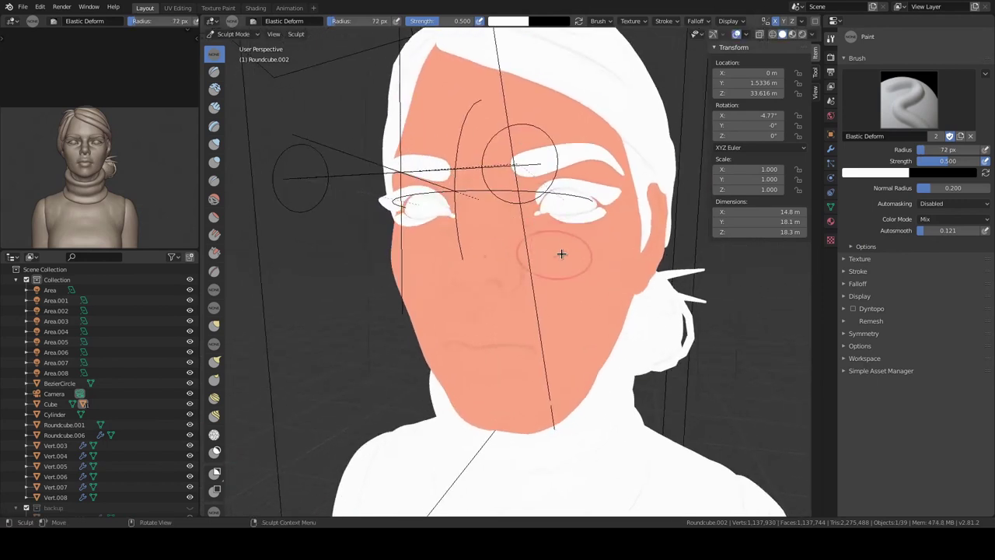
drag(525, 92, 528, 104)
- Set the brush strength to 0.659 and the normal radius to 0.260
mouse_move(567, 271)
middle_down()
mouse_move(544, 222)
mouse_move(550, 250)
middle_up()
key(shift+f)
click(529, 233)
click(598, 20)
click(598, 20)
drag(620, 50, 642, 50)
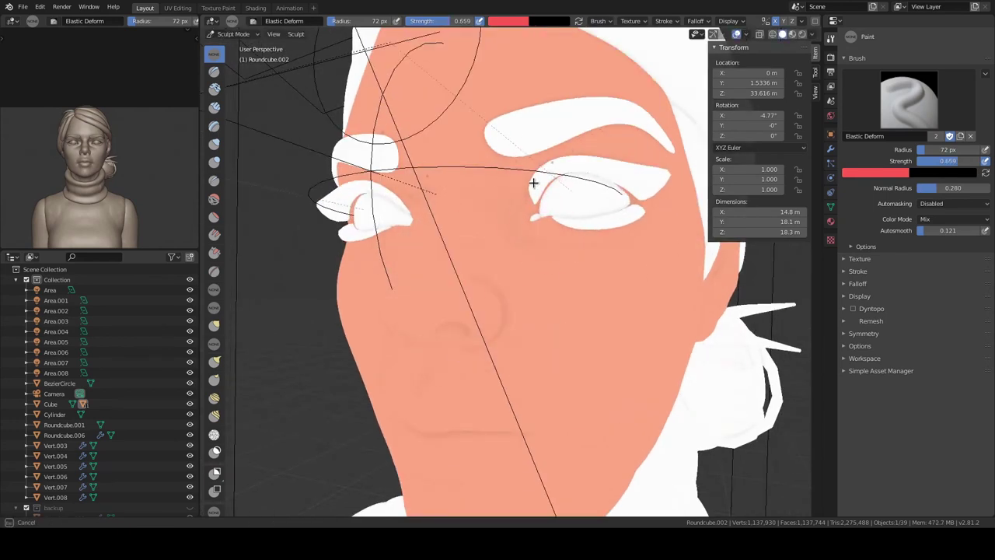
middle_drag(536, 185, 545, 209)
click(598, 20)
drag(454, 21, 448, 26)
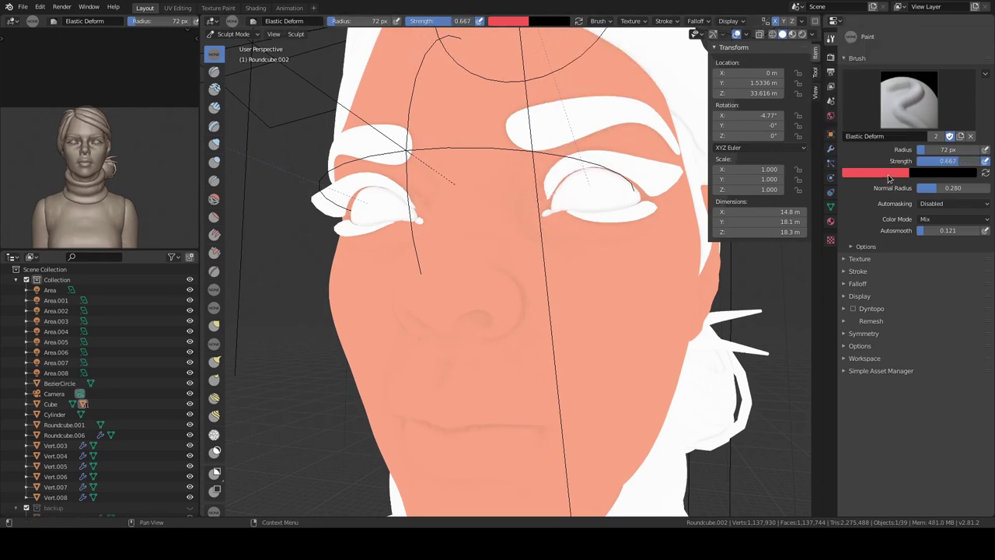
- Set the paint colour to black, add a Col vertex colour layer and select the head mesh
middle_drag(632, 302, 625, 307)
click(874, 172)
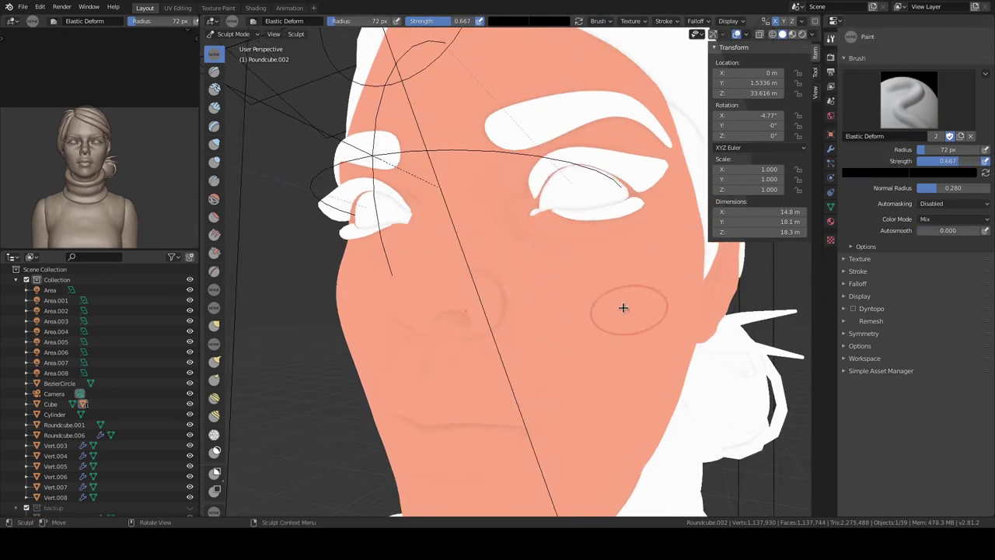
click(830, 207)
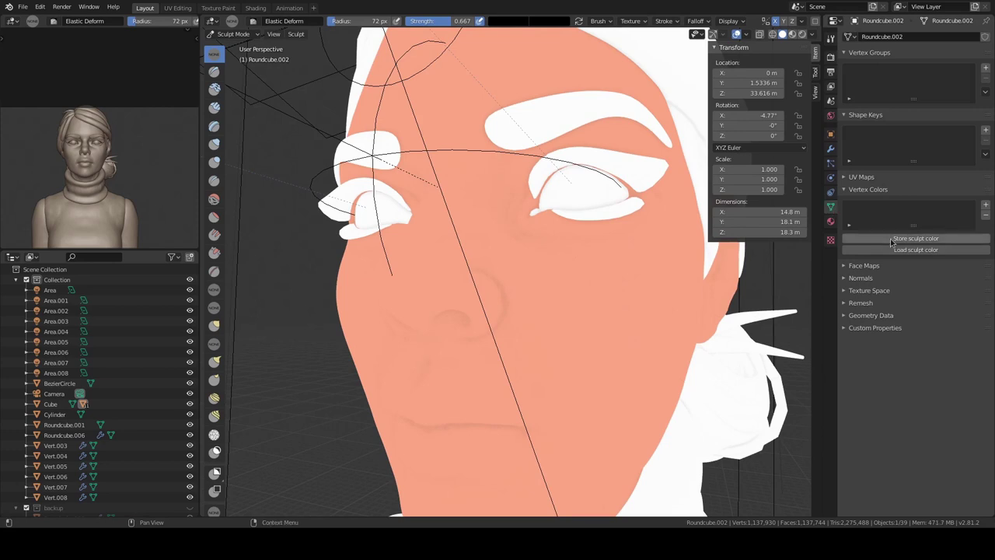
click(986, 207)
middle_drag(606, 257, 618, 250)
click(50, 404)
- Isolate the head in Sculpt Mode and paint reddish eye areas in dark red with a 92 px brush
key(KP_Divide)
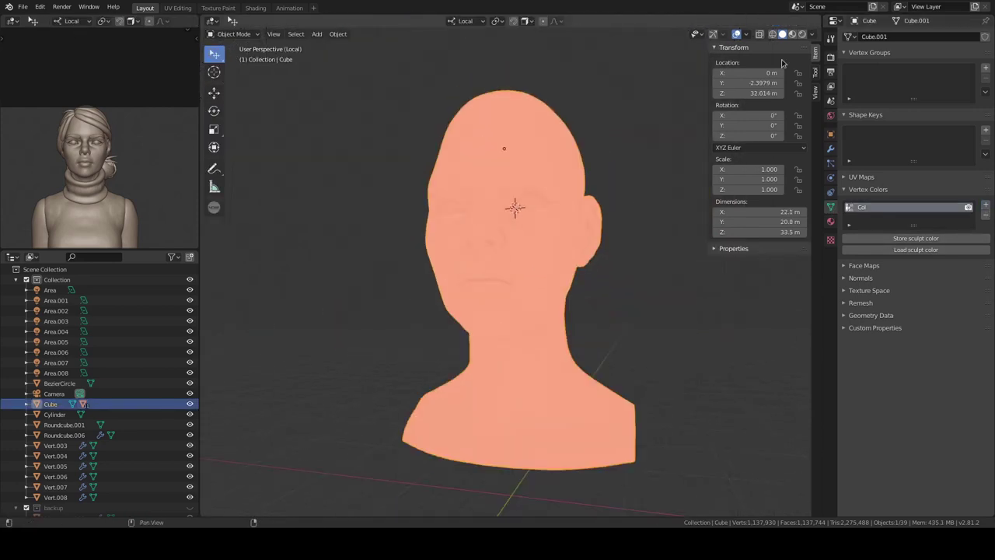
click(807, 34)
key(ctrl+Tab)
click(916, 250)
scroll(593, 284, up, 2)
click(529, 21)
click(527, 96)
mouse_move(528, 97)
middle_down()
mouse_move(544, 223)
mouse_move(573, 211)
middle_up()
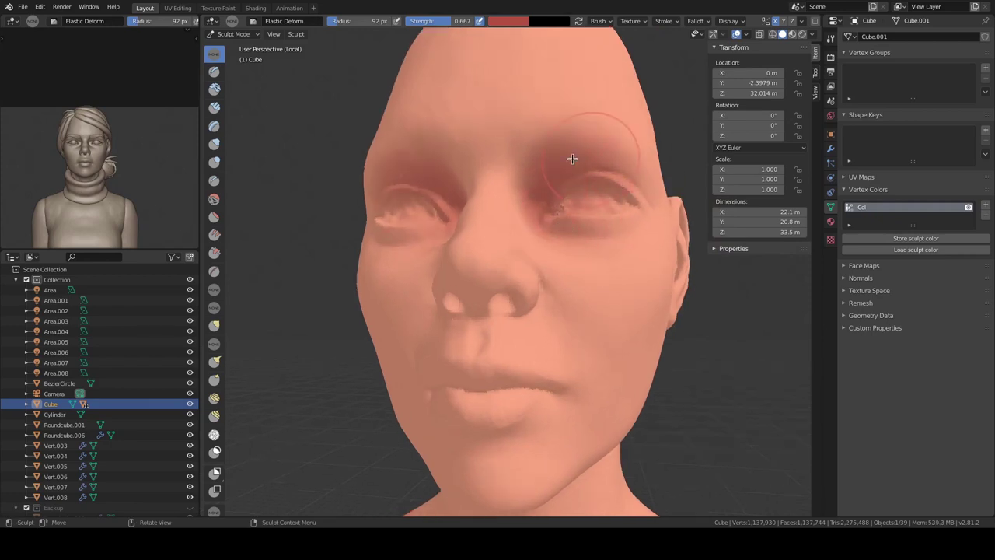
mouse_move(525, 238)
middle_down()
mouse_move(588, 233)
mouse_move(614, 248)
mouse_move(539, 293)
mouse_move(585, 334)
mouse_move(625, 326)
mouse_move(591, 280)
middle_up()
scroll(590, 280, down, 3)
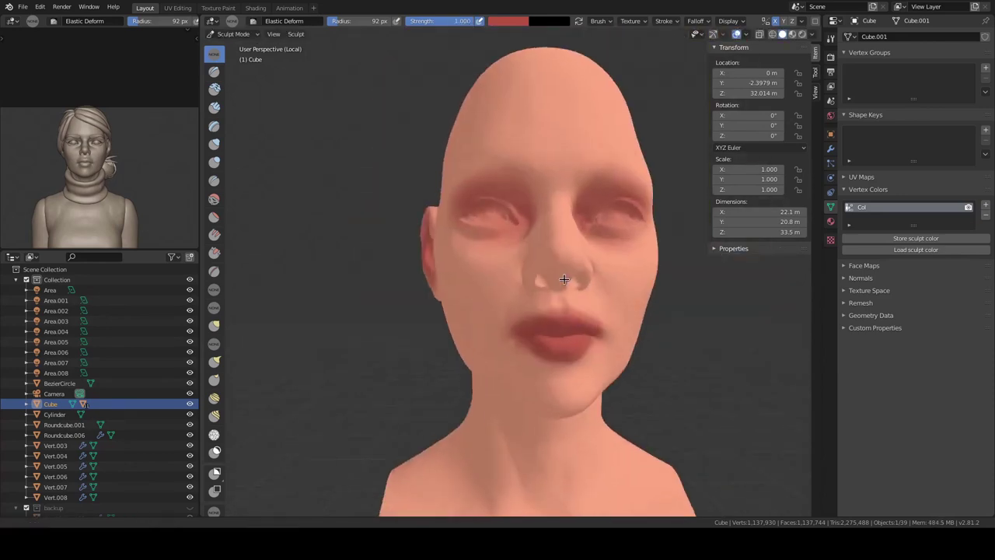
scroll(538, 219, up, 3)
mouse_move(531, 290)
middle_down()
mouse_move(556, 259)
mouse_move(562, 280)
mouse_move(588, 218)
mouse_move(604, 320)
middle_up()
- Paint pale yellow skin tones across the front of the head with a 103 px brush
click(508, 21)
click(519, 79)
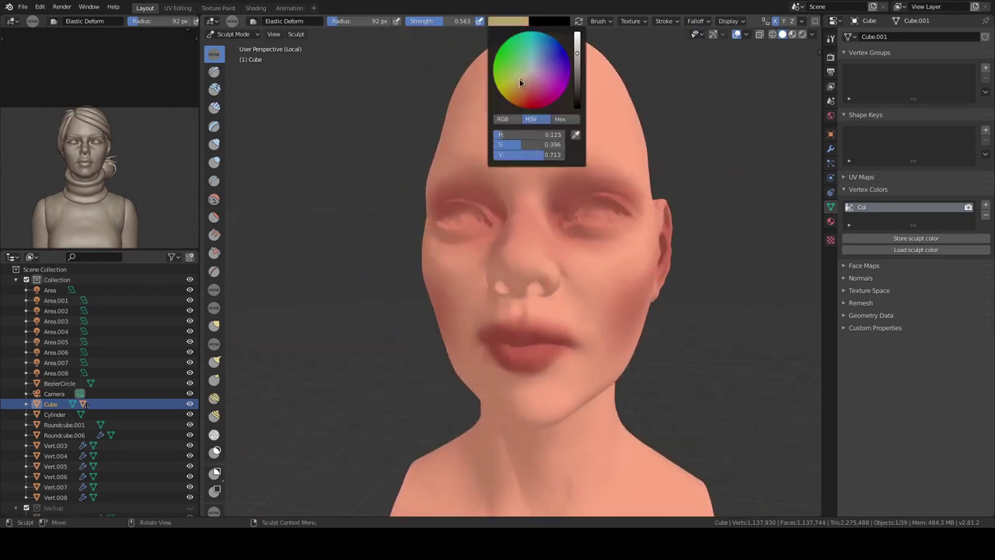
drag(579, 55, 578, 38)
middle_drag(524, 78, 549, 287)
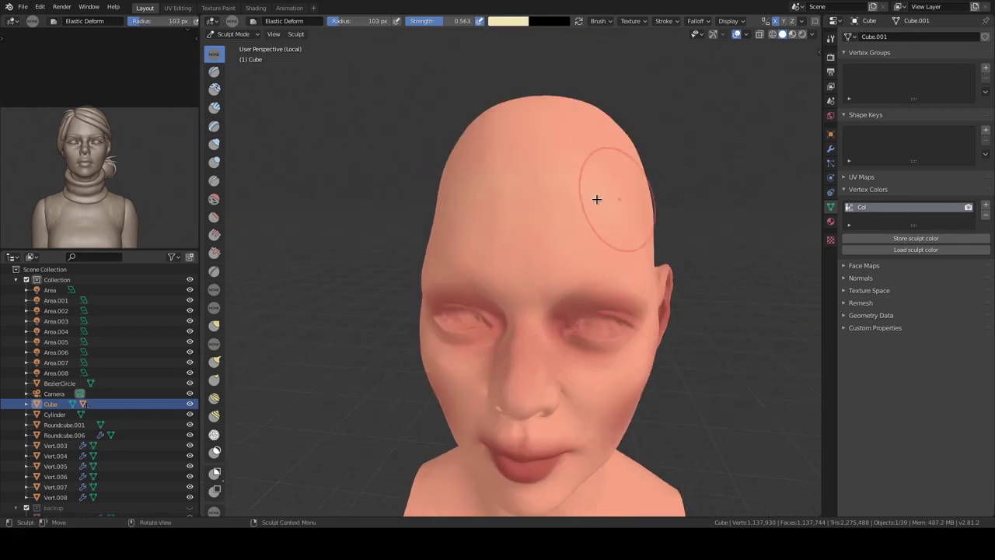
mouse_move(660, 285)
middle_down()
mouse_move(505, 223)
mouse_move(477, 233)
mouse_move(502, 241)
mouse_move(617, 222)
mouse_move(553, 240)
mouse_move(510, 277)
mouse_move(609, 273)
mouse_move(668, 249)
mouse_move(545, 308)
mouse_move(565, 350)
middle_up()
scroll(560, 269, up, 2)
mouse_move(632, 307)
middle_down()
mouse_move(671, 257)
mouse_move(573, 271)
mouse_move(588, 329)
mouse_move(555, 274)
middle_up()
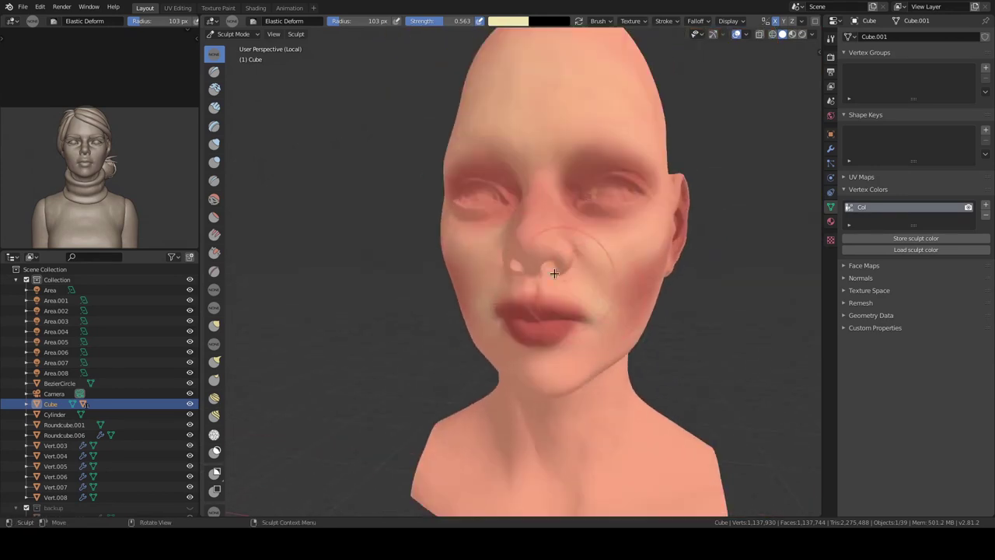
- Paint cool bluish tones at 0.325 brush strength
click(507, 21)
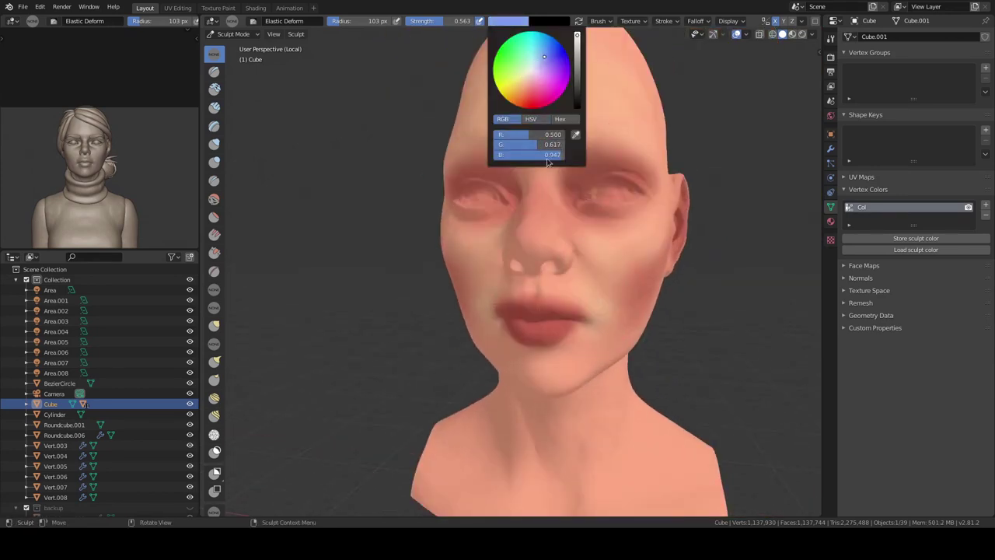
mouse_move(540, 161)
middle_down()
mouse_move(596, 216)
mouse_move(575, 200)
mouse_move(567, 271)
mouse_move(553, 289)
mouse_move(584, 296)
mouse_move(562, 279)
mouse_move(573, 278)
mouse_move(544, 156)
middle_up()
key(shift+f)
click(553, 289)
scroll(583, 295, up, 2)
- Paint pinkish red tones down on the neck at 0.753 strength
click(508, 21)
drag(536, 135, 561, 138)
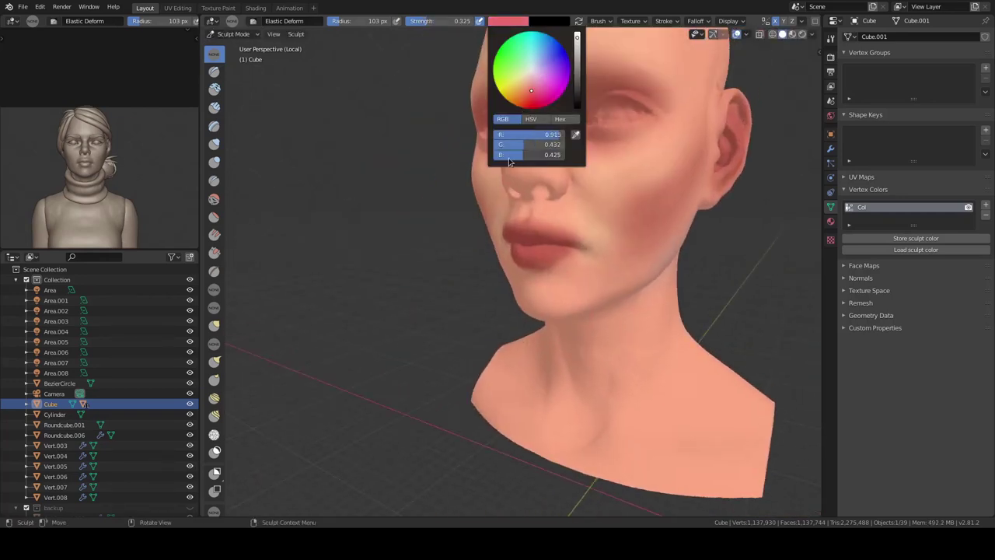
mouse_move(506, 150)
middle_down()
mouse_move(591, 311)
mouse_move(640, 303)
mouse_move(581, 292)
mouse_move(517, 144)
mouse_move(537, 349)
mouse_move(539, 266)
mouse_move(514, 24)
mouse_move(533, 249)
mouse_move(582, 189)
mouse_move(510, 266)
mouse_move(514, 27)
middle_up()
scroll(611, 340, down, 2)
key(shift+f)
click(633, 302)
scroll(537, 349, up, 2)
- Vary the neck tones at 0.450 strength with pale yellow, then return to the full bust view
click(514, 28)
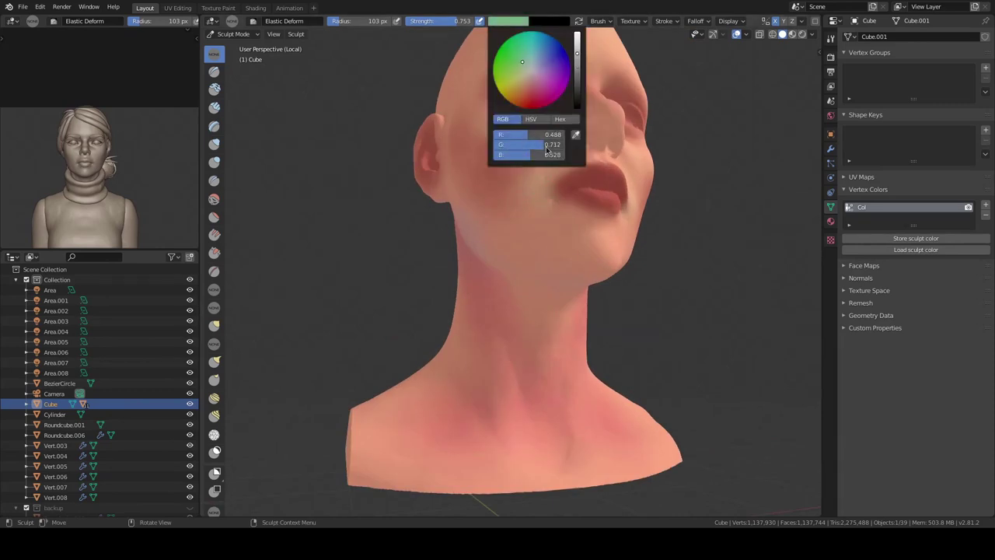
mouse_move(568, 333)
middle_down()
mouse_move(562, 304)
mouse_move(609, 267)
middle_up()
key(shift+f)
click(591, 233)
middle_drag(591, 233, 562, 107)
click(510, 21)
drag(544, 154, 520, 159)
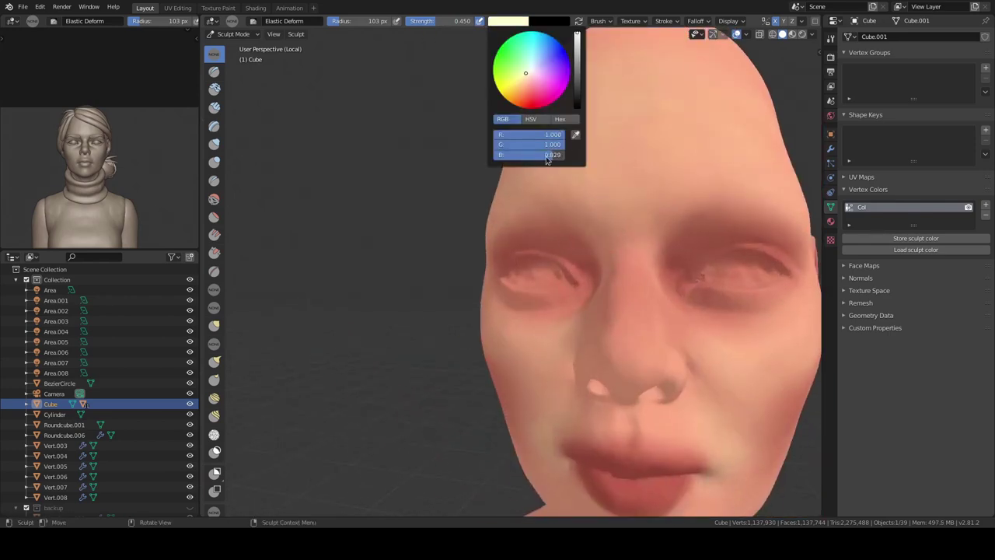
mouse_move(646, 167)
middle_down()
mouse_move(677, 202)
mouse_move(536, 248)
mouse_move(715, 288)
middle_up()
key(KP_Divide)
- Return to Object Mode, switch the viewport to rendered shading, and select the head mesh
key(ctrl+Tab)
click(594, 305)
key(KP_1)
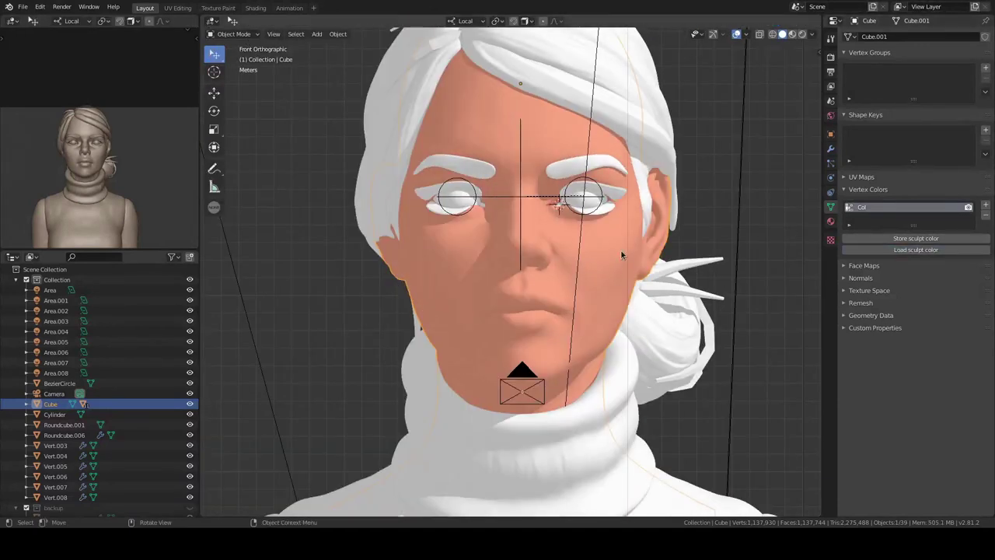
middle_drag(676, 237, 632, 268)
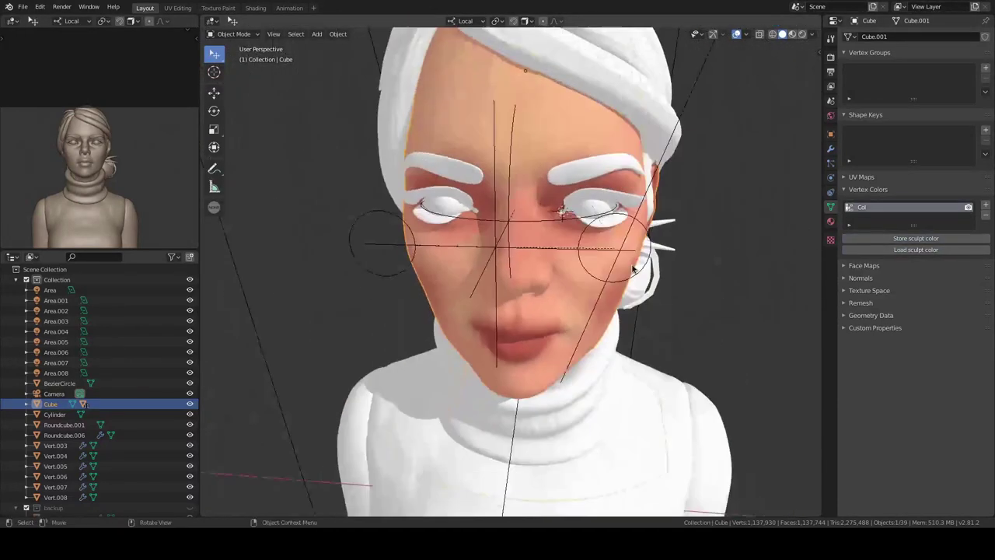
key(KP_1)
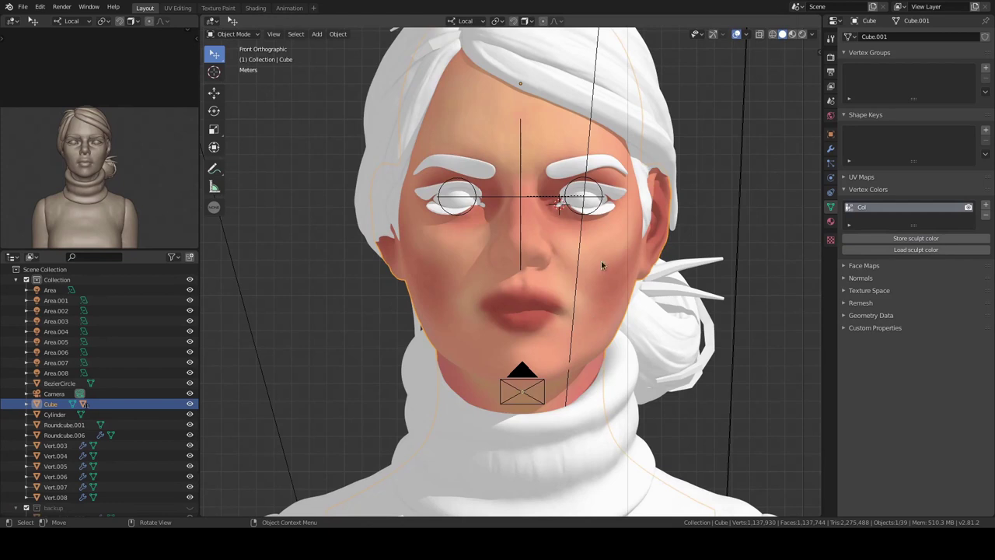
click(616, 166)
scroll(608, 188, down, 2)
middle_drag(580, 217, 545, 225)
key(z)
click(186, 202)
middle_drag(529, 256, 620, 290)
click(620, 290)
- Add a second vertex colour layer, sss, and fill it with near-black in Vertex Paint
click(985, 205)
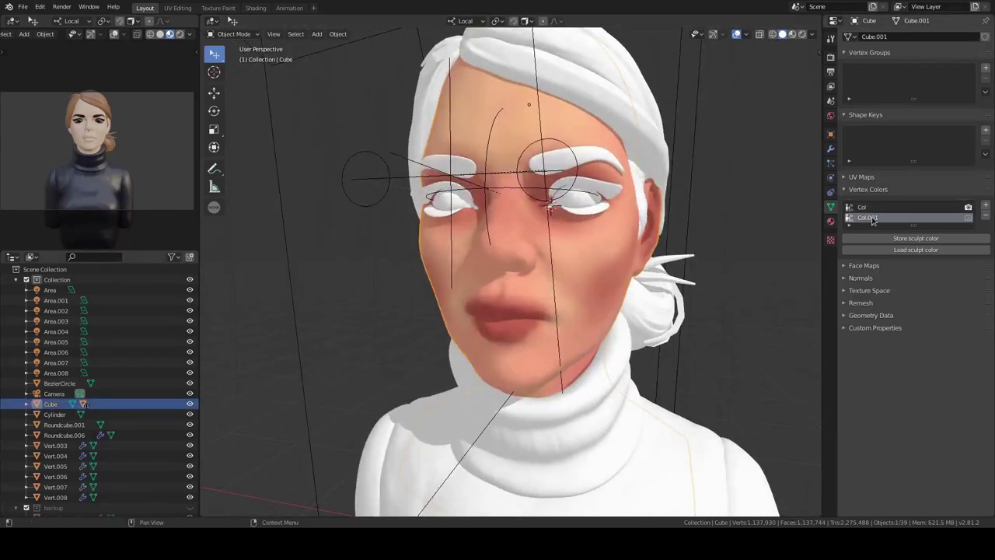
middle_drag(591, 234, 620, 241)
key(ctrl+Tab)
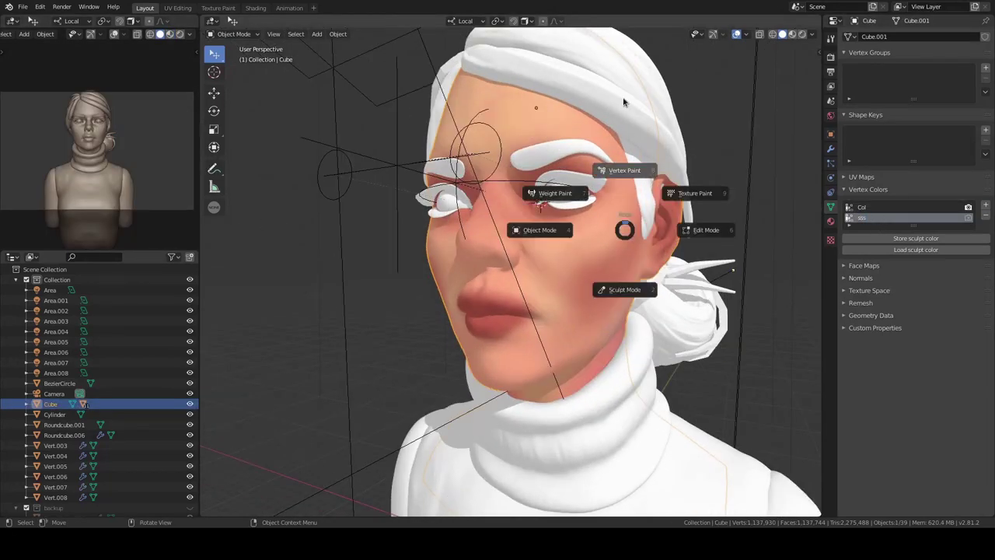
click(628, 169)
right_click(694, 164)
drag(743, 160, 743, 217)
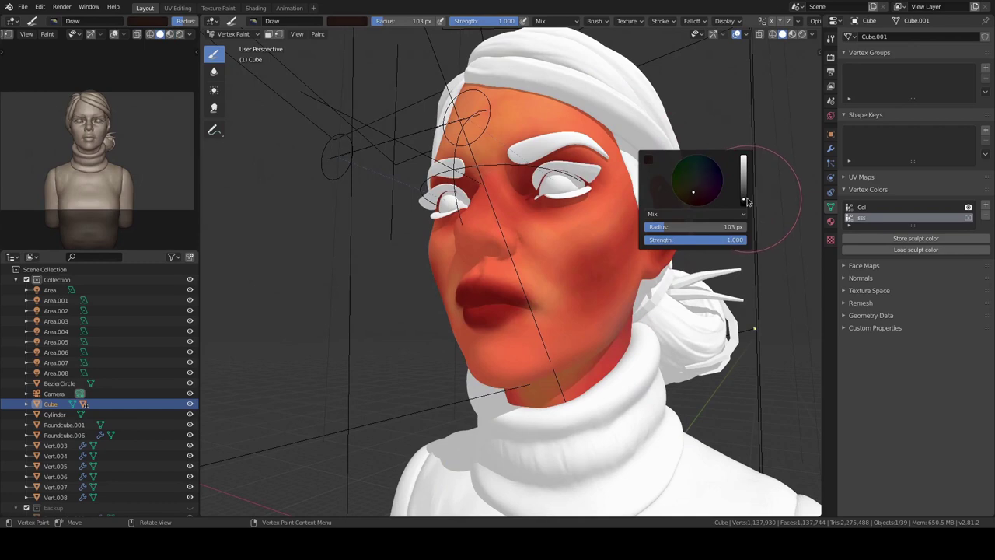
key(shift+k)
- Check the paint colour values and put the head back in Sculpt Mode
right_click(716, 246)
click(681, 203)
mouse_move(714, 223)
middle_down()
mouse_move(673, 257)
mouse_move(625, 270)
mouse_move(588, 256)
middle_up()
key(ctrl+Tab)
click(513, 23)
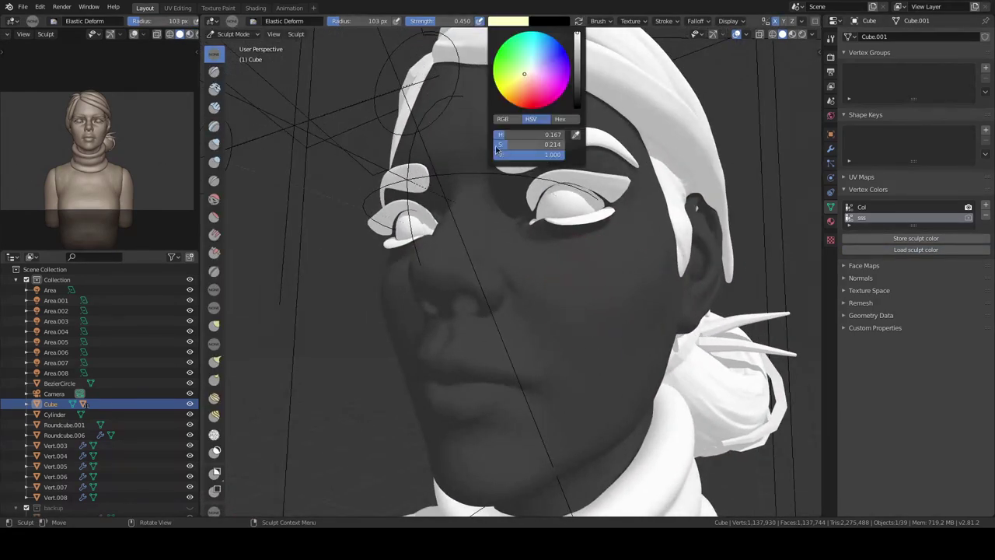
- Set the paint colour to near white and give the brush a new Clouds texture
drag(496, 146, 451, 147)
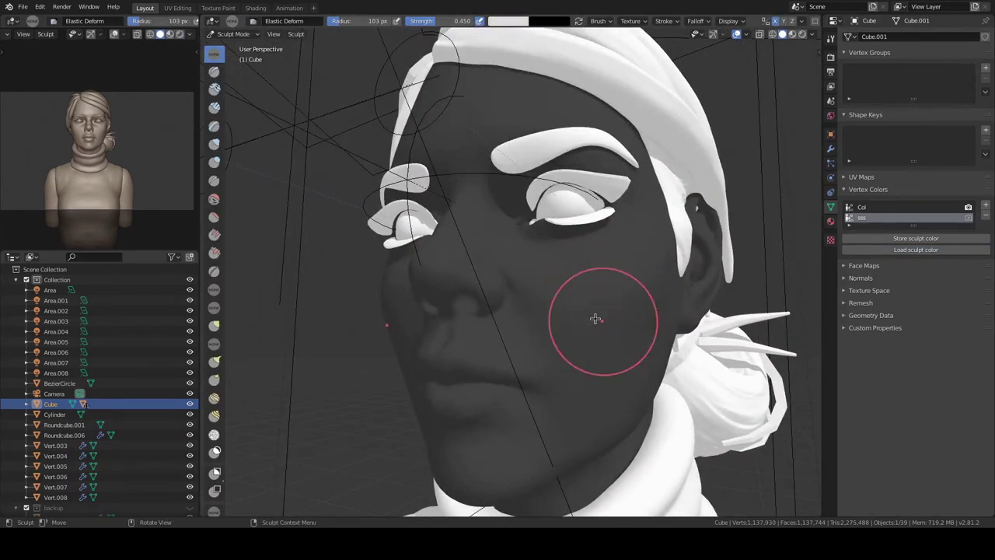
middle_drag(595, 318, 572, 311)
click(830, 240)
click(918, 52)
click(945, 67)
click(910, 104)
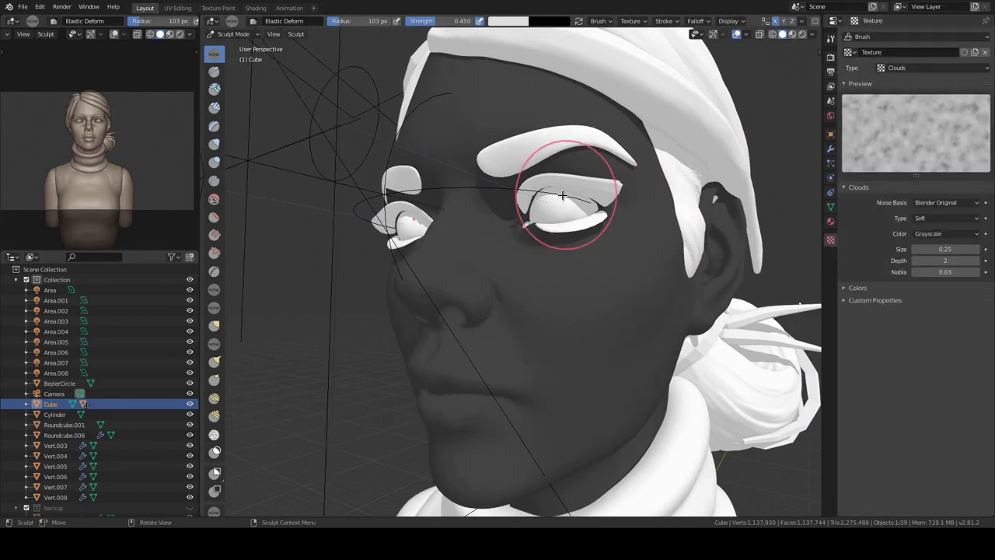
click(630, 21)
click(728, 21)
- Paint cloud-textured light patches across the cheek and nose
right_click(545, 309)
mouse_move(545, 310)
middle_down()
mouse_move(622, 249)
mouse_move(534, 288)
middle_up()
drag(533, 289, 661, 289)
click(664, 21)
mouse_move(675, 262)
middle_down()
mouse_move(549, 285)
mouse_move(607, 233)
middle_up()
click(663, 21)
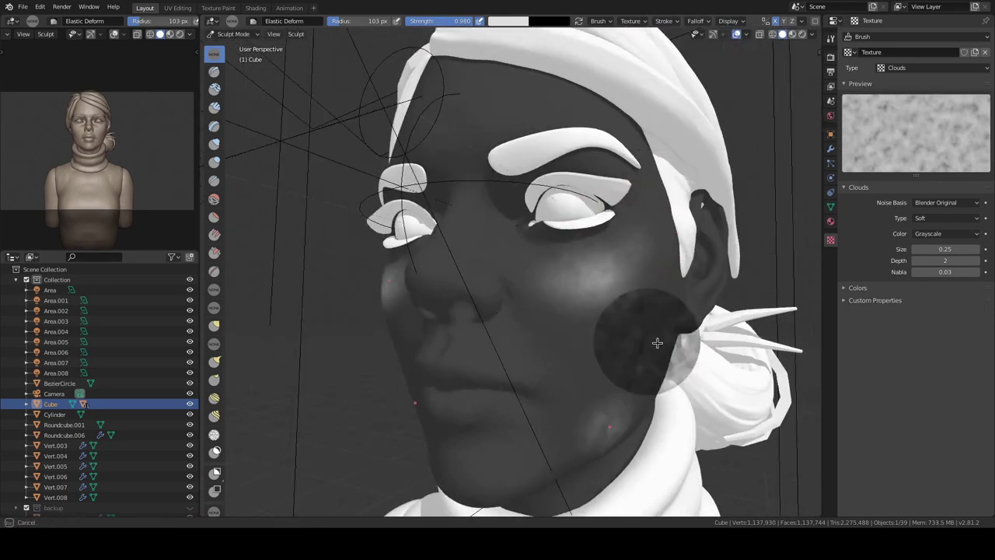
middle_drag(657, 343, 588, 256)
click(663, 21)
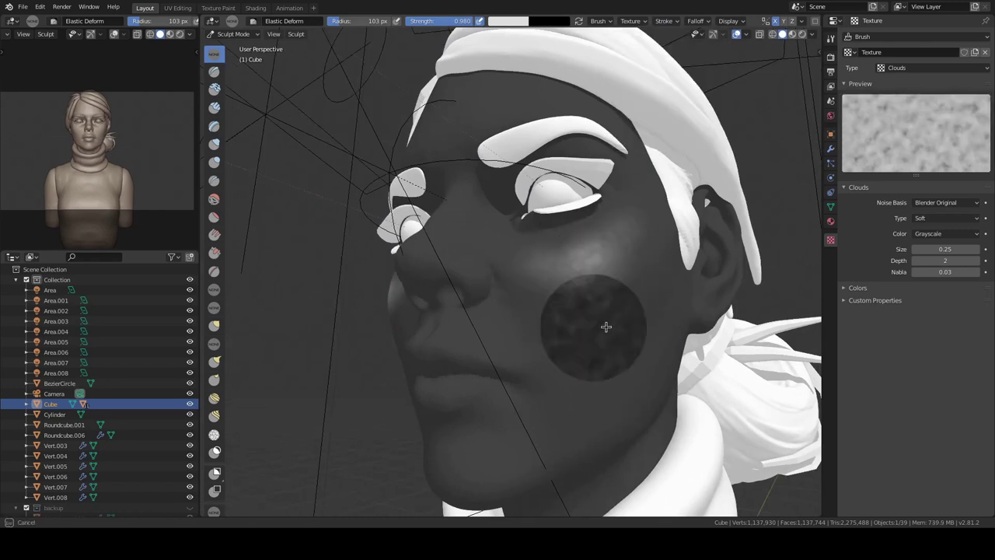
middle_drag(607, 327, 560, 279)
click(664, 21)
click(663, 21)
mouse_move(684, 257)
middle_down()
mouse_move(715, 213)
mouse_move(684, 233)
middle_up()
- Enable the Clouds texture's colour ramp and move its stop to 0.347
click(843, 287)
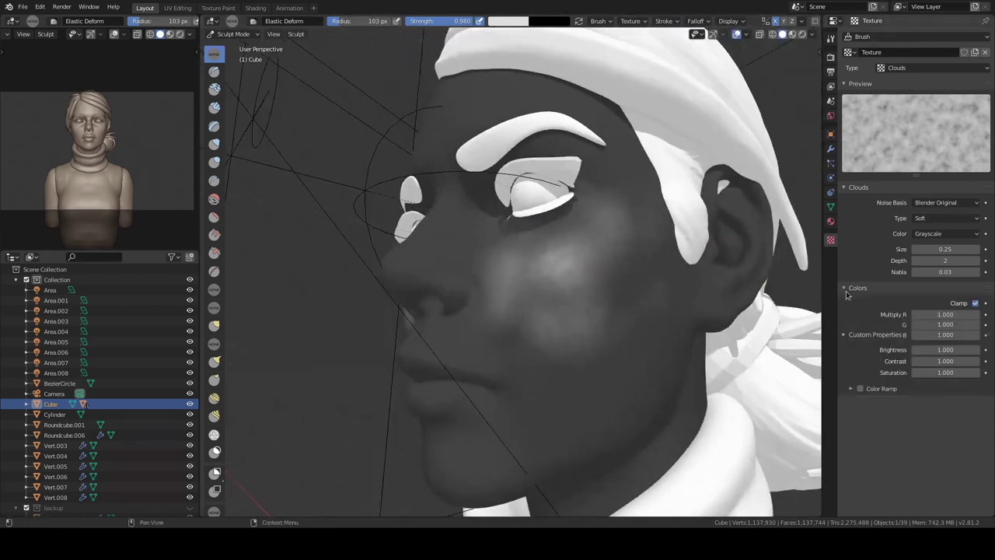
click(860, 388)
drag(846, 419, 894, 419)
mouse_move(590, 234)
middle_down()
mouse_move(635, 193)
mouse_move(689, 411)
mouse_move(542, 272)
mouse_move(573, 291)
mouse_move(628, 167)
mouse_move(504, 259)
mouse_move(524, 282)
mouse_move(583, 284)
middle_up()
mouse_move(642, 322)
middle_down()
mouse_move(559, 436)
mouse_move(564, 337)
mouse_move(606, 247)
middle_up()
- Remove the texture from the brush and paint a lighter tone onto the lips
click(630, 21)
click(662, 45)
drag(626, 243, 641, 264)
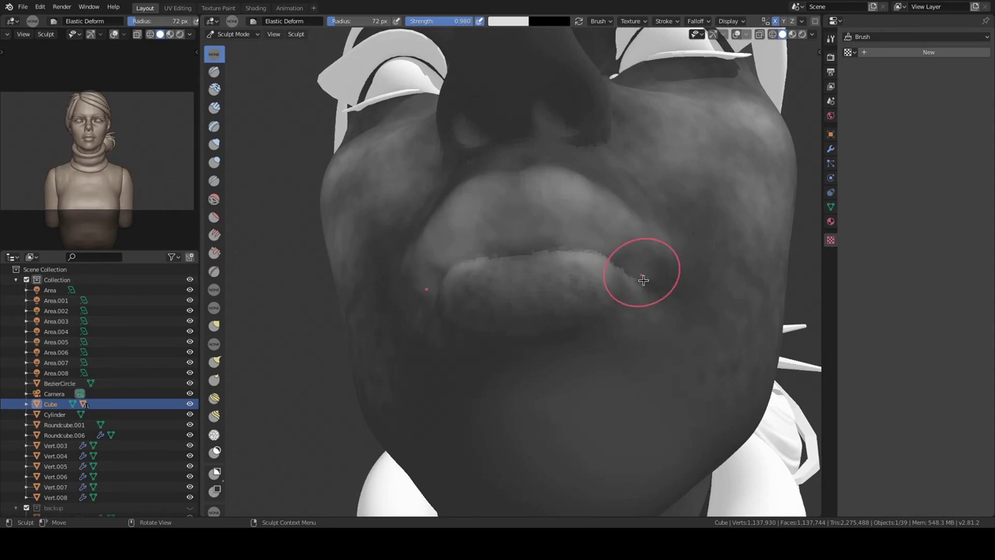
middle_drag(641, 265, 591, 194)
- Try the Clay Strips brush, check its colour blending mode, then return to Elastic Deform
key(shift+space)
click(571, 225)
click(621, 21)
click(648, 75)
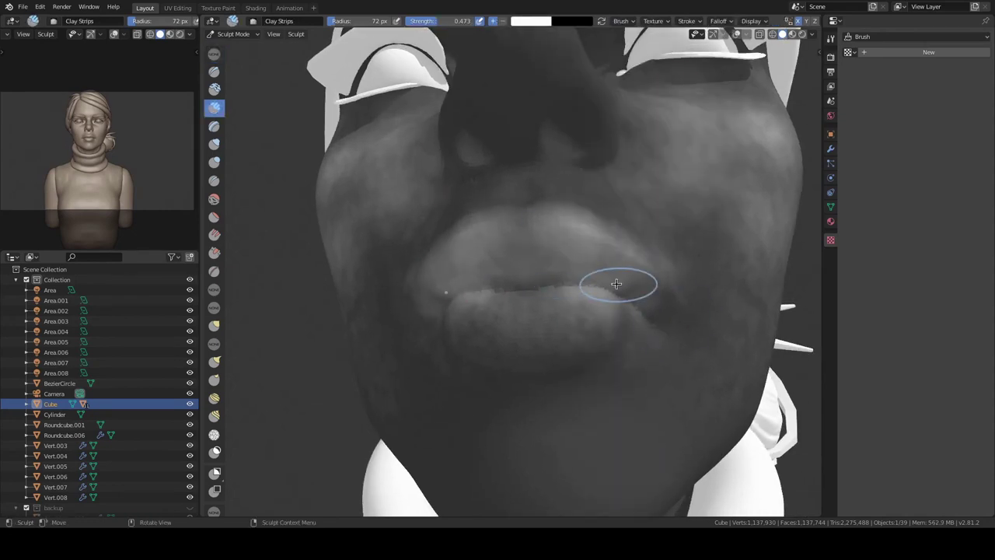
click(621, 21)
click(653, 76)
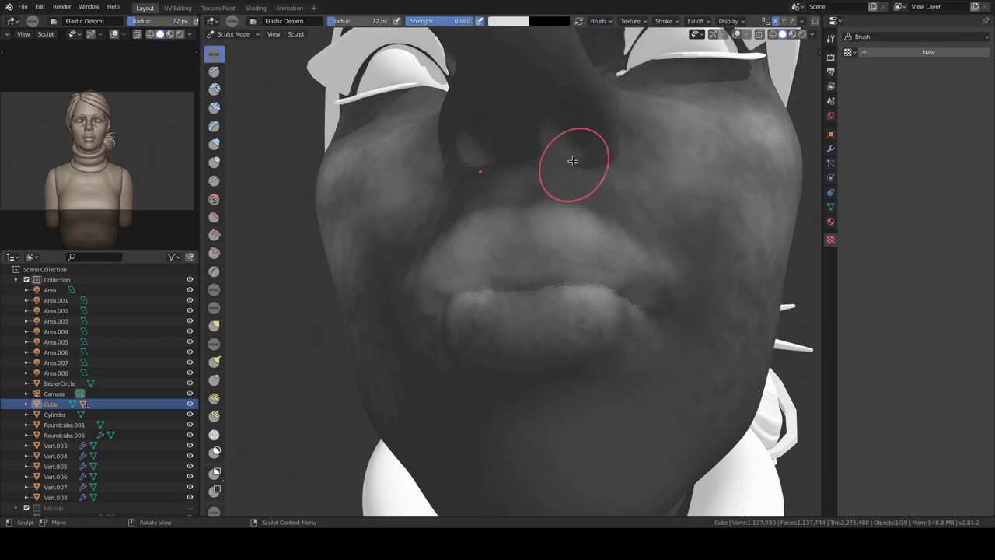
click(609, 22)
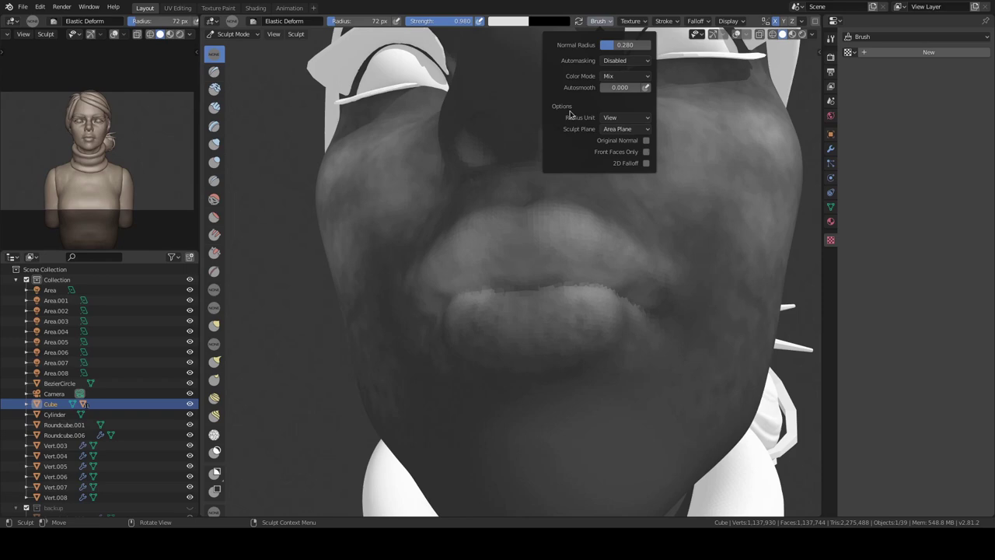